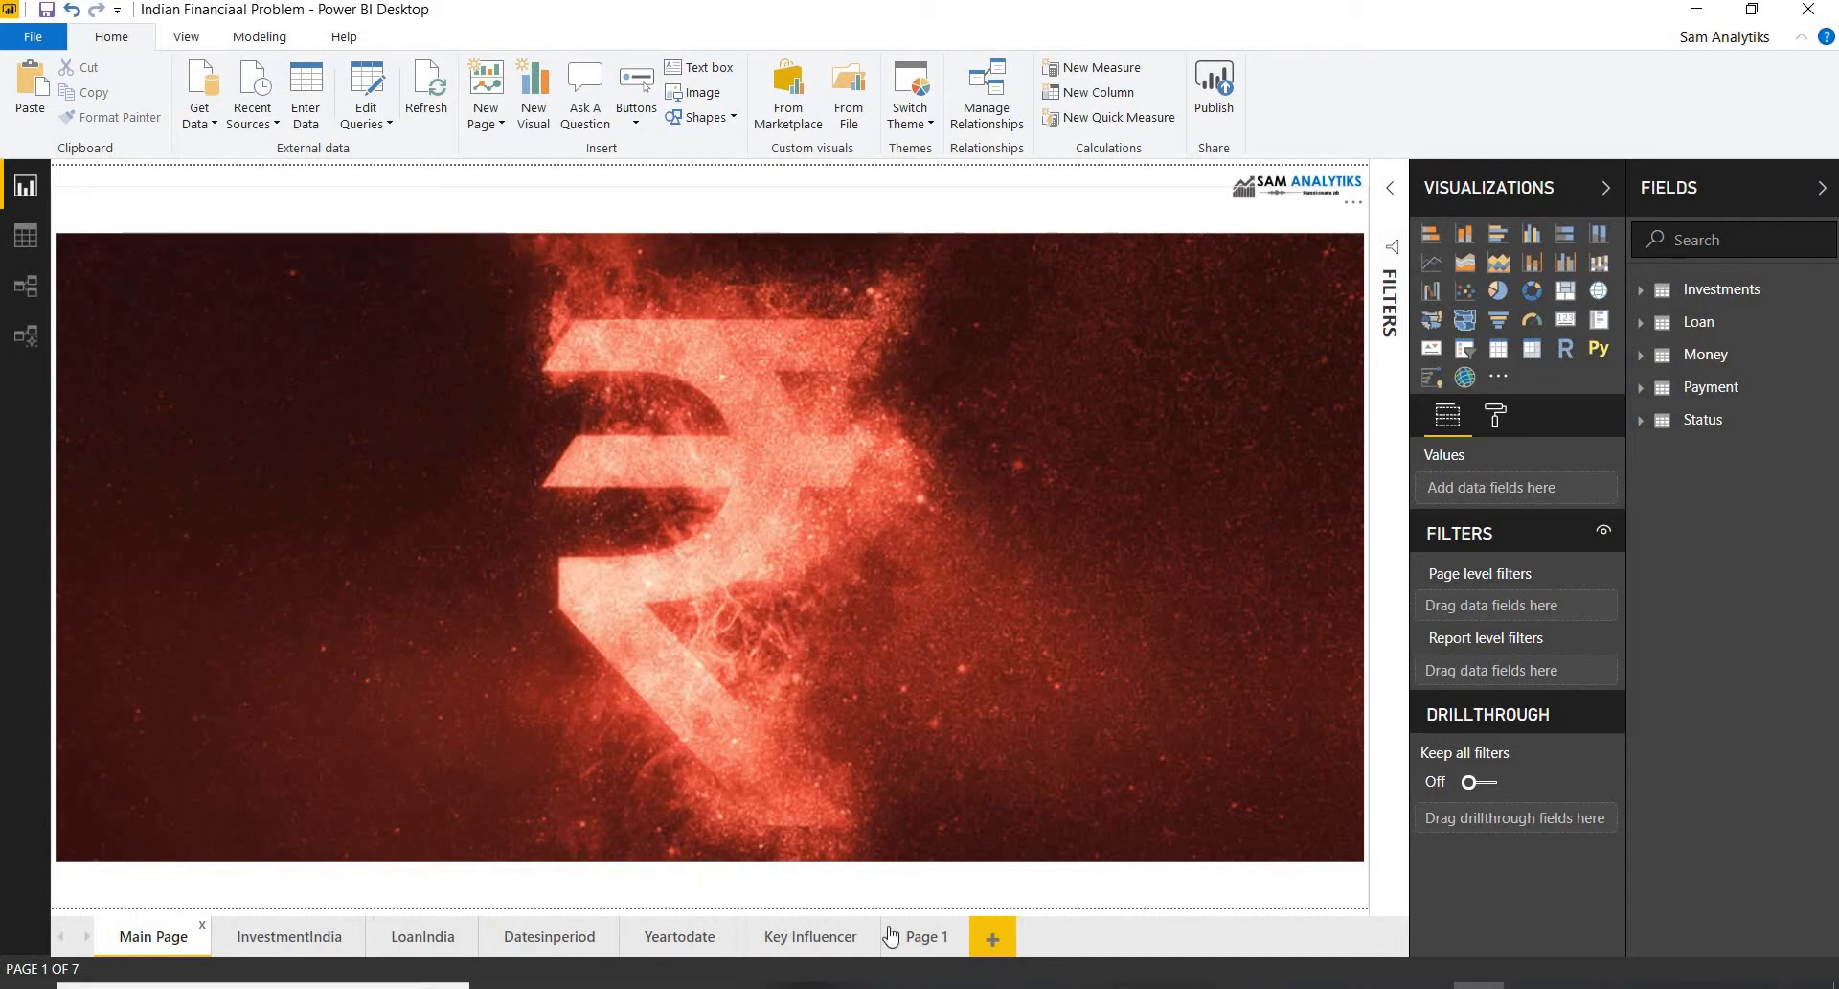
# Step: Open the report's Page 1 and expand the Money table to show its fields
pyautogui.click(922, 939)
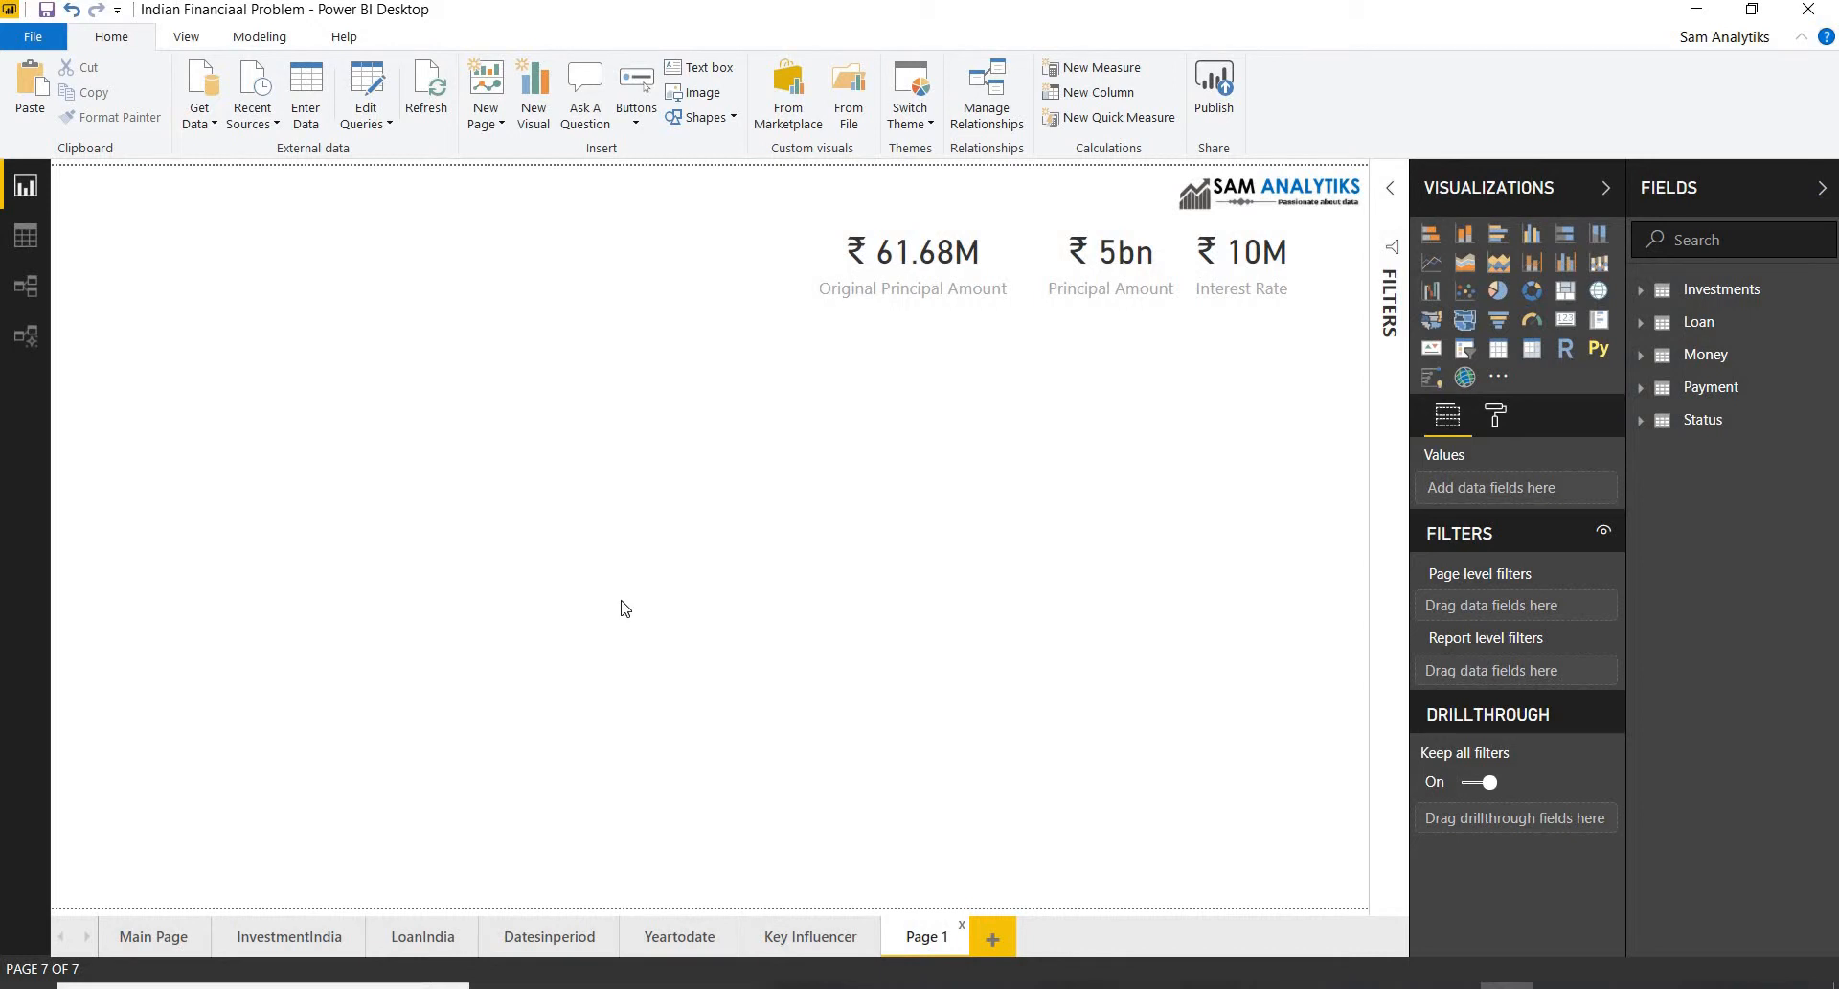
pyautogui.click(1713, 362)
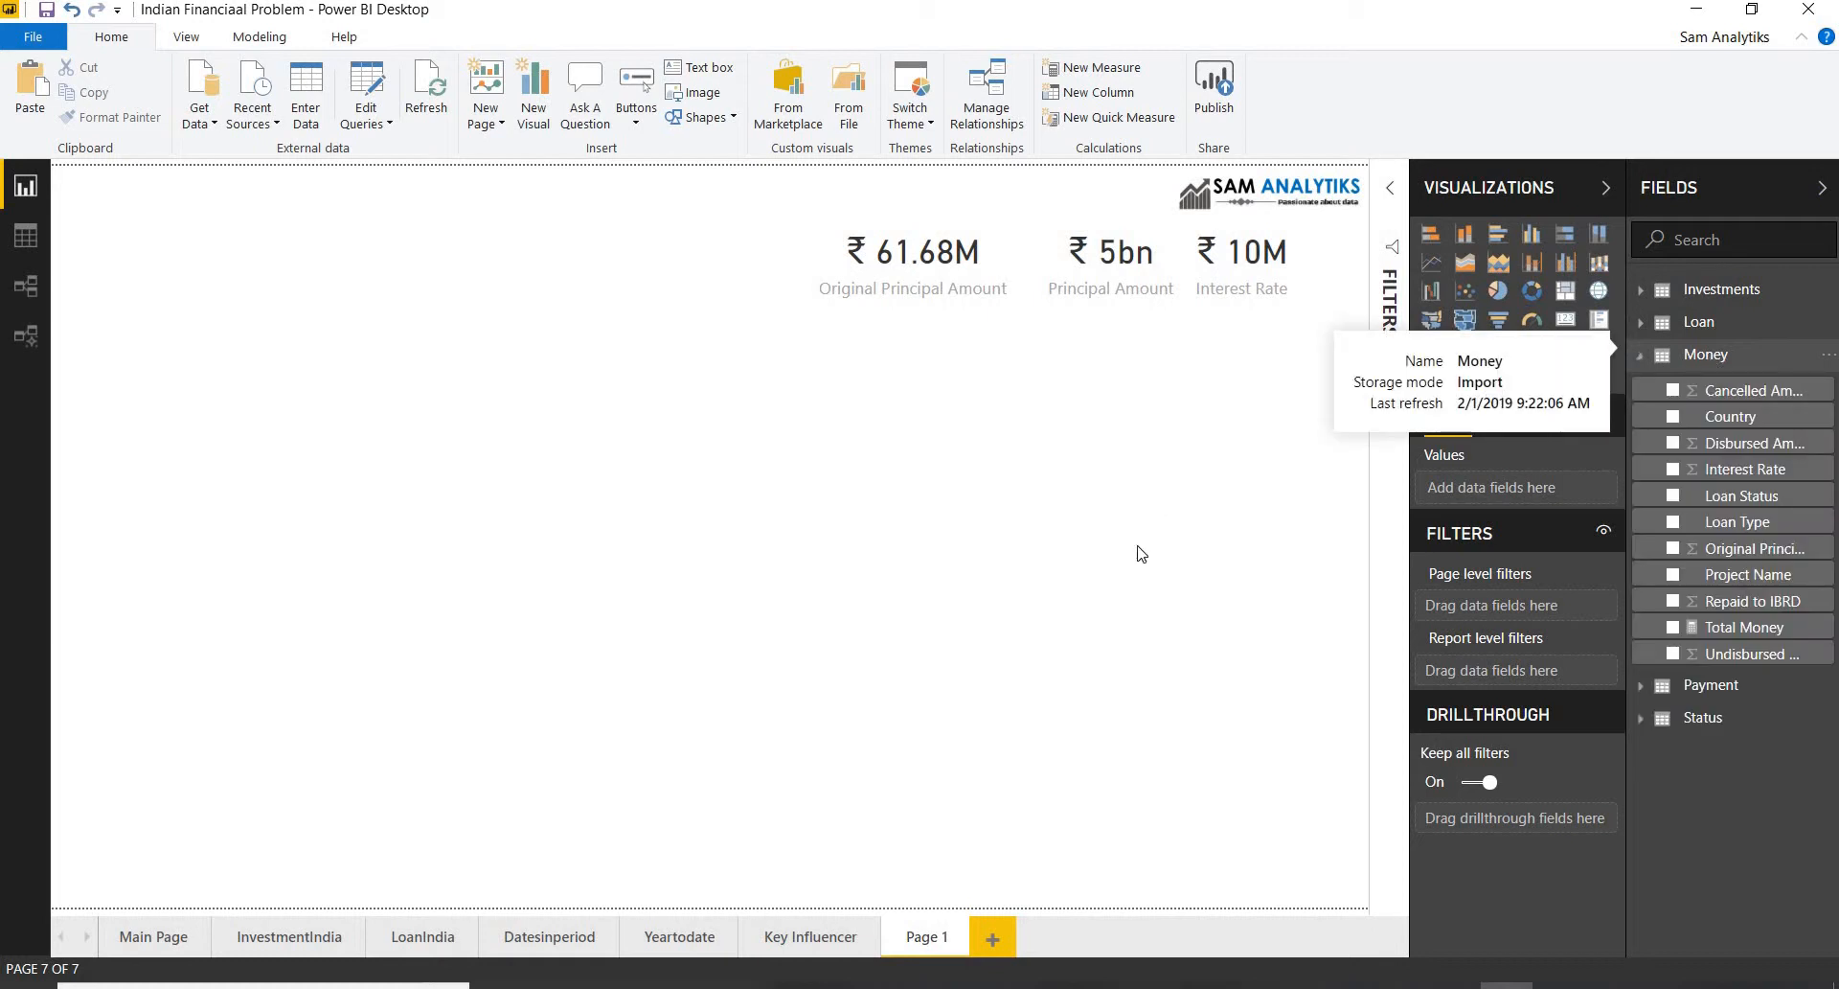
pyautogui.click(1817, 357)
pyautogui.click(1701, 381)
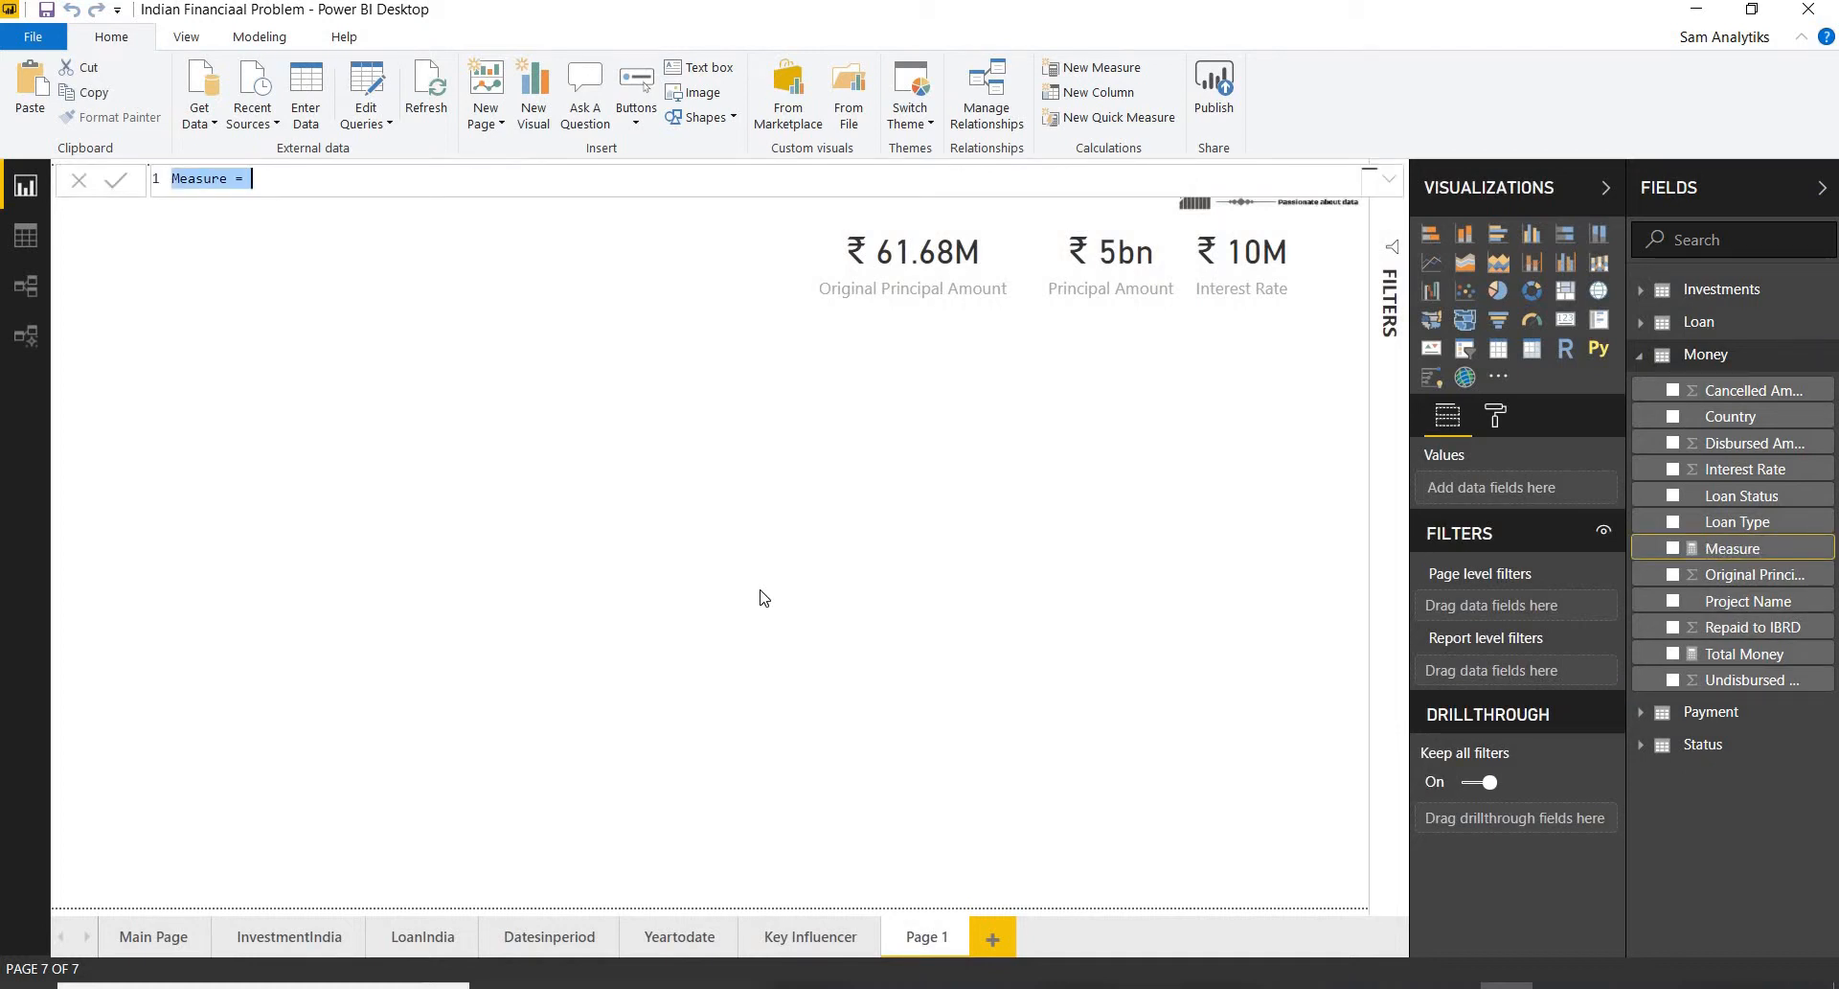
pyautogui.press('super')
pyautogui.press('super+plus')
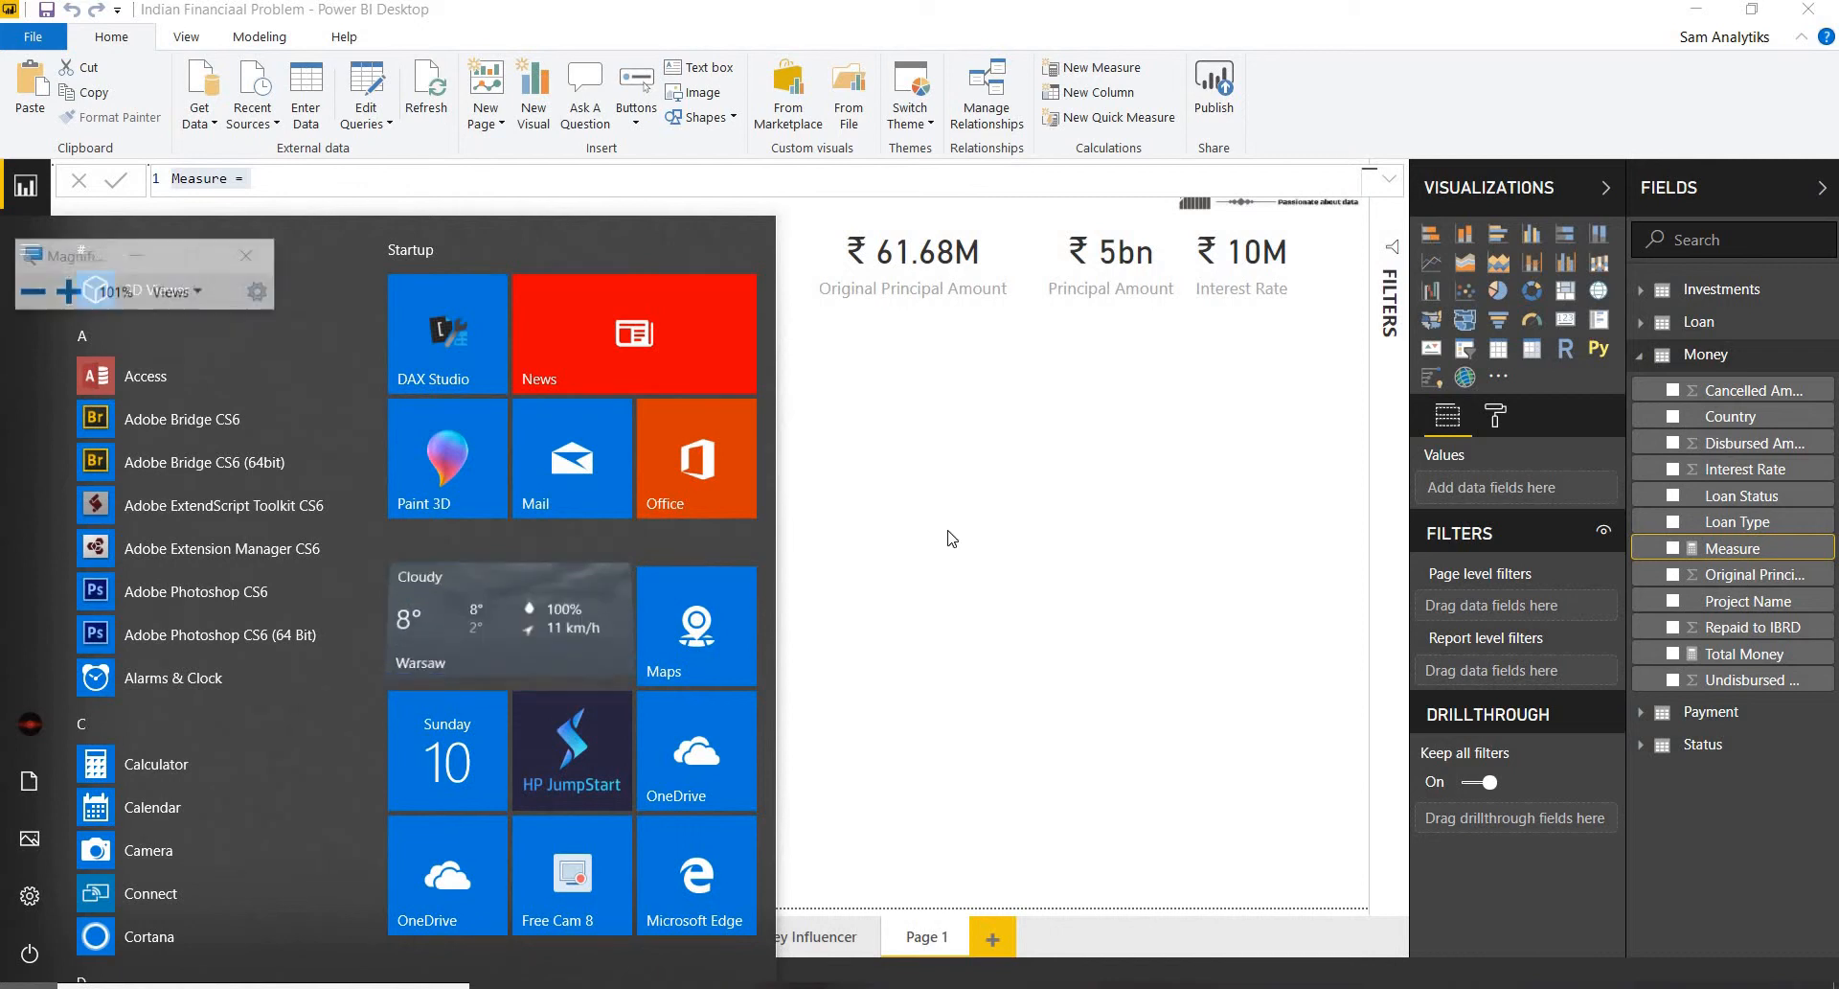
pyautogui.click(992, 530)
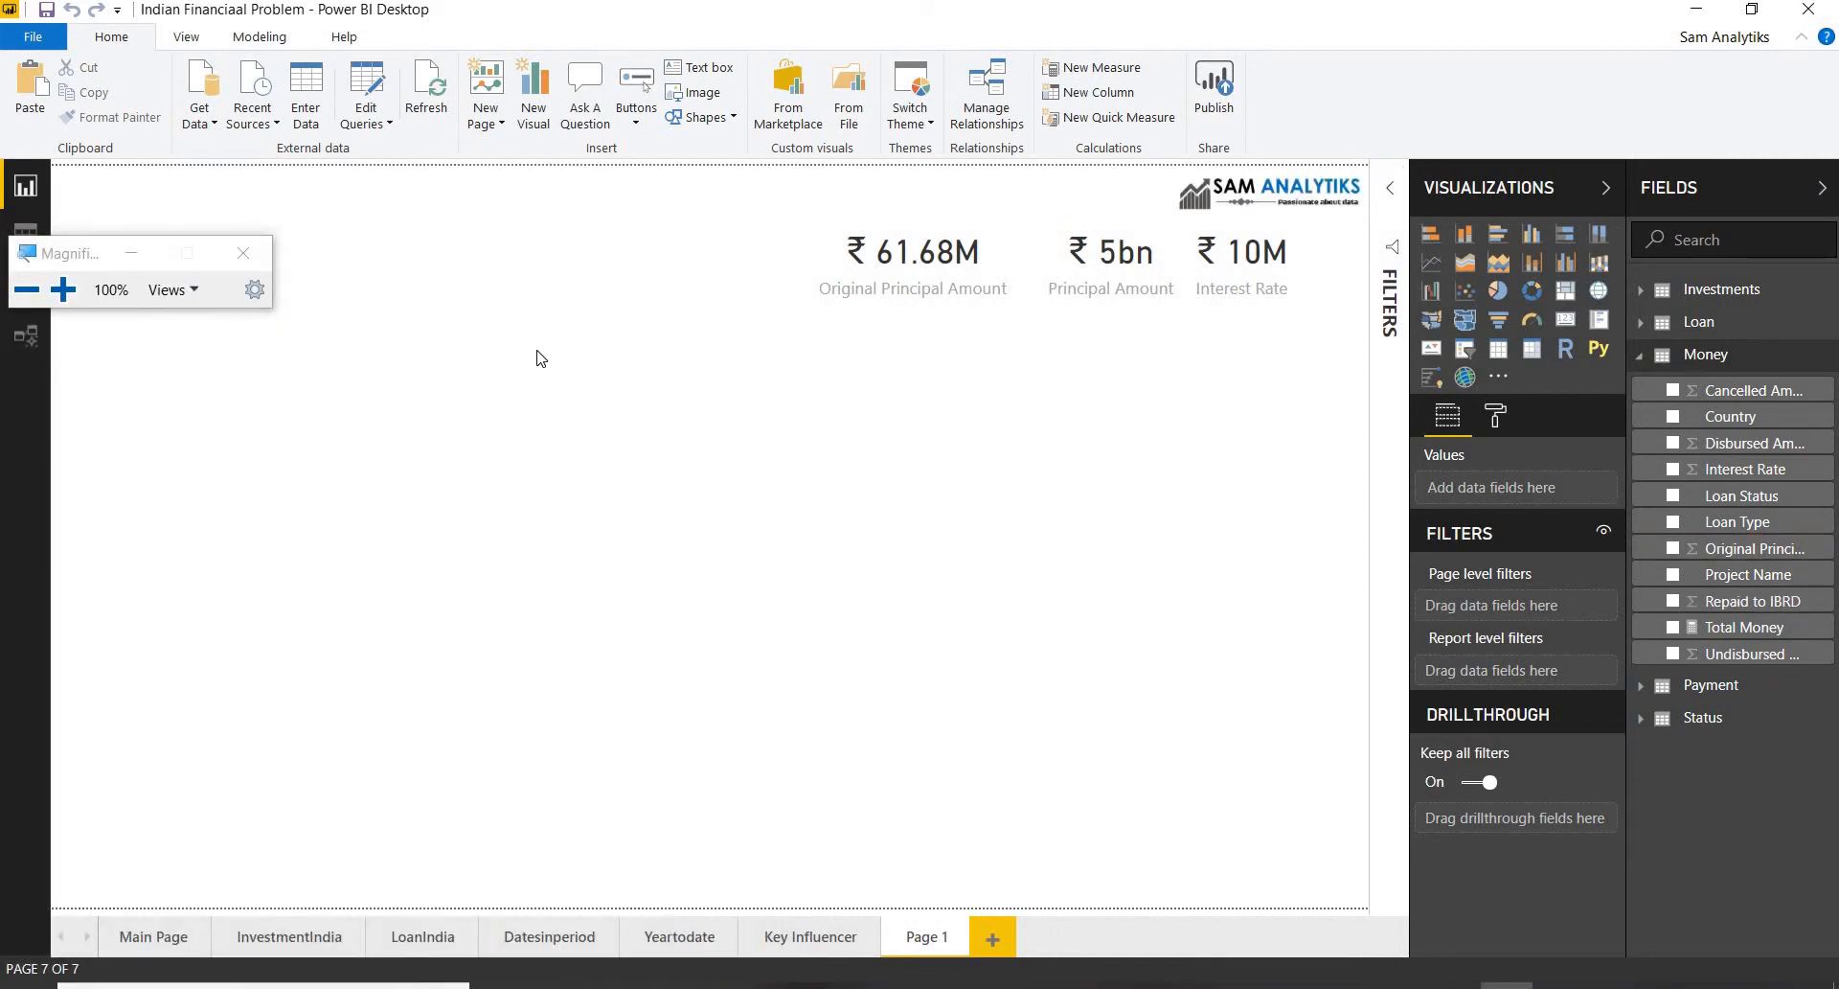
pyautogui.press('super+plus')
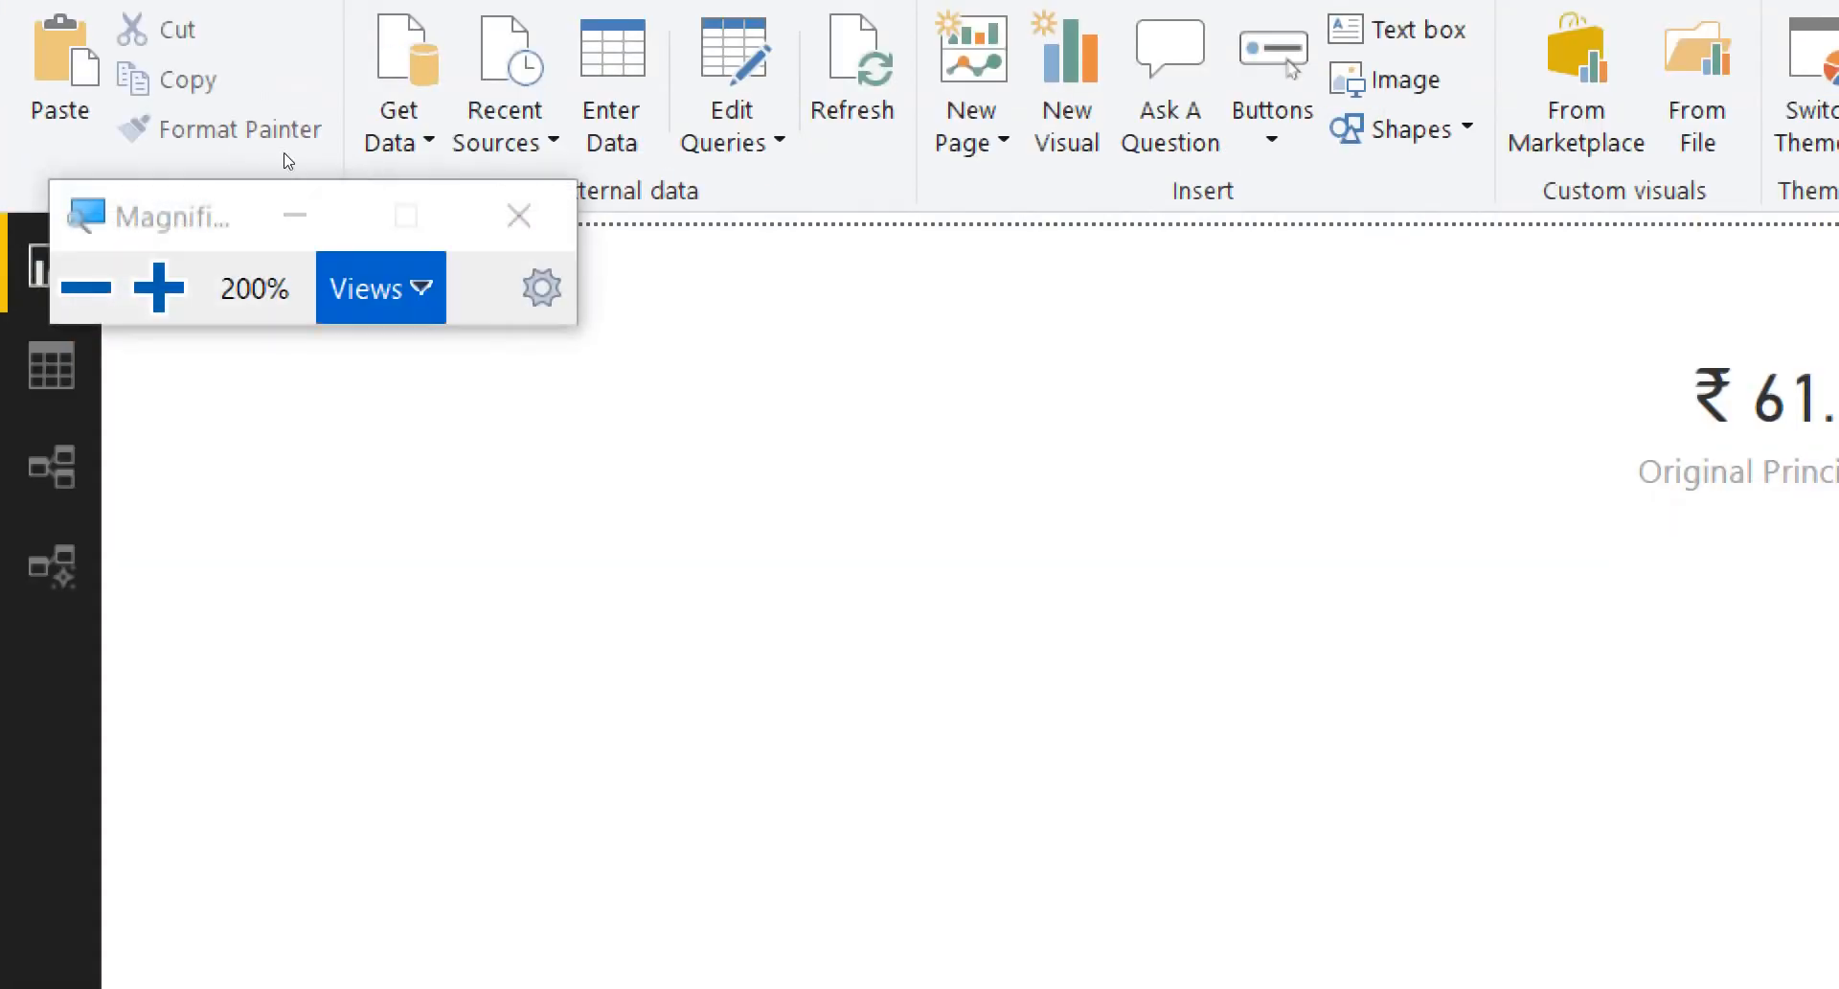
pyautogui.click(295, 216)
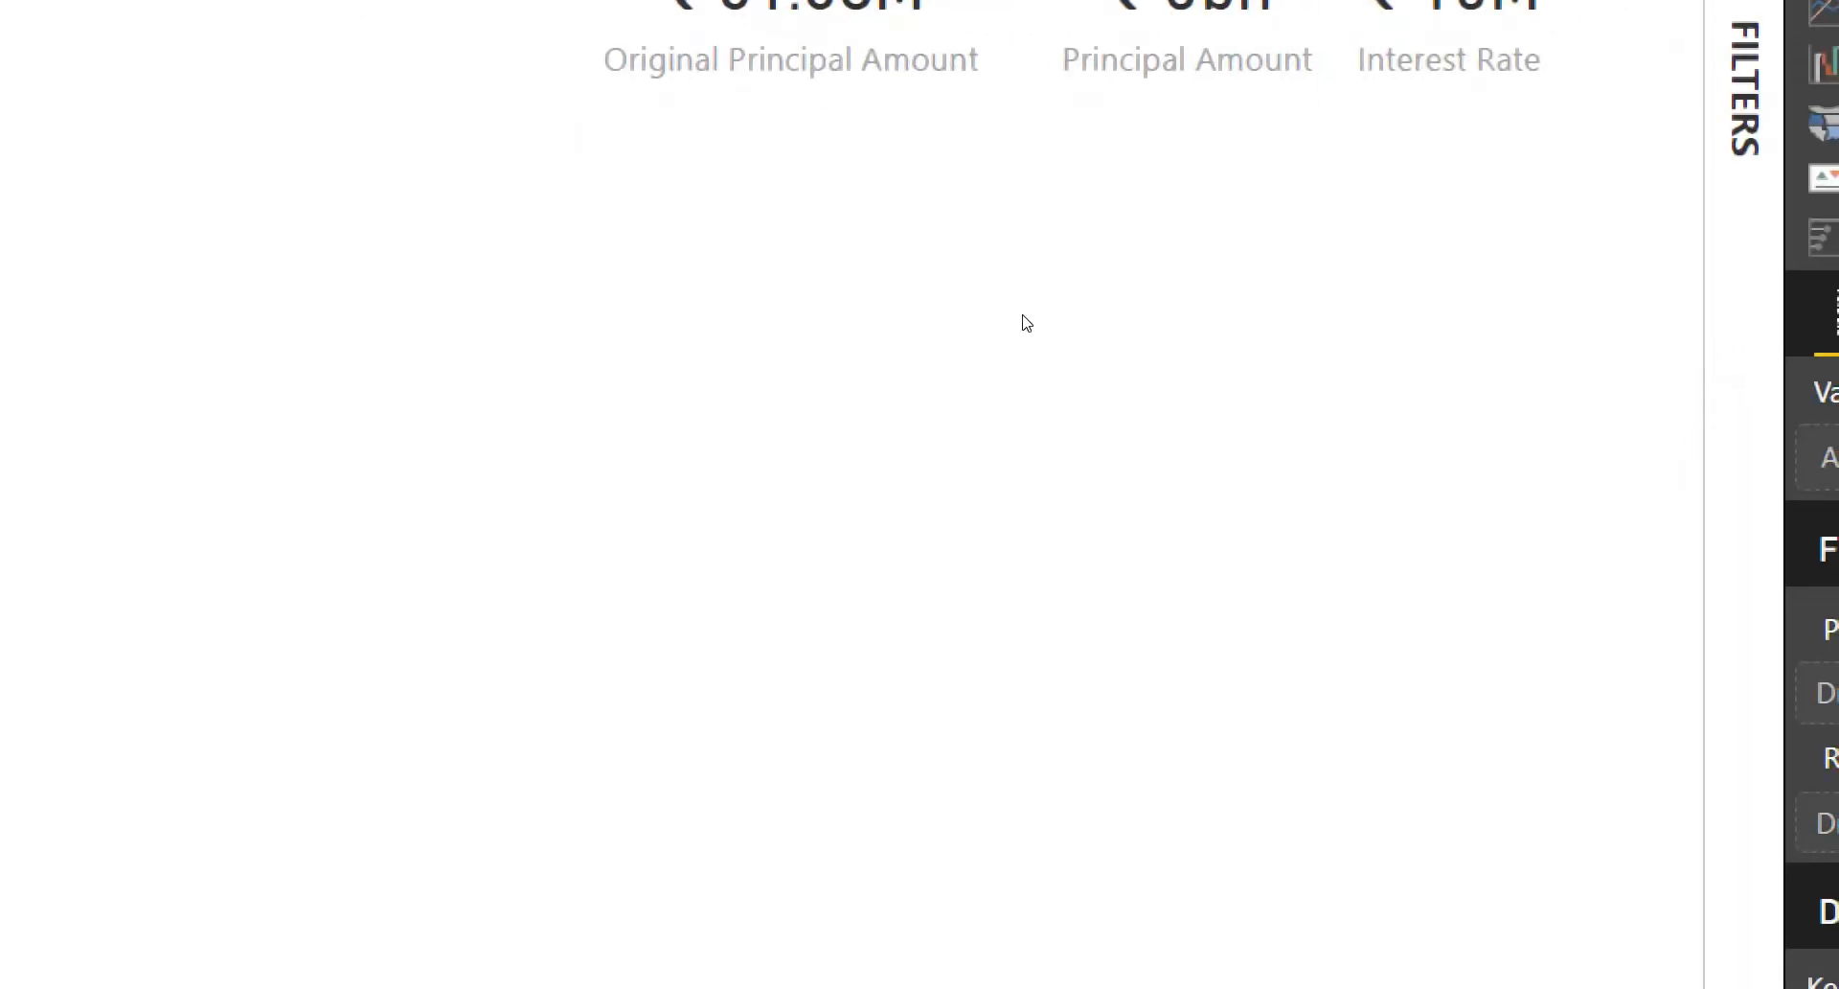
pyautogui.press('super+minus')
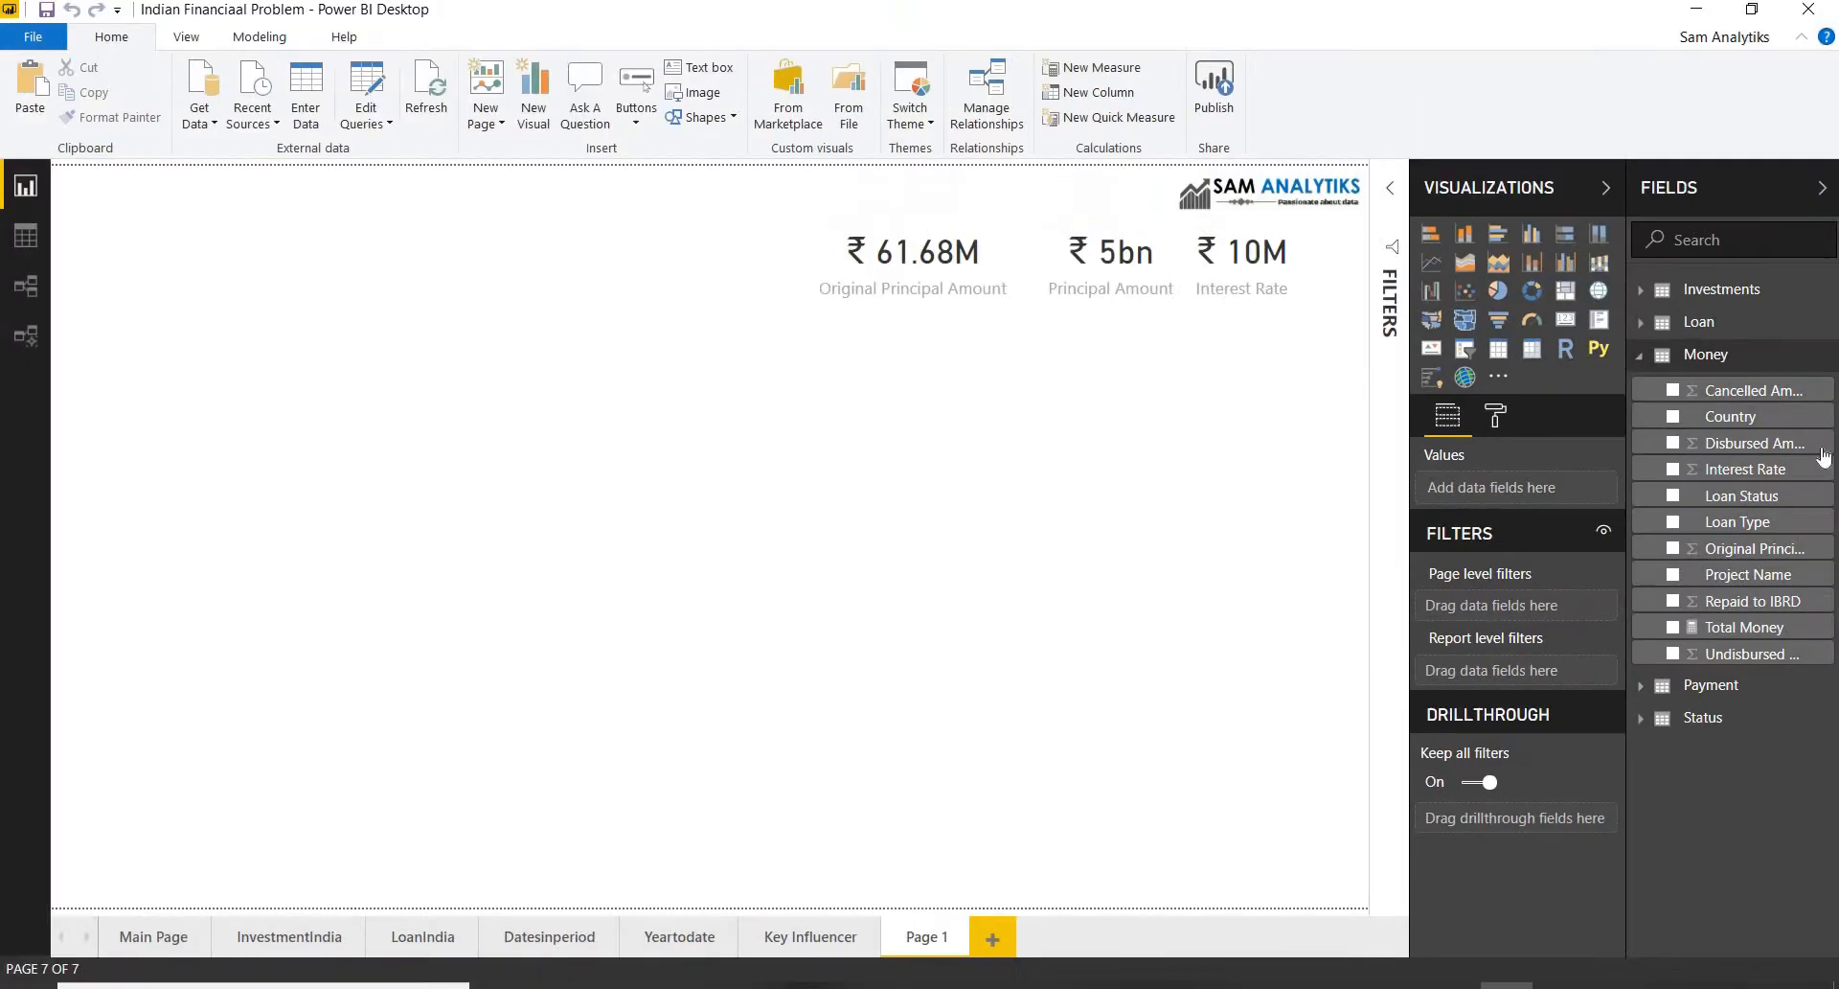
# Step: Create a new measure in the Money table named PercofMoneyBorrowed, with its formula starting on a second line
pyautogui.click(1828, 355)
pyautogui.click(1799, 385)
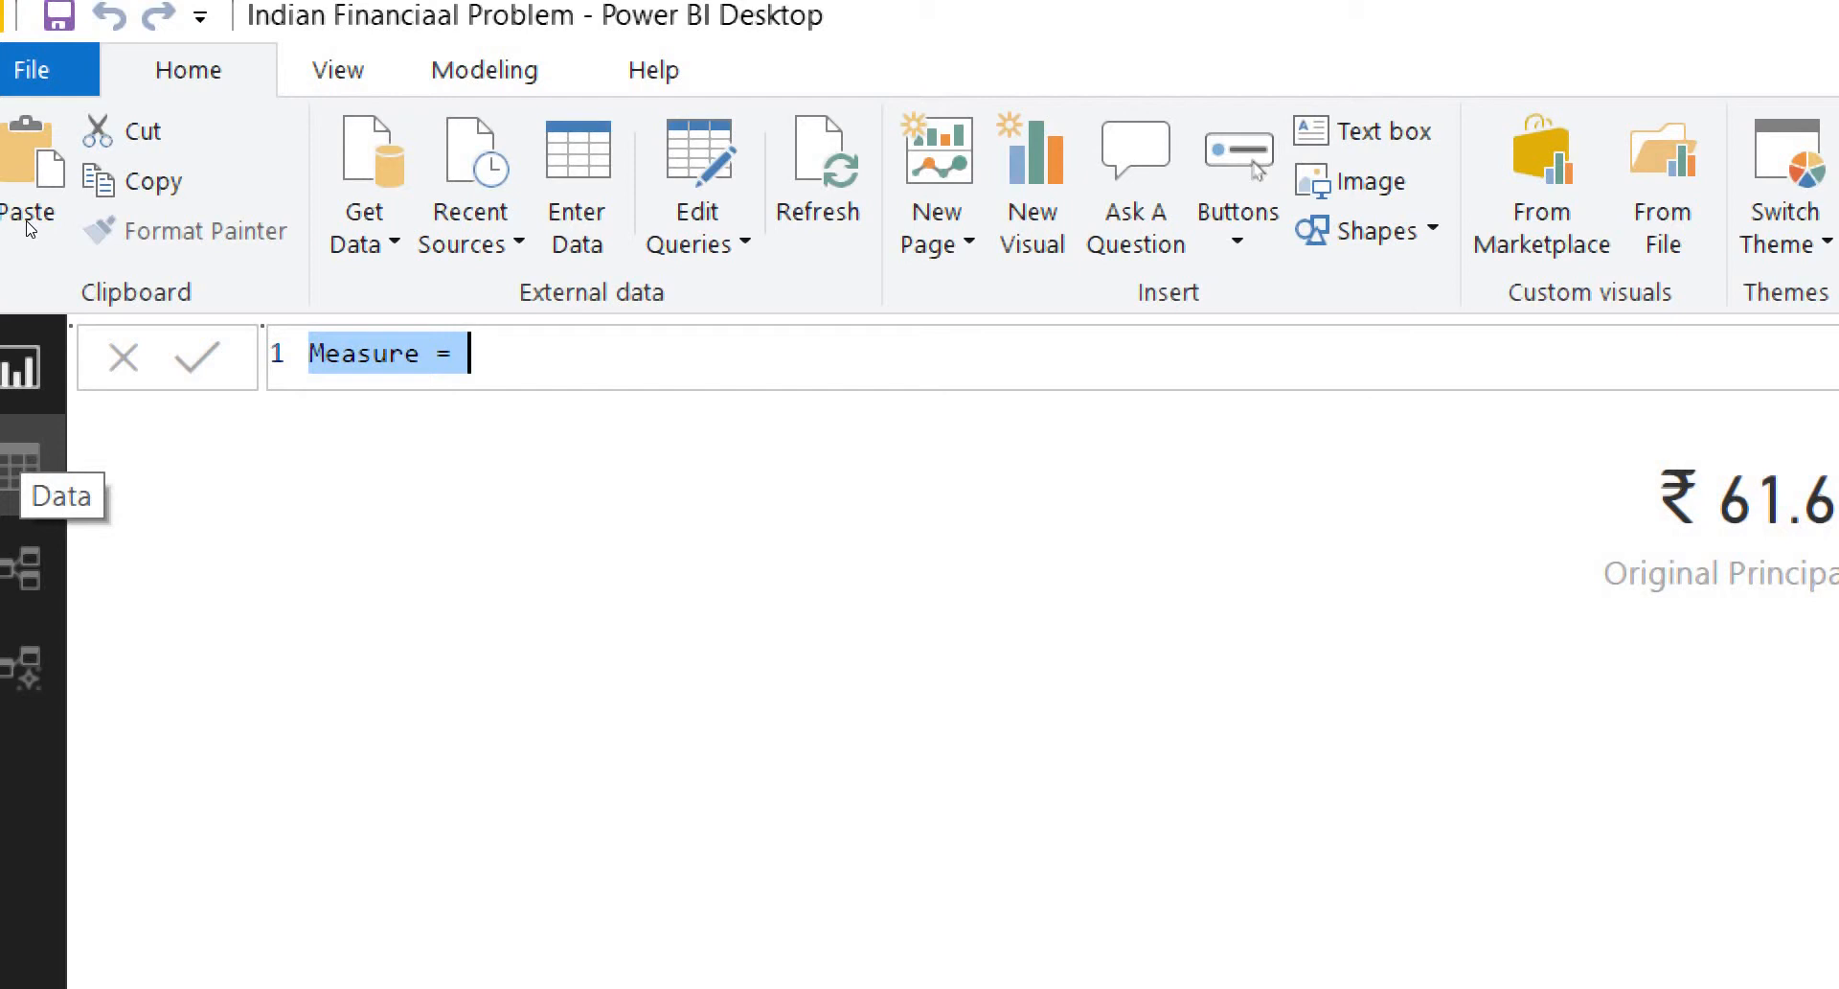
pyautogui.write('pER')
pyautogui.press('BackSpace')
pyautogui.press('BackSpace')
pyautogui.press('BackSpace')
pyautogui.write('PE')
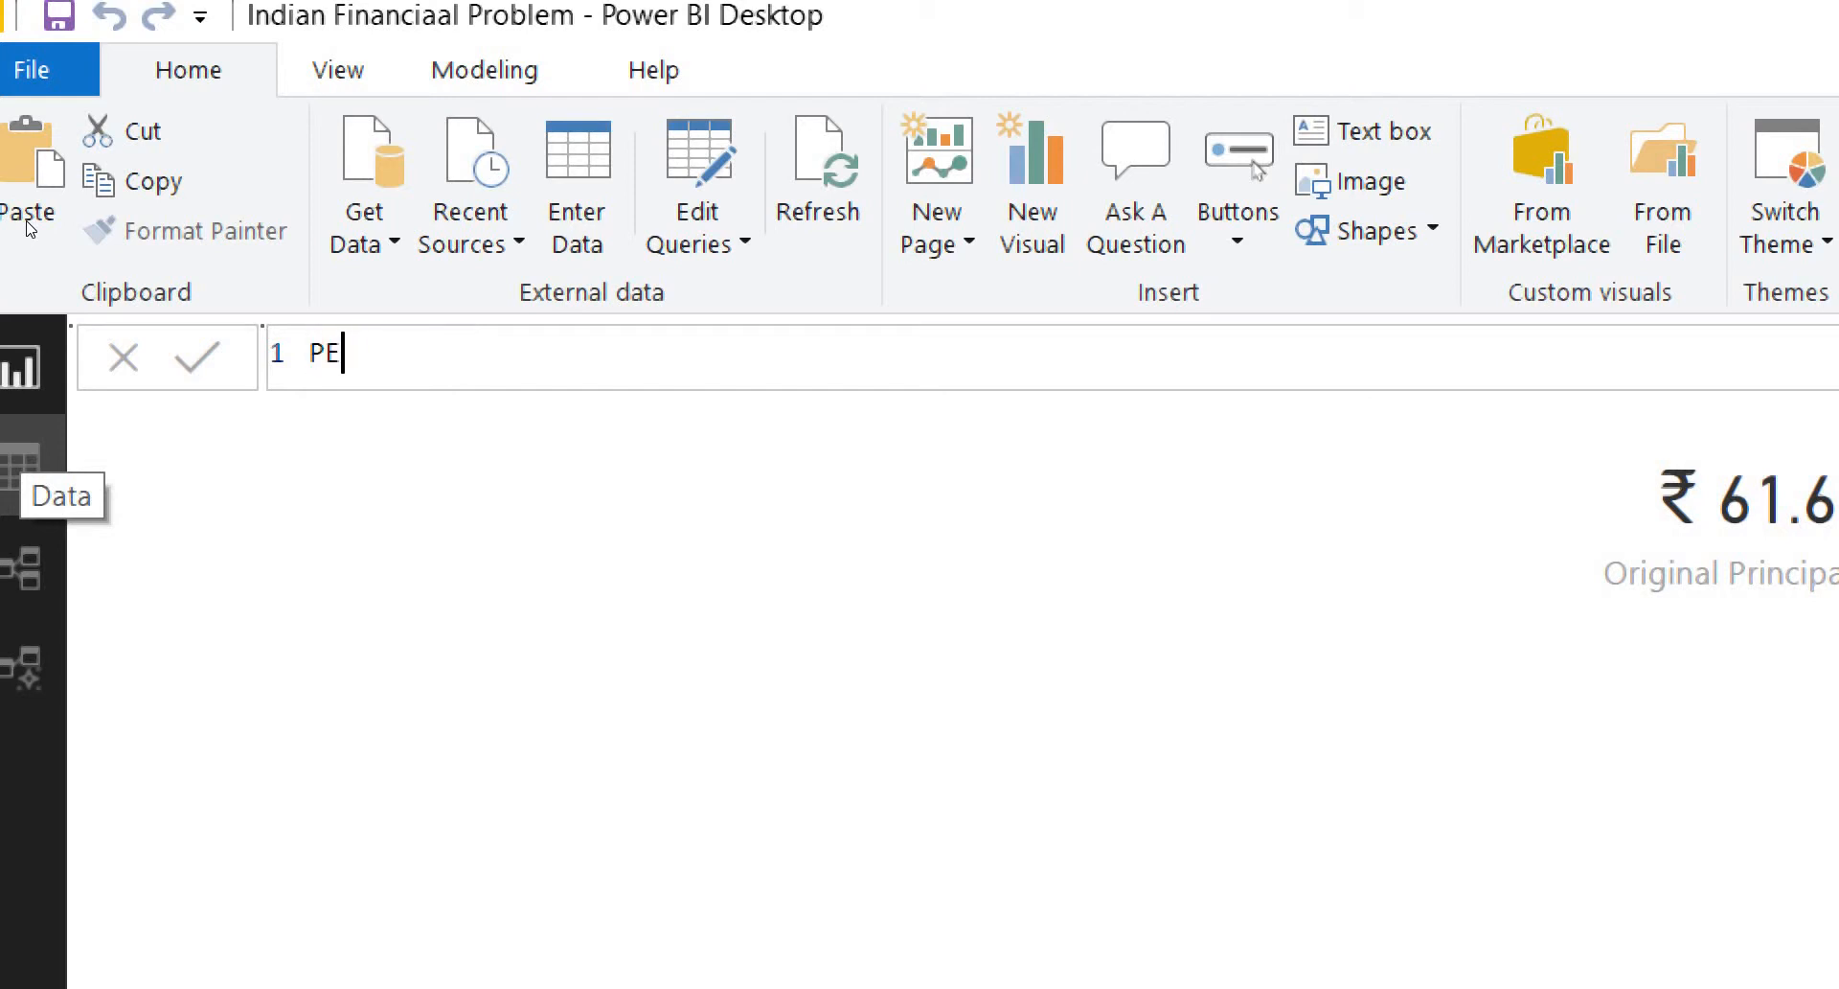
pyautogui.press('BackSpace')
pyautogui.write('erc')
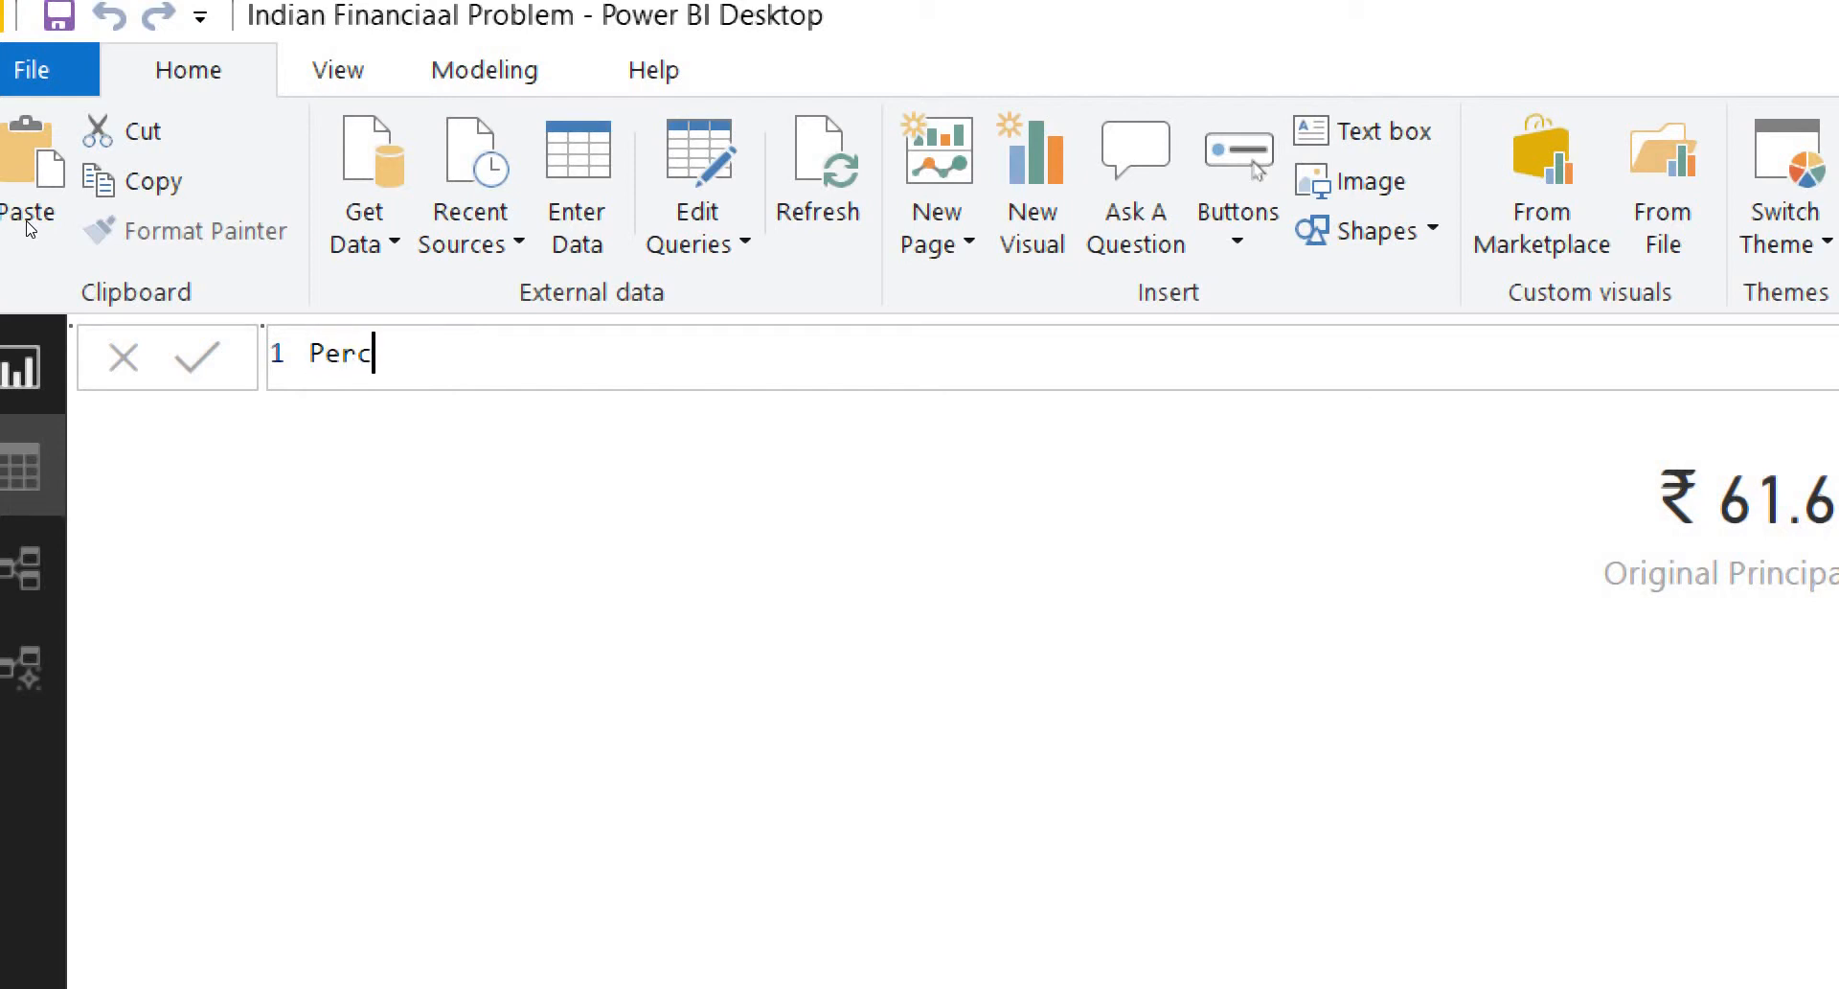
pyautogui.write('ofMonn')
pyautogui.write('yBoor')
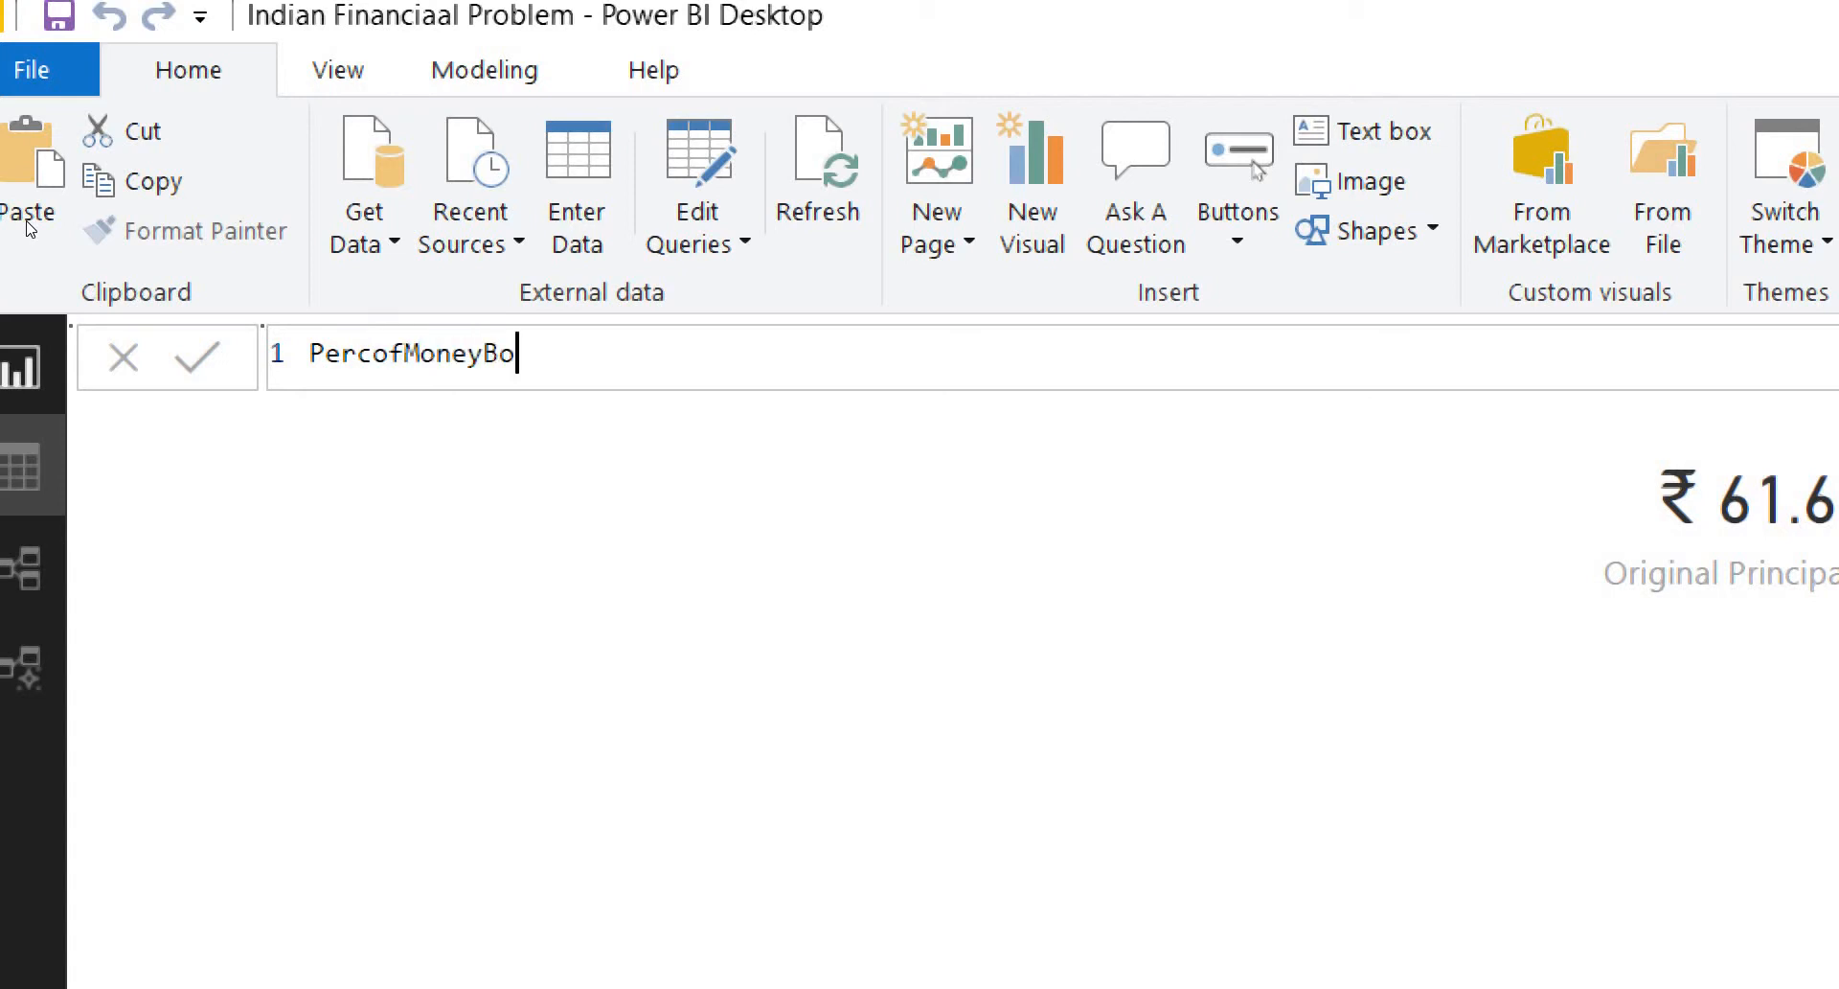
pyautogui.press('BackSpace')
pyautogui.press('BackSpace')
pyautogui.write('rrowed +')
pyautogui.press('BackSpace')
pyautogui.write('=')
pyautogui.hotkey('shift', 'Return')
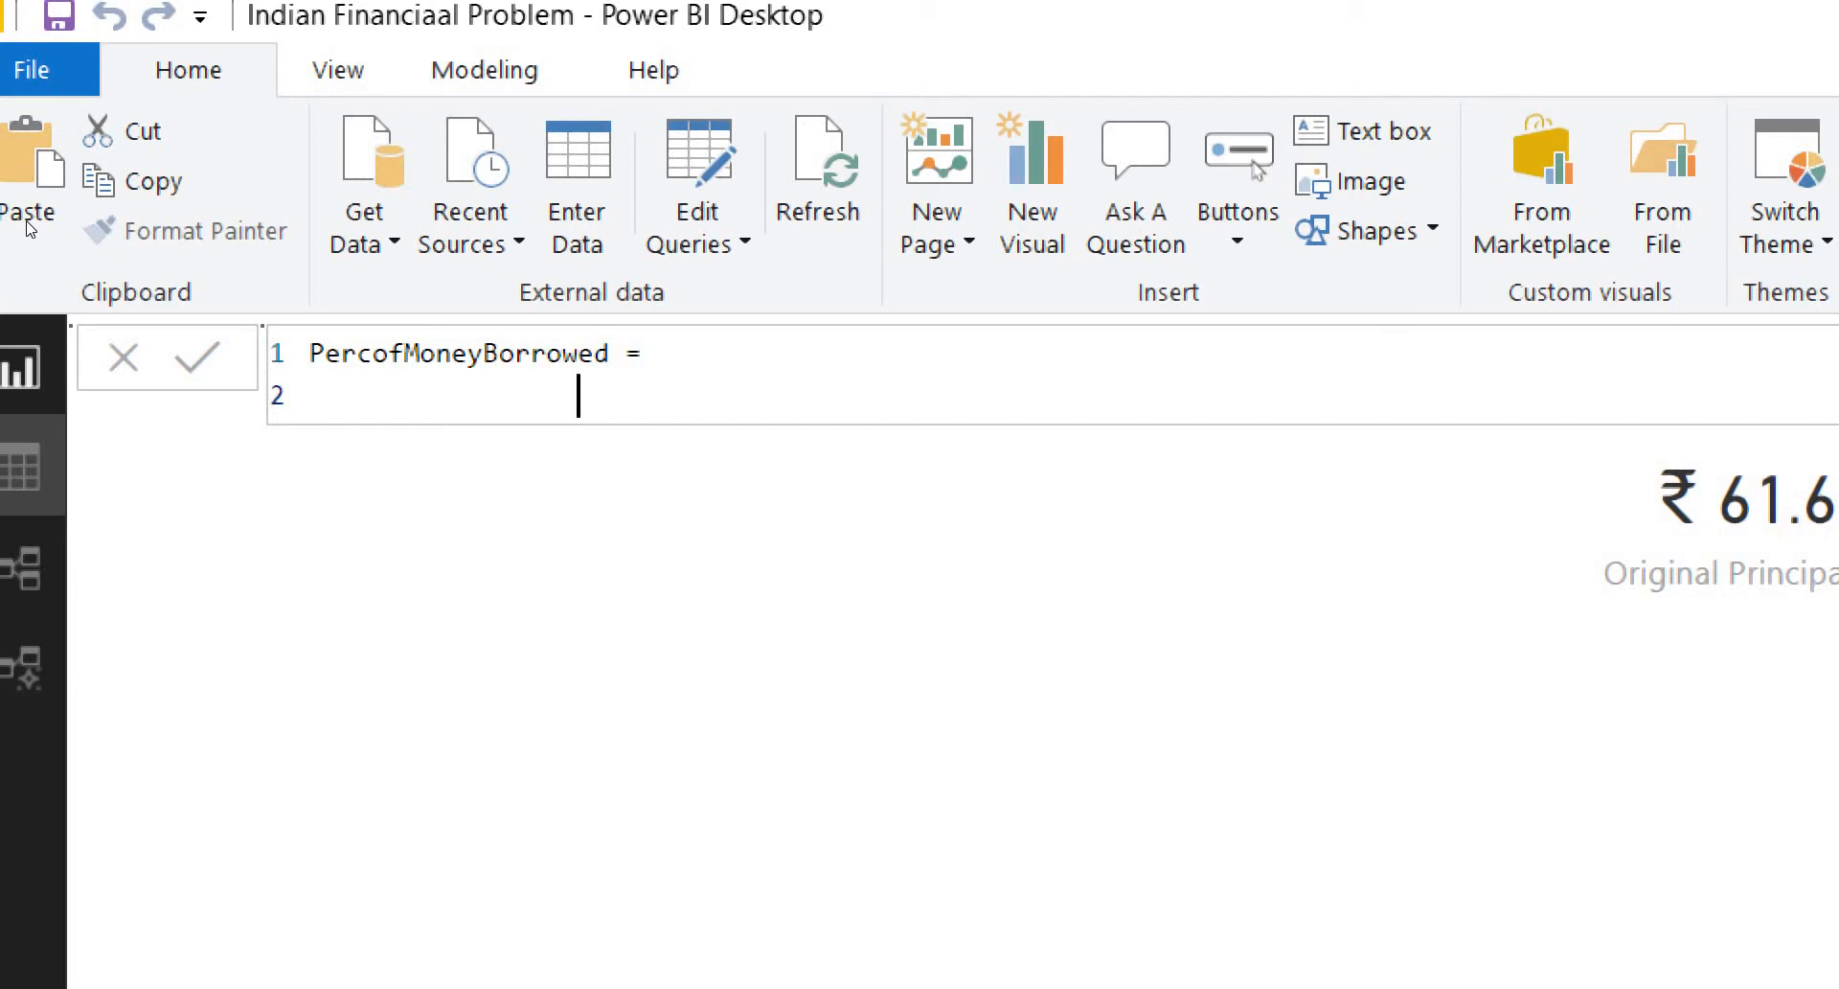
# Step: Begin the measure's formula with a Divide function and open a Calculate function as its numerator, each on its own line
pyautogui.write('Divide')
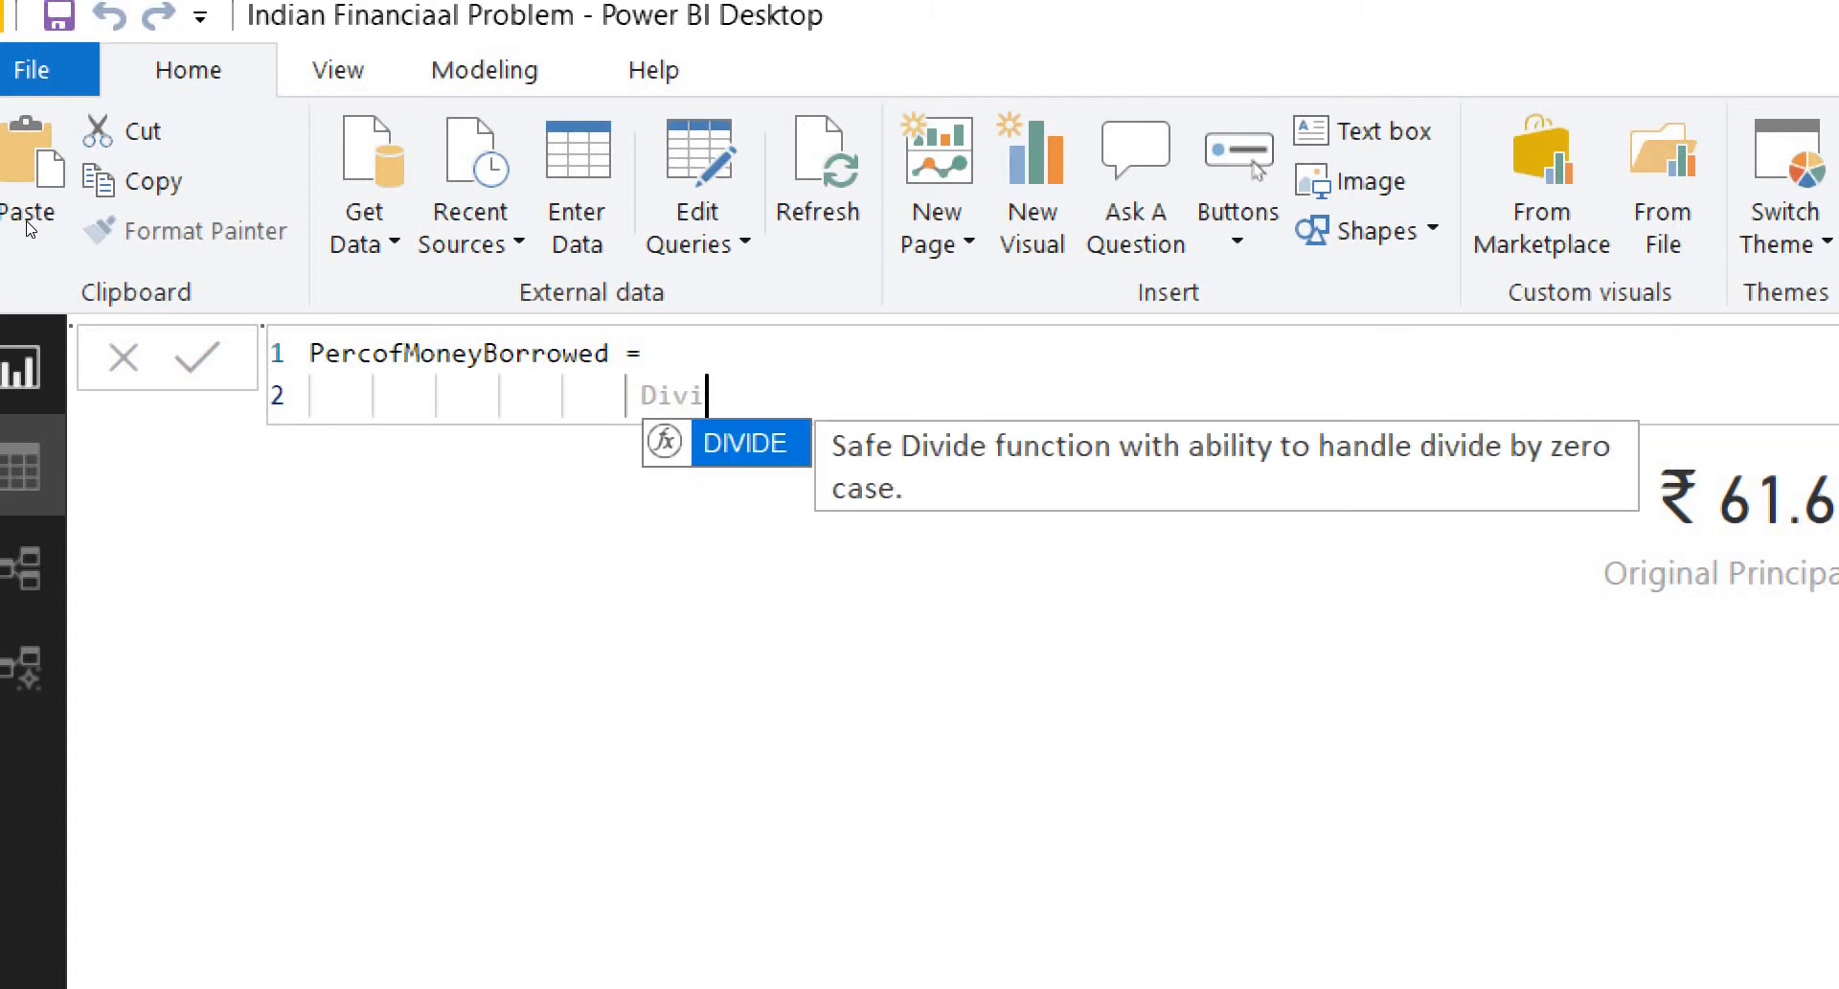
pyautogui.write('(')
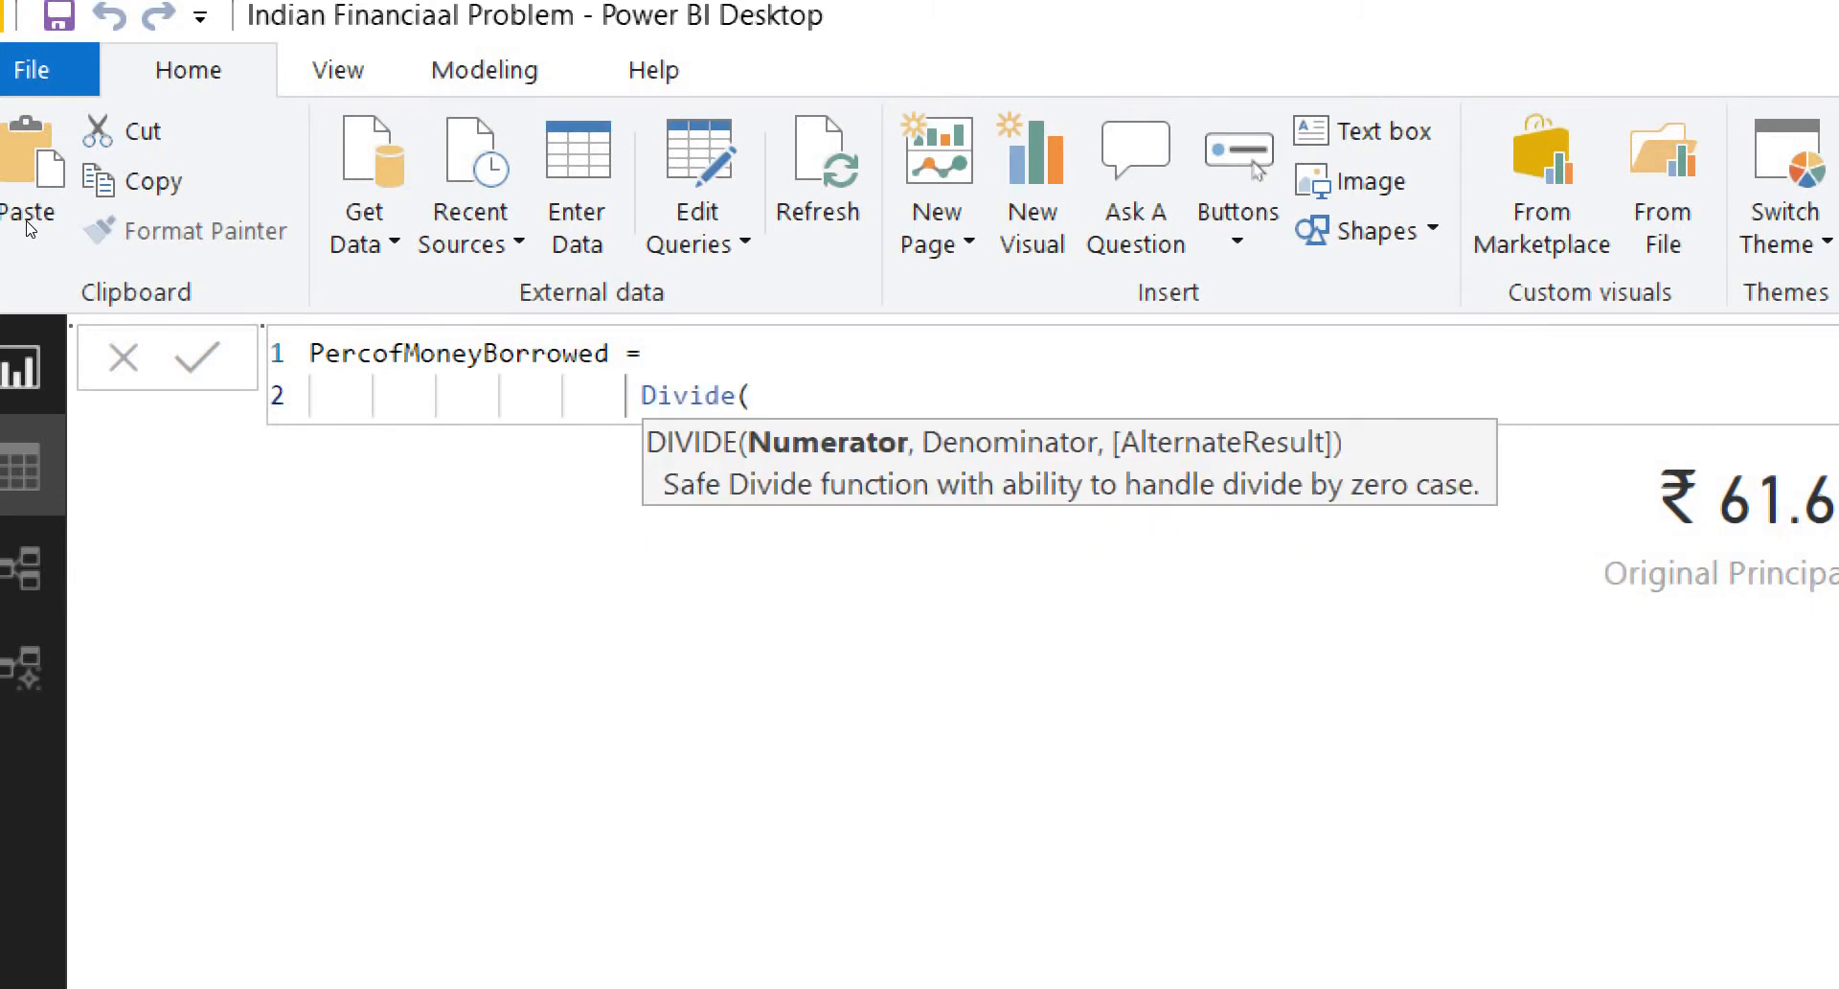
pyautogui.hotkey('shift', 'Return')
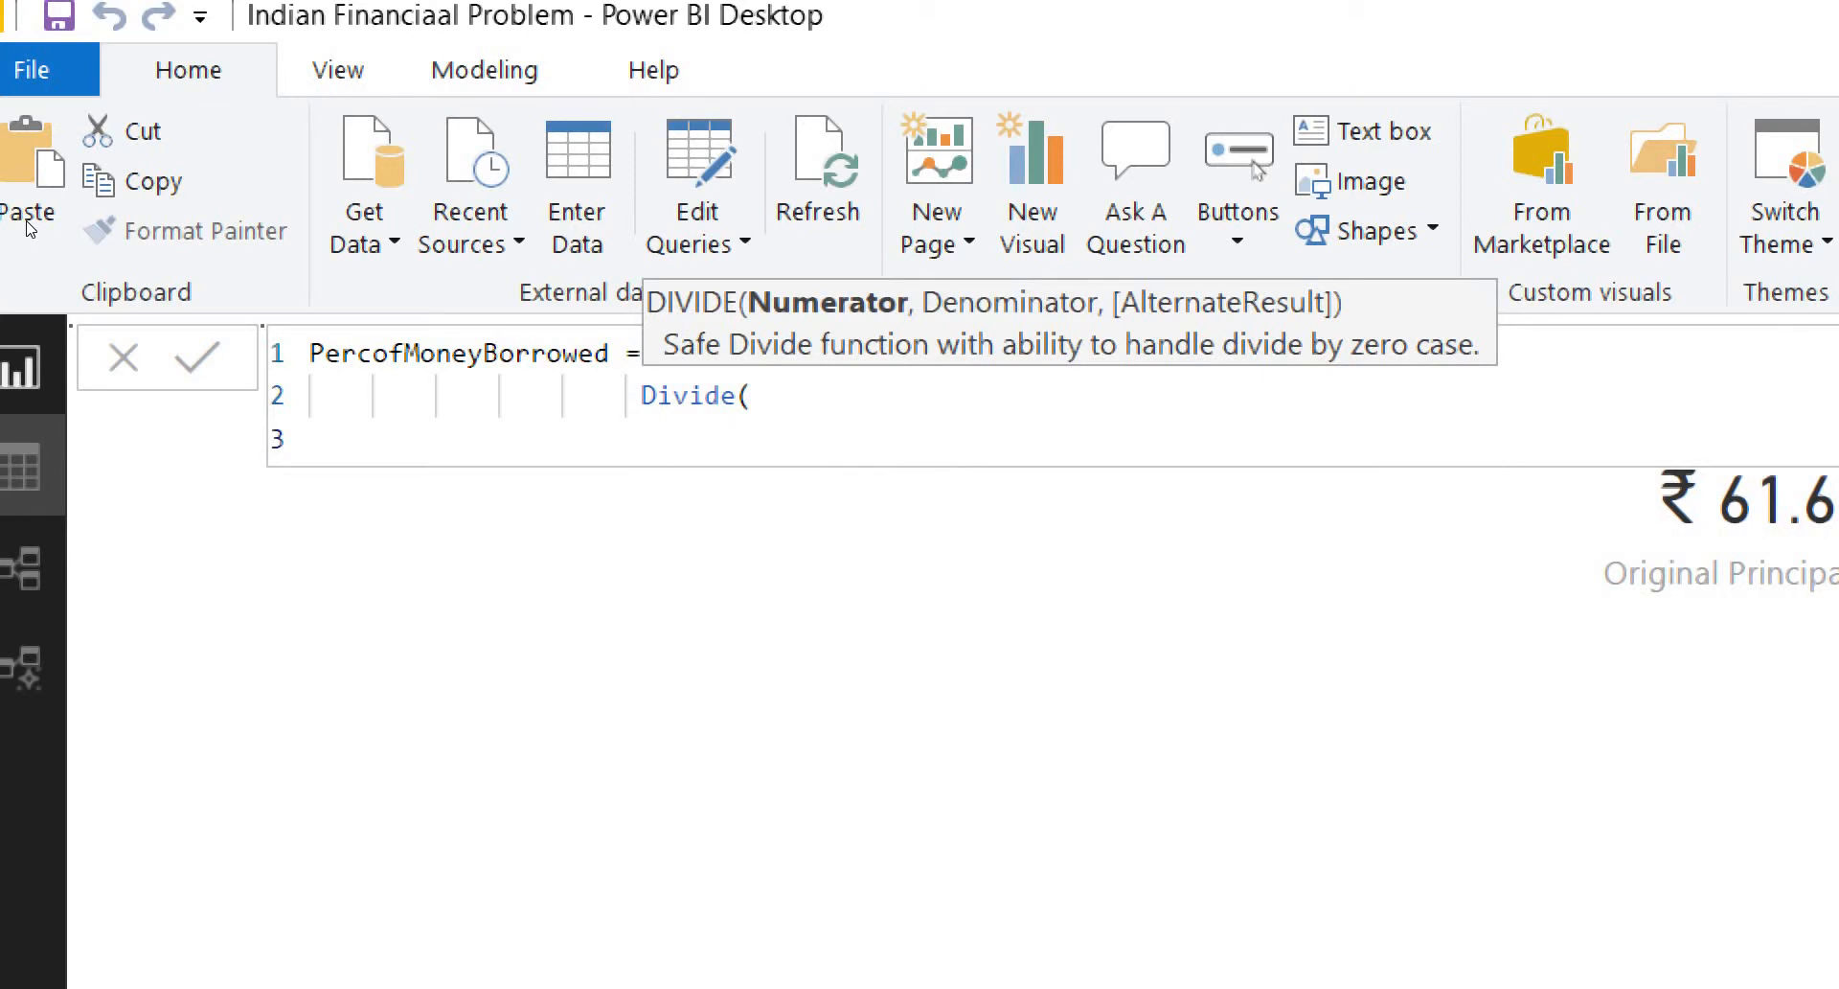
pyautogui.write('Calculate')
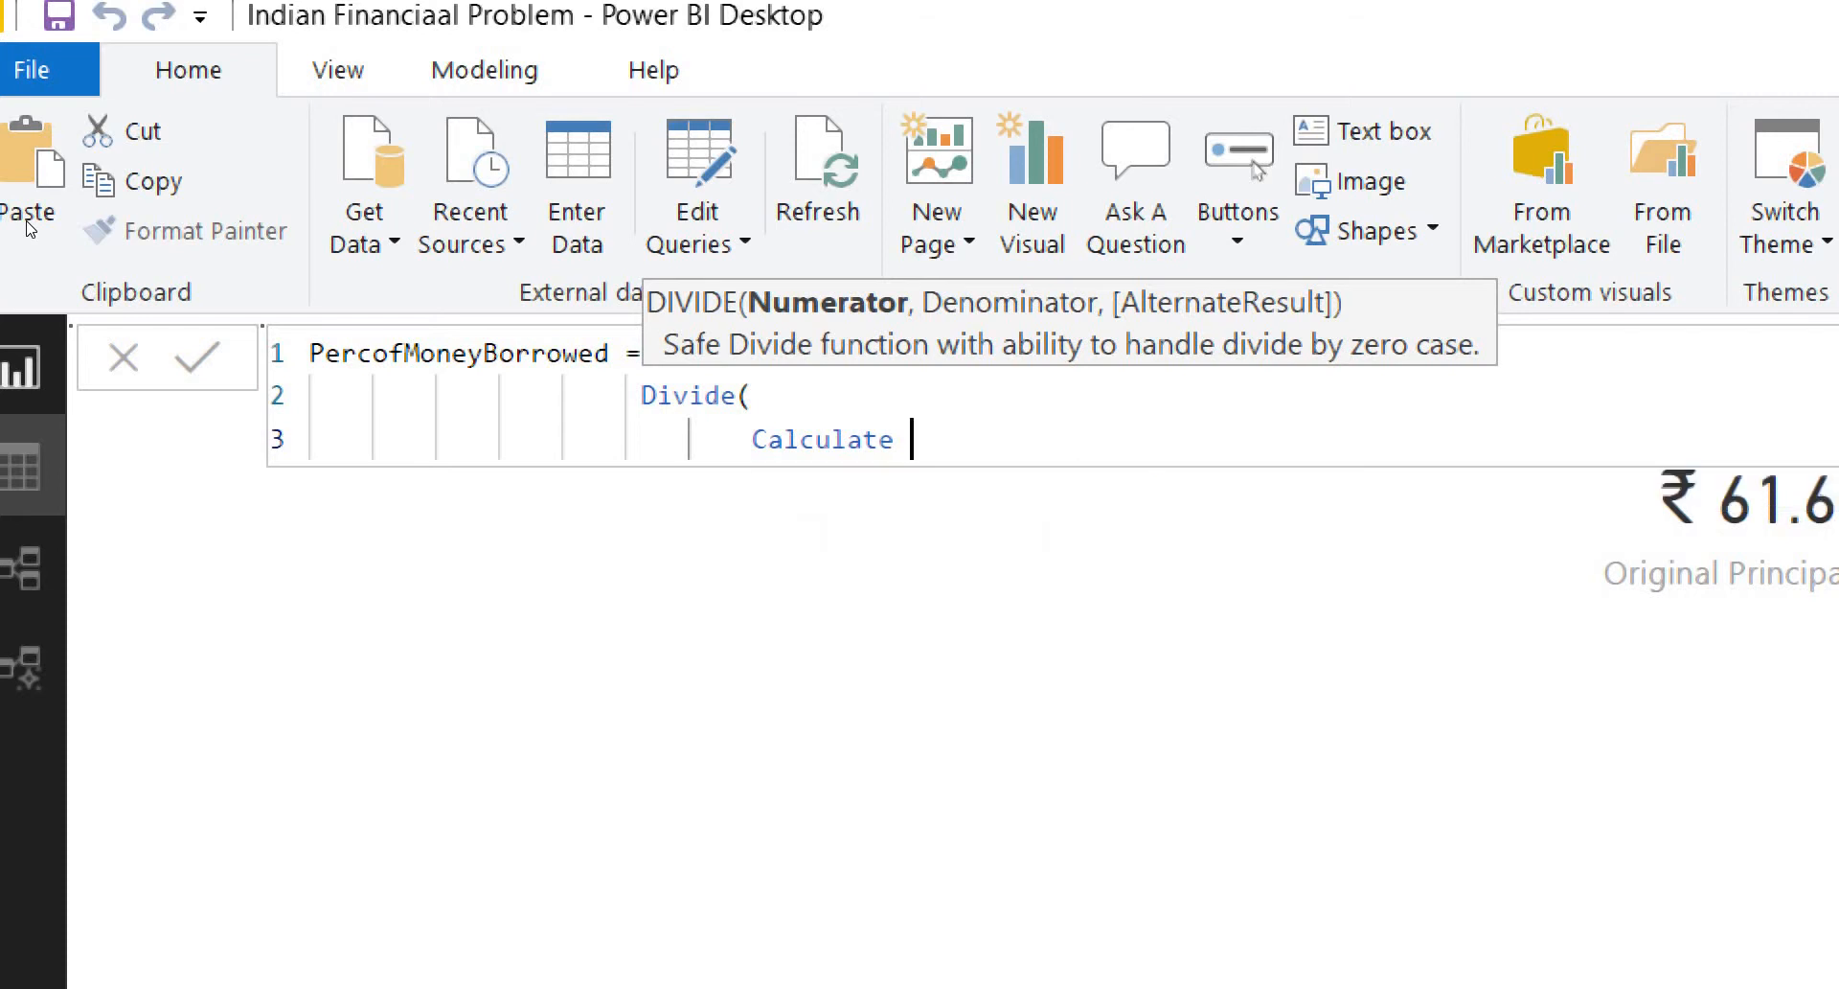
pyautogui.press('BackSpace')
pyautogui.write('(')
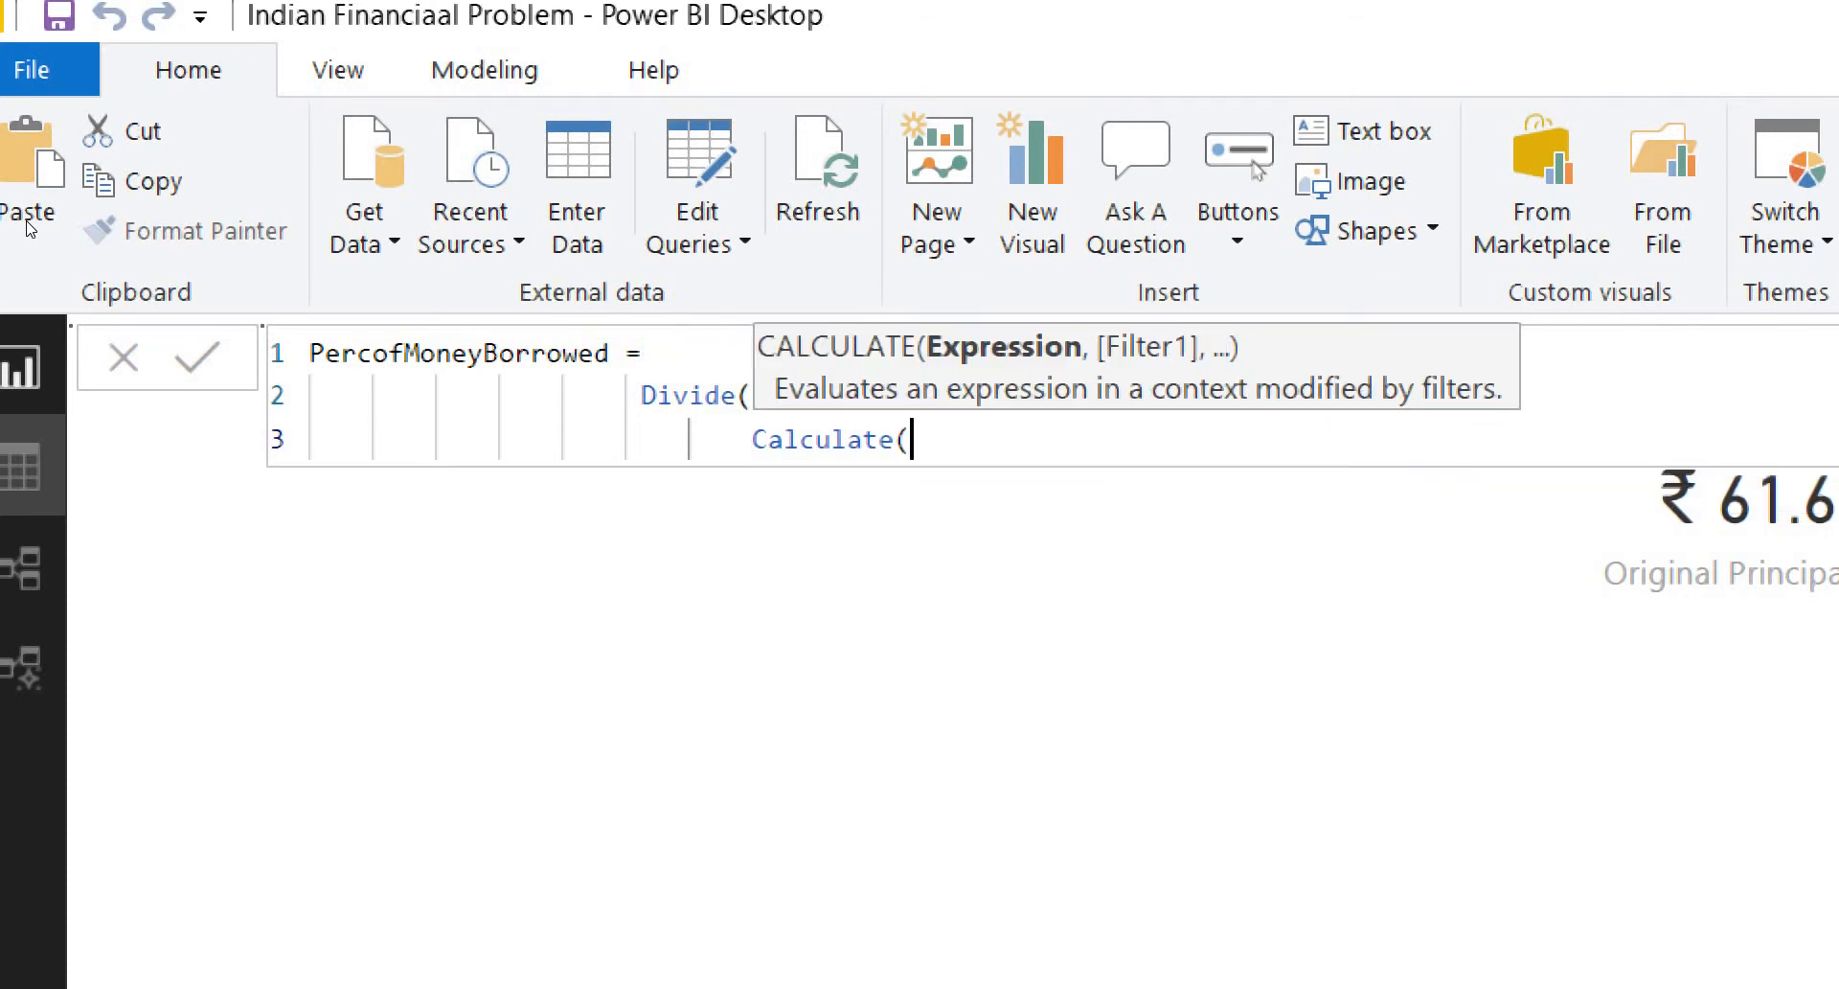
pyautogui.hotkey('shift', 'Return')
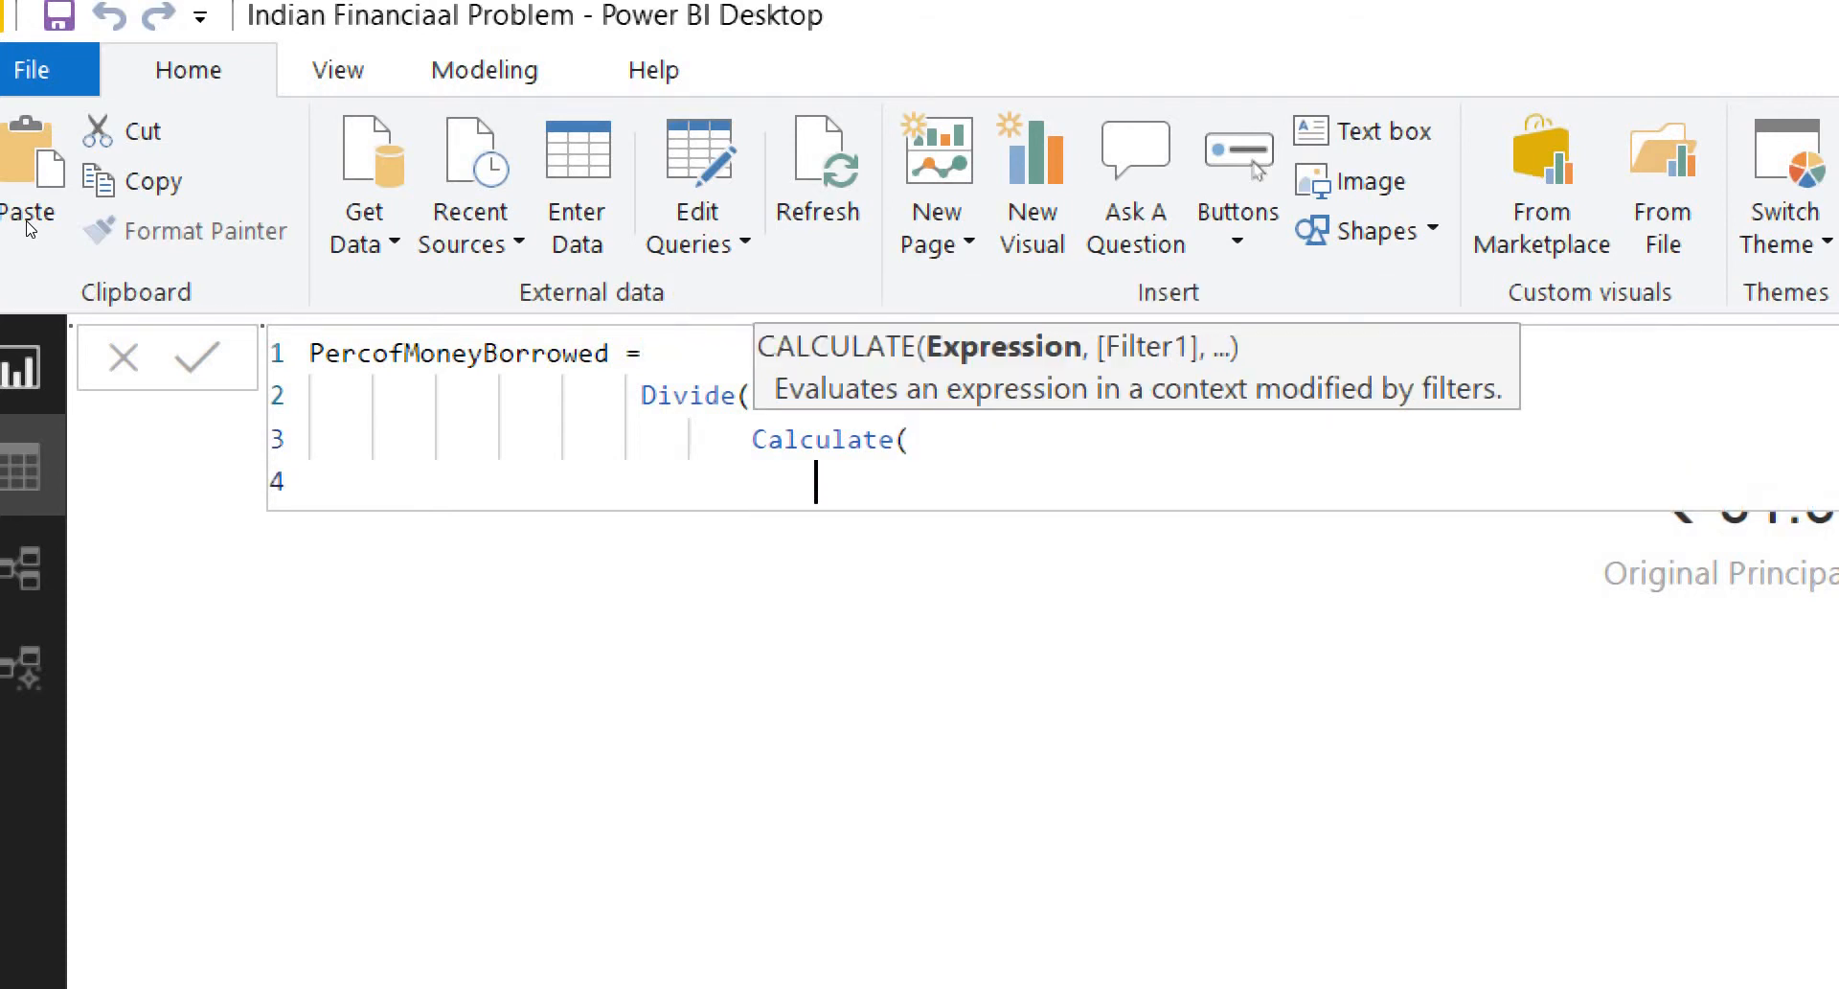
# Step: Complete the numerator's Calculate with [Amount Remaining] as the expression and Loan[Disbursed Amount] as the filter argument, closing its parenthesis
pyautogui.write('[A')
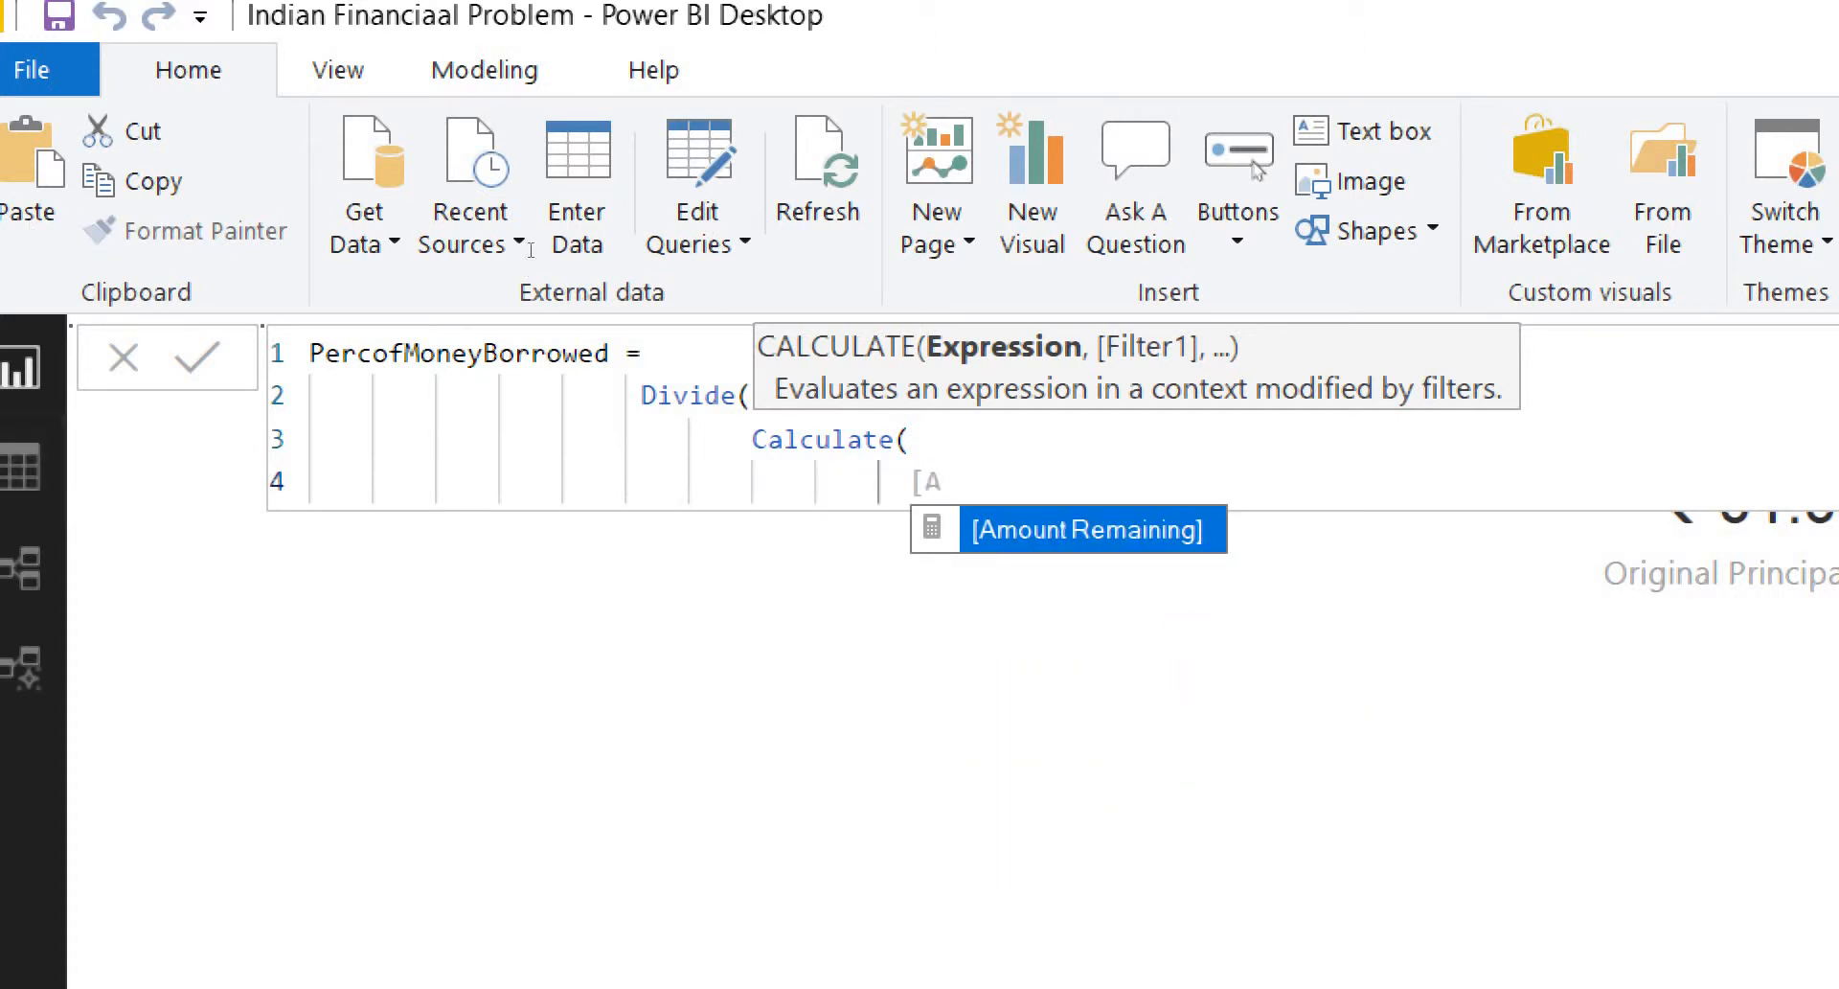
pyautogui.press('Tab')
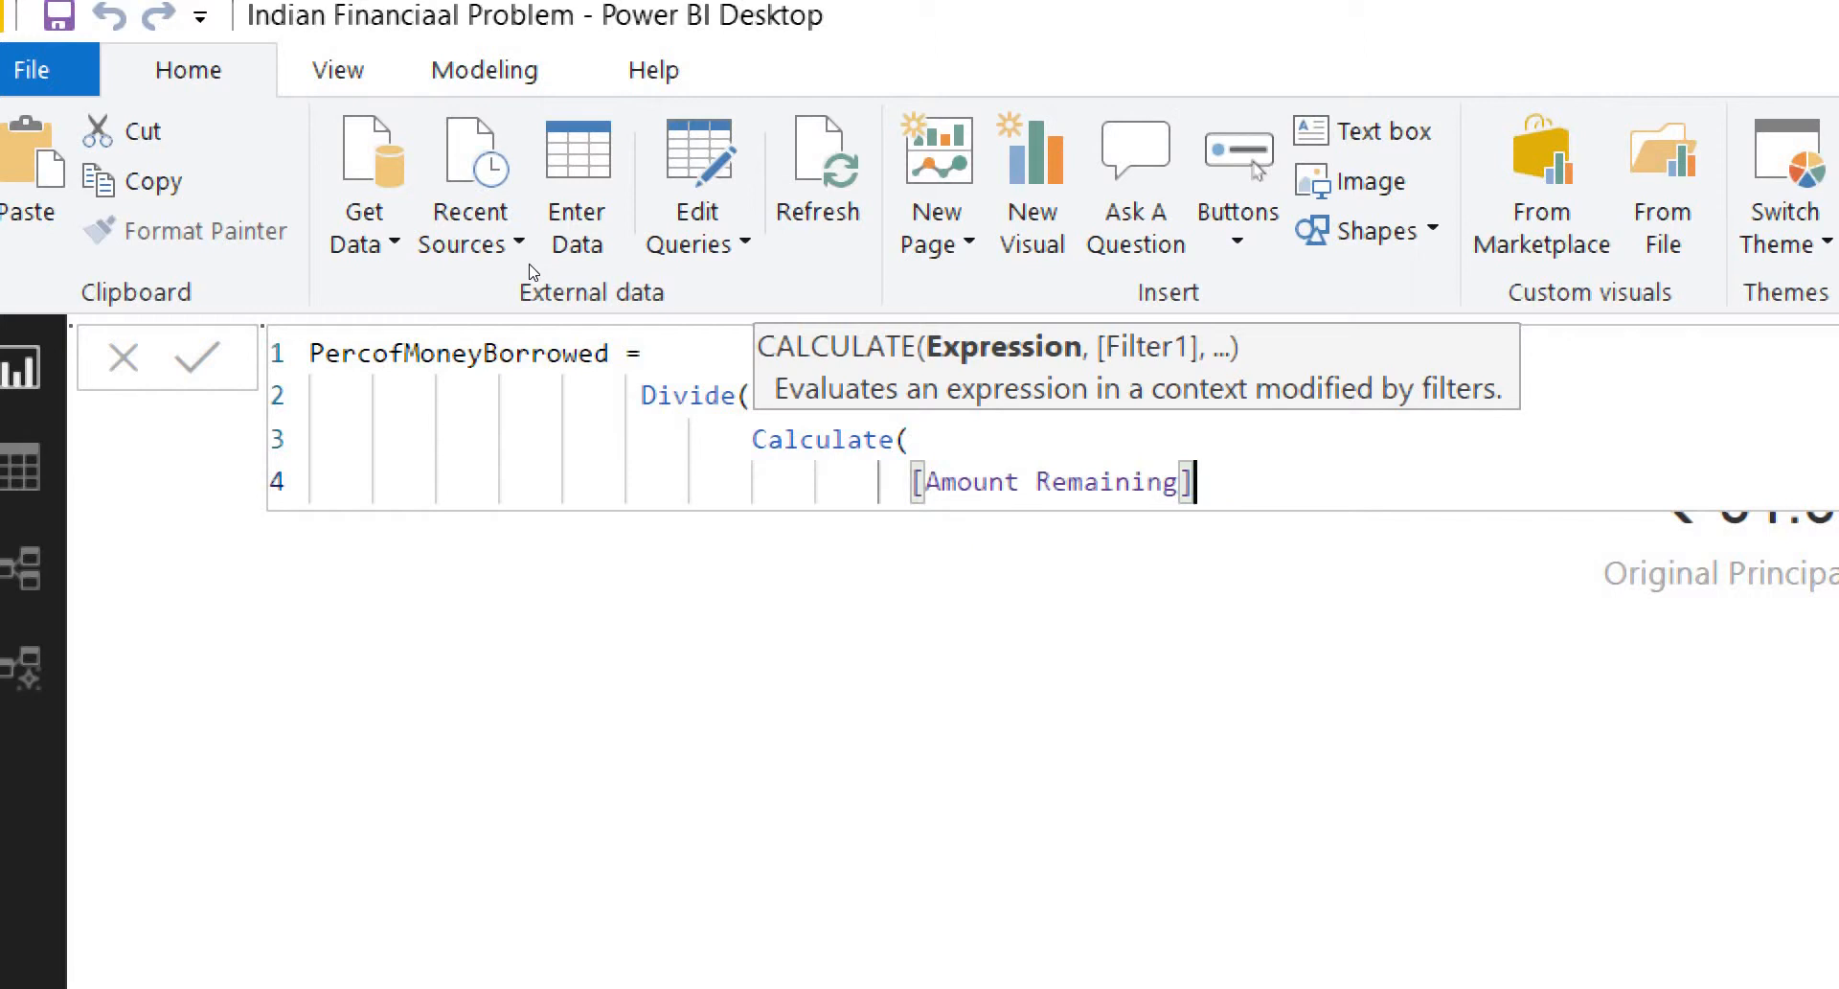
pyautogui.write(',')
pyautogui.hotkey('shift', 'Return')
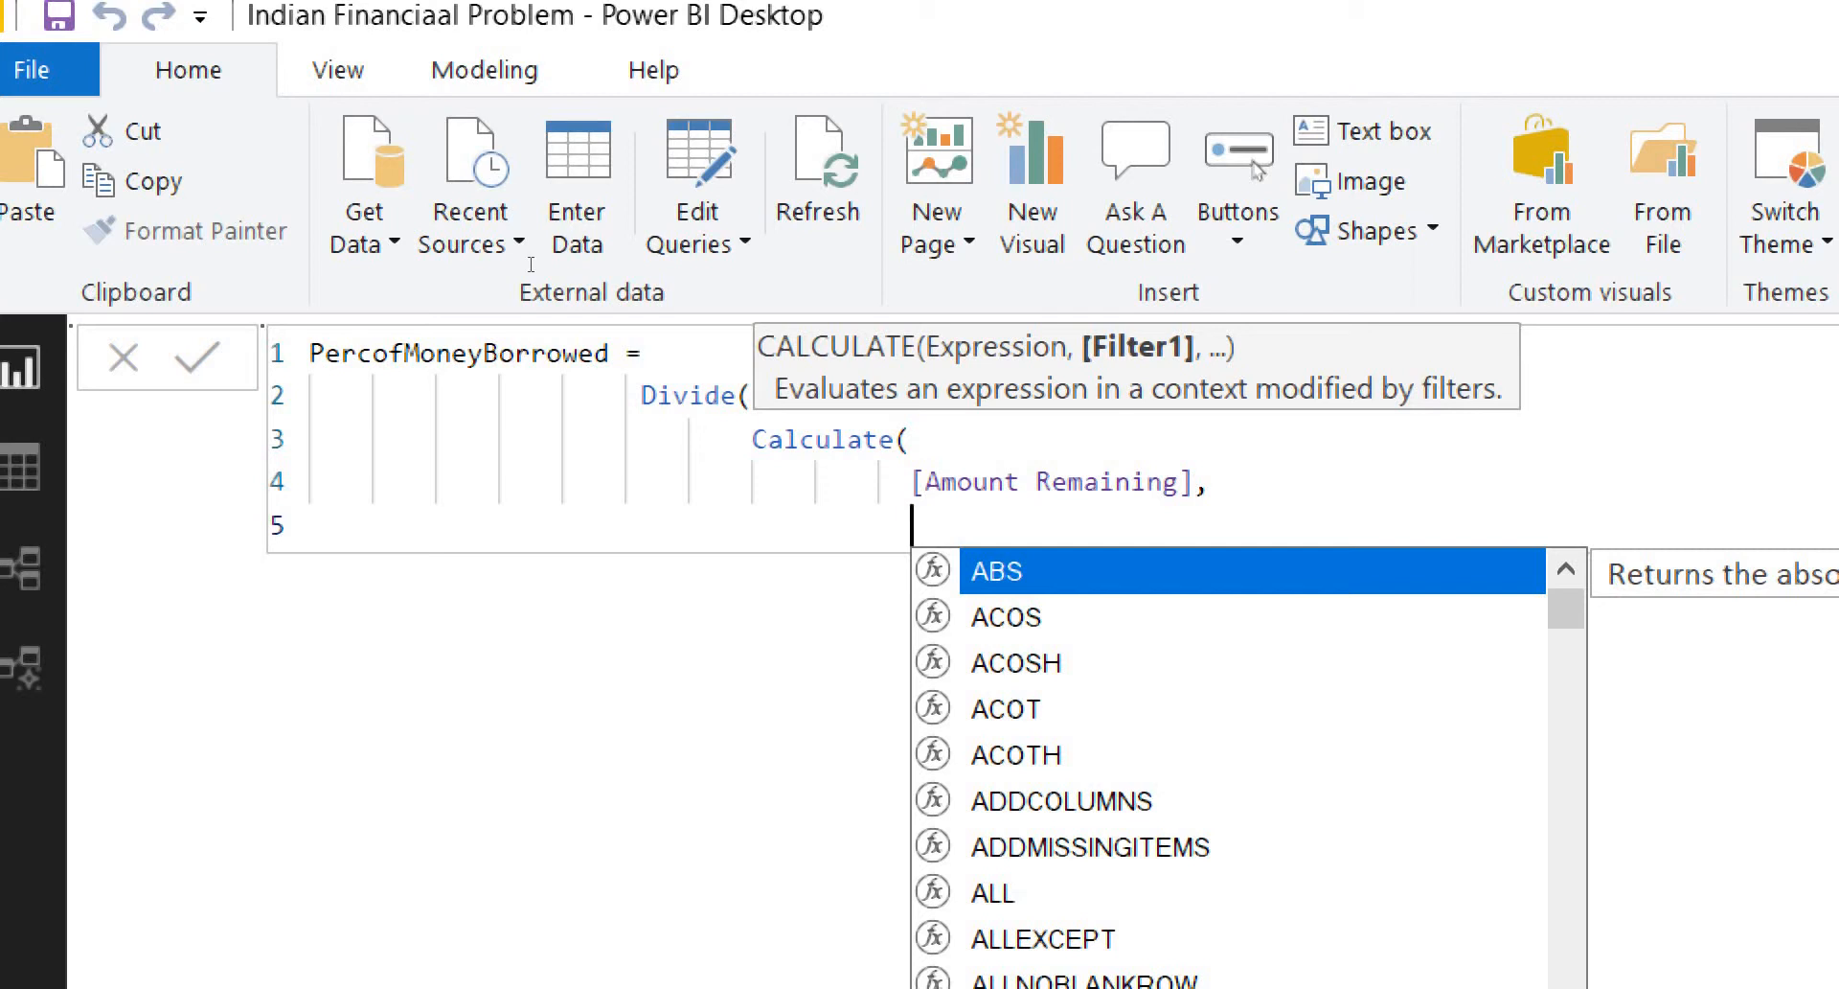
pyautogui.write('Loan')
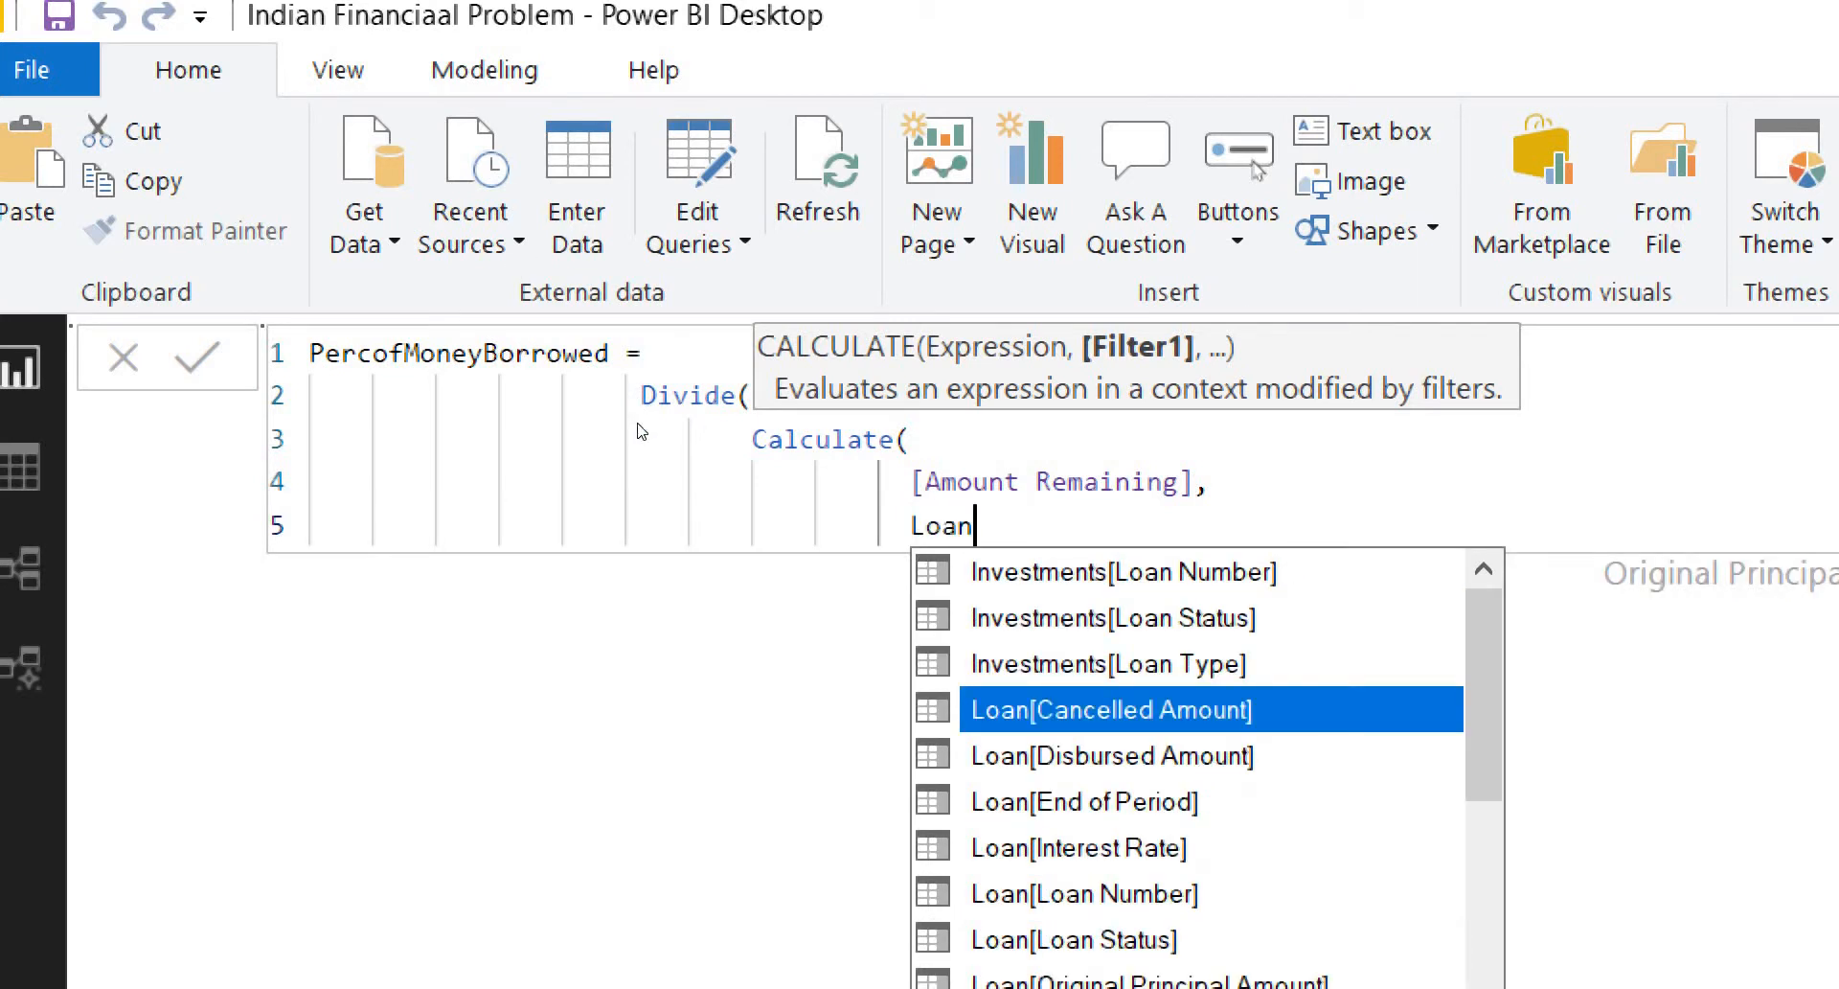
pyautogui.press('Down')
pyautogui.press('Tab')
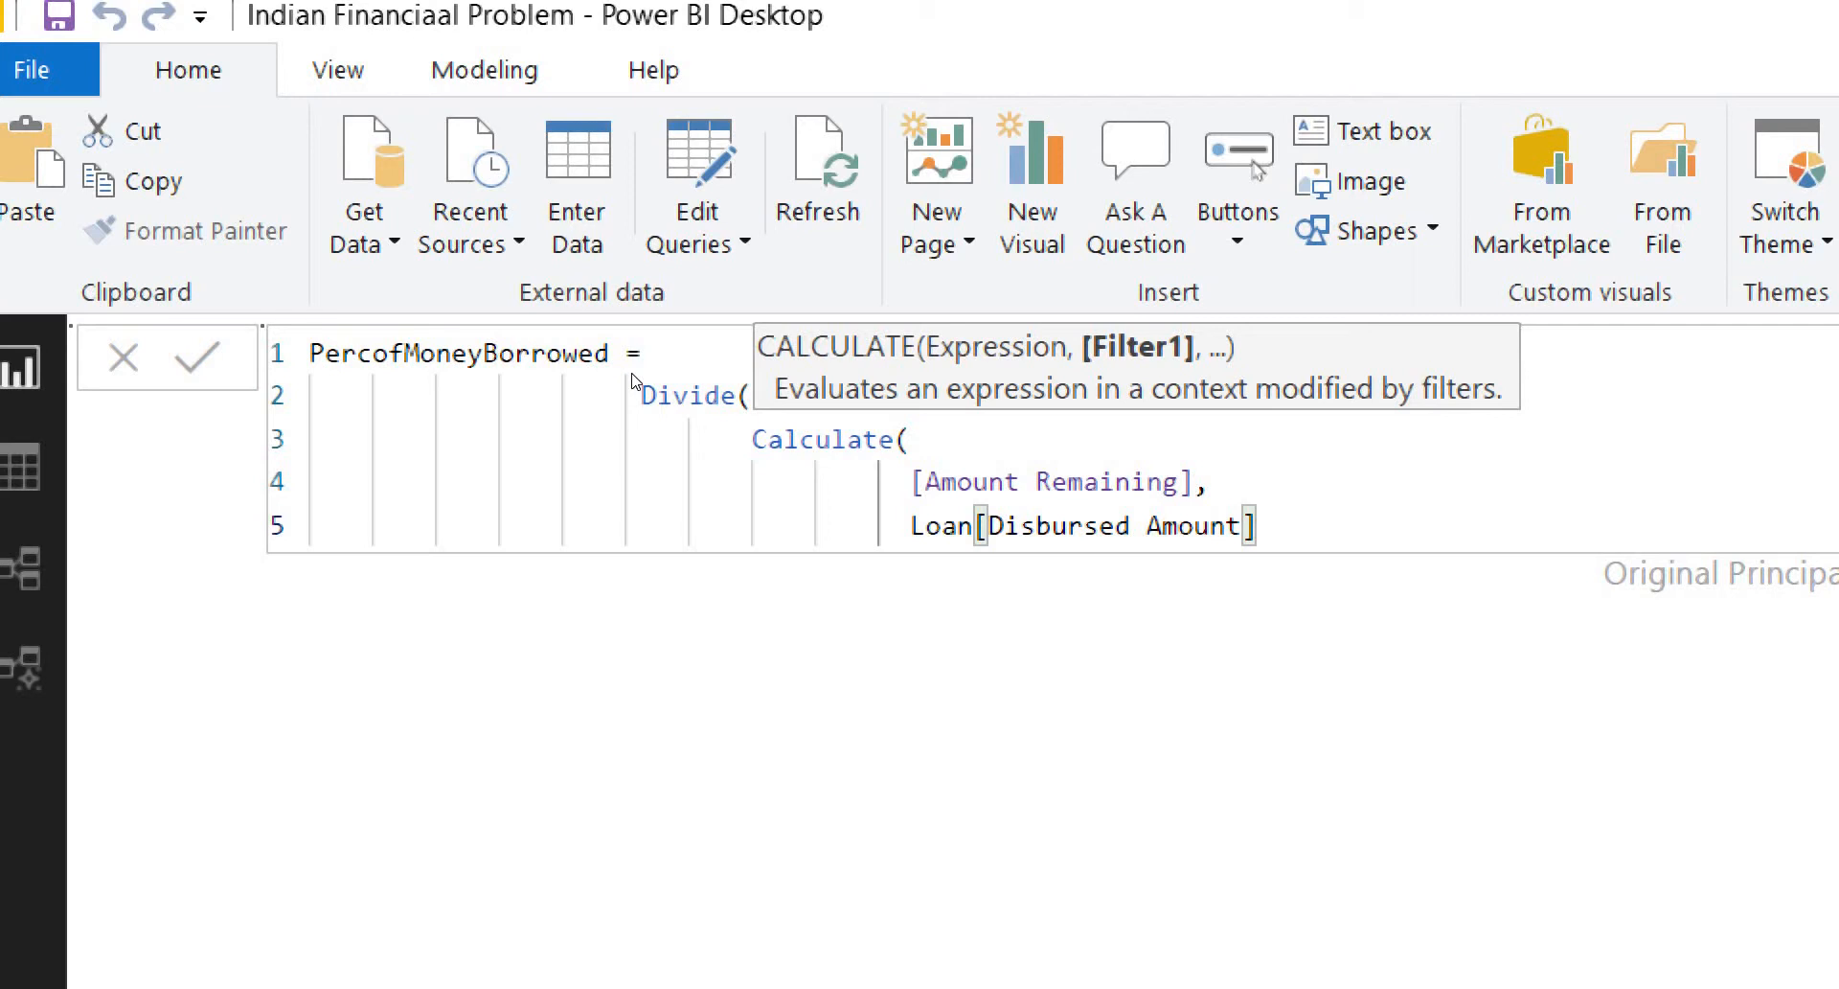
pyautogui.press('Return')
pyautogui.write(')')
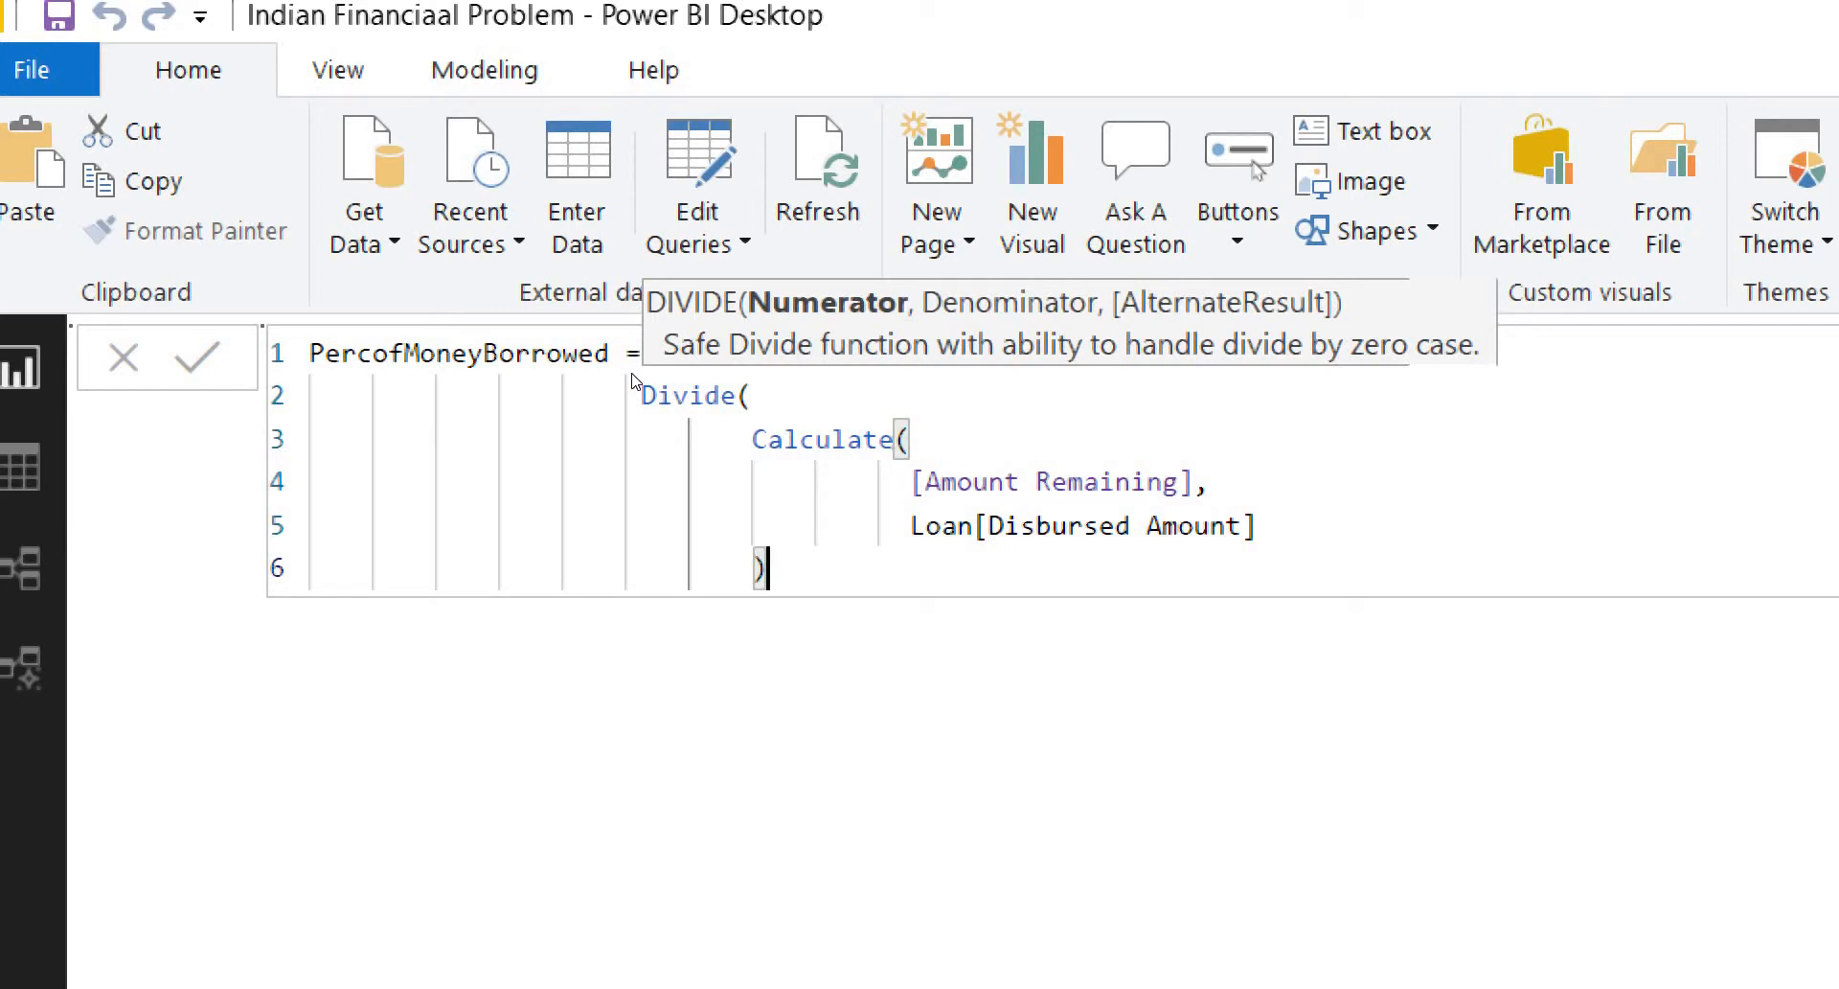
# Step: Add a comma after the numerator's Calculate and open a CALCULATE function on a new line as the Divide denominator
pyautogui.write(',')
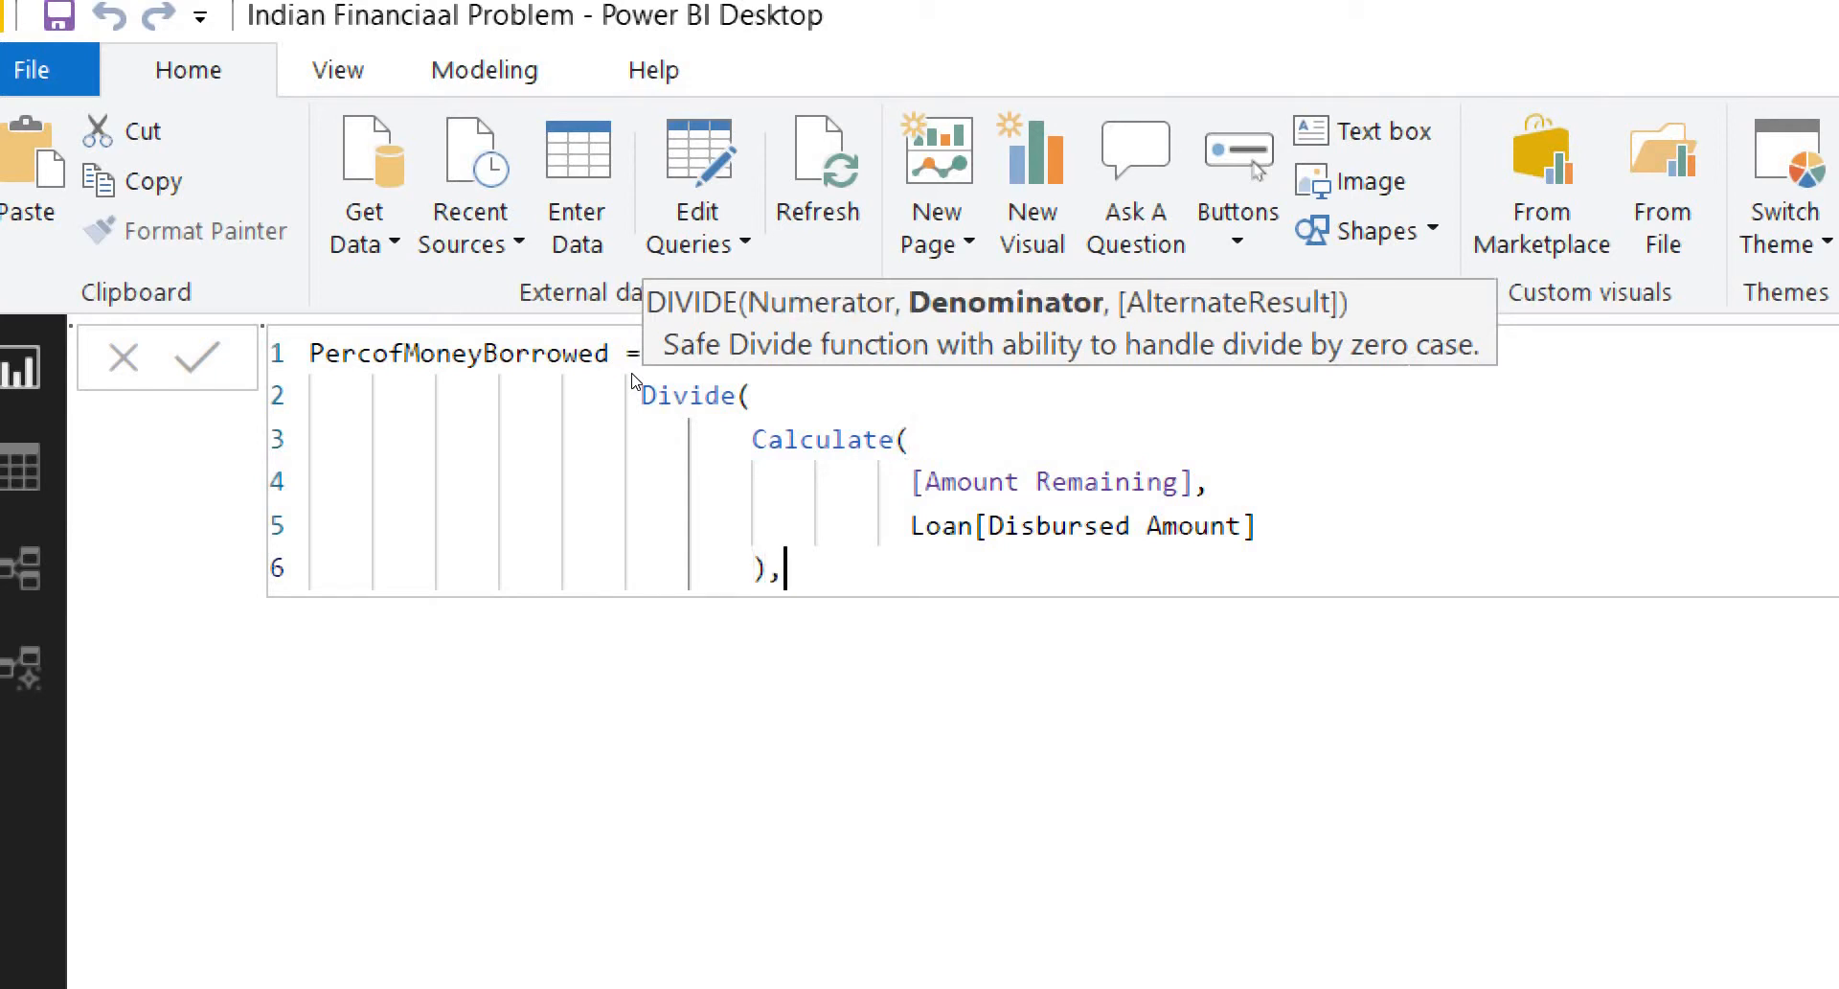
pyautogui.press('Return')
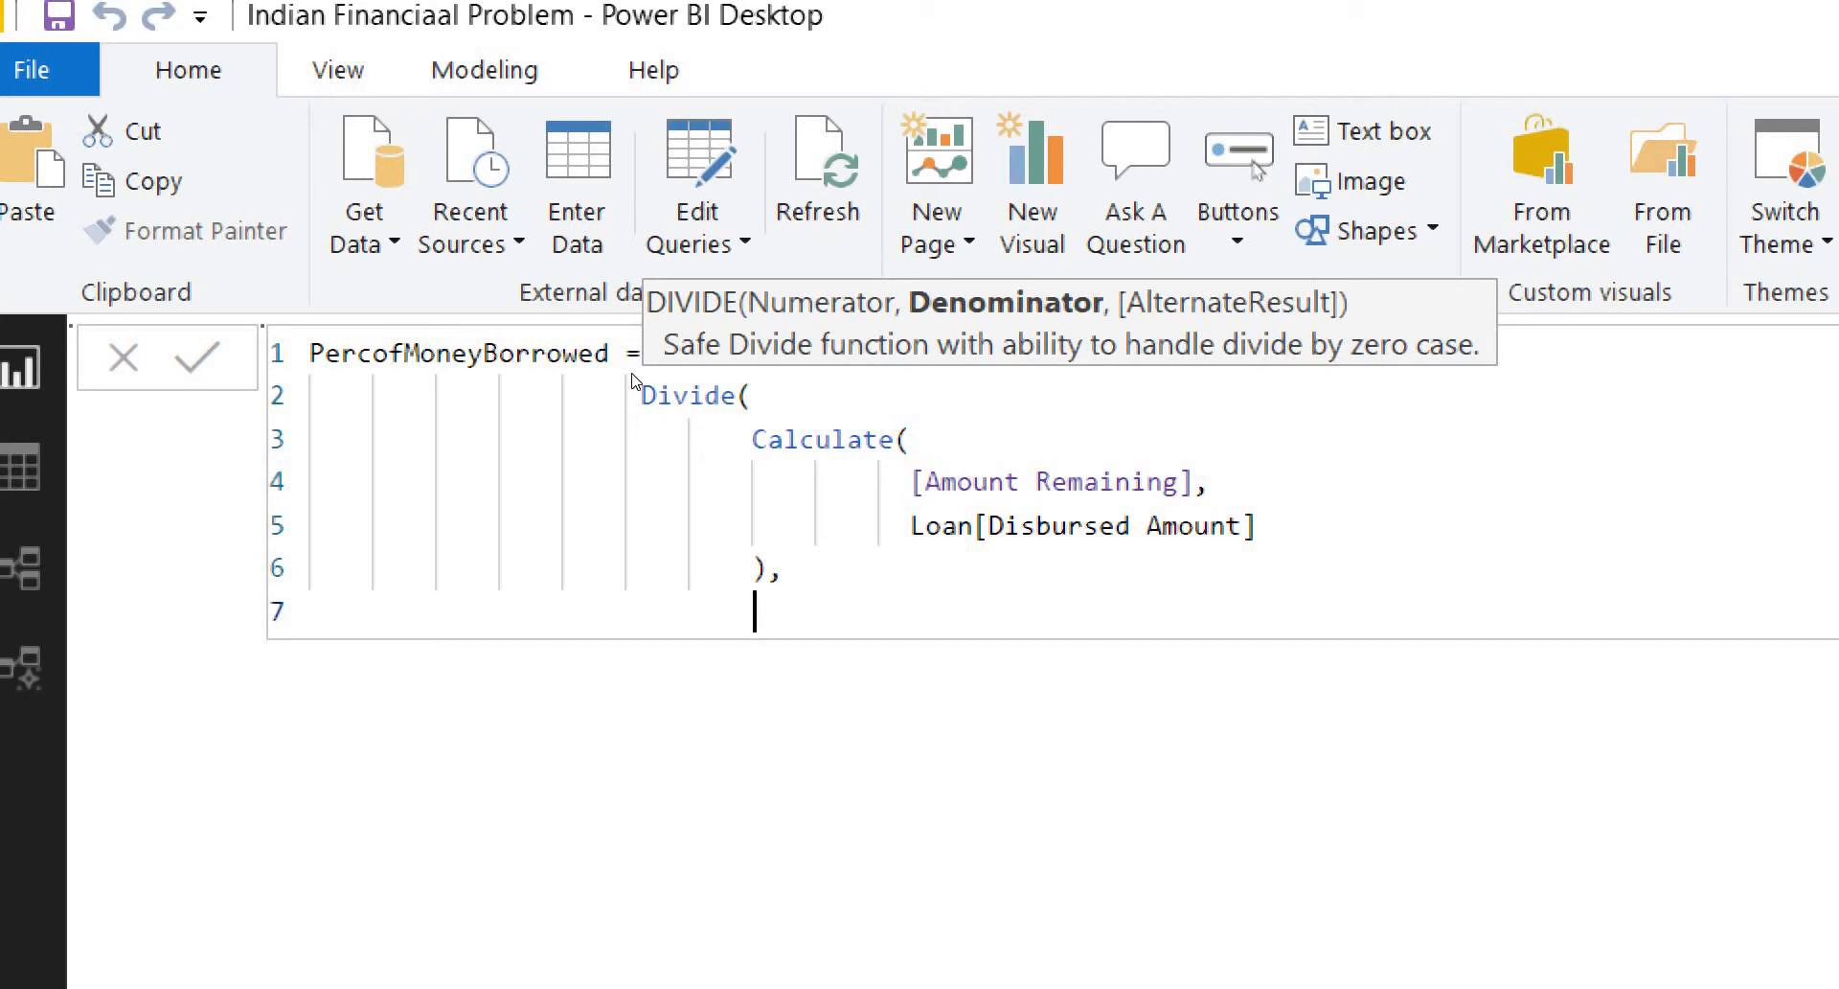
pyautogui.write('Calc')
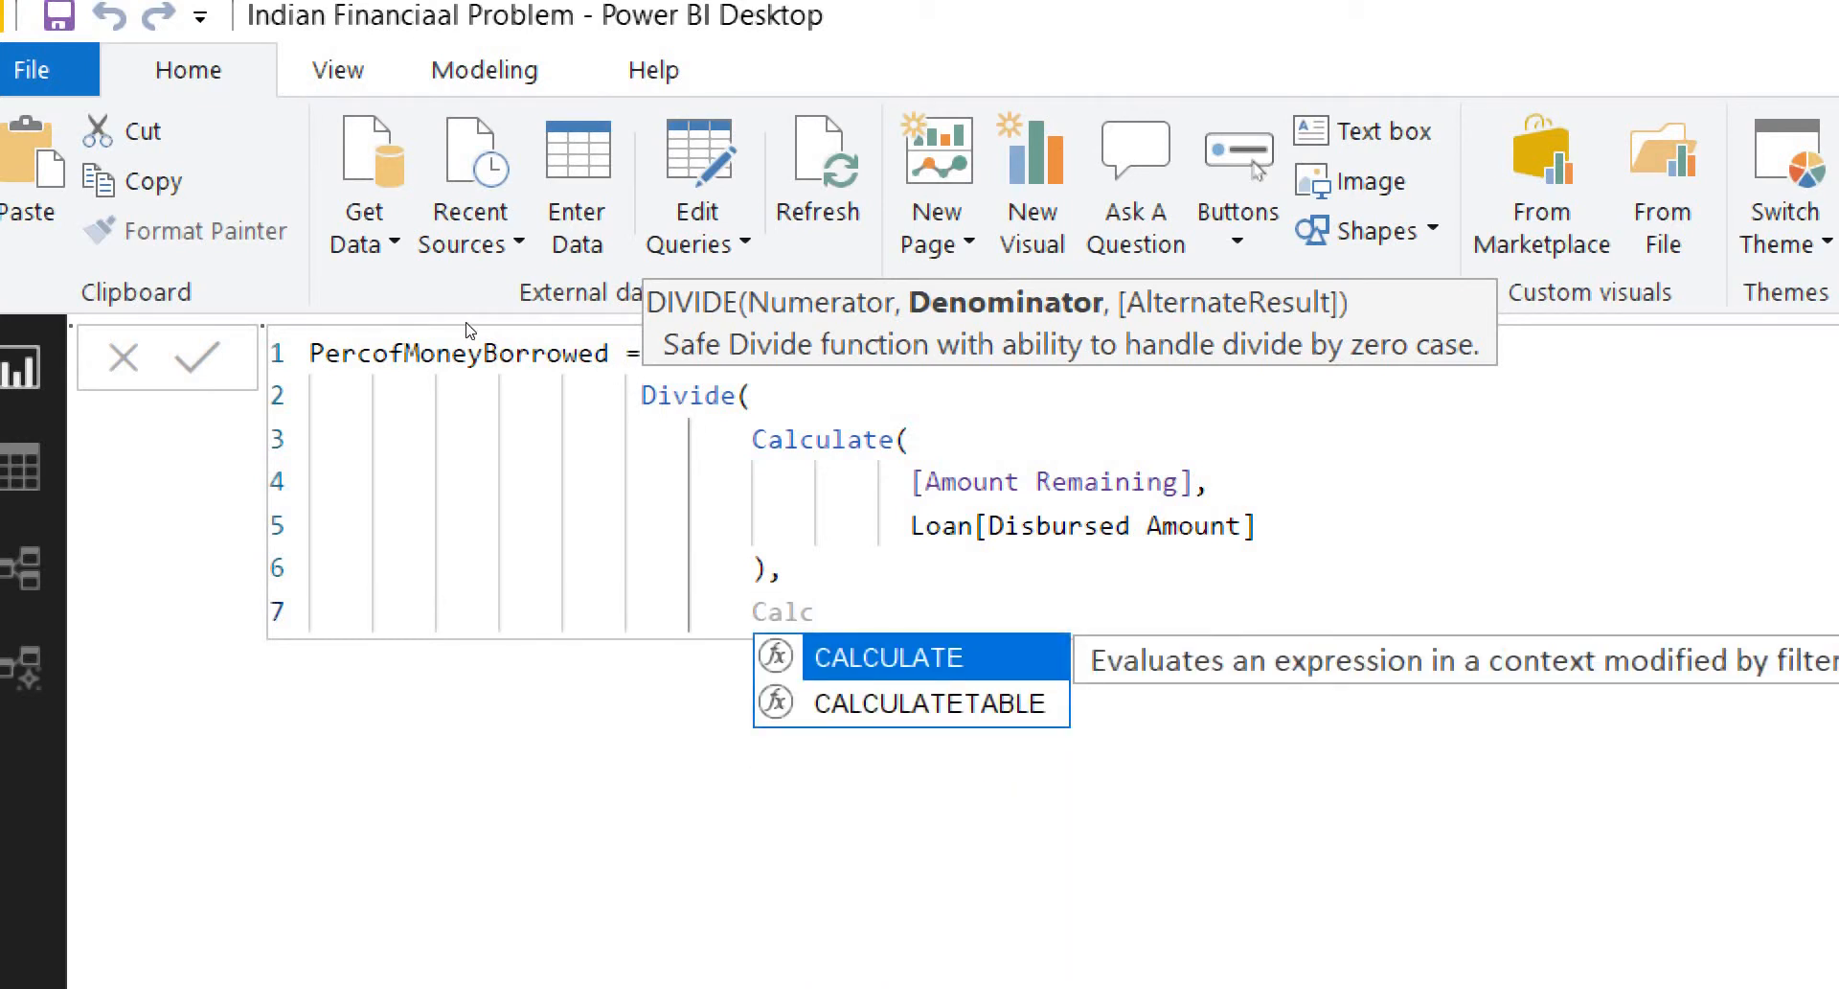
pyautogui.press('Tab')
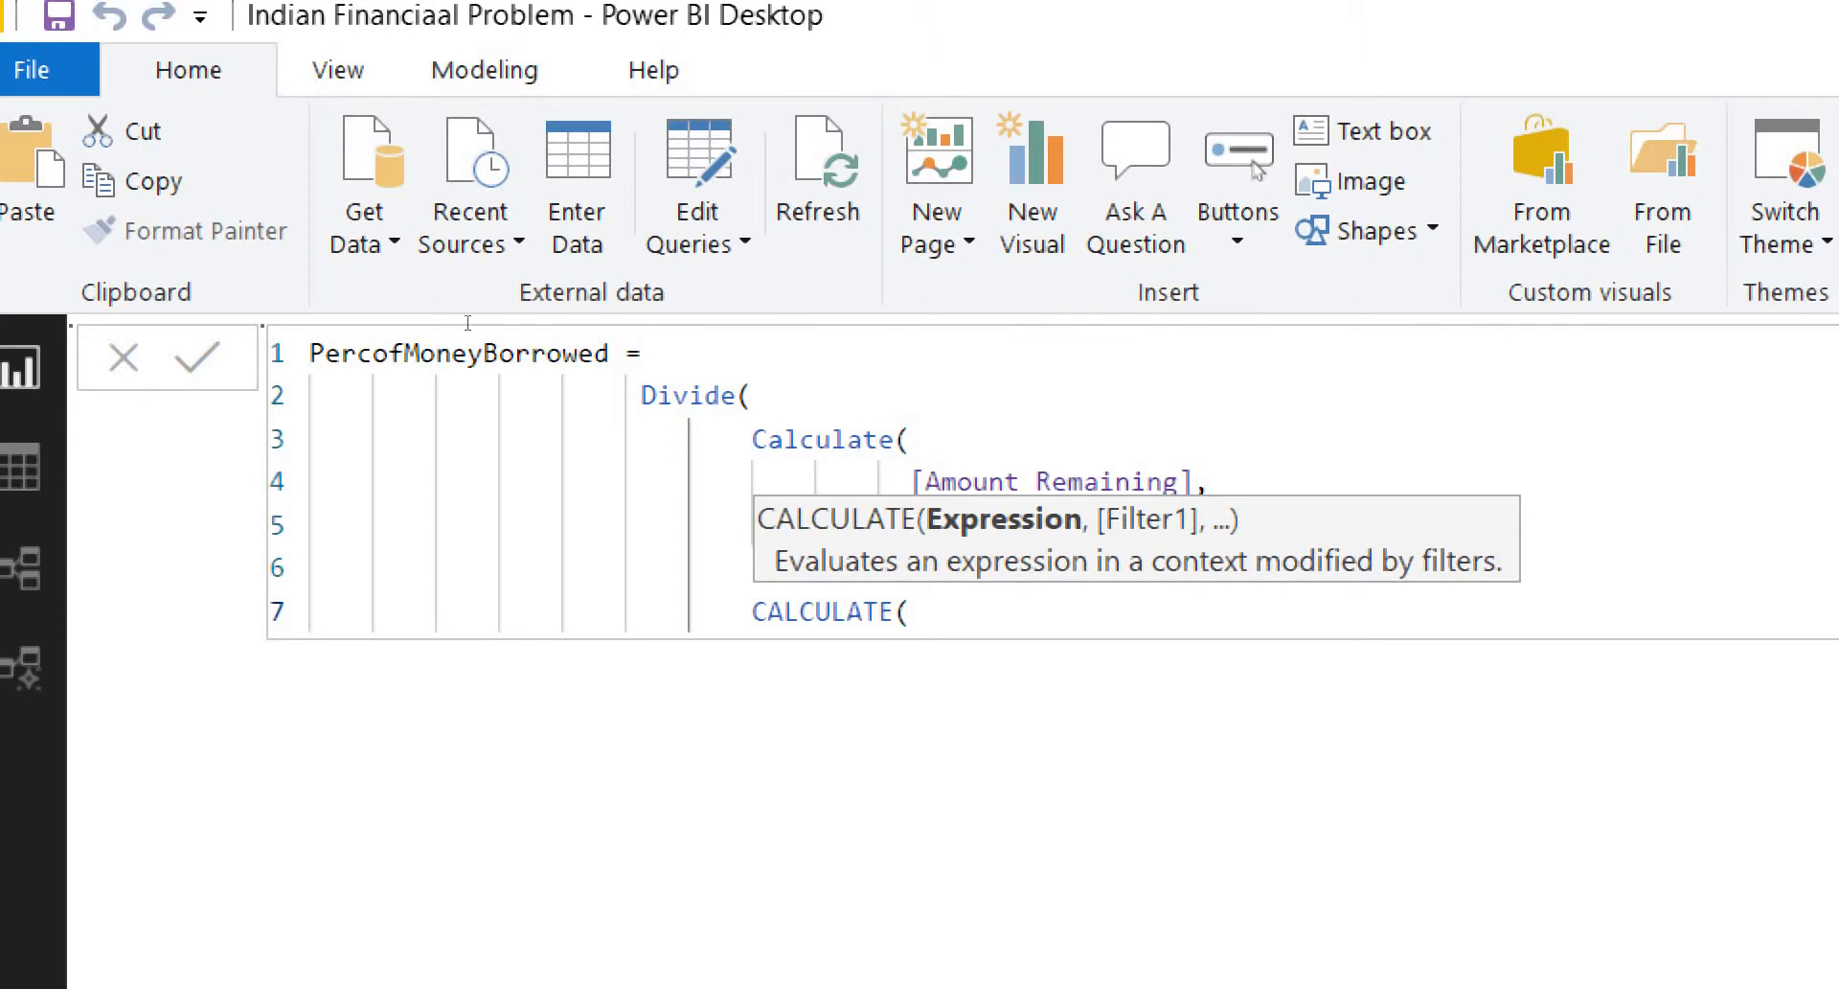
pyautogui.hotkey('shift', 'Return')
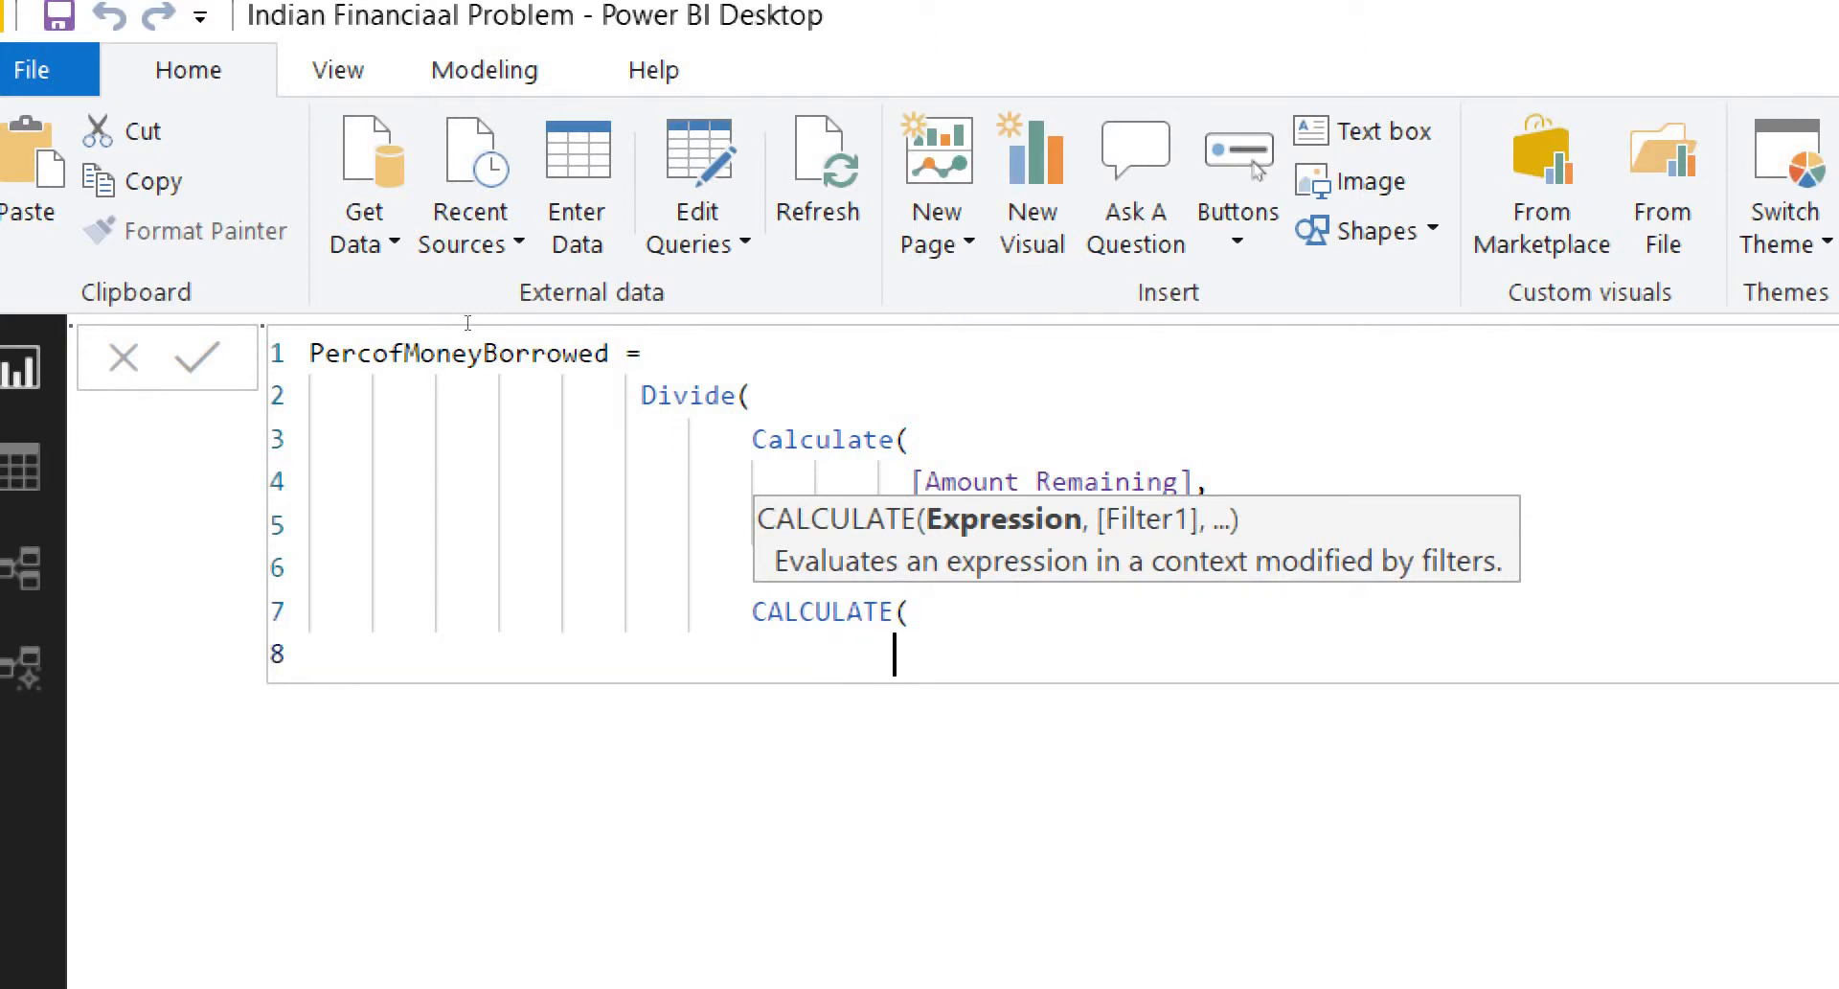
# Step: Enter [Total Disbursed Amount] as the denominator CALCULATE's expression, followed by a comma and a new line for its filter
pyautogui.write('[')
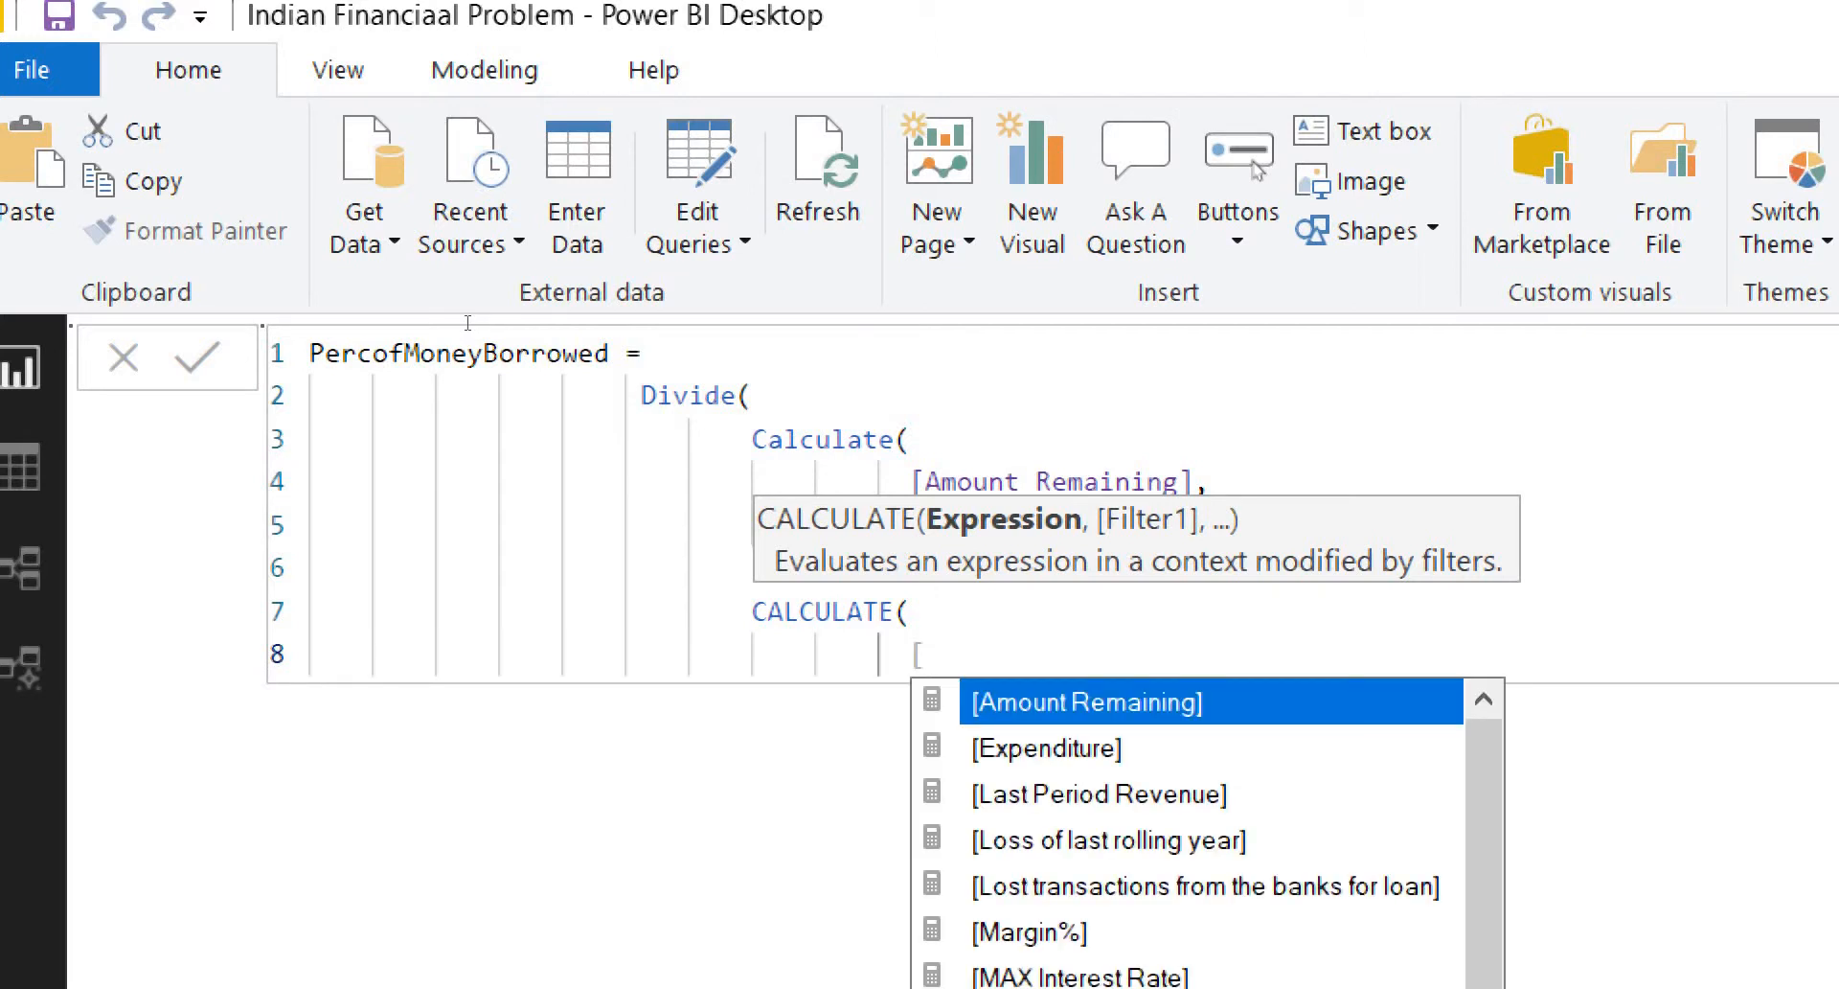
pyautogui.write('To')
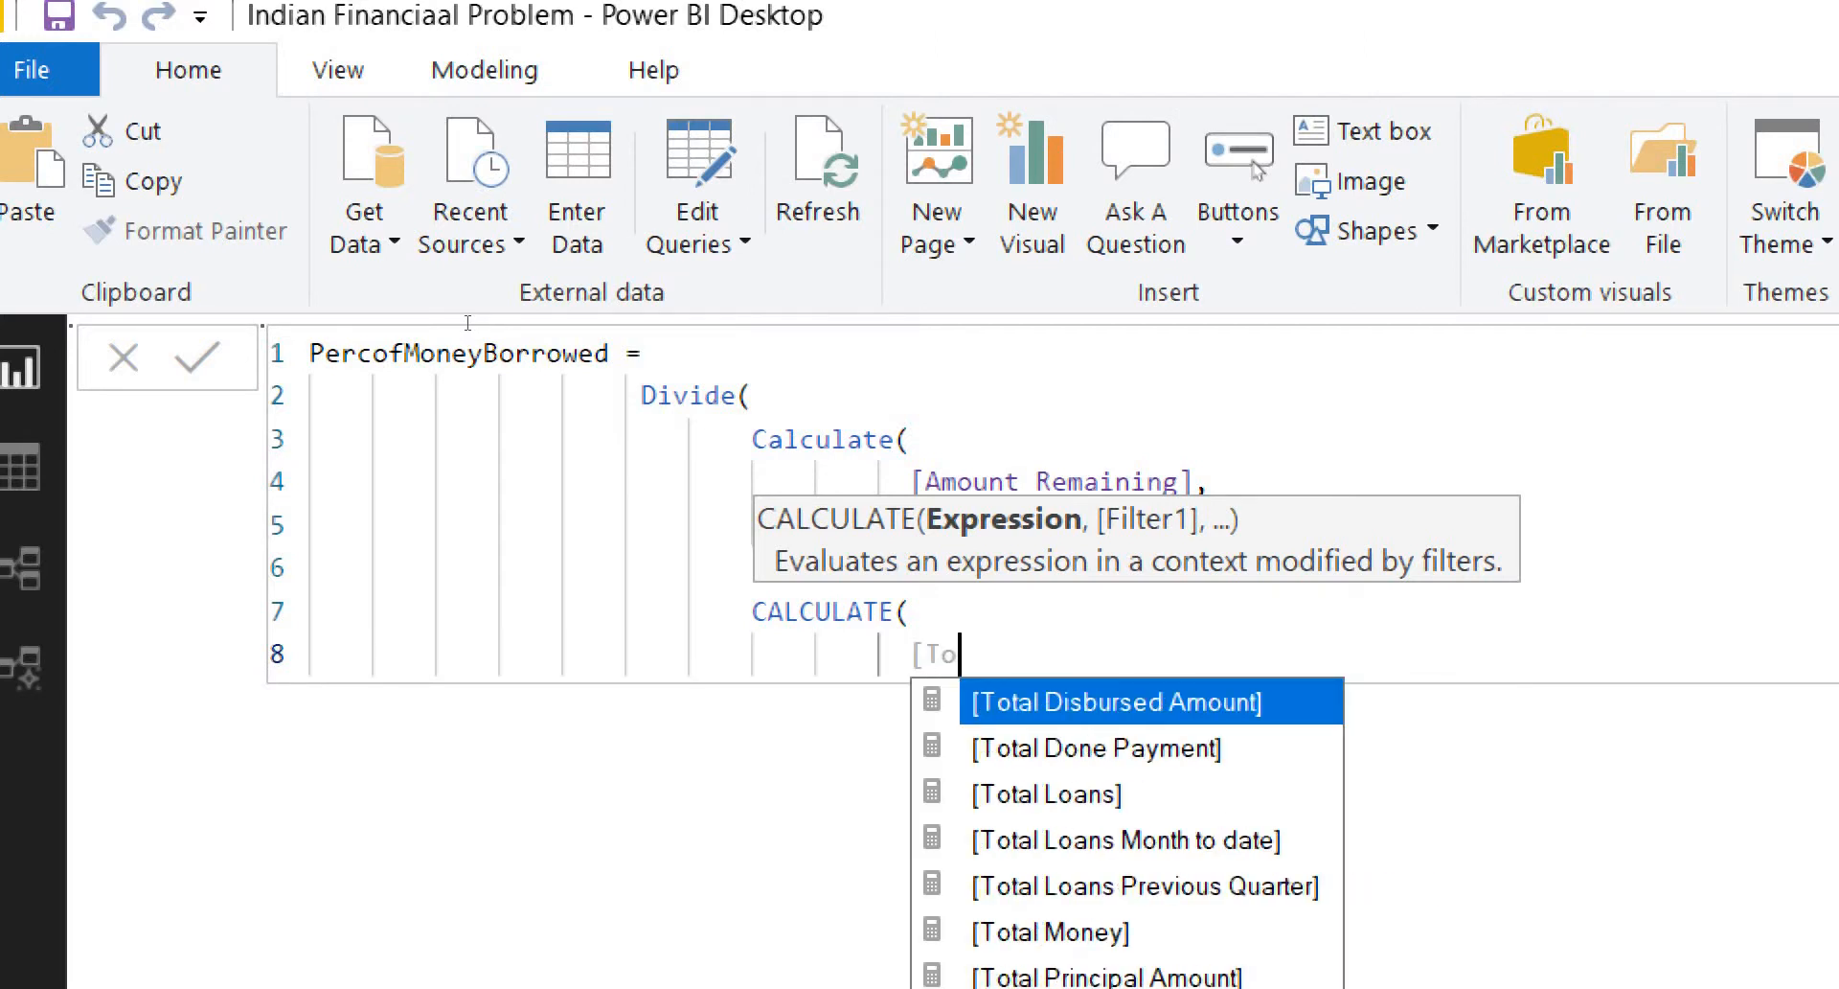
pyautogui.write('t')
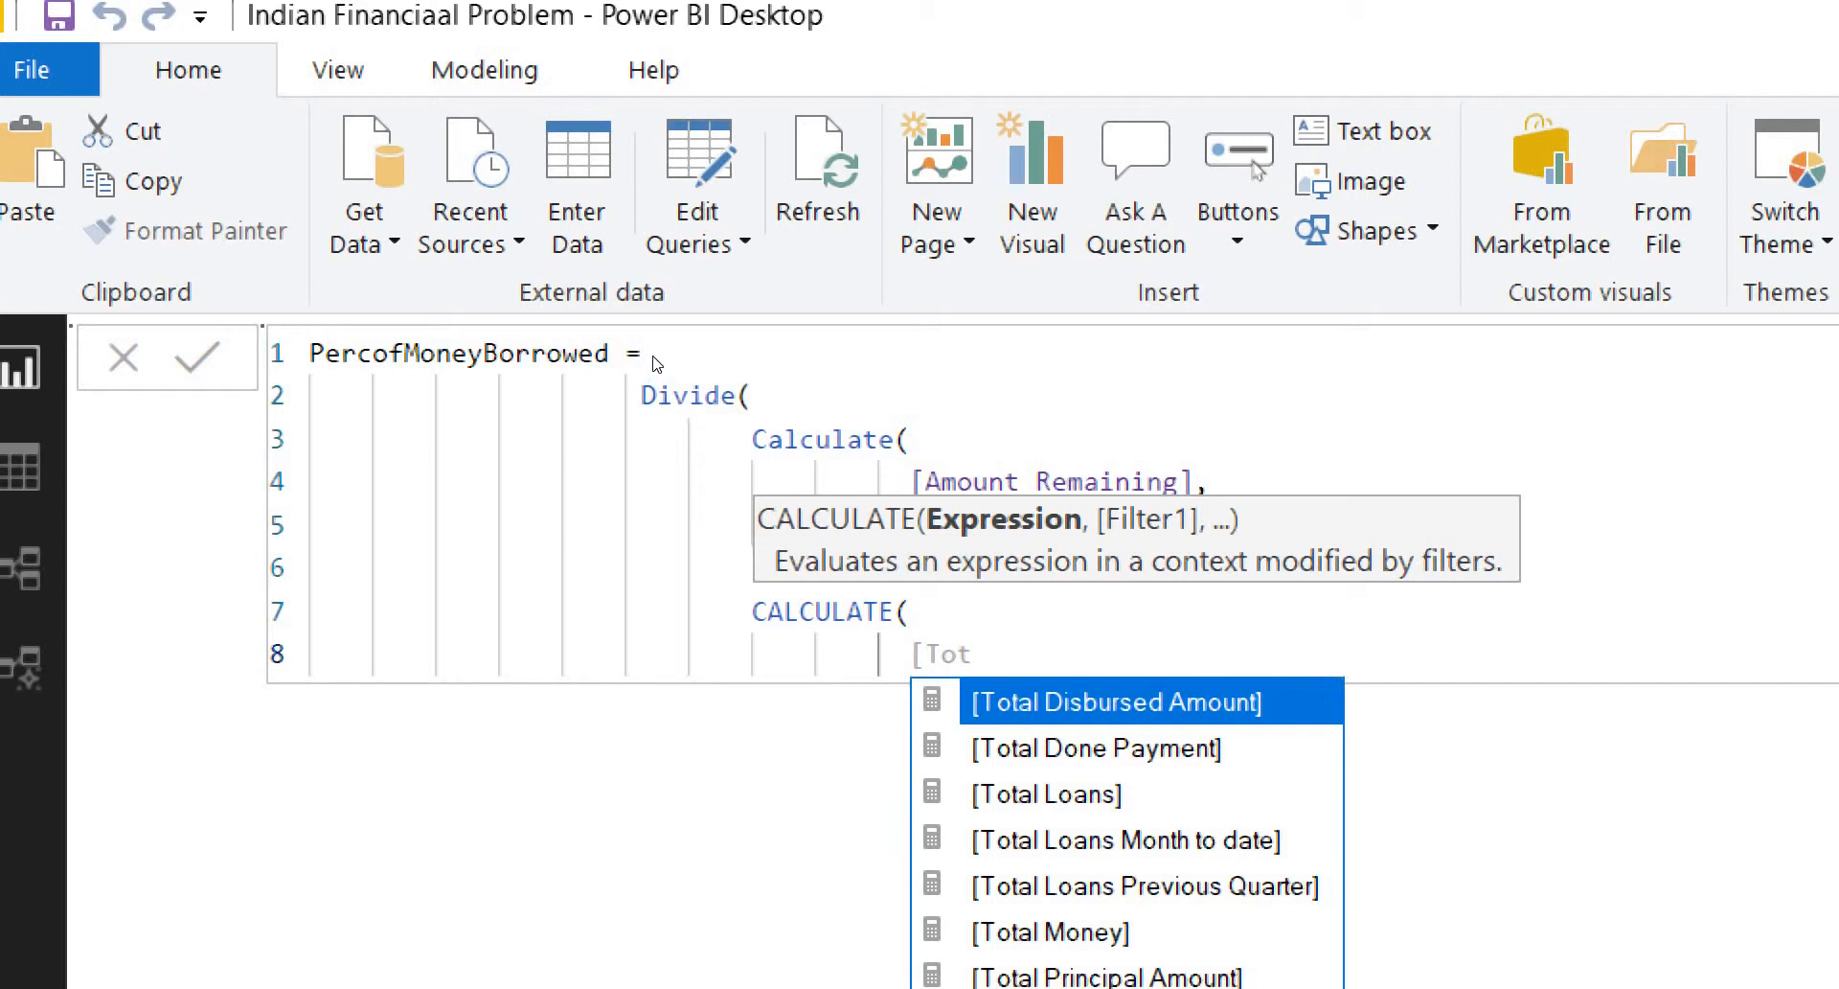
pyautogui.press('Tab')
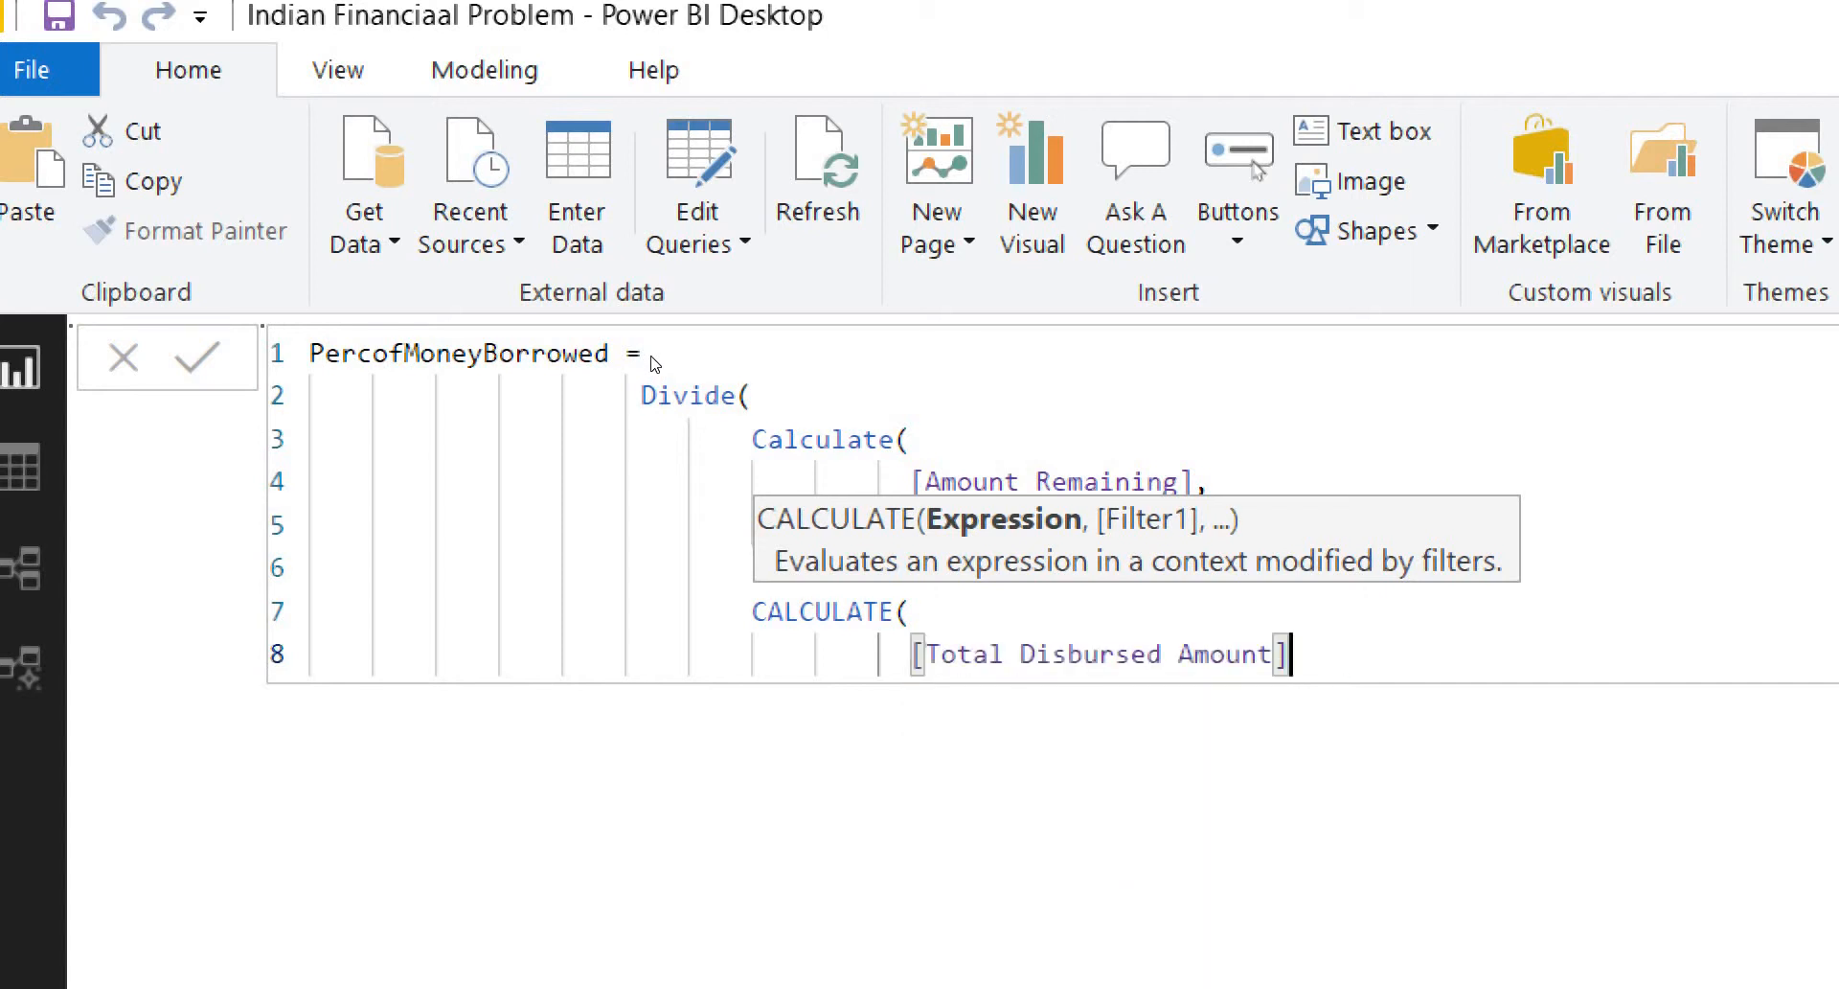
pyautogui.write(',')
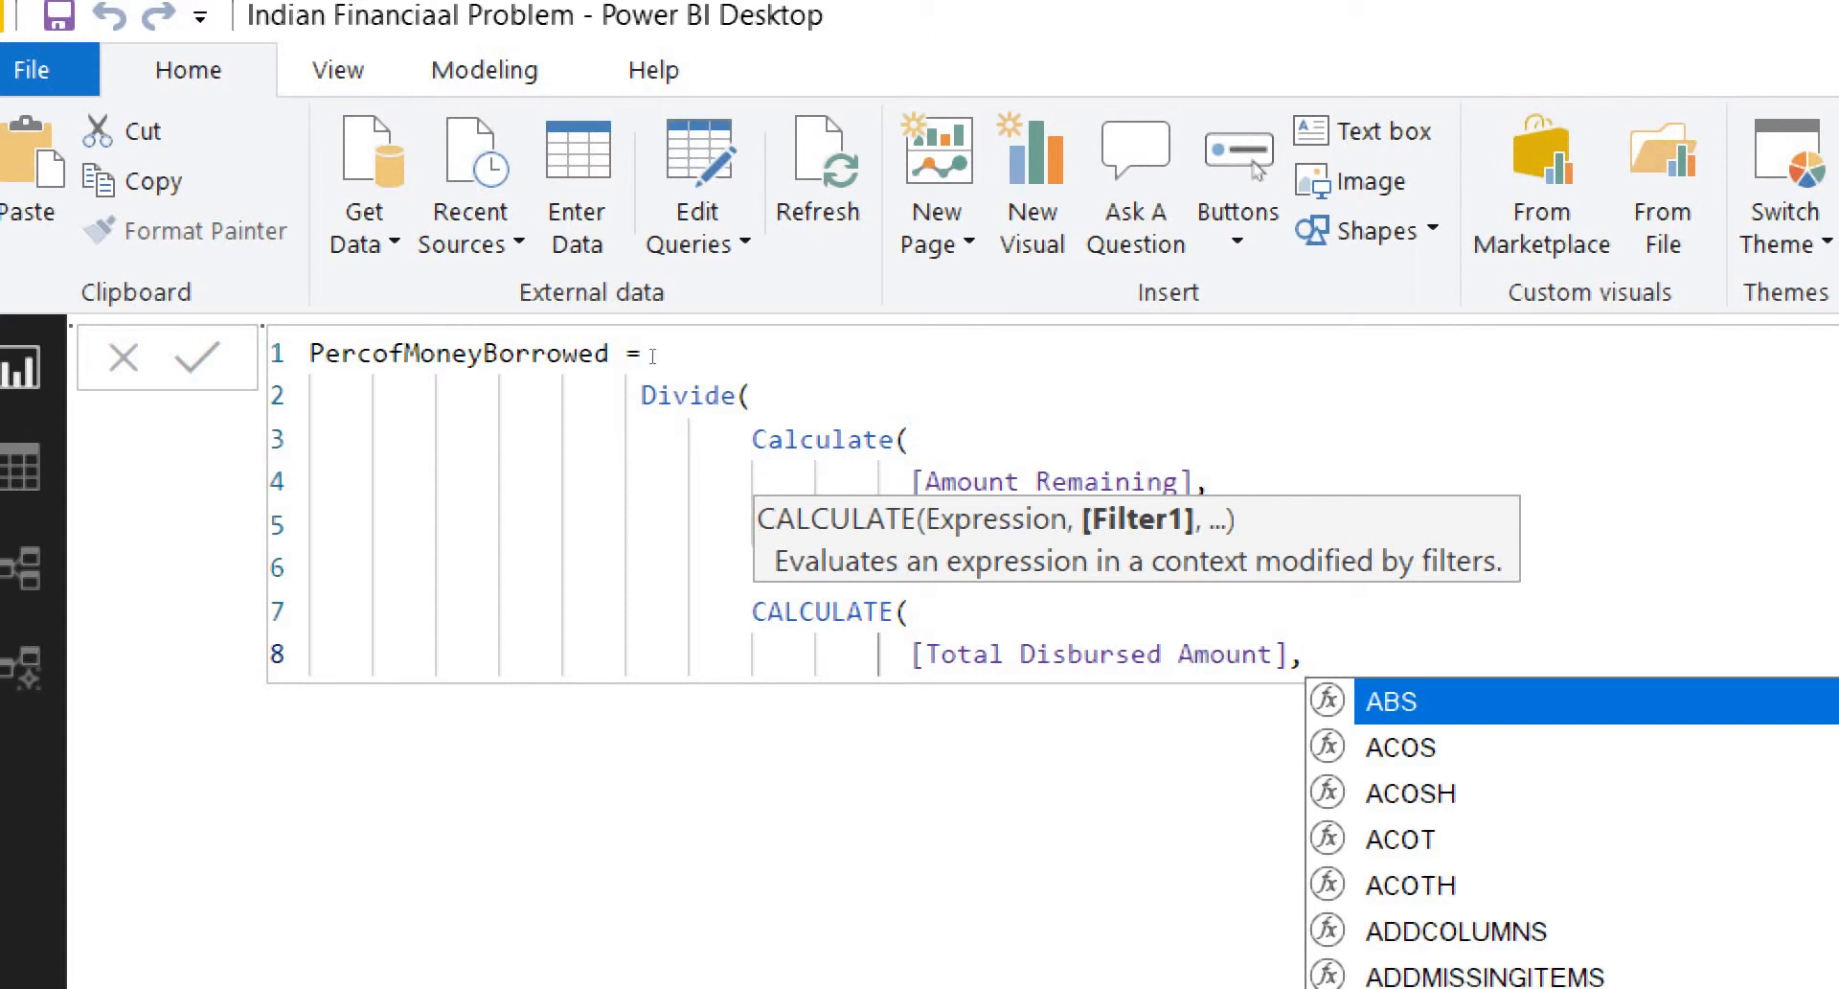
pyautogui.hotkey('shift', 'Return')
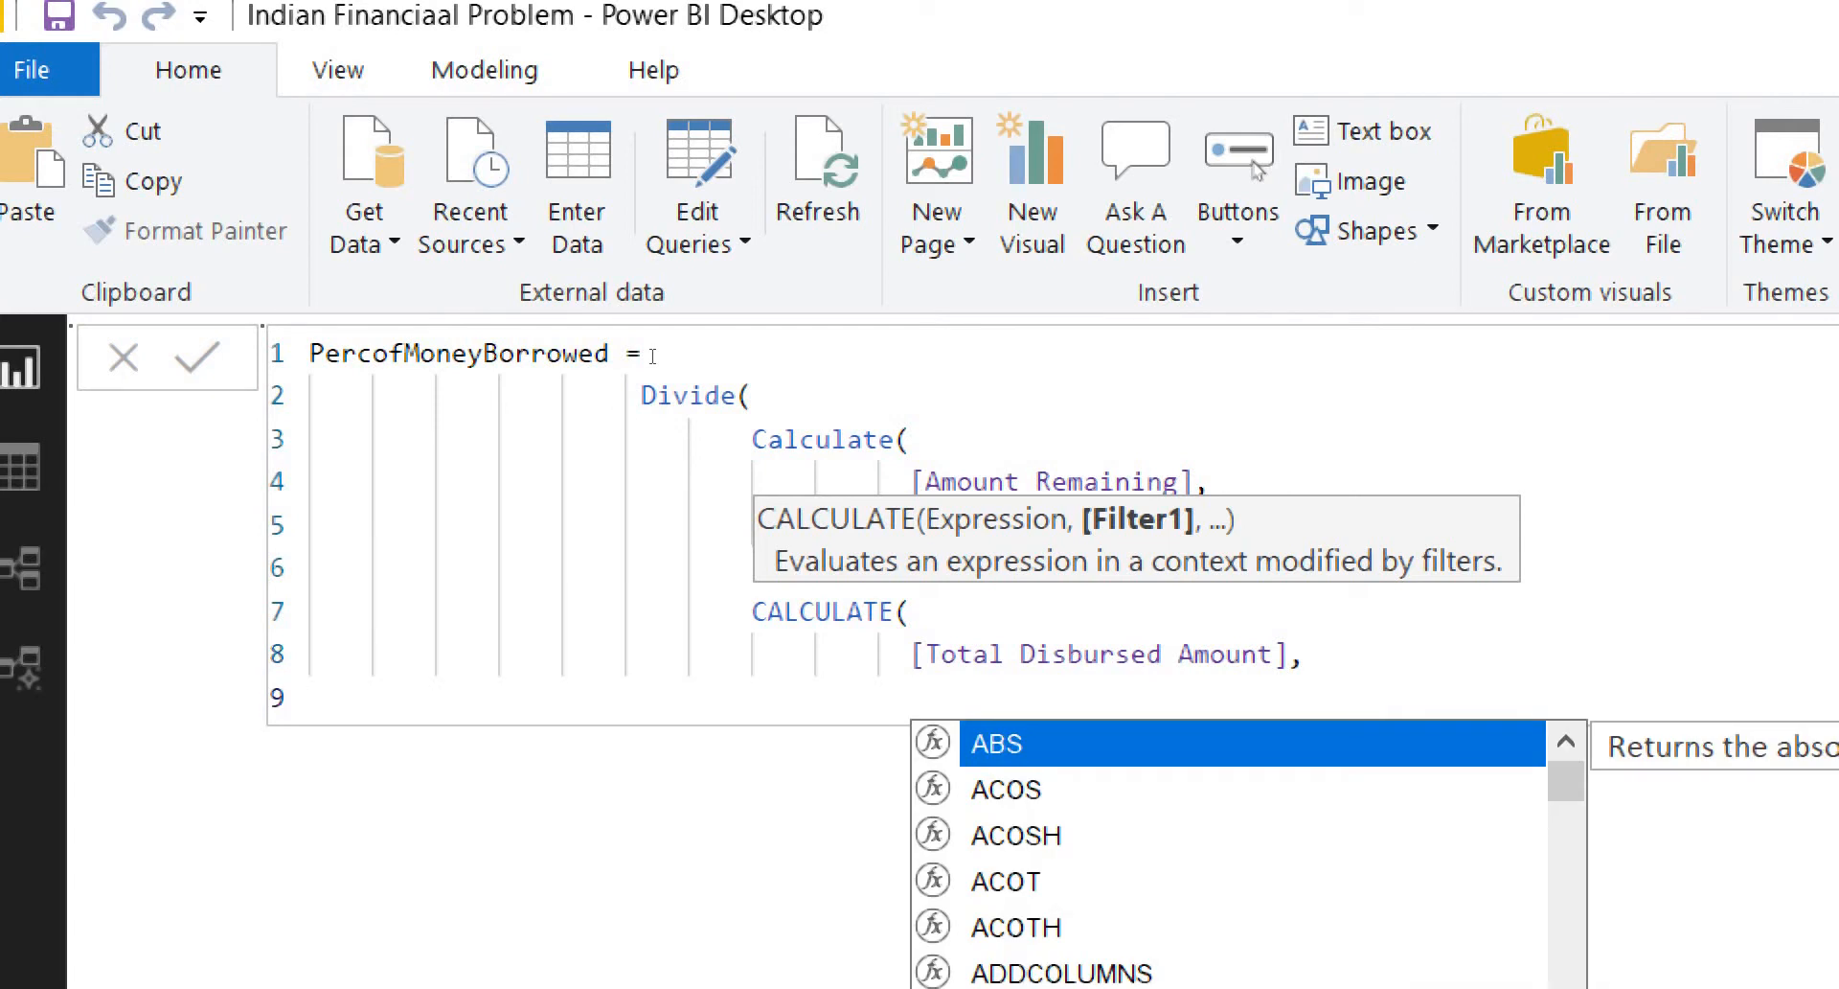
# Step: Open a CALCULATETABLE function as the denominator's filter argument, with an ALL function nested inside it
pyautogui.write('C')
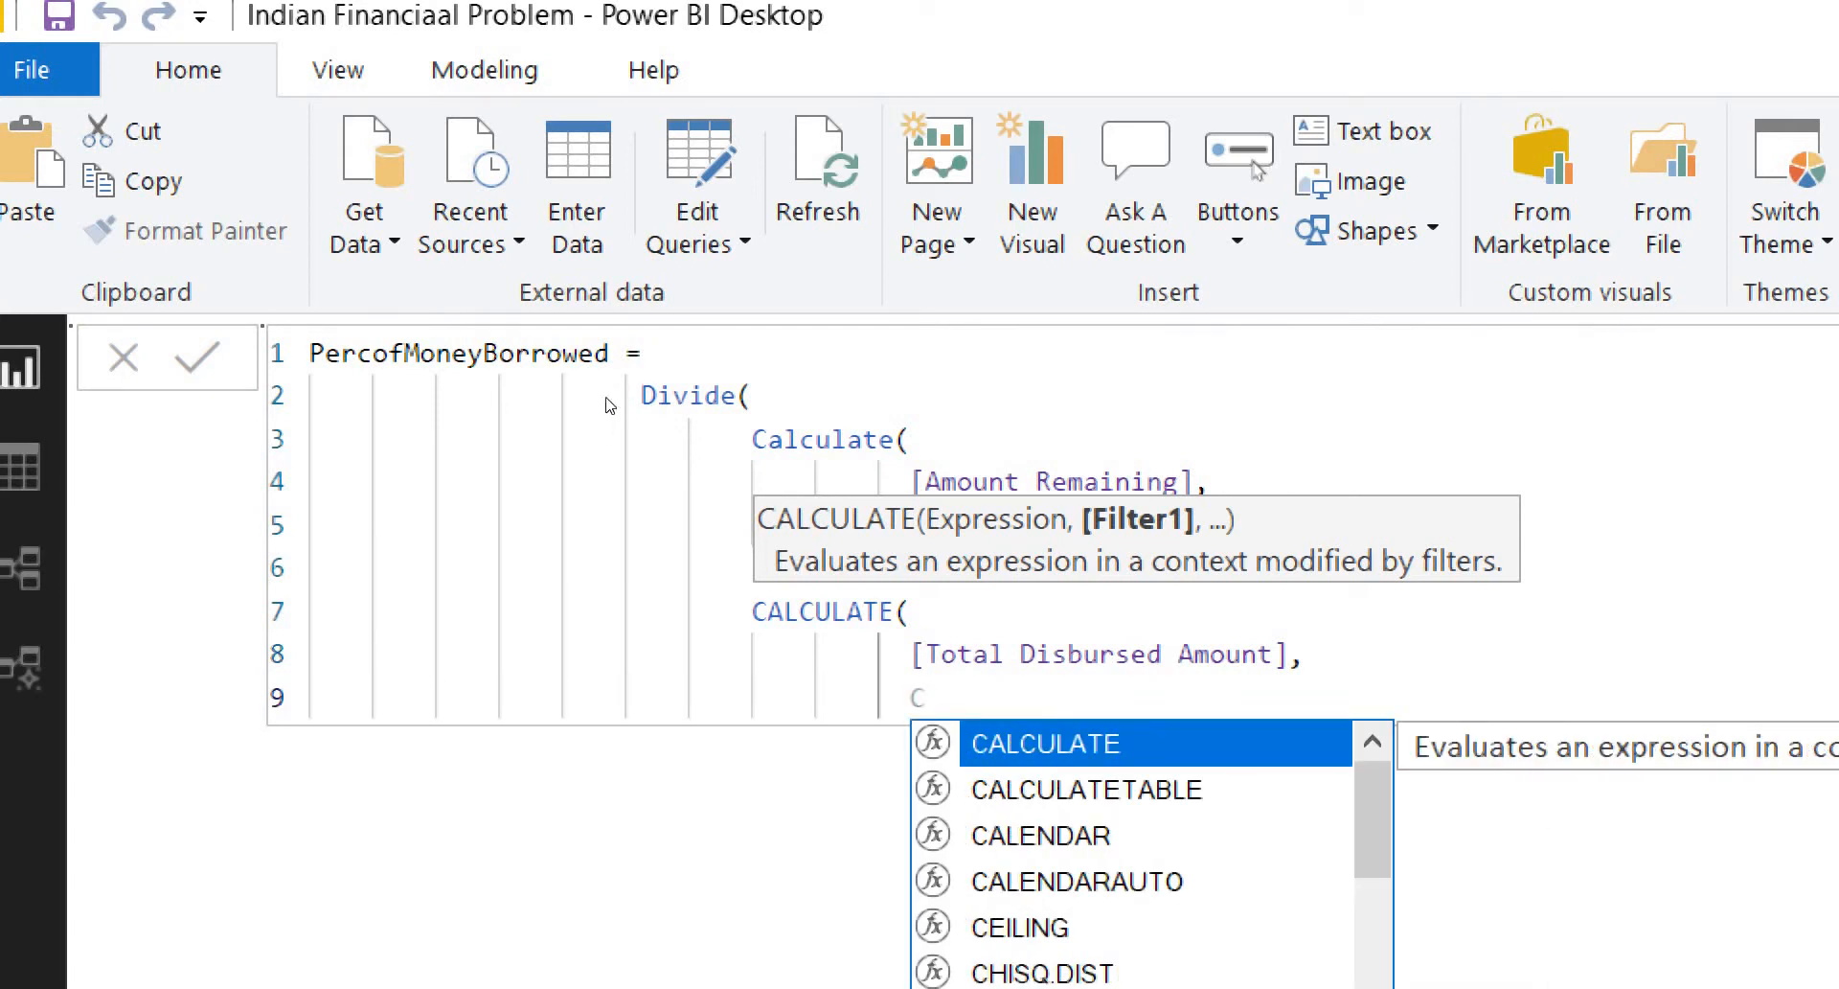
pyautogui.press('Down')
pyautogui.press('Tab')
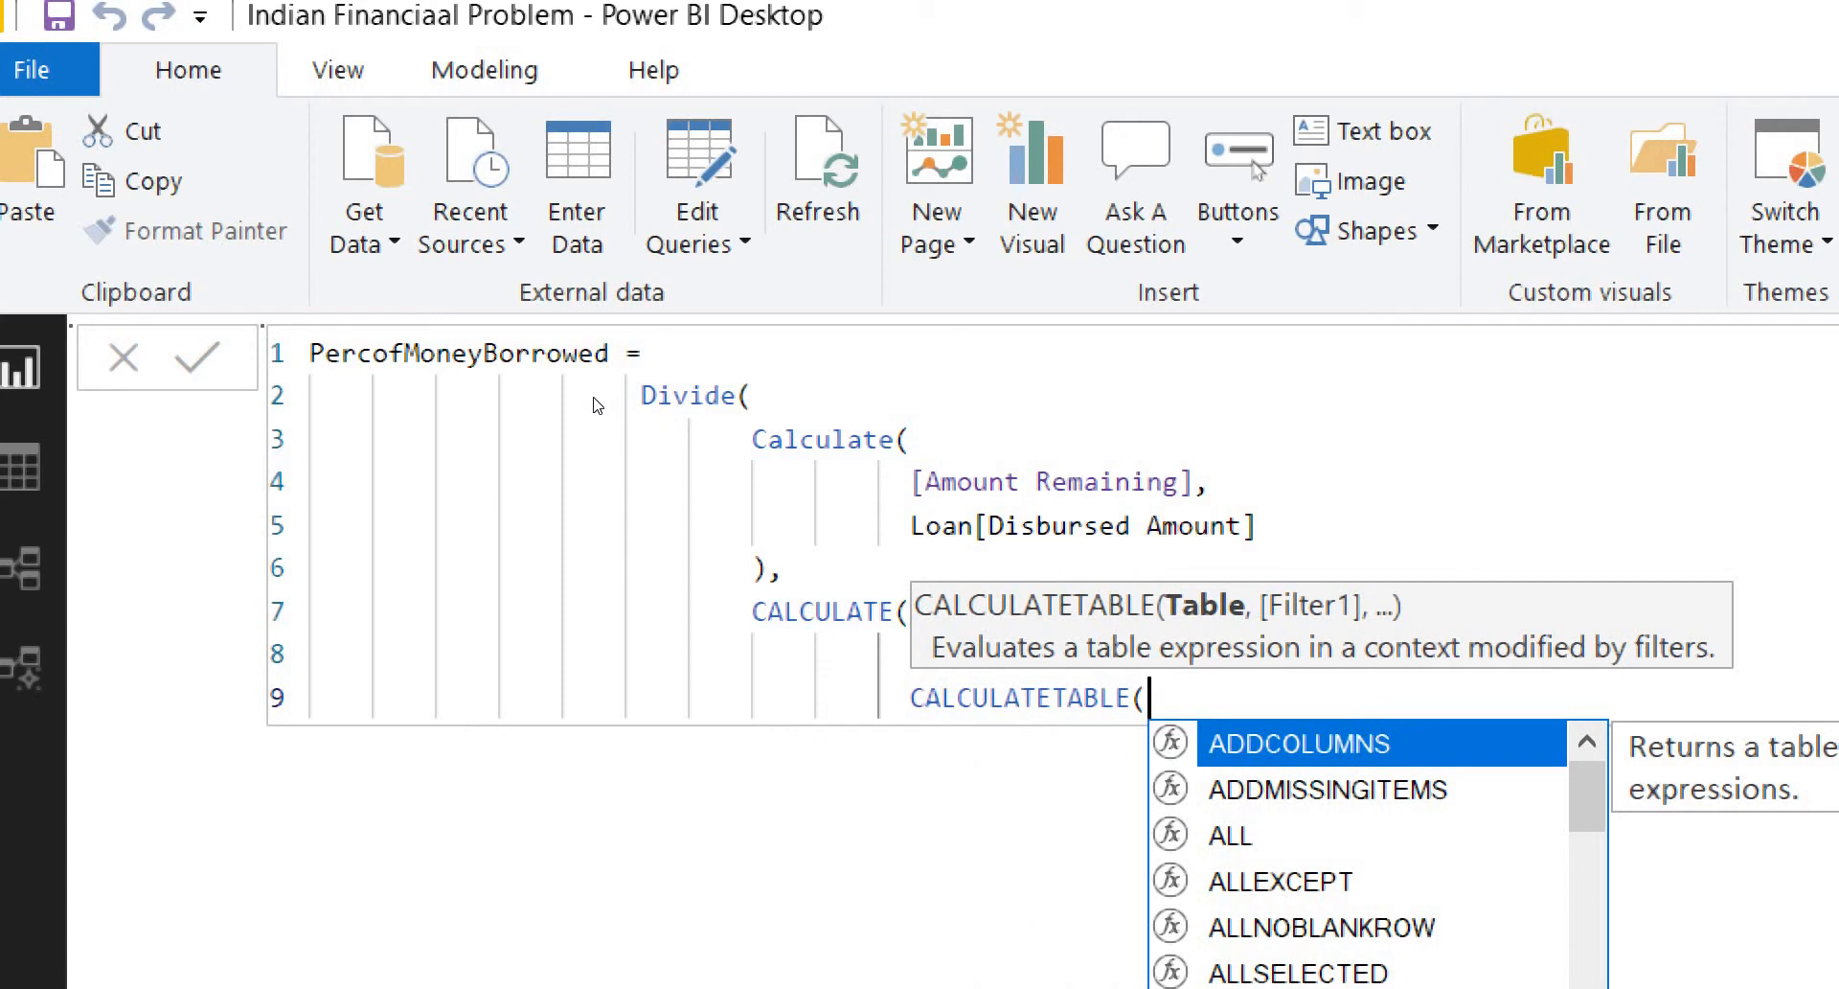
pyautogui.write('All')
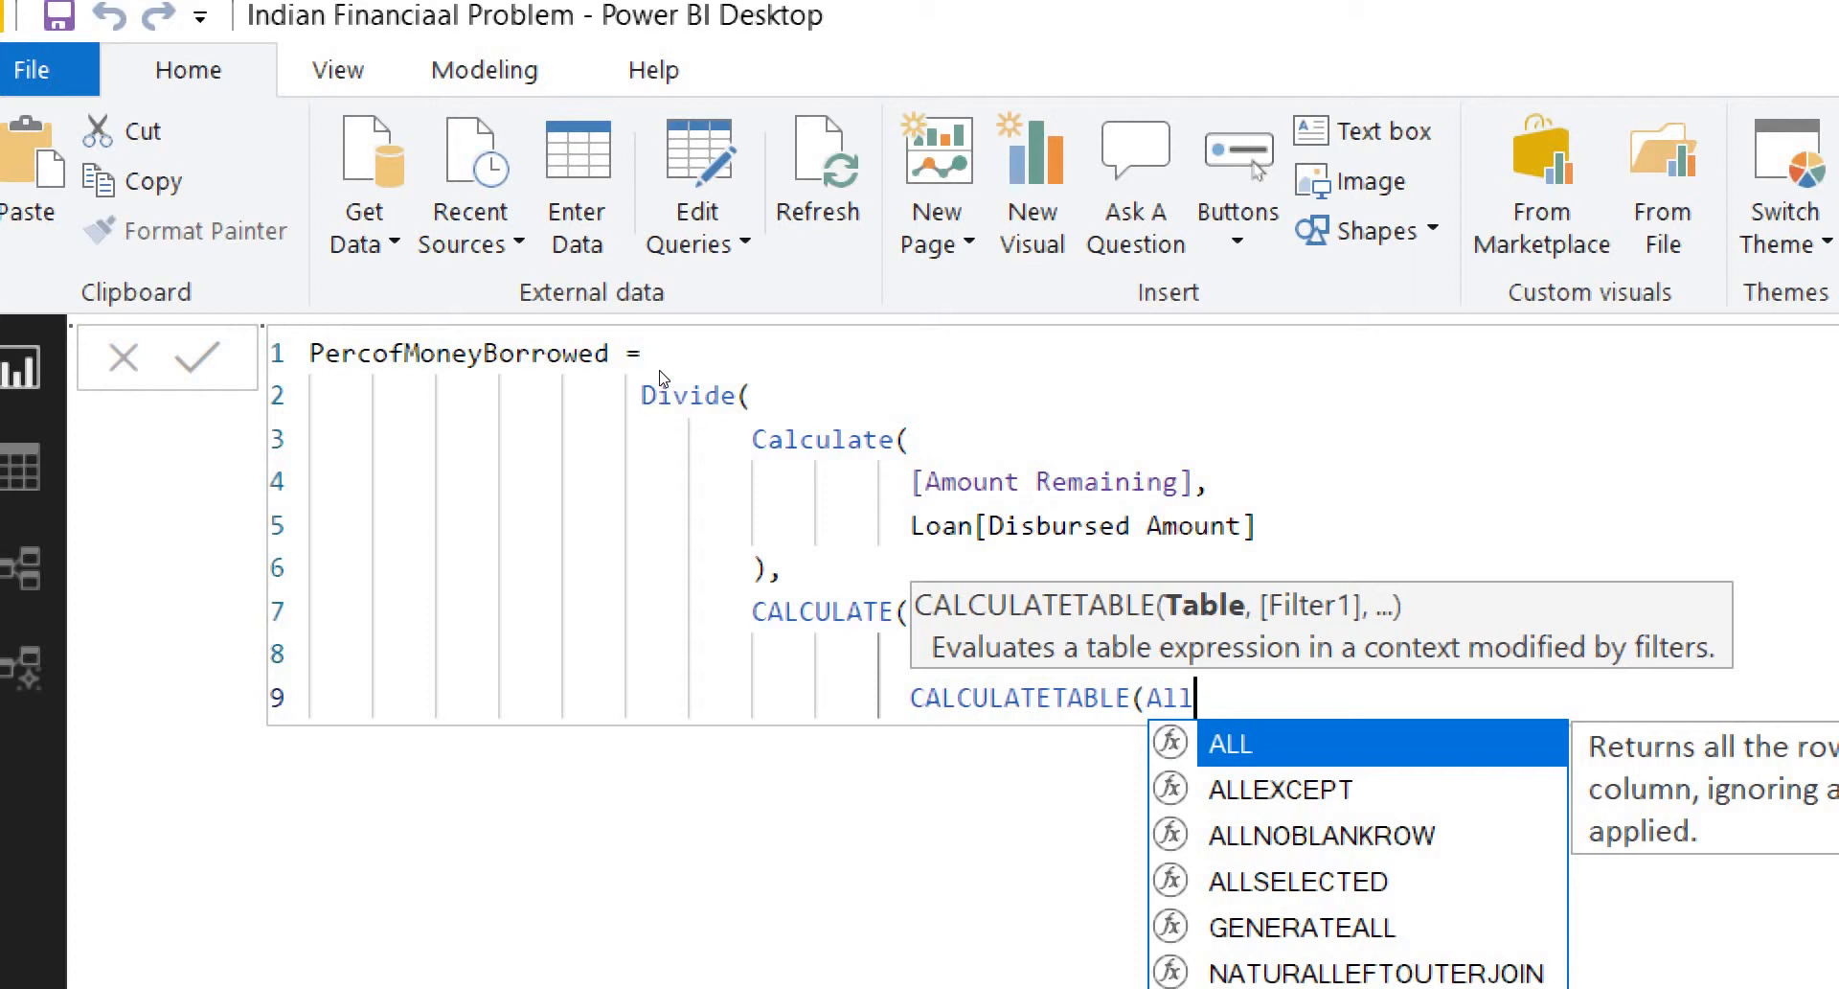
pyautogui.press('Tab')
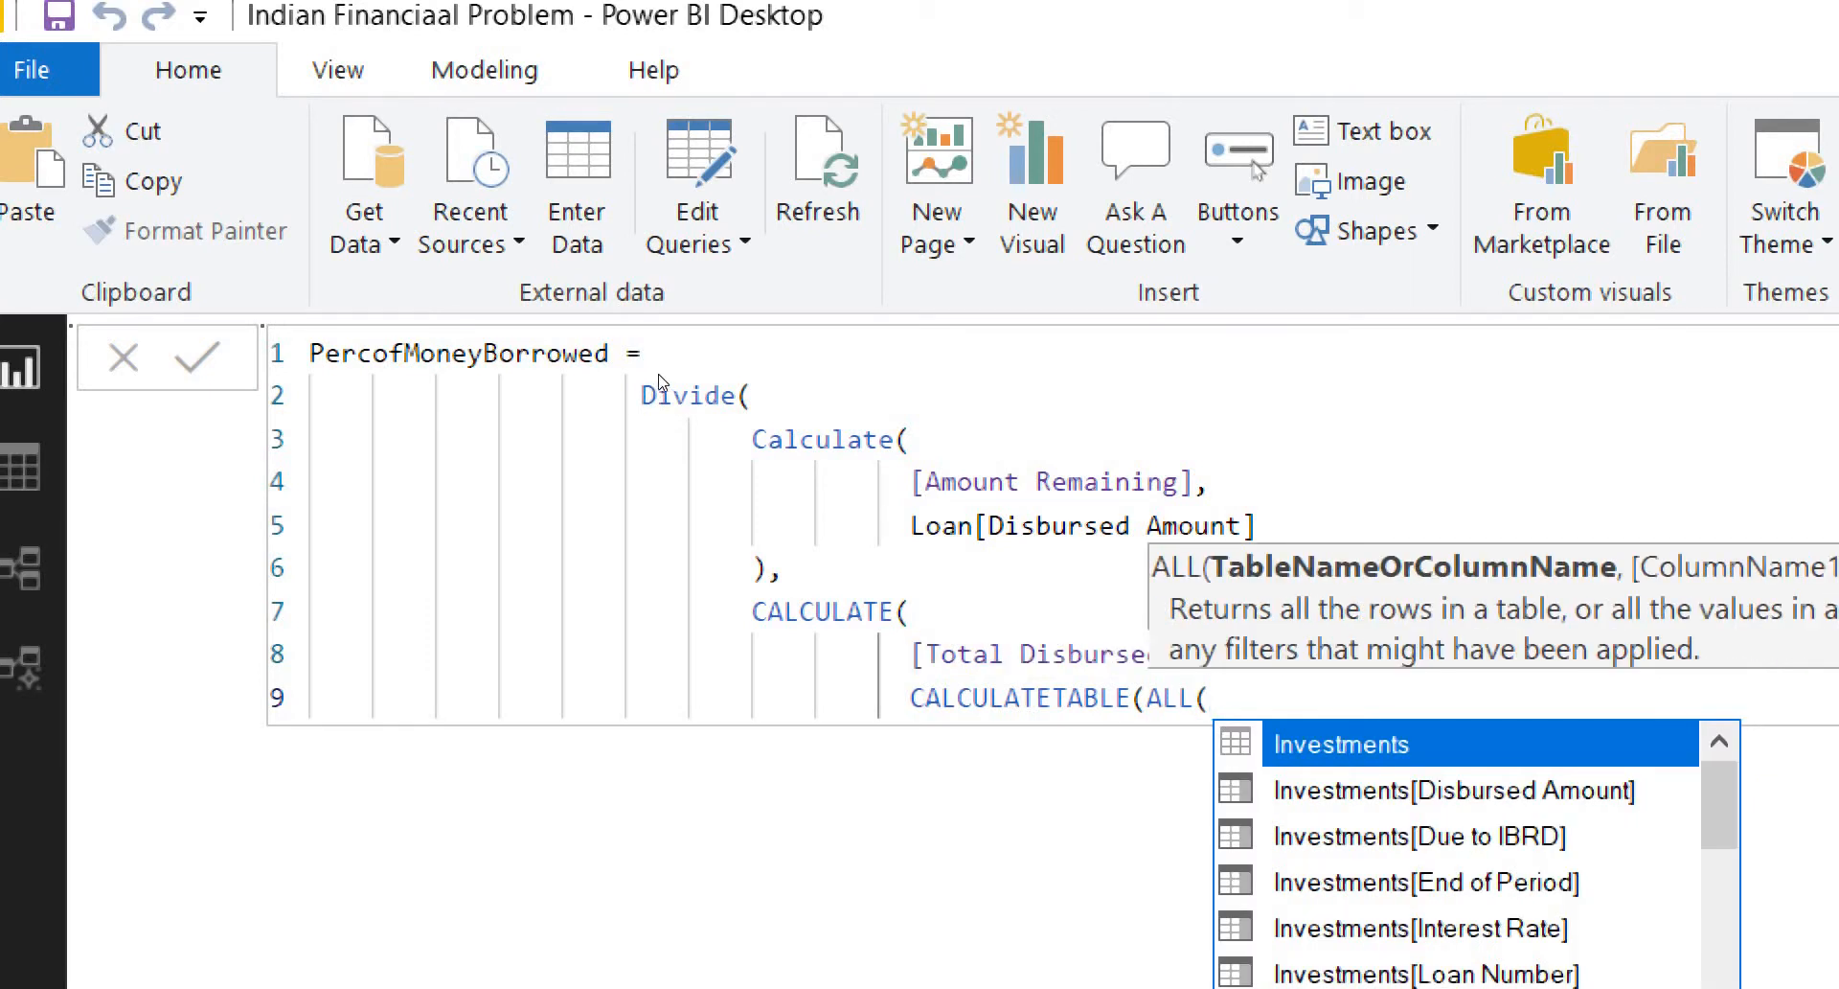
# Step: Give the ALL function the column Money[Disbursed Amount] and close its parenthesis
pyautogui.scroll(-8, 713, 469)
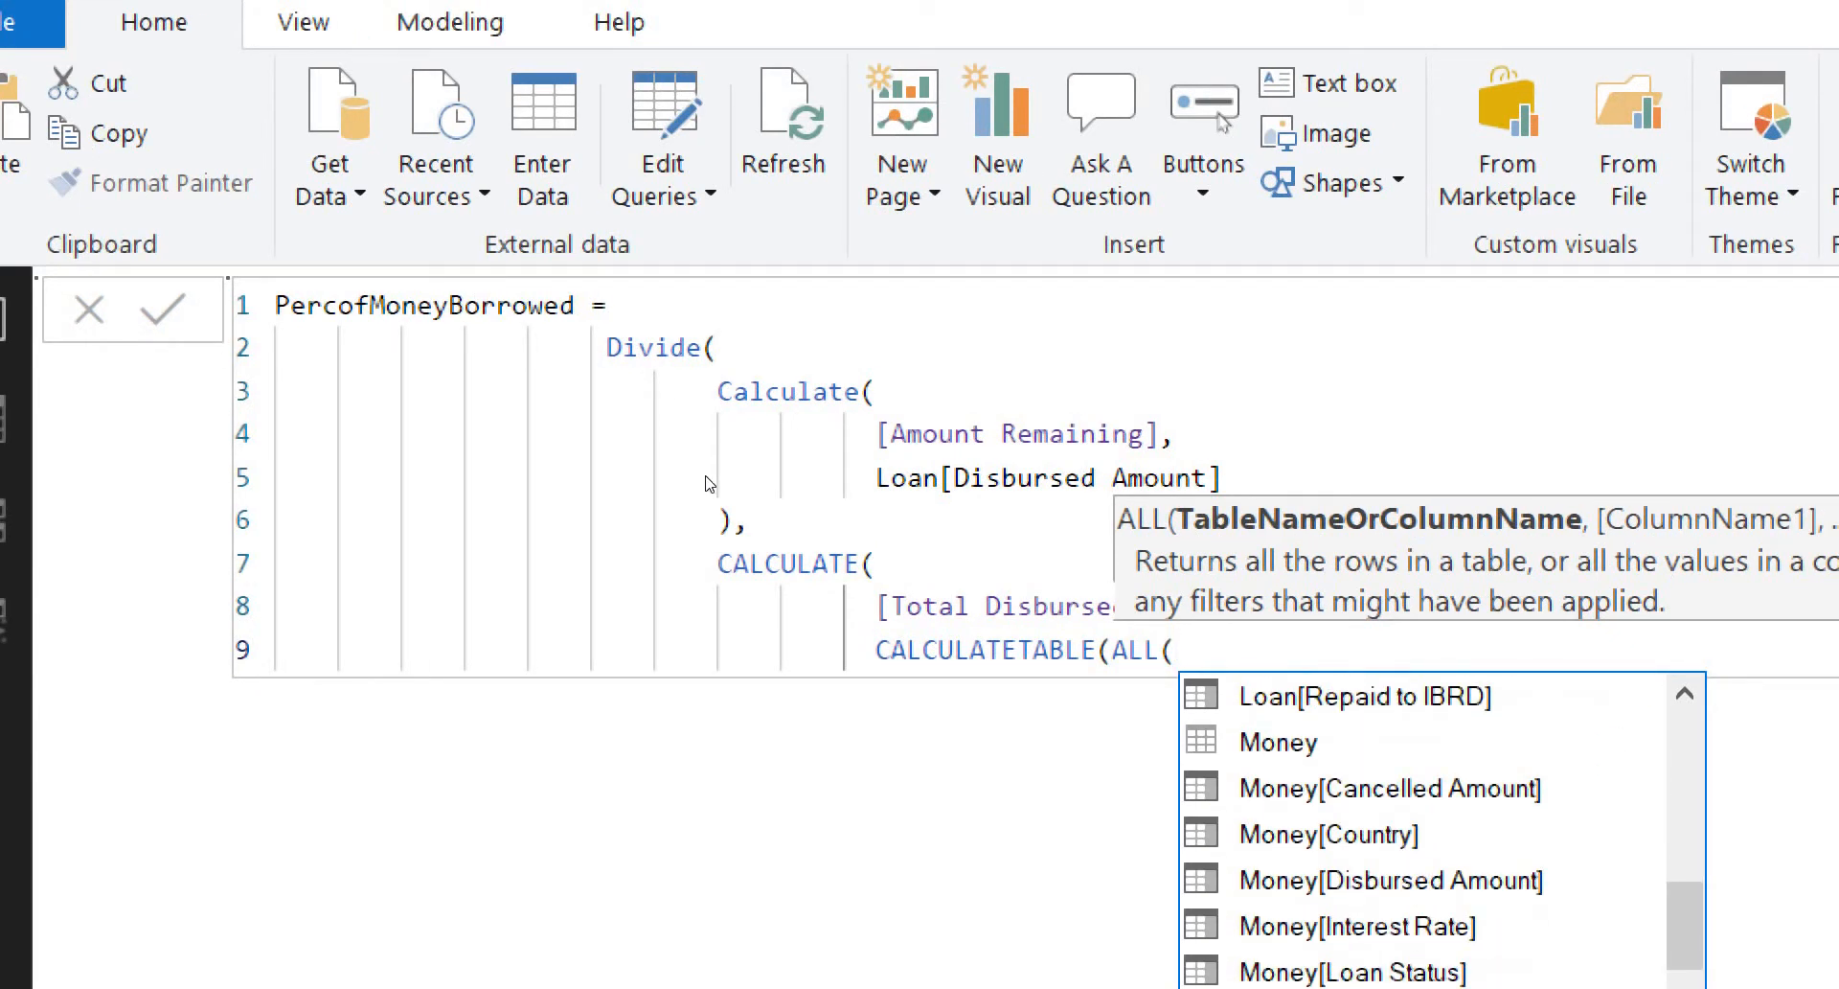
pyautogui.press('Up')
pyautogui.press('Up')
pyautogui.press('Up')
pyautogui.press('Up')
pyautogui.press('Tab')
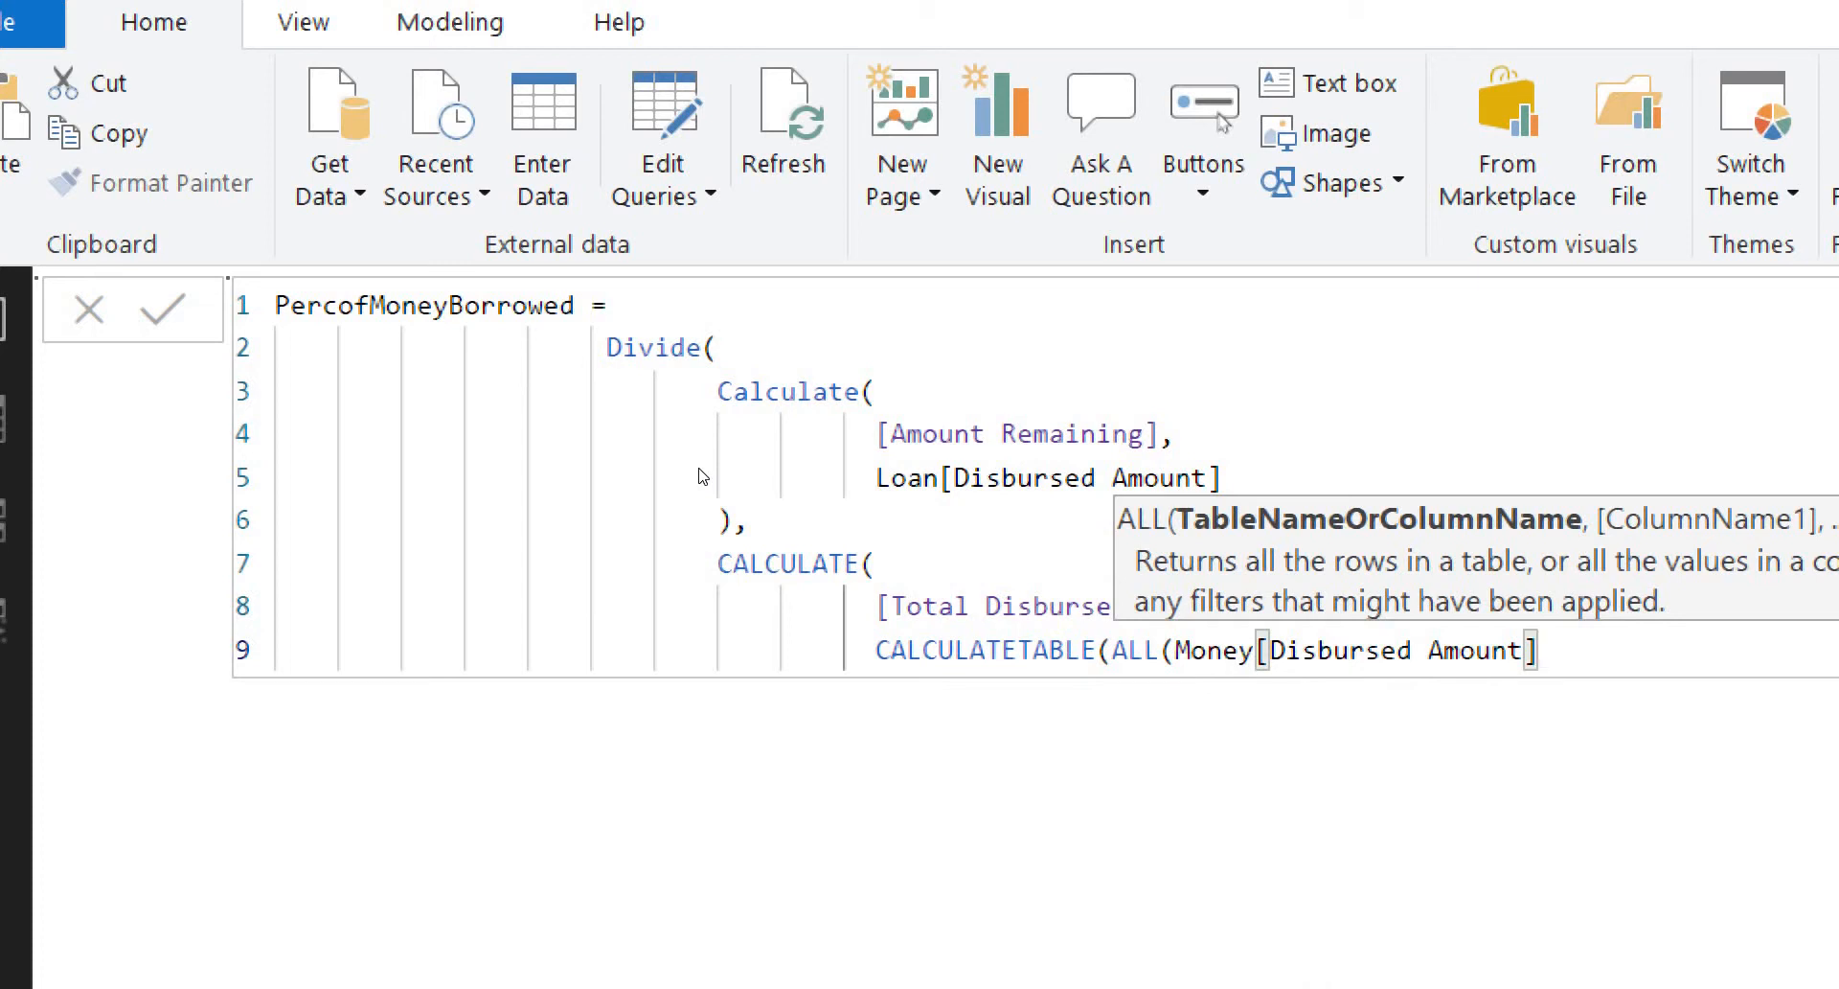
pyautogui.write(')')
# Step: Close the CALCULATETABLE, CALCULATE and Divide functions, placing each closing parenthesis on its own line
pyautogui.press('Return')
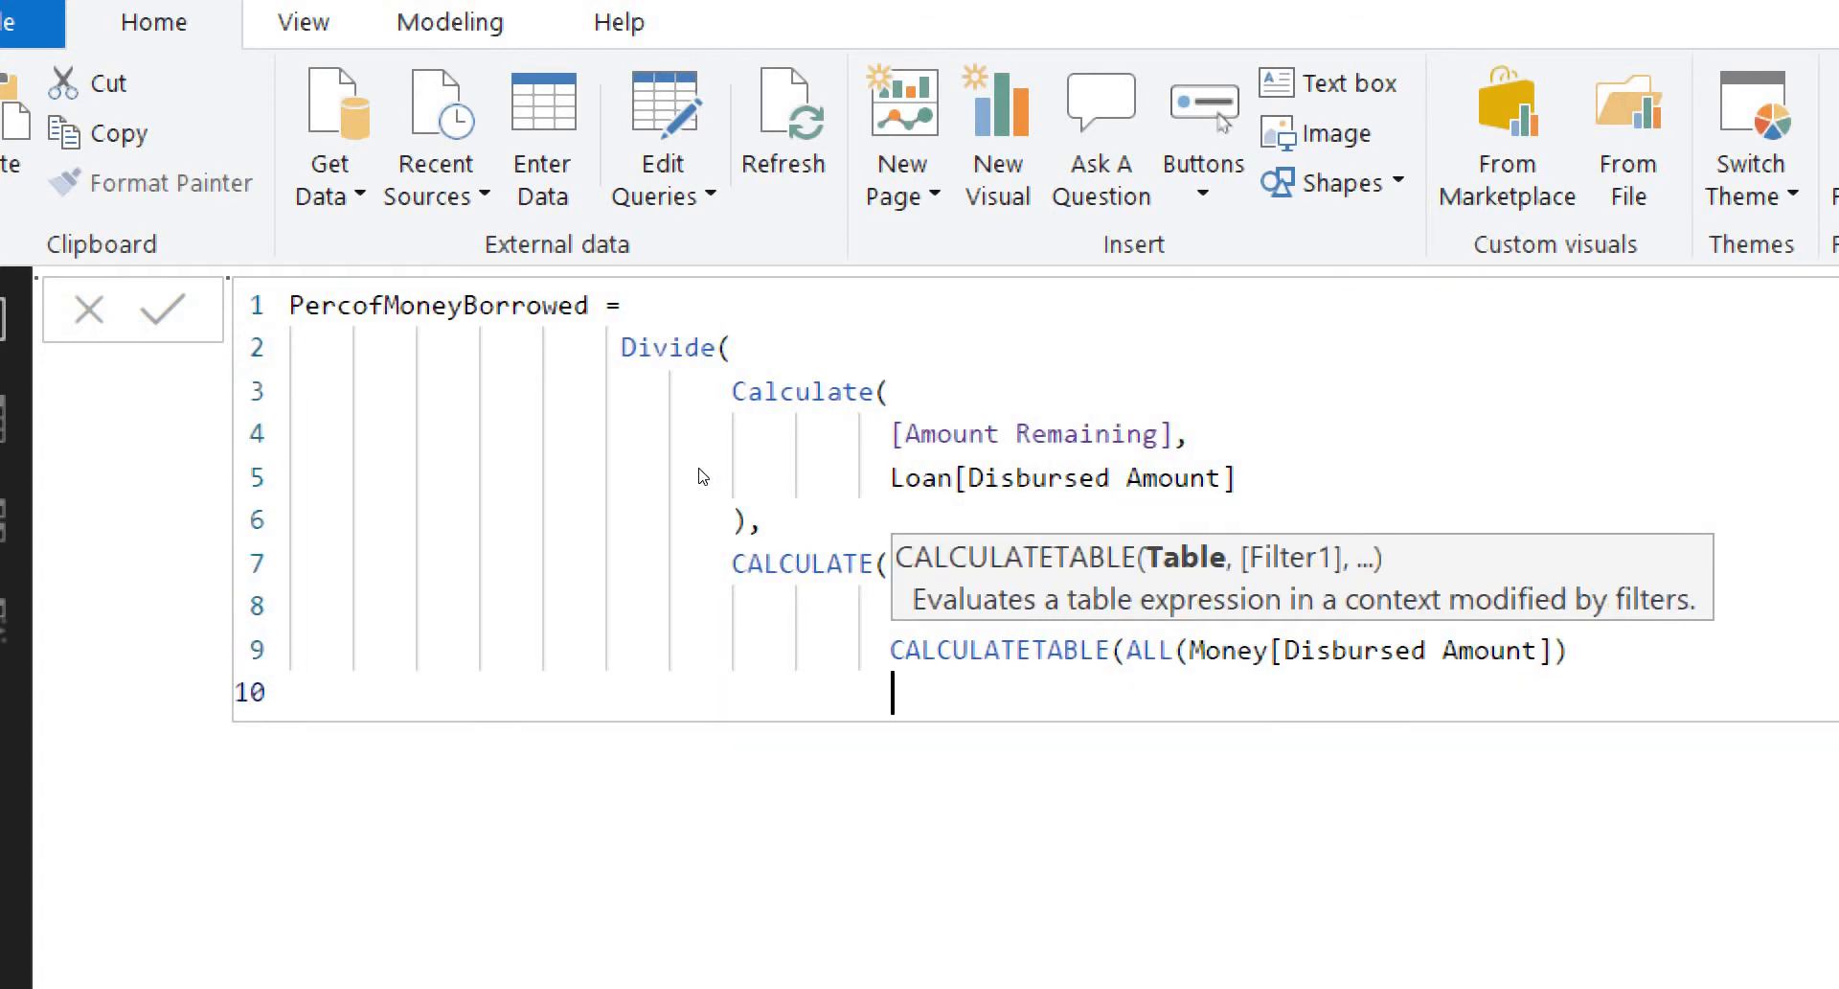
pyautogui.write(')')
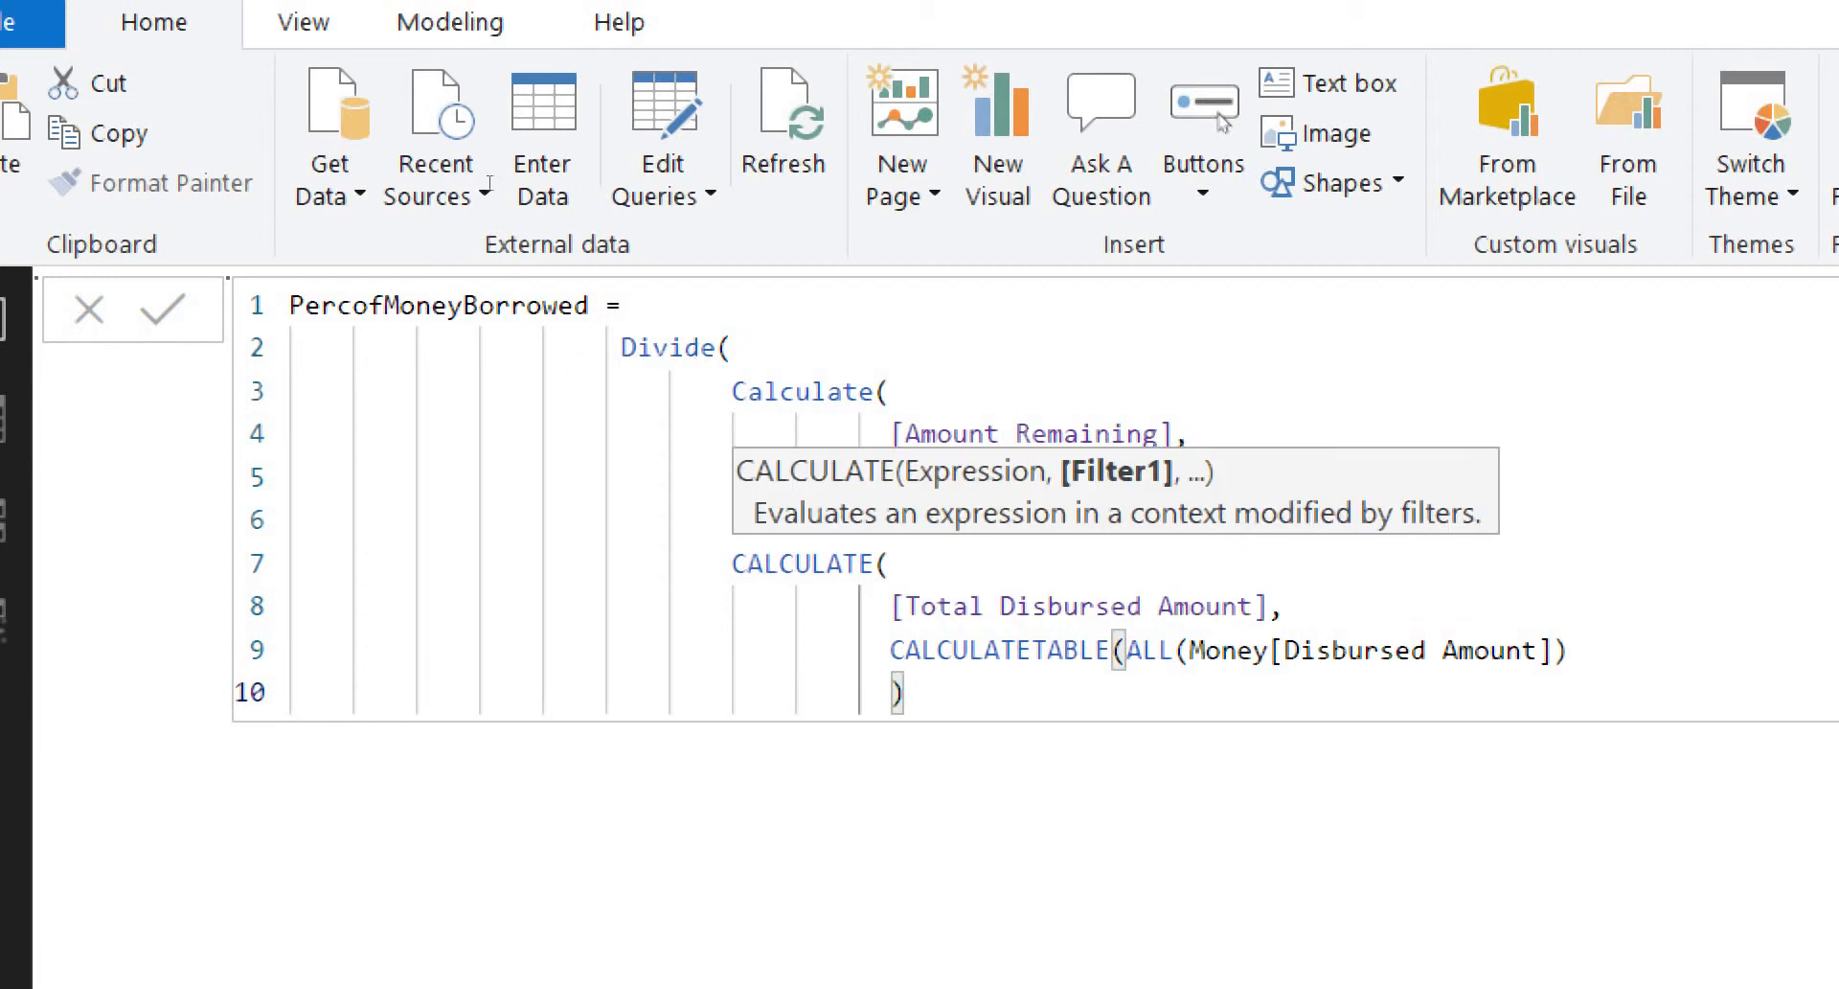
pyautogui.press('Return')
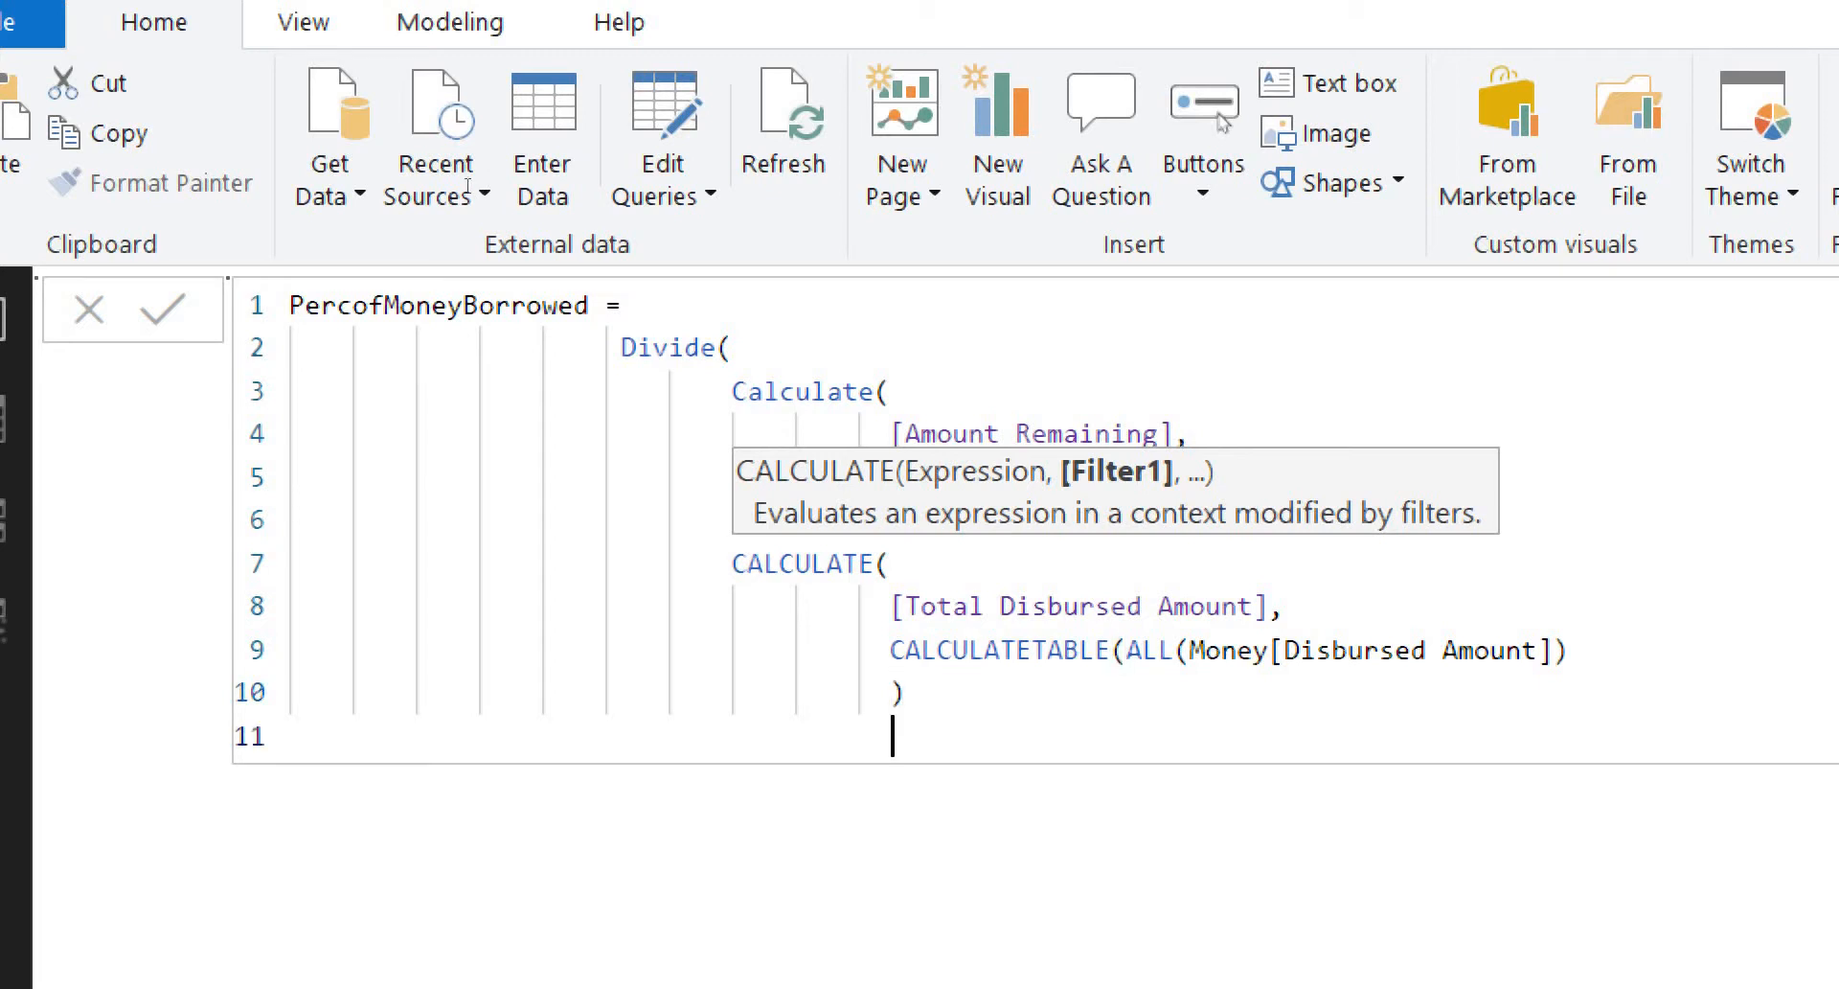
pyautogui.write(')')
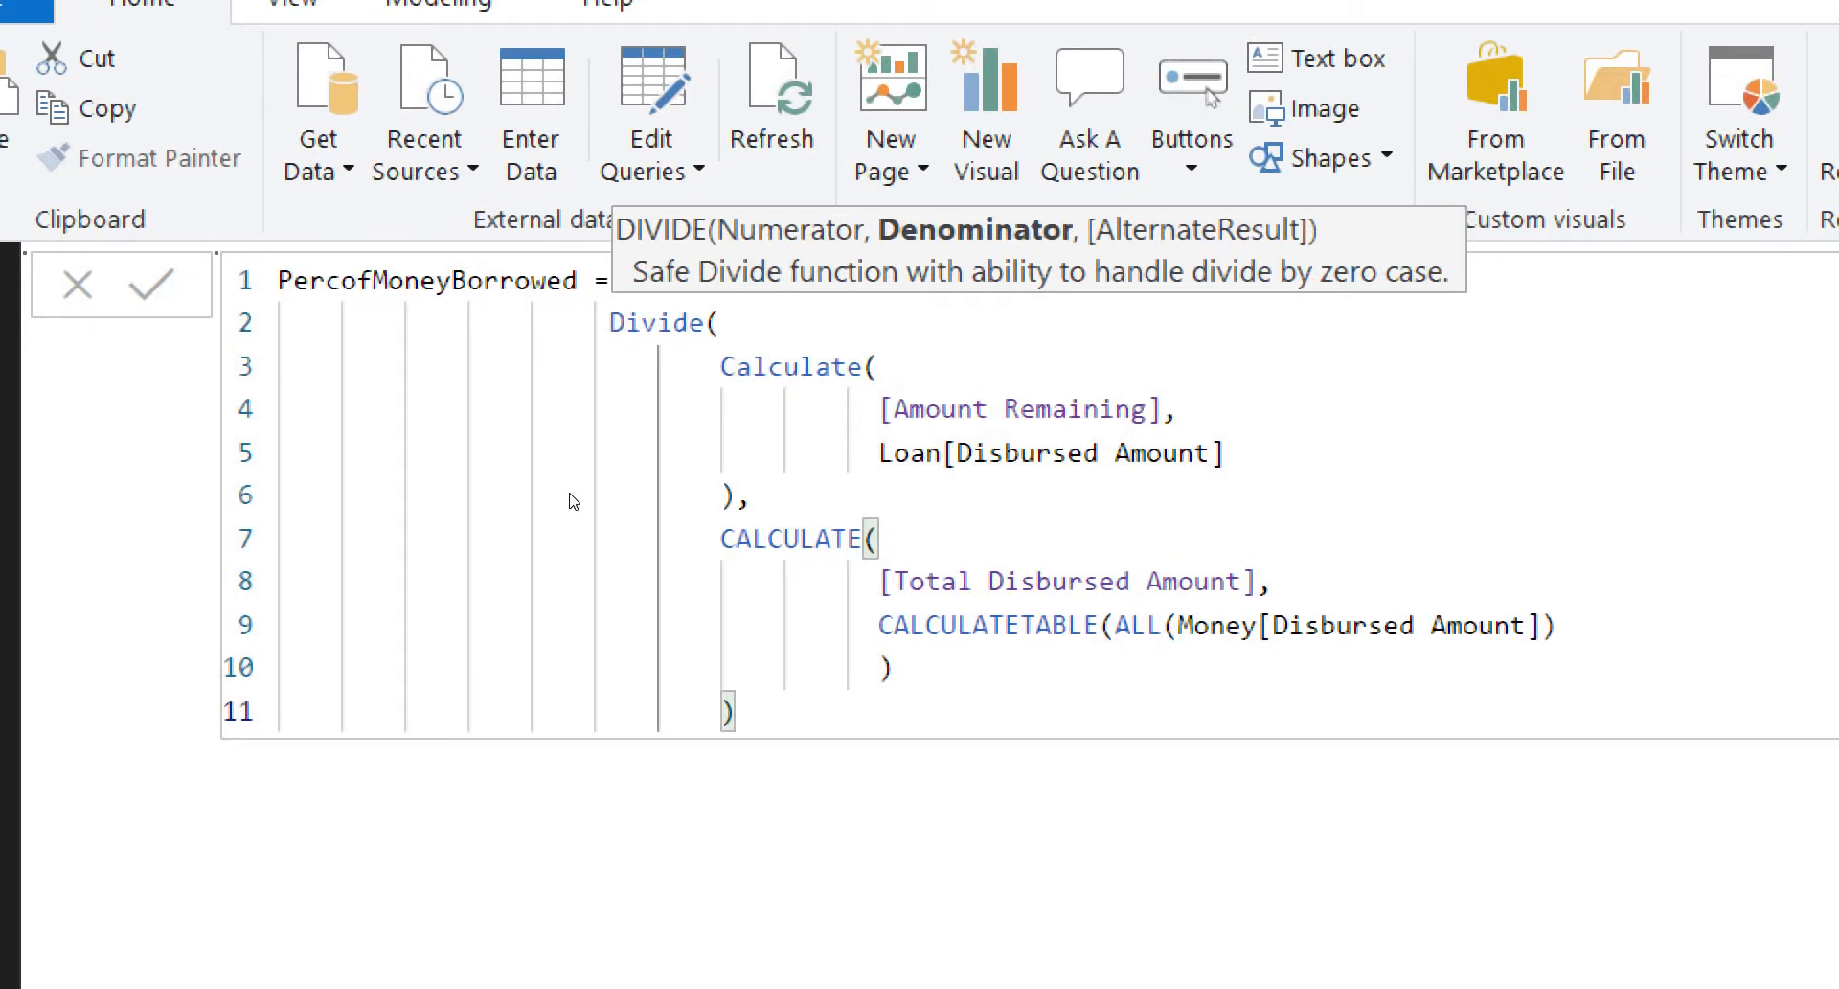
pyautogui.press('Return')
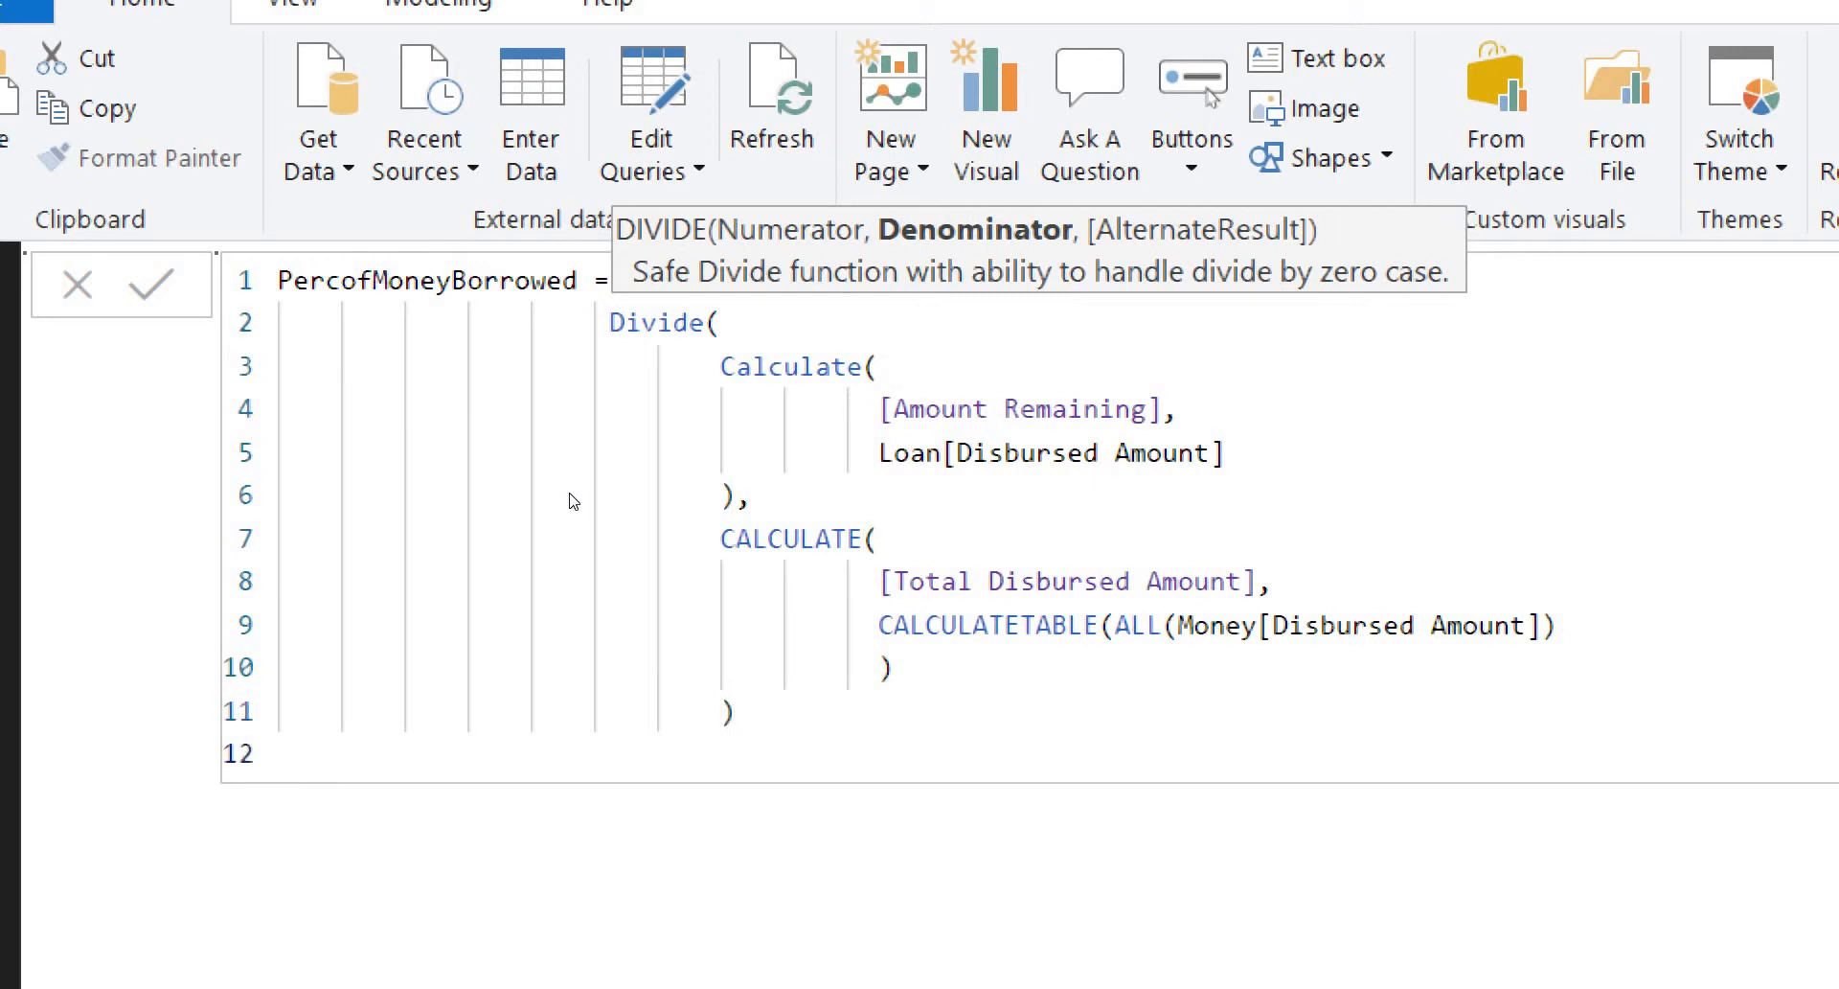
pyautogui.write(')')
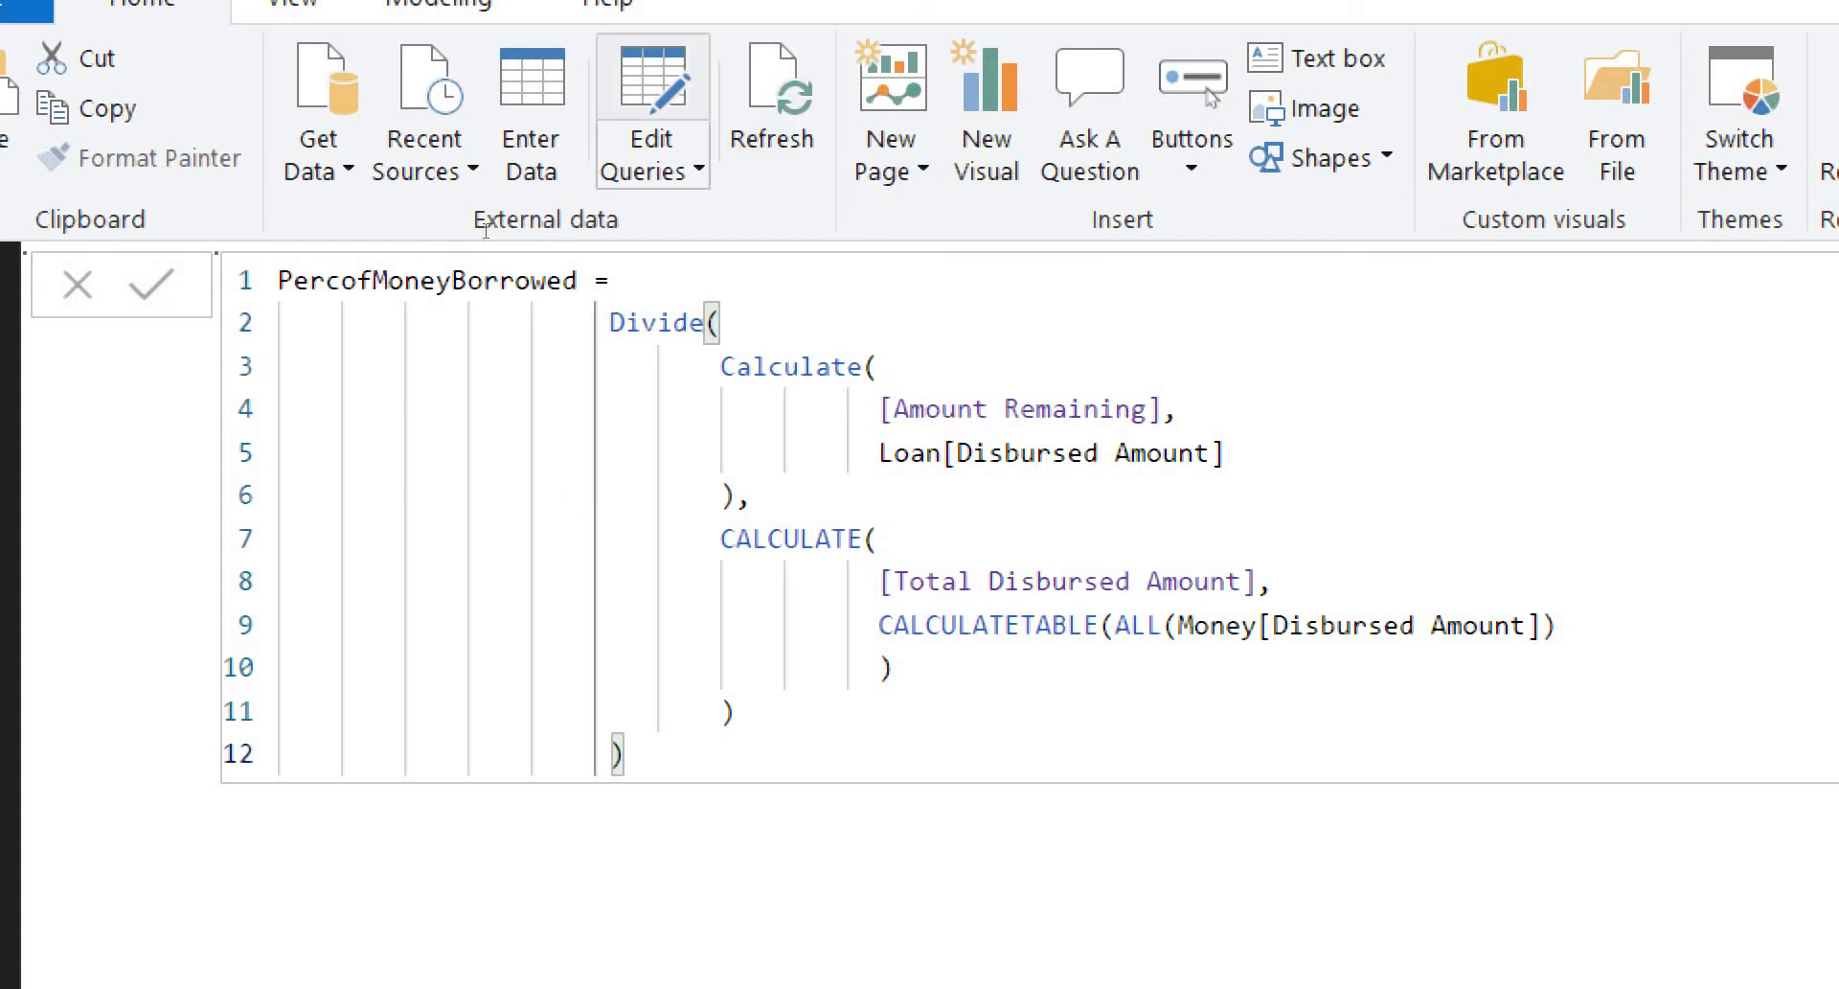
# Step: Add the comment "-- calculate will return the value needed for the table in loan money" after the numerator's opening Calculate on line 3
pyautogui.click(891, 368)
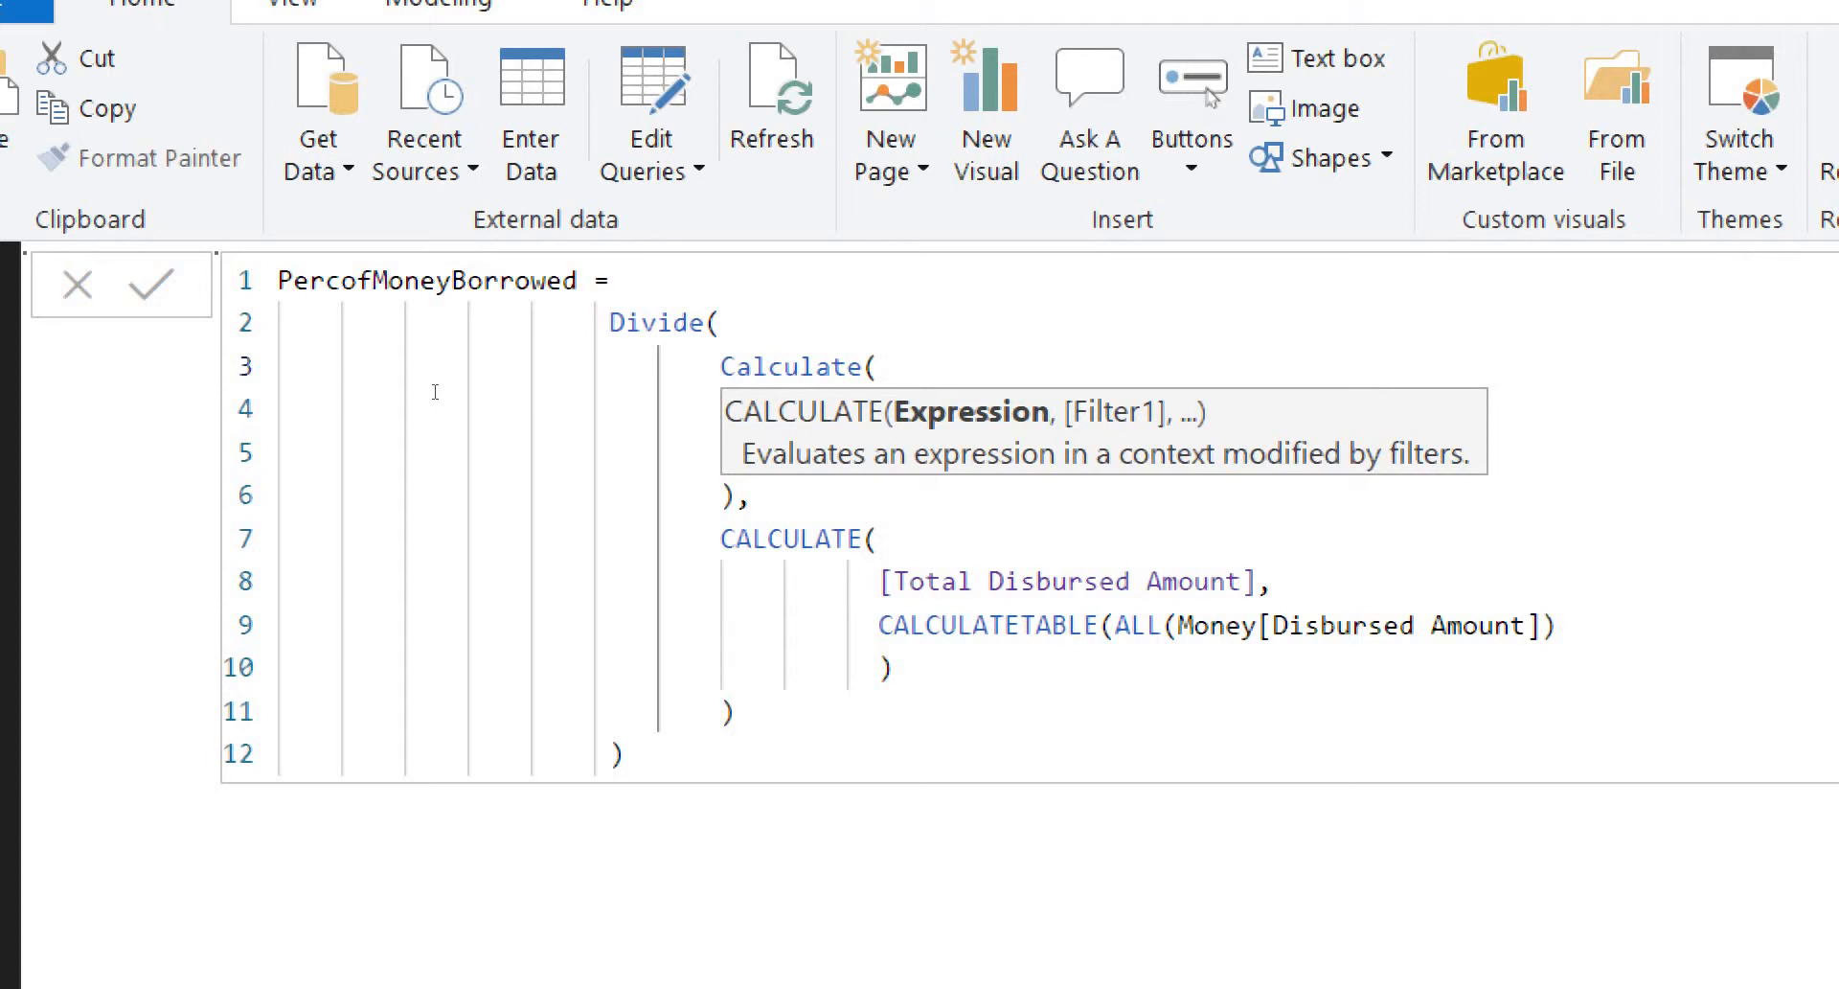
pyautogui.write('-- calculate will return the v')
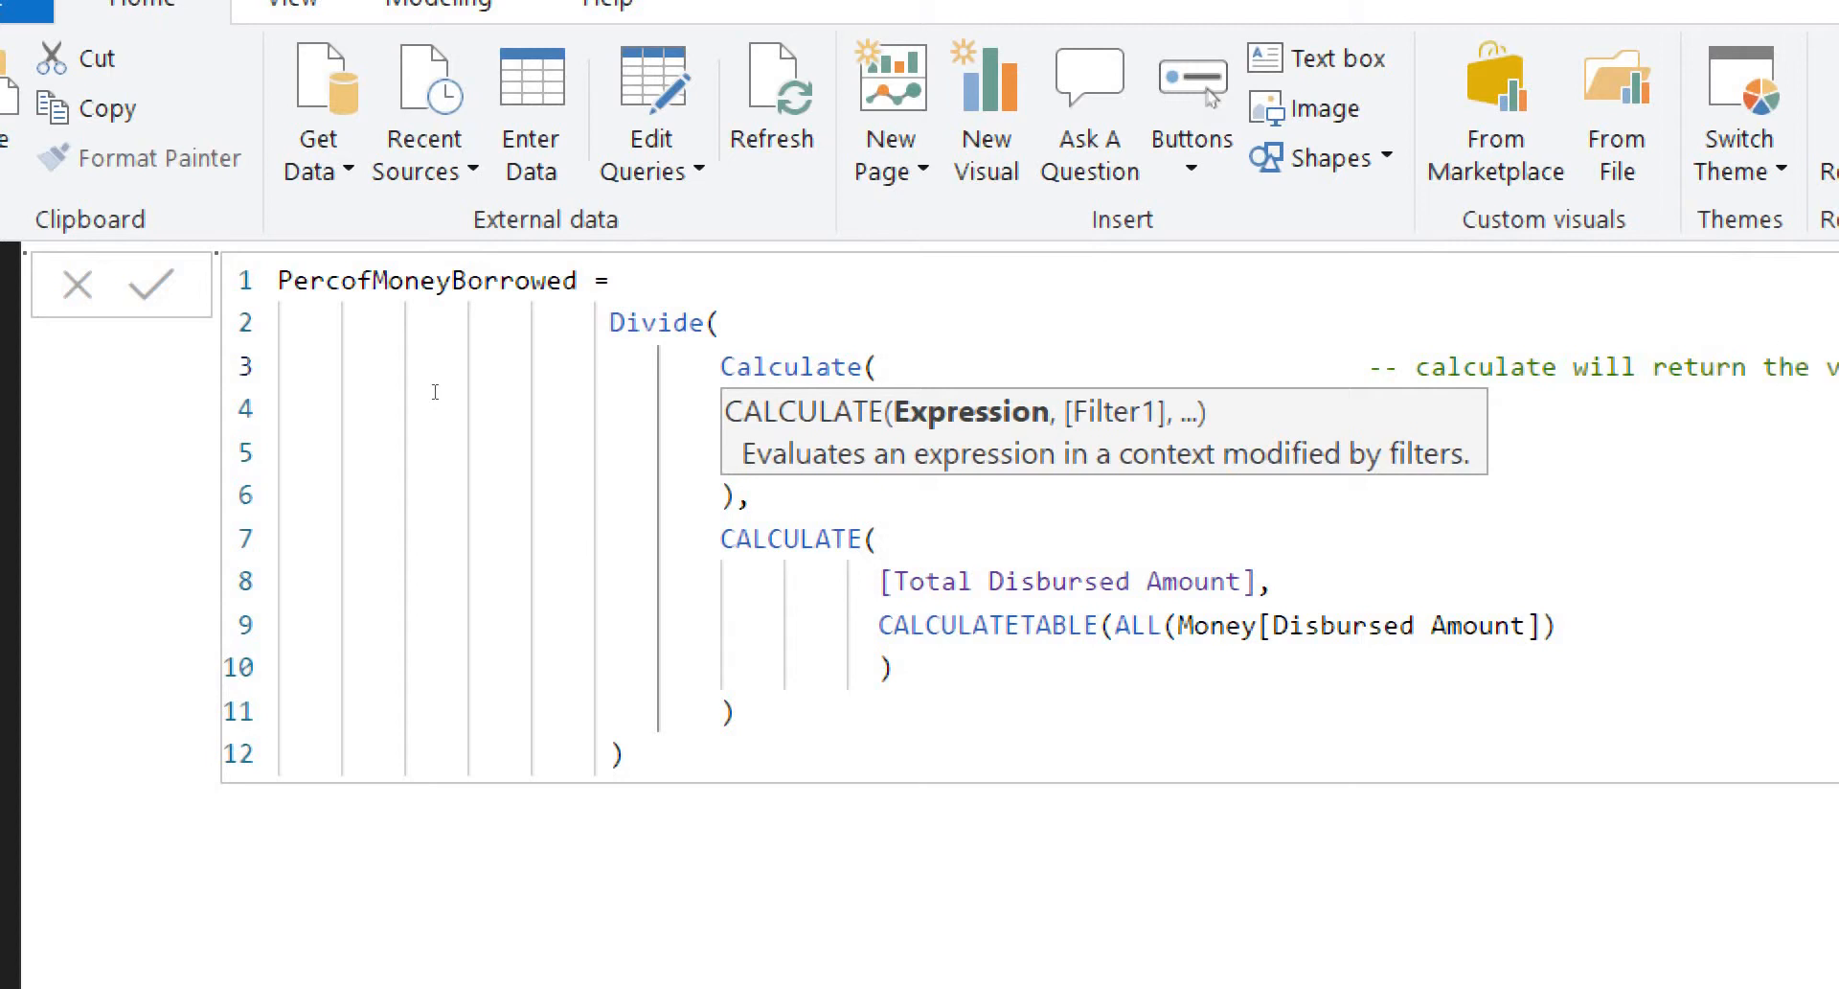
pyautogui.write('alue ')
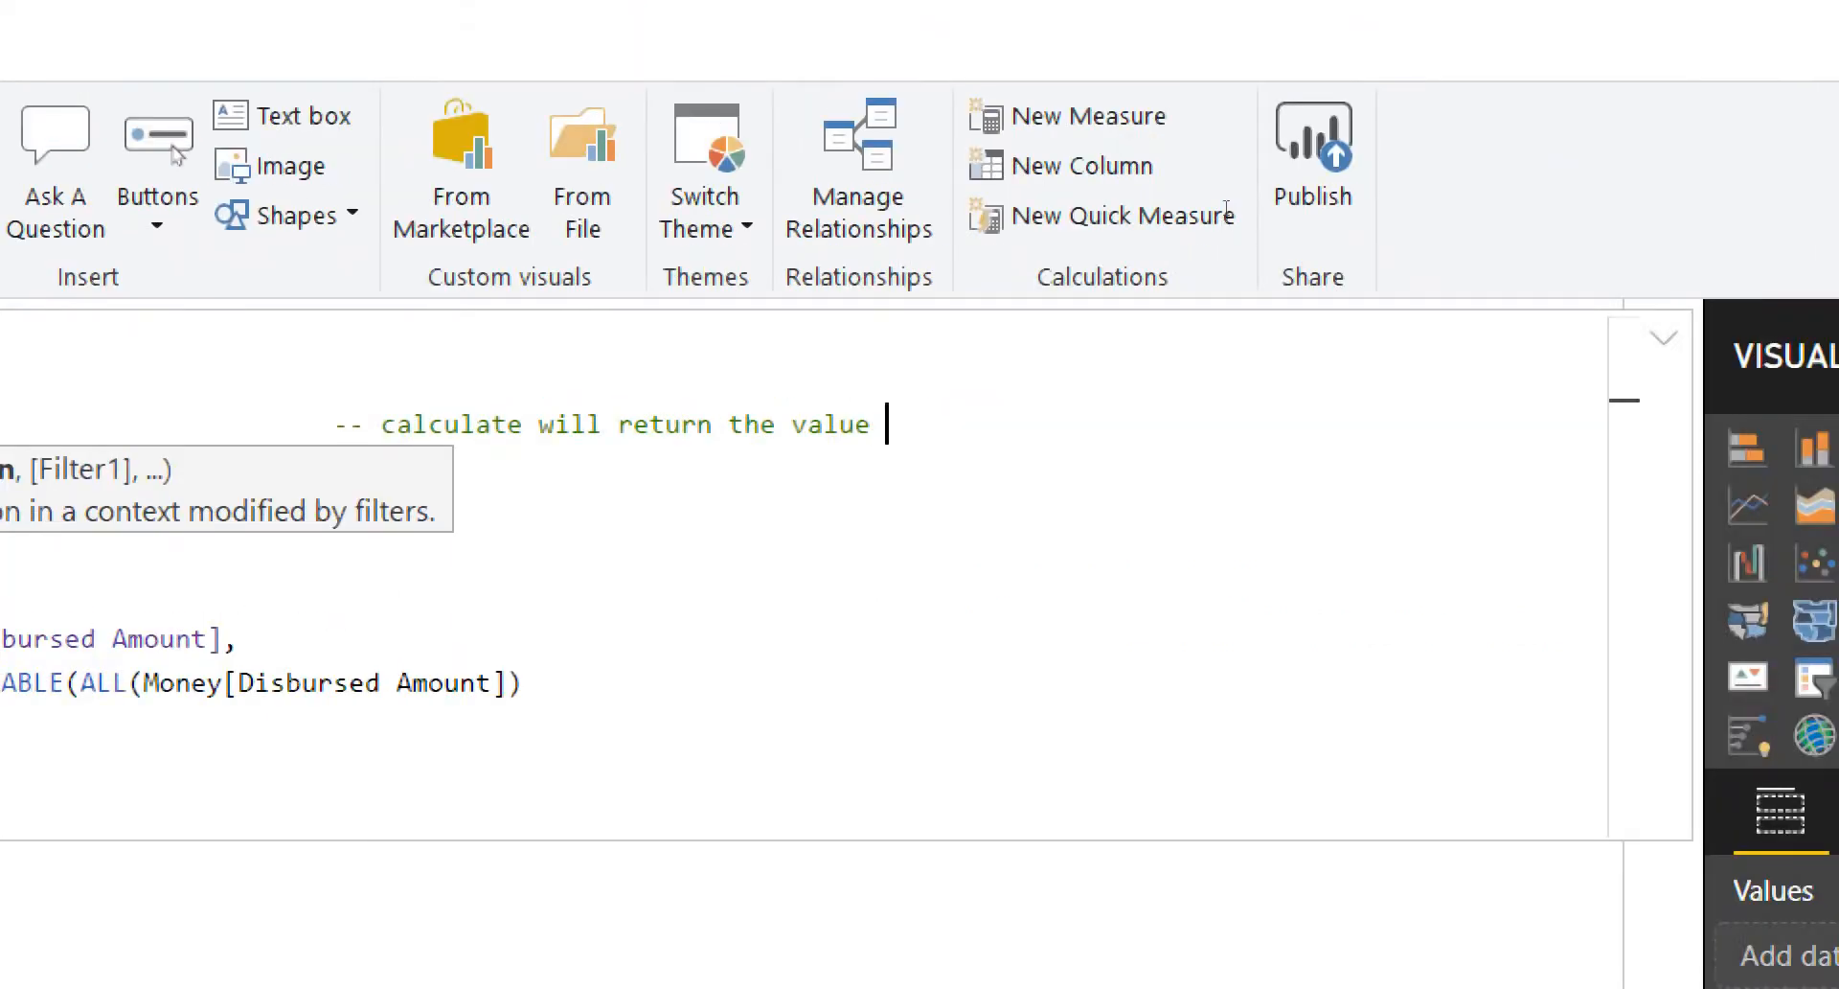
pyautogui.write('needed for')
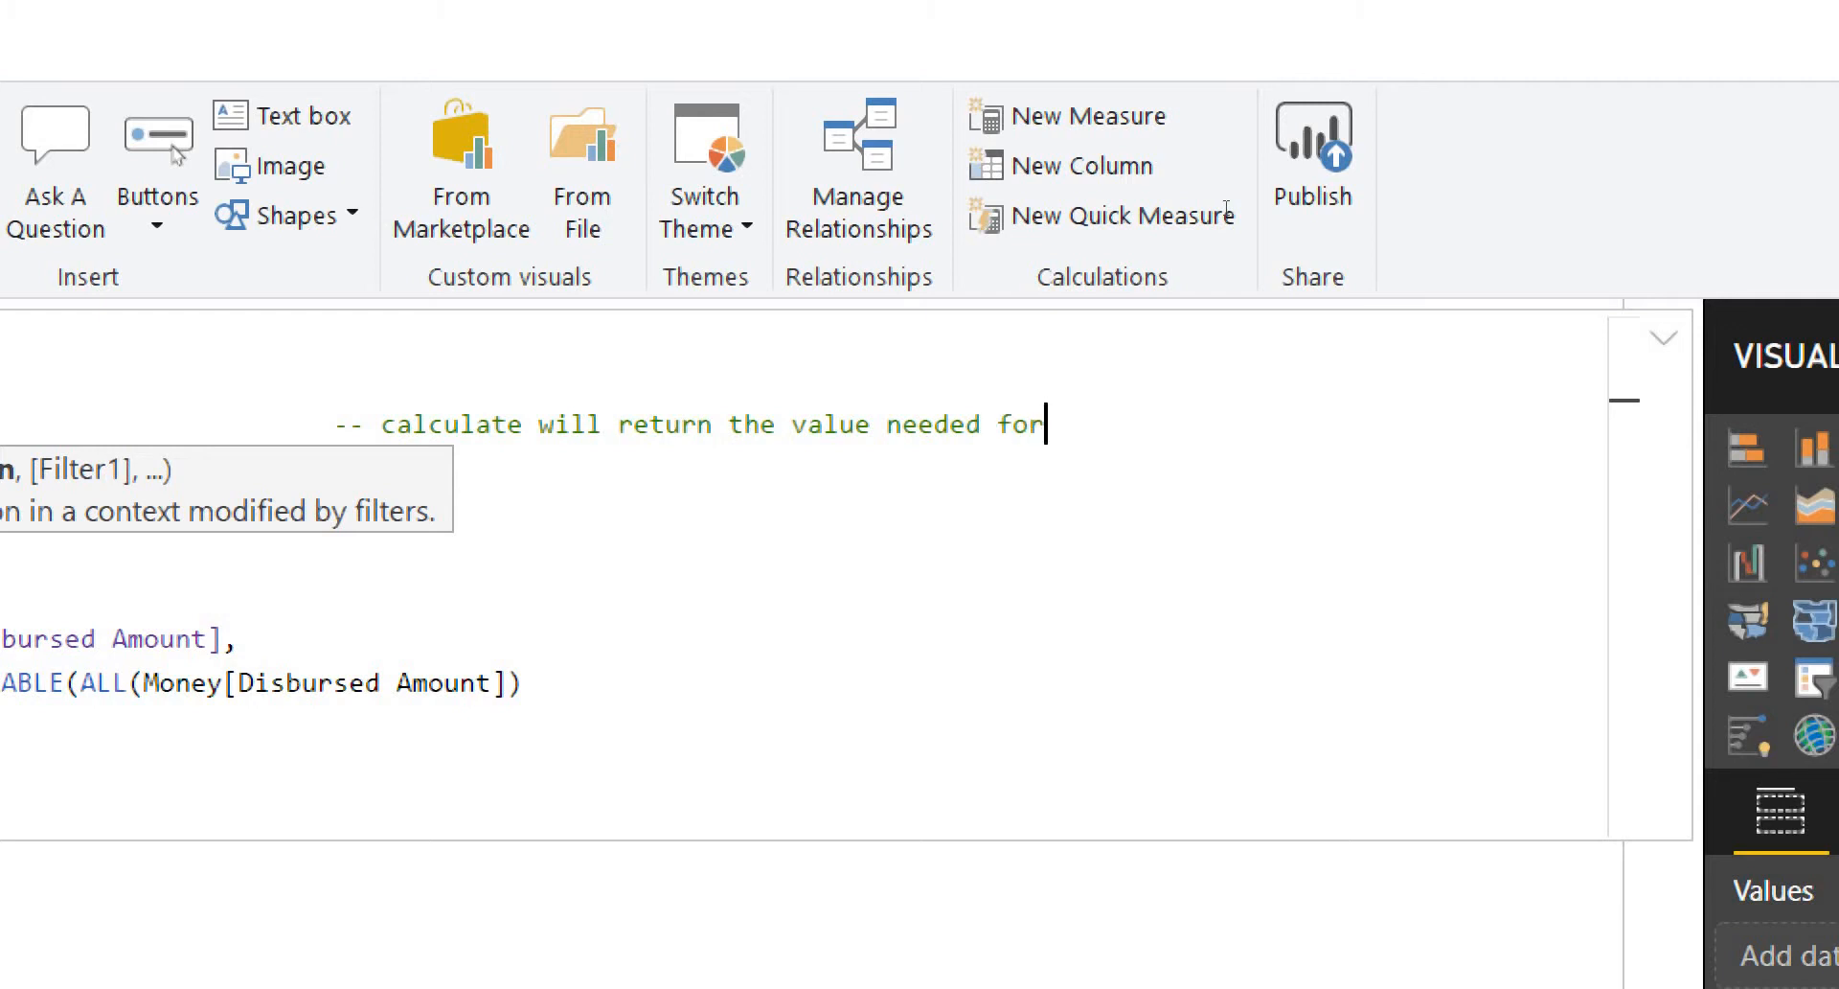
pyautogui.write(' the table')
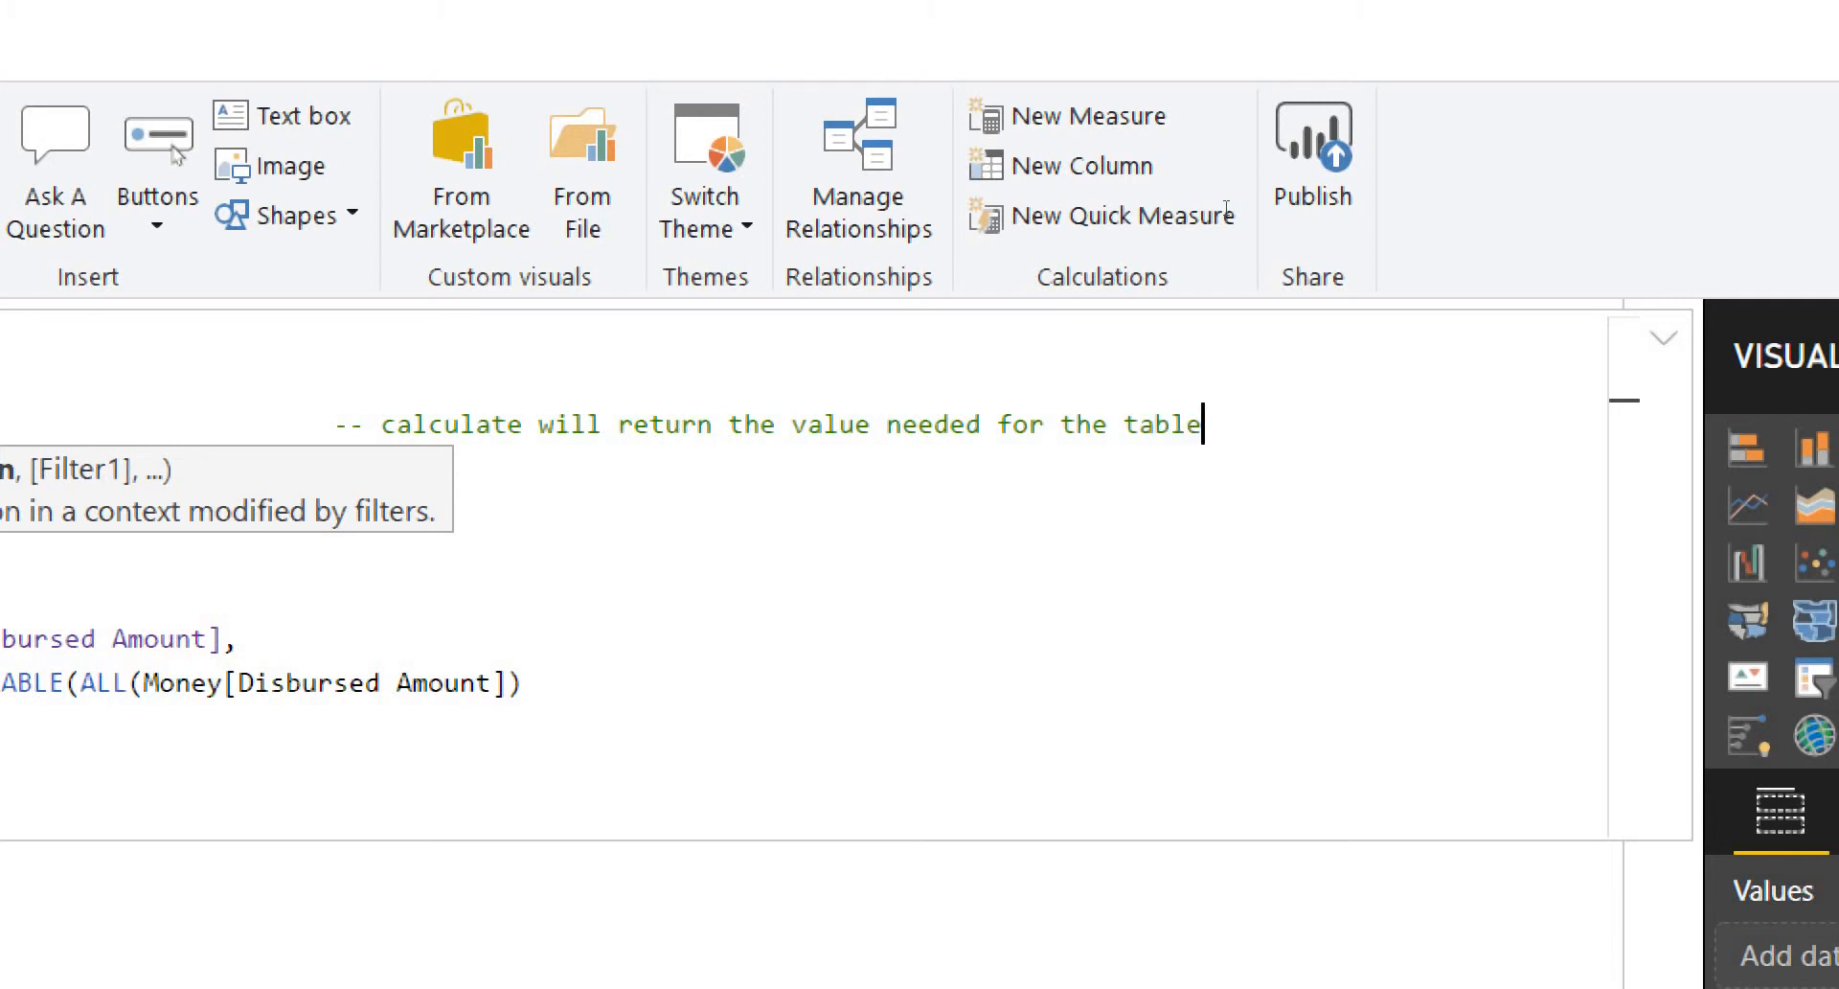
pyautogui.write(' in loan money')
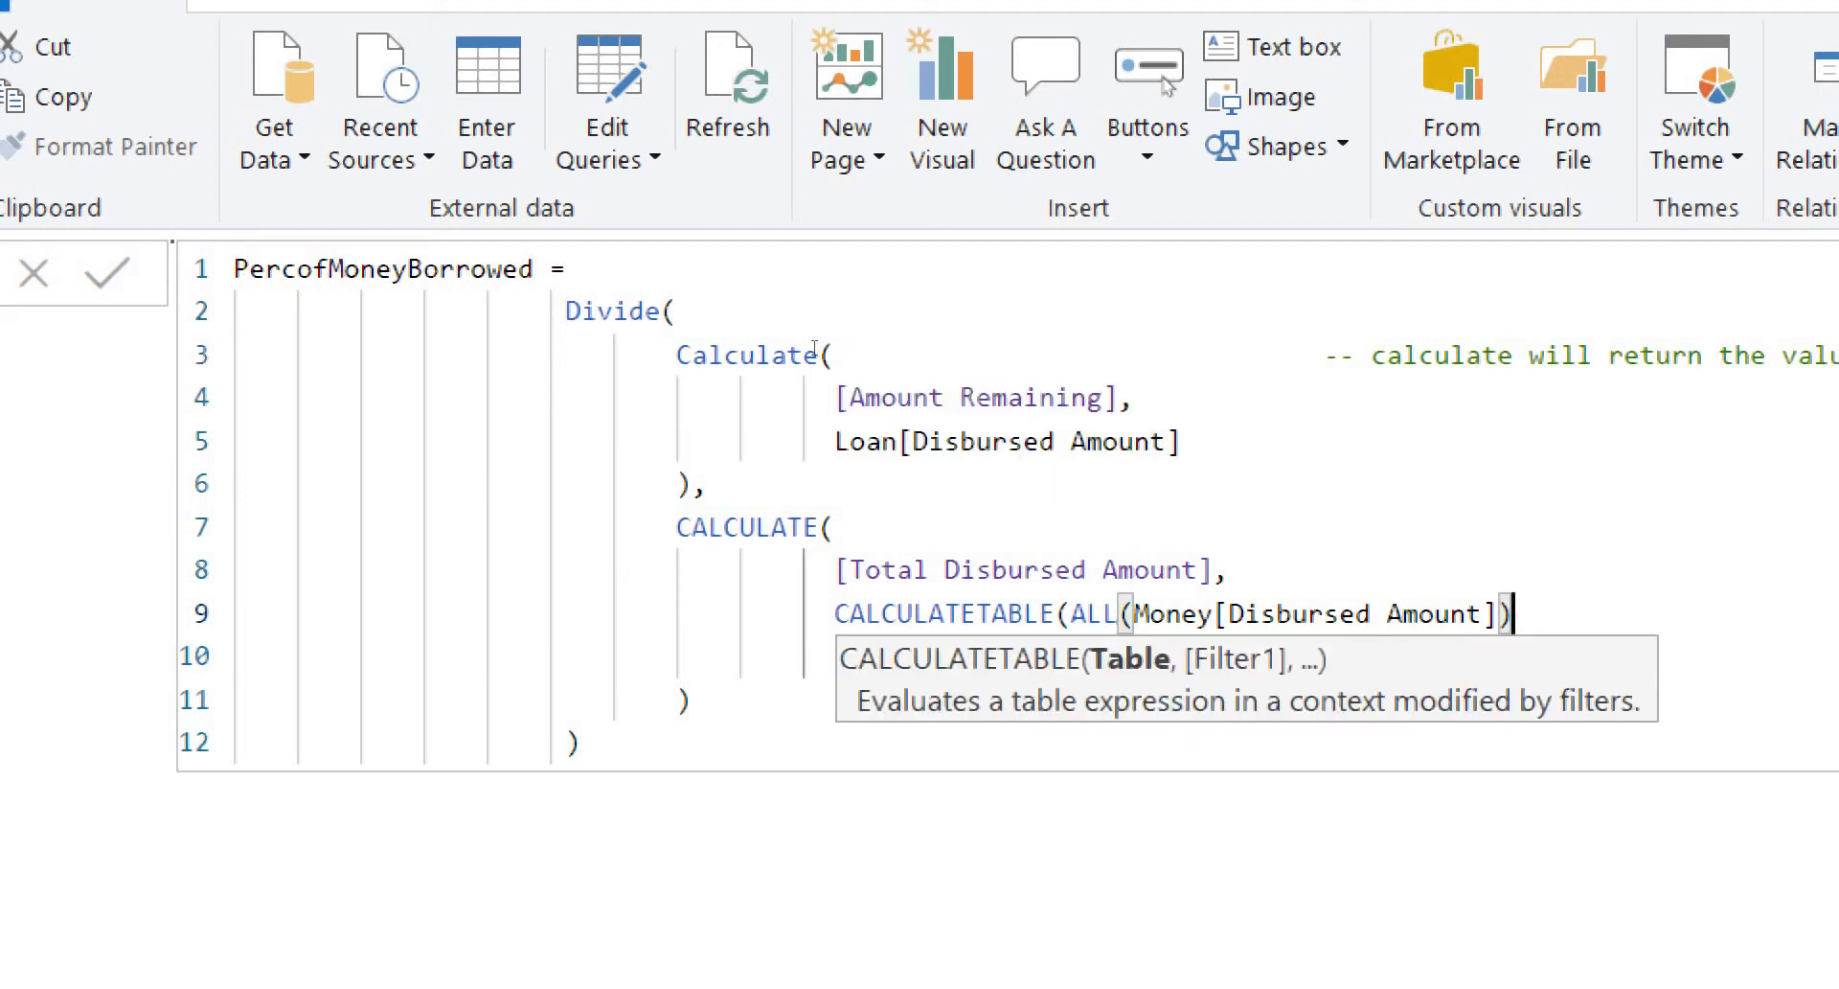
# Step: Add the comment "--calculatetable to return a table in the loan money" at the end of the CALCULATETABLE line
pyautogui.write('--cal')
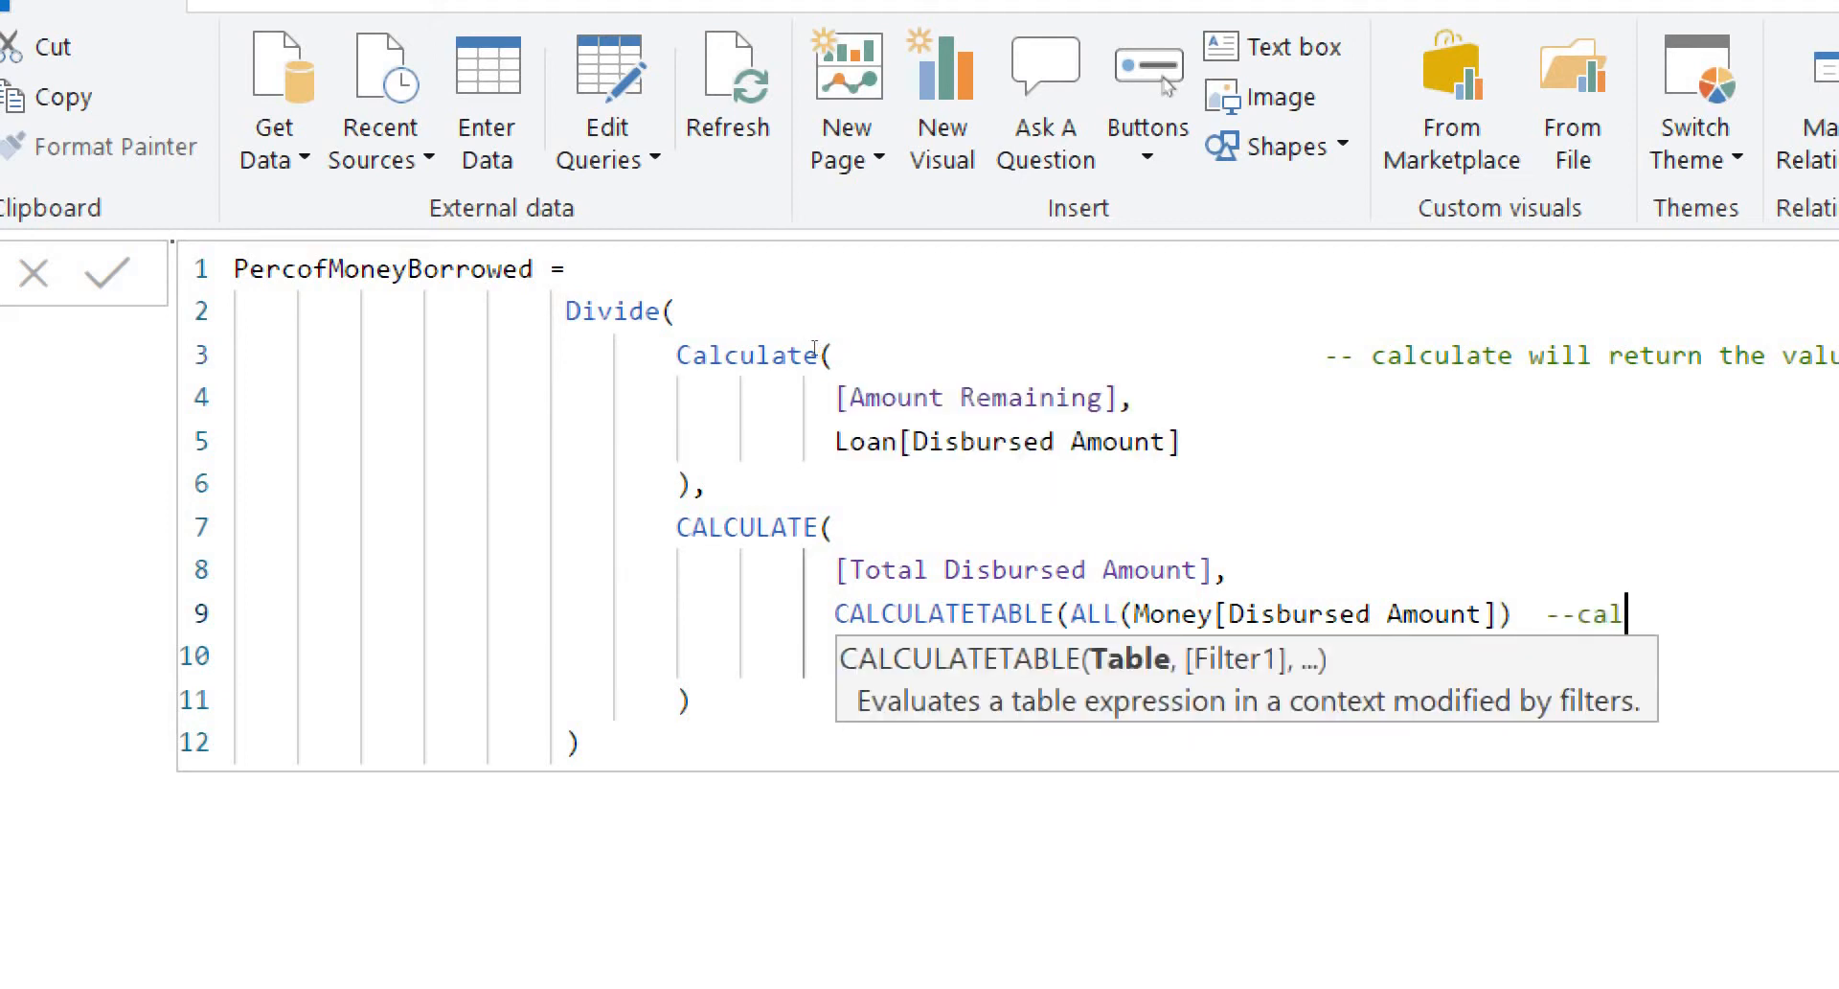
pyautogui.write('culatetable t')
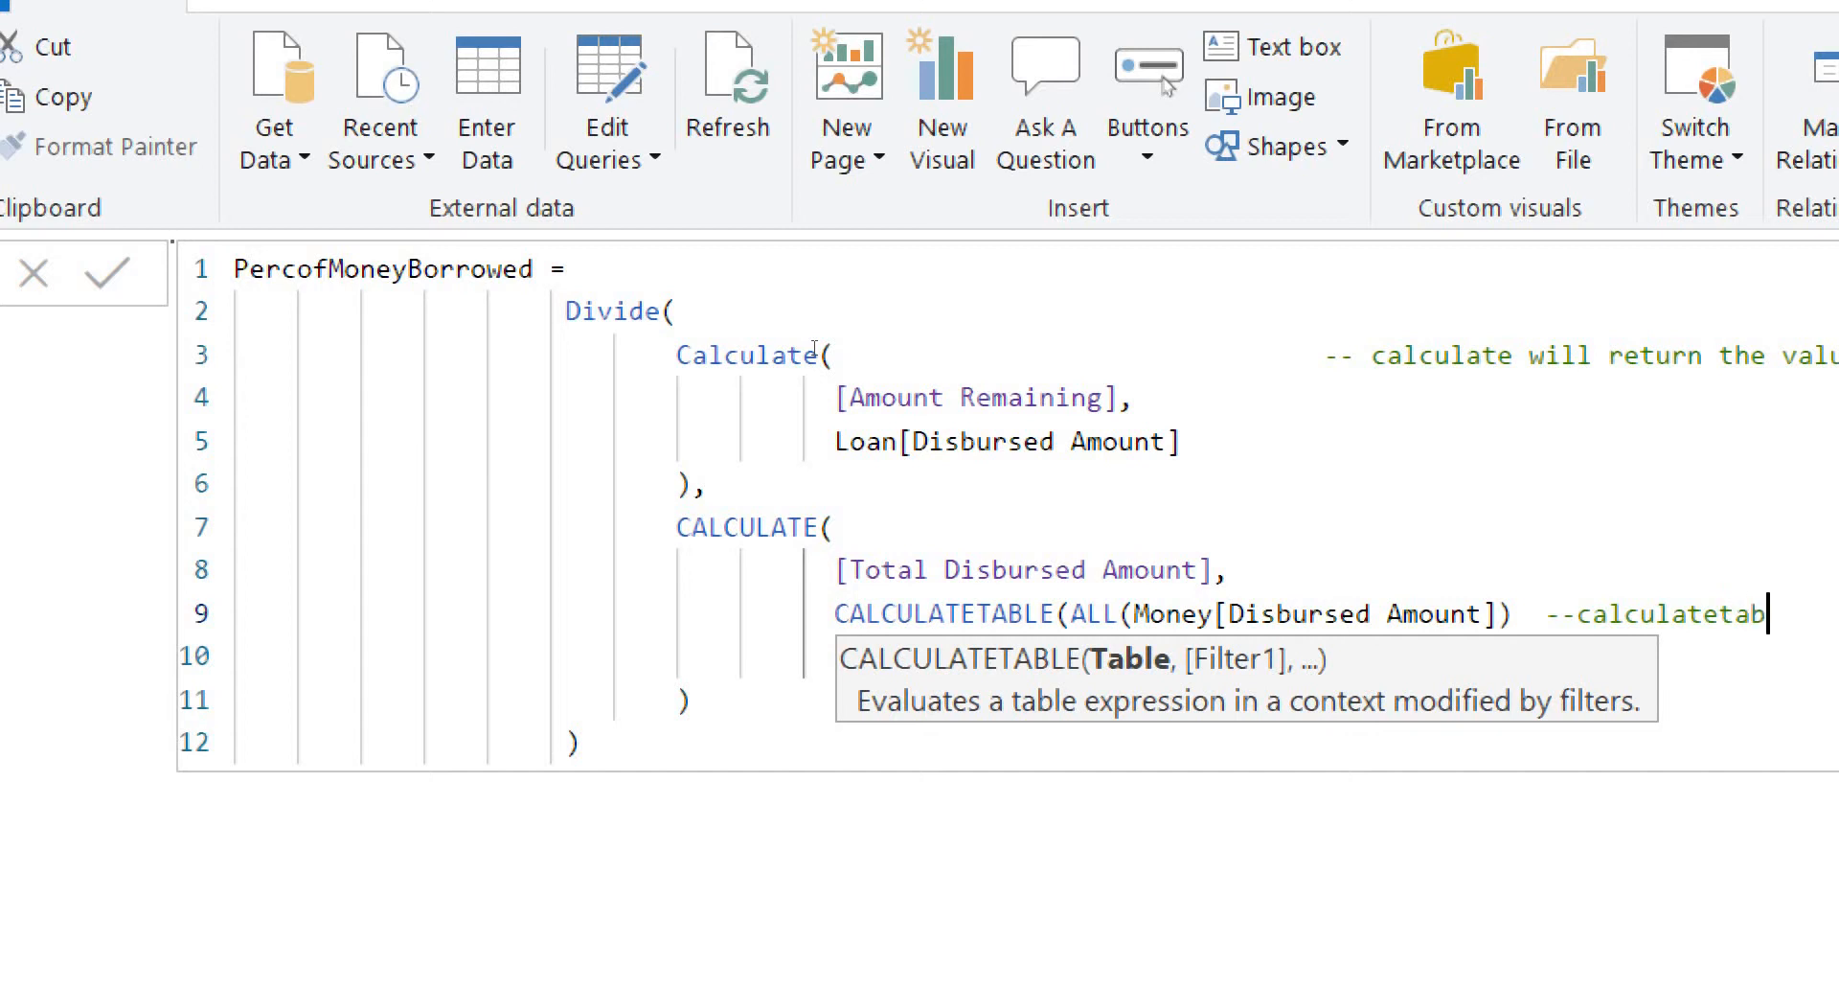
pyautogui.write('o re')
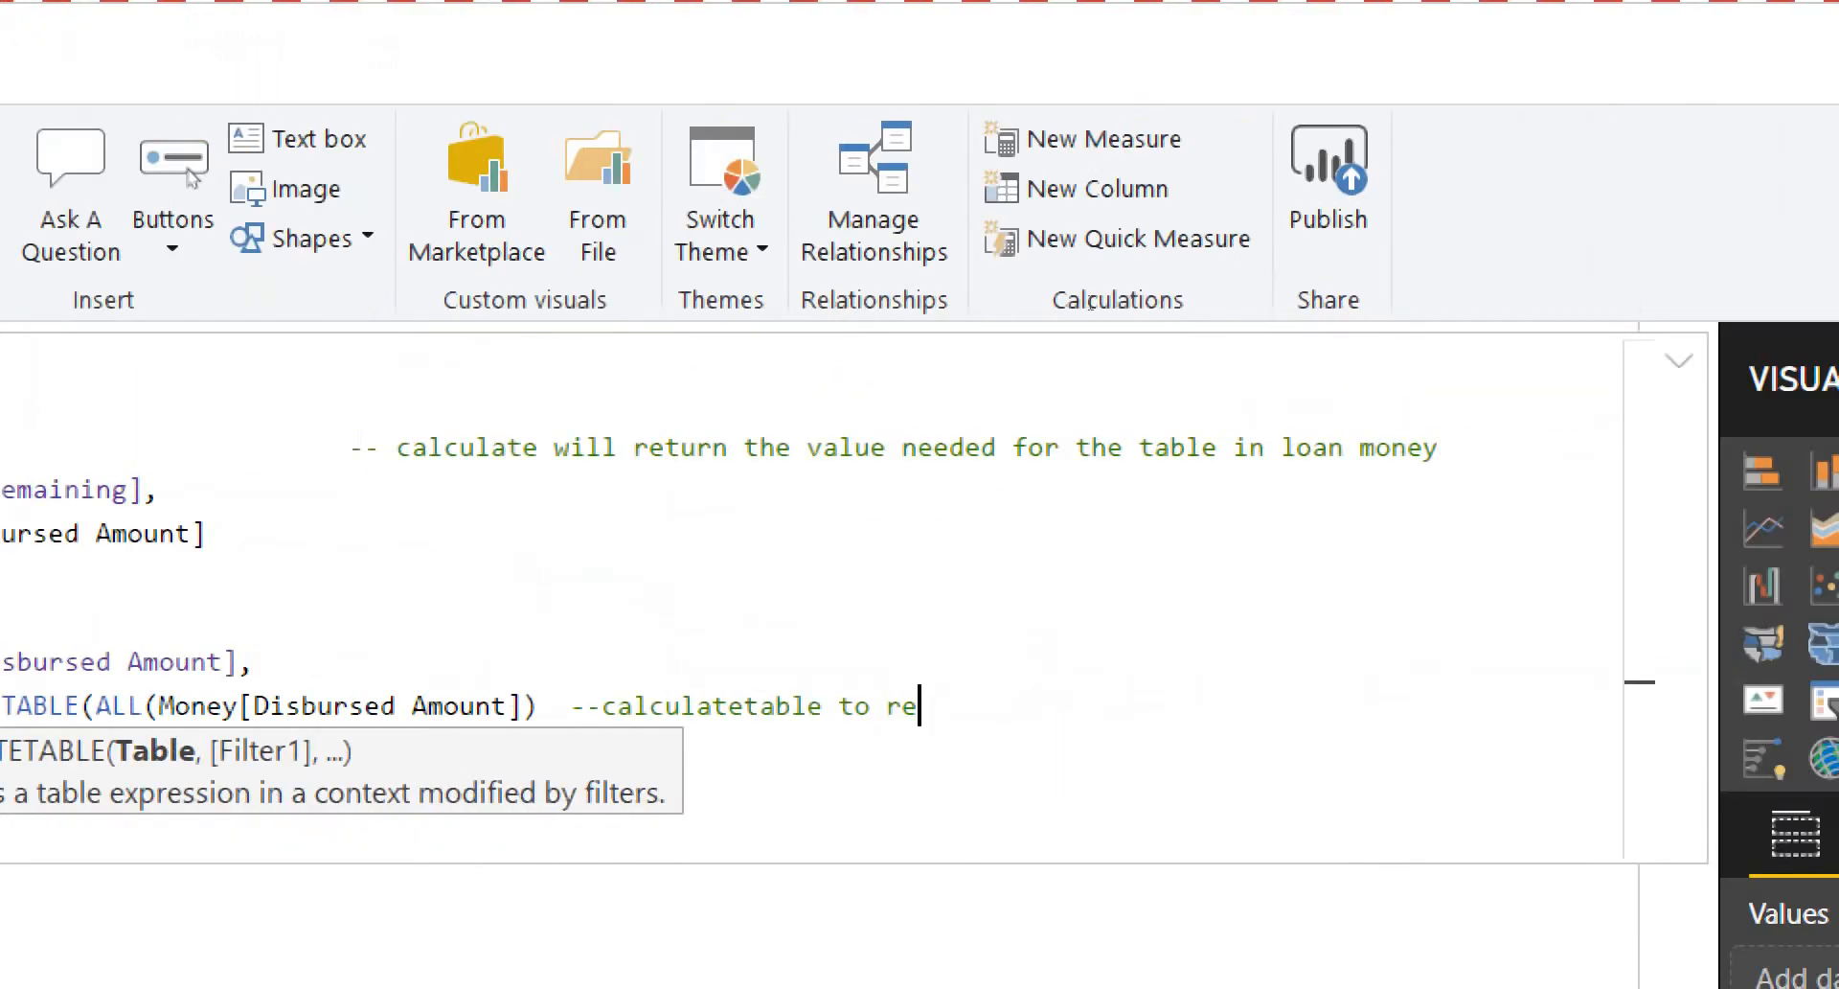
pyautogui.write('tur')
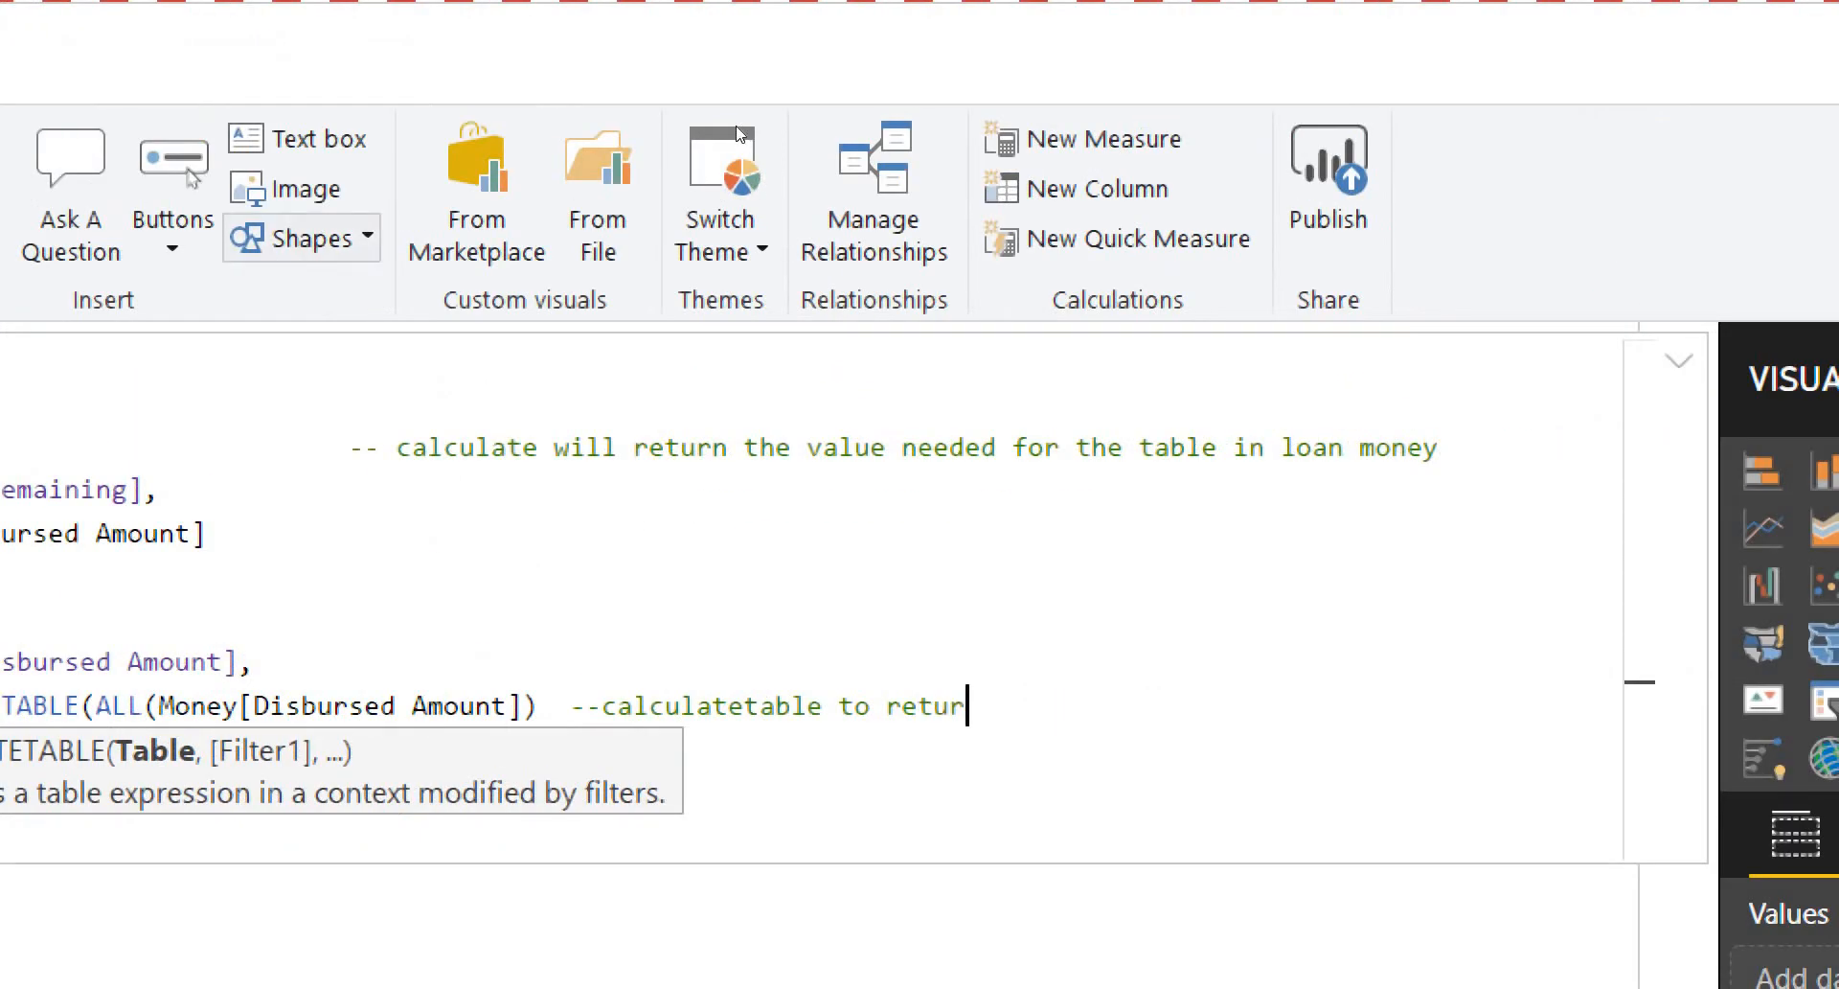
pyautogui.write('n a table ')
pyautogui.write('in the')
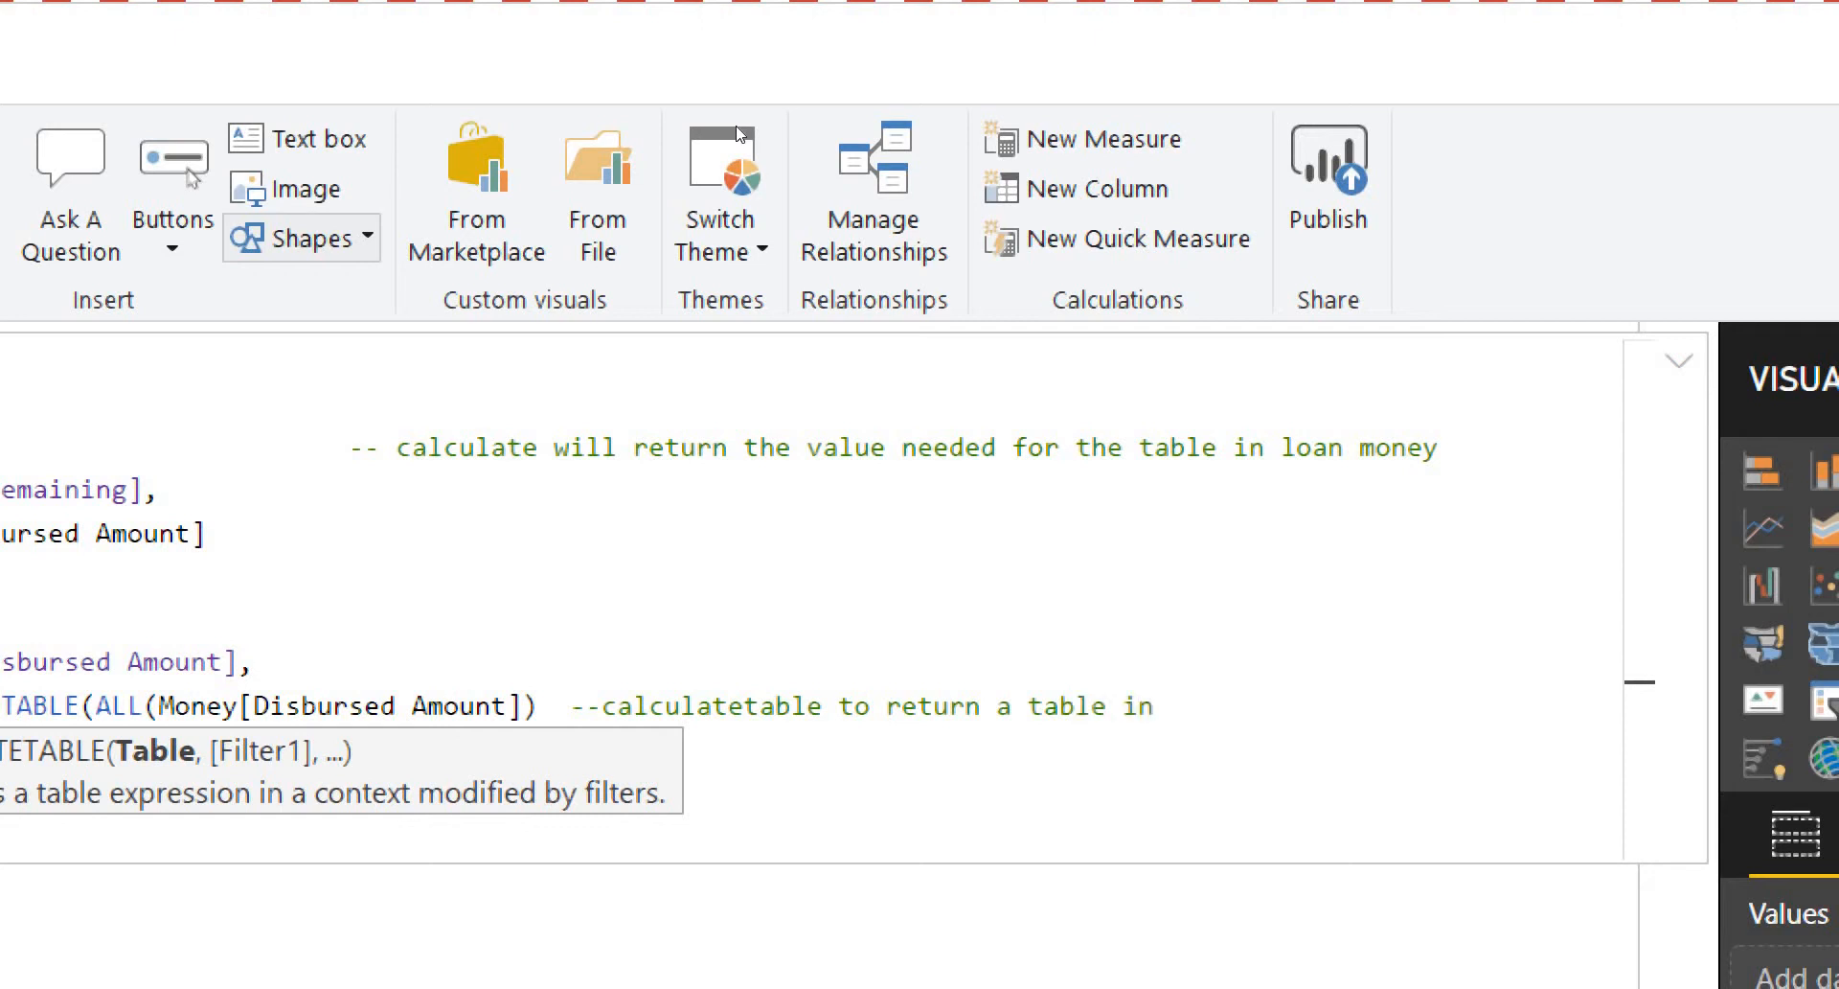
pyautogui.write(' loan money')
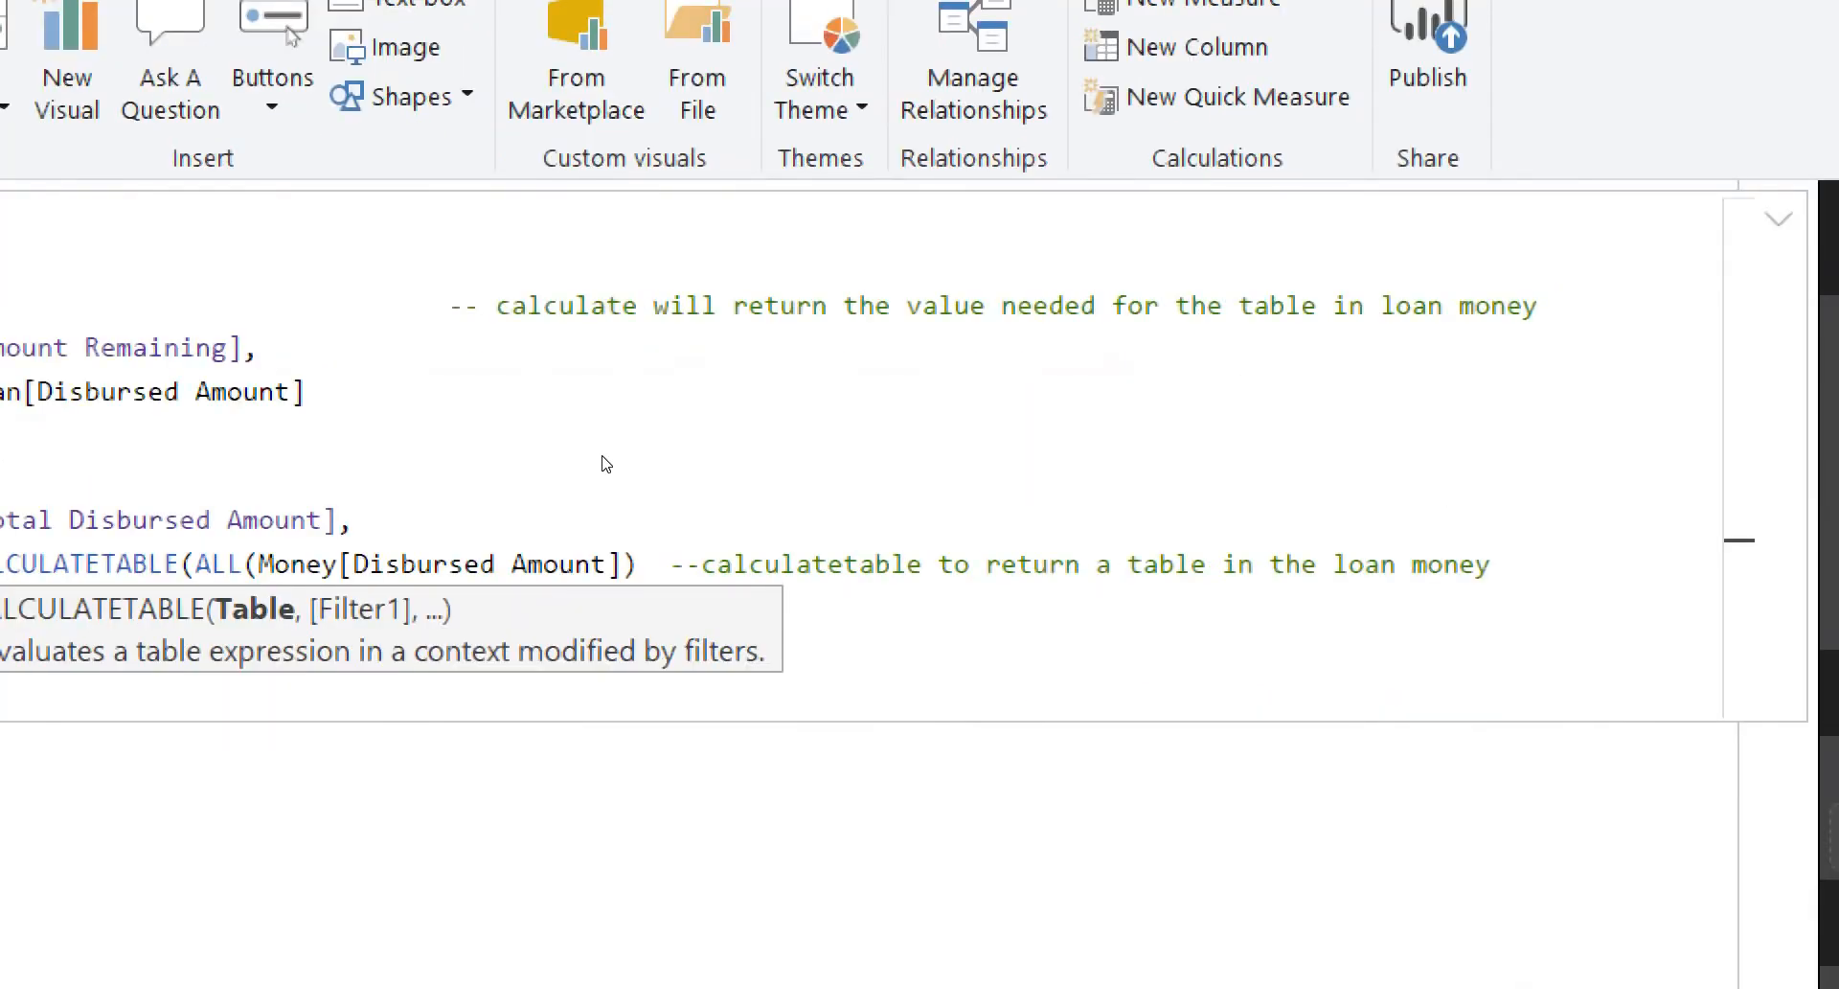
# Step: Commit the PercofMoneyBorrowed measure and return to the report canvas
pyautogui.press('Return')
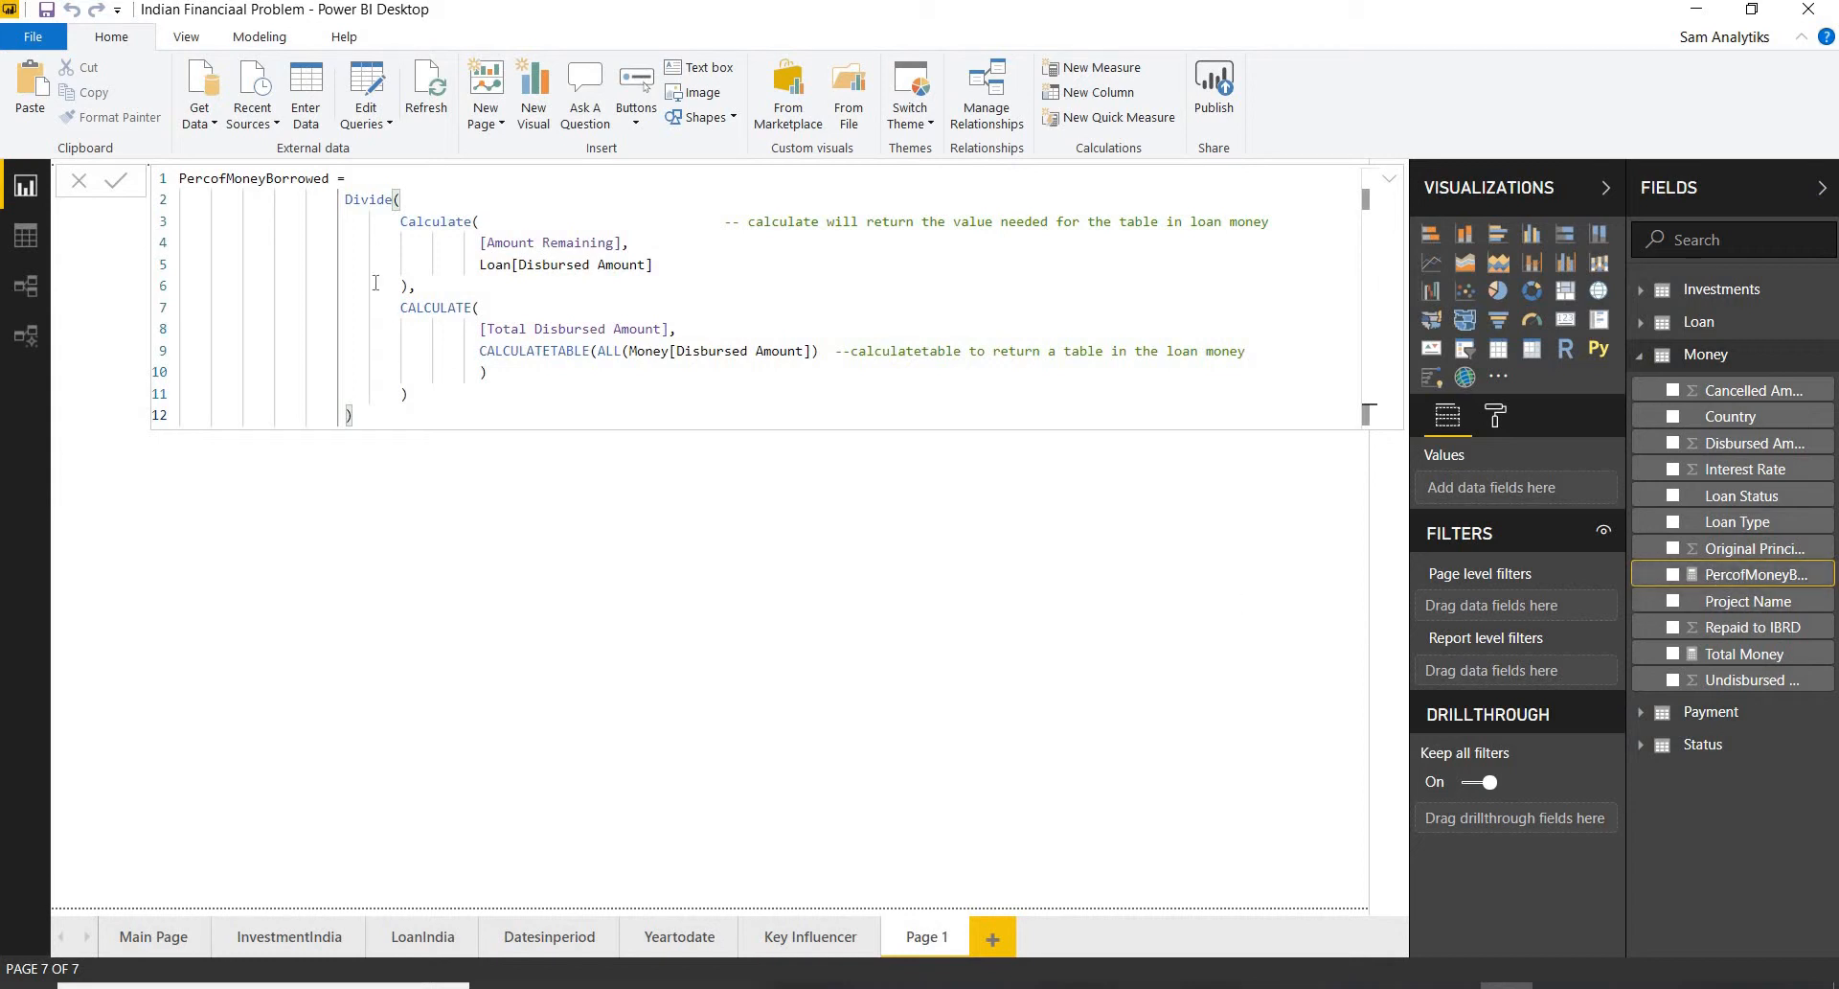
pyautogui.click(549, 710)
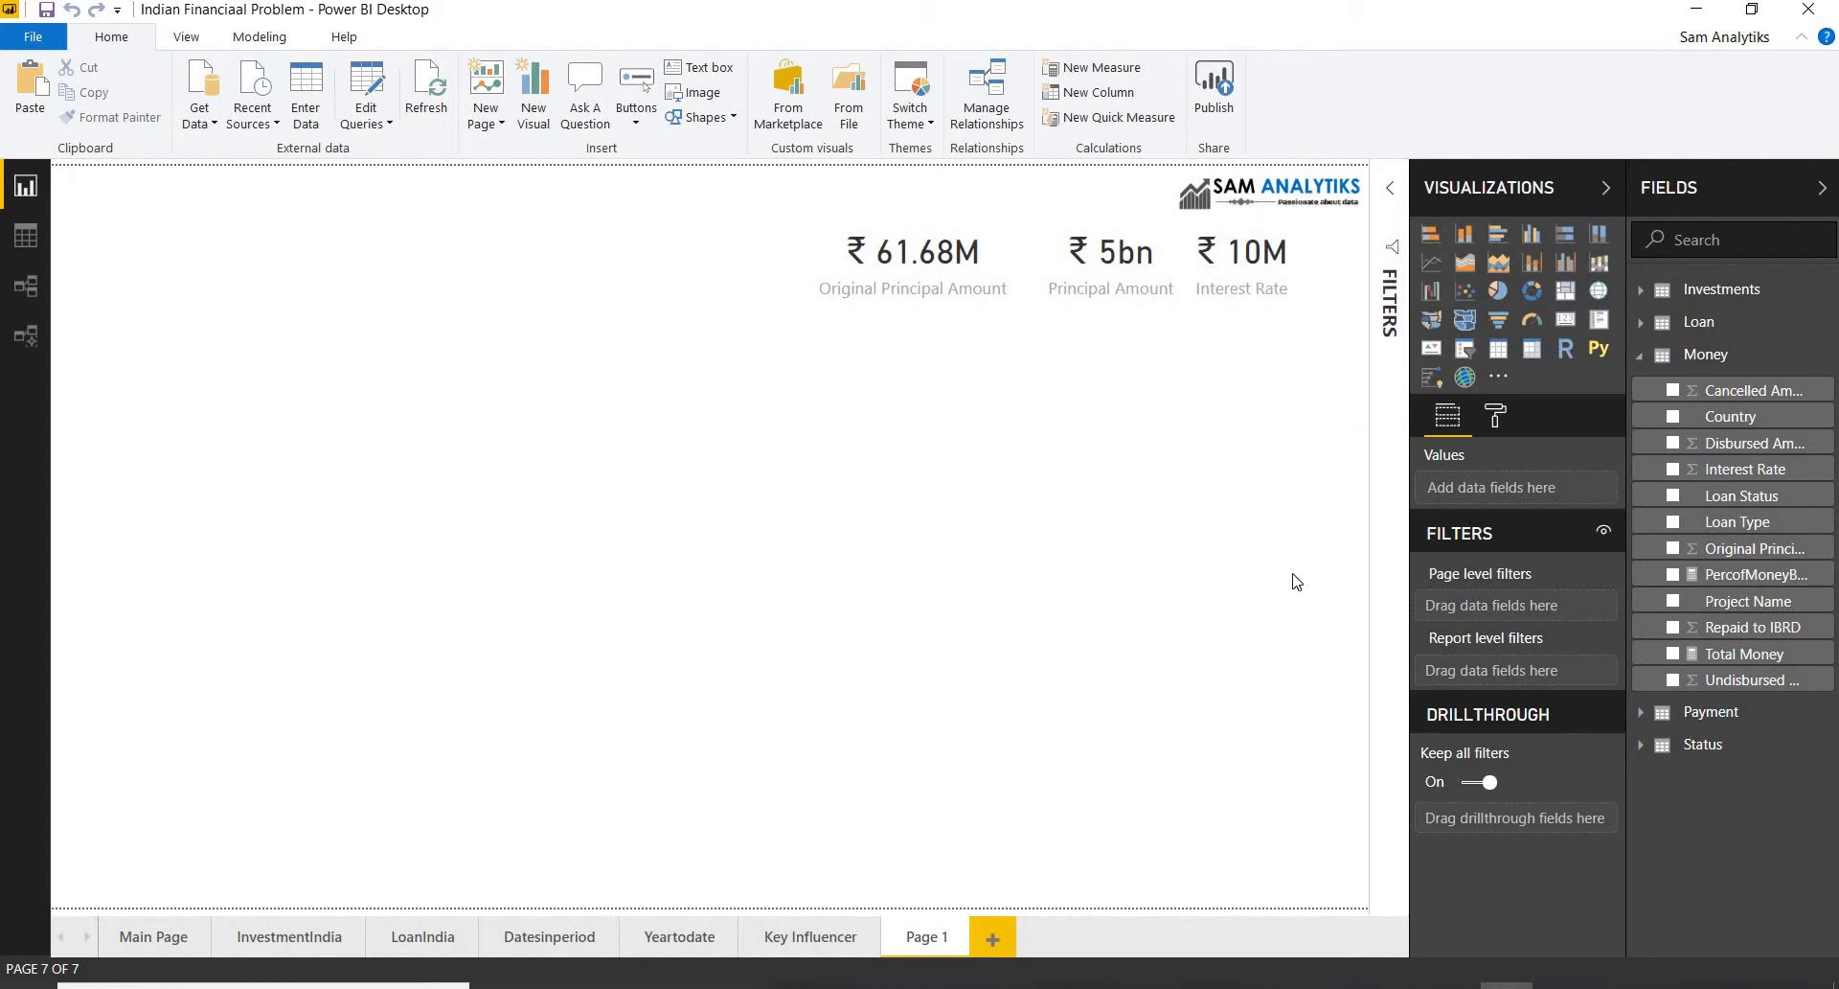
# Step: Insert a clustered column chart, move it near the left edge of the page and enlarge it slightly
pyautogui.click(1531, 235)
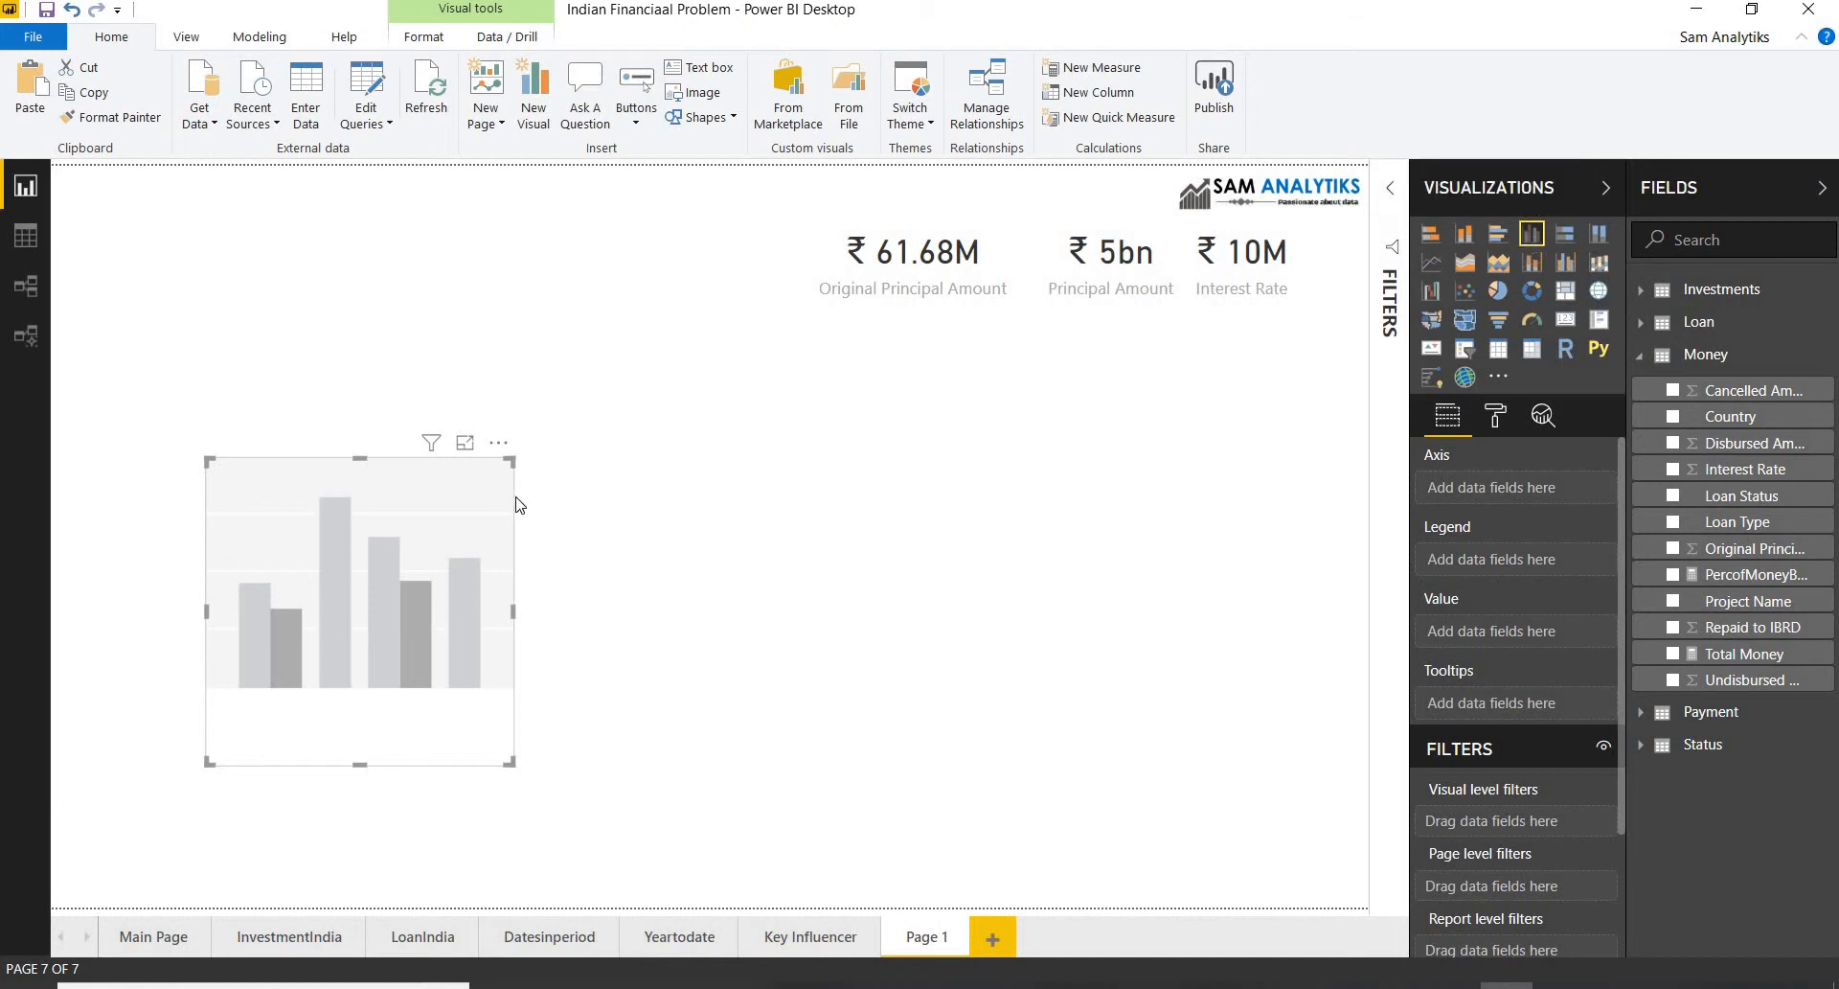
pyautogui.moveTo(491, 436); pyautogui.dragTo(380, 317)
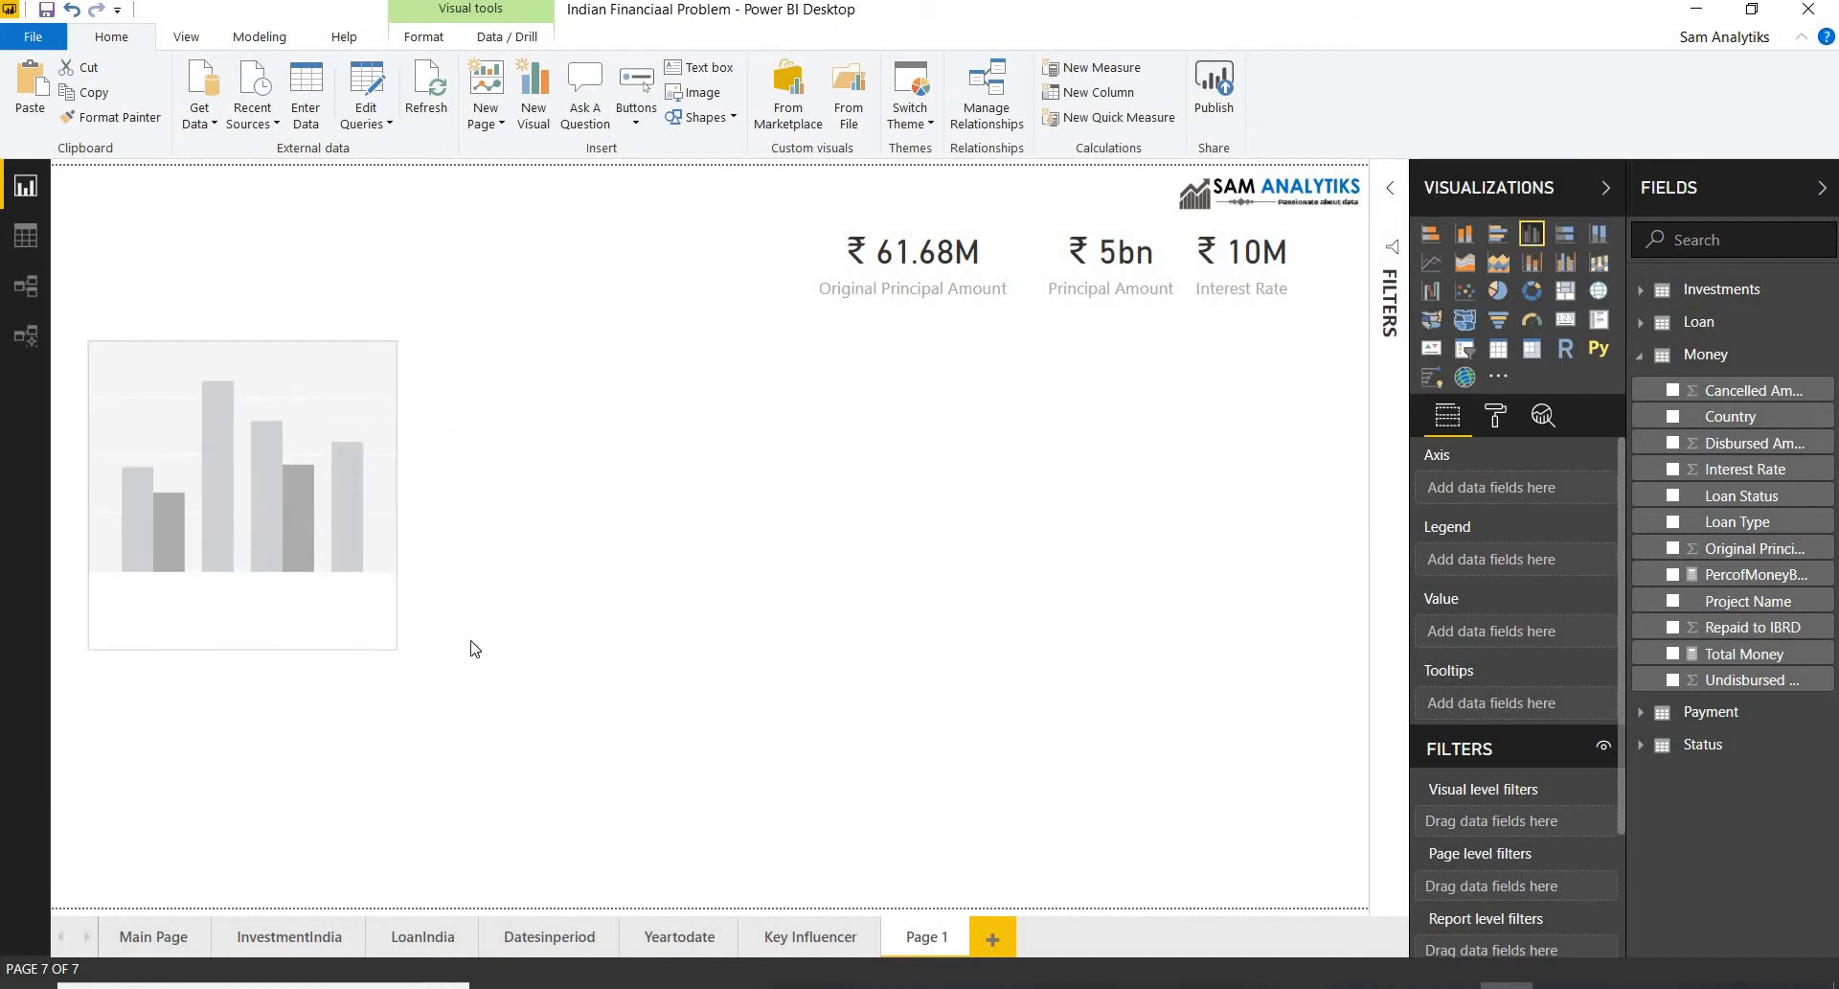
pyautogui.moveTo(396, 648); pyautogui.dragTo(434, 671)
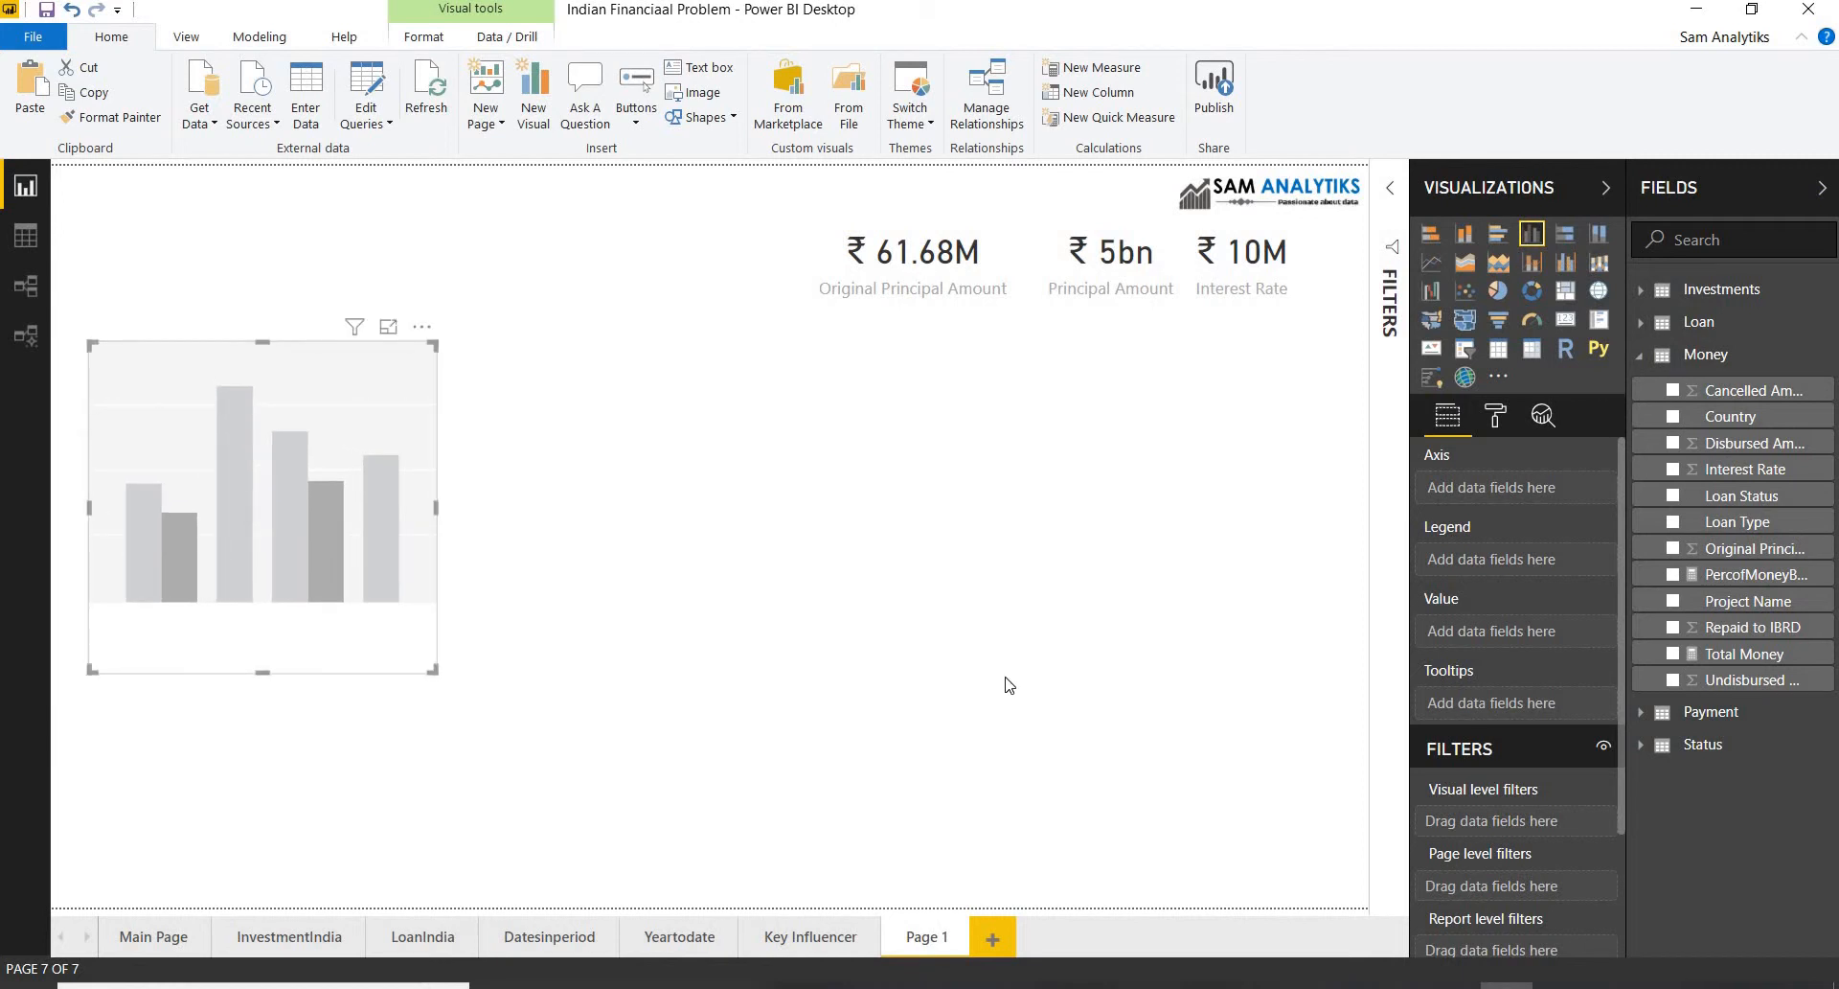
# Step: Plot Interest Rate and PercofMoneyBorrowed by Loan Type in the column chart, using fields from the Money table
pyautogui.moveTo(1736, 524); pyautogui.dragTo(1546, 489)
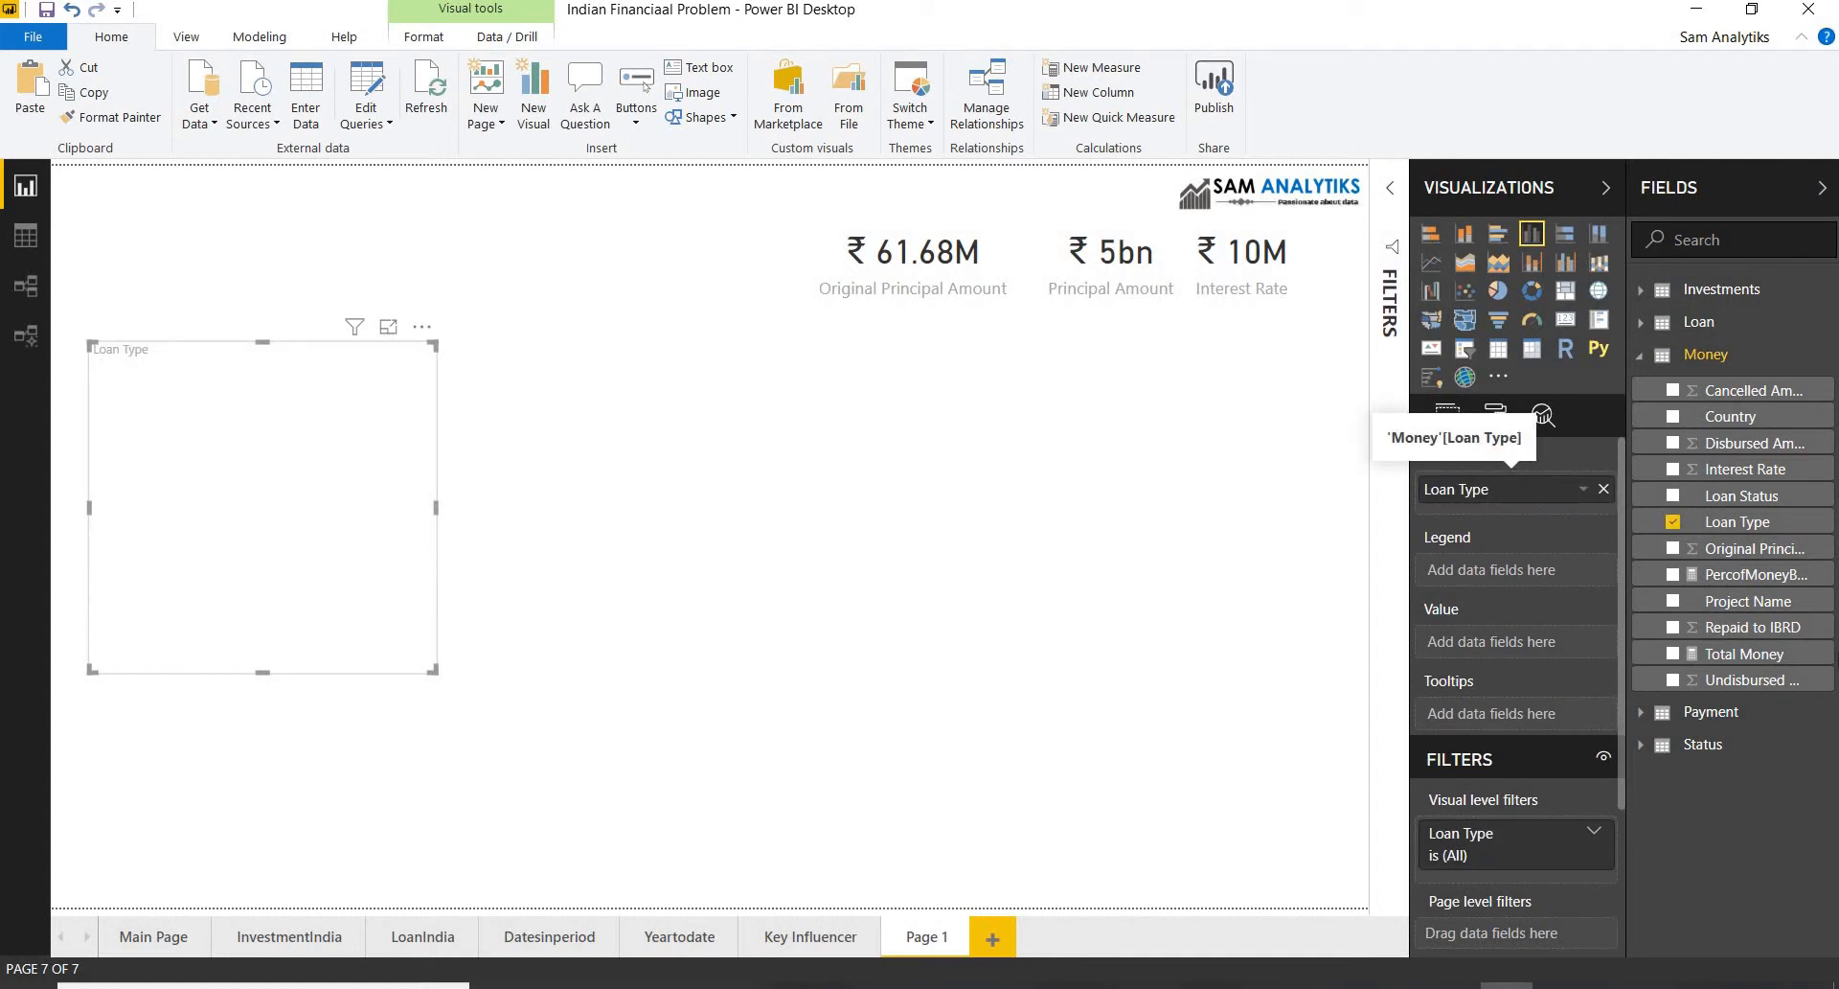
pyautogui.moveTo(1767, 474); pyautogui.dragTo(1581, 646)
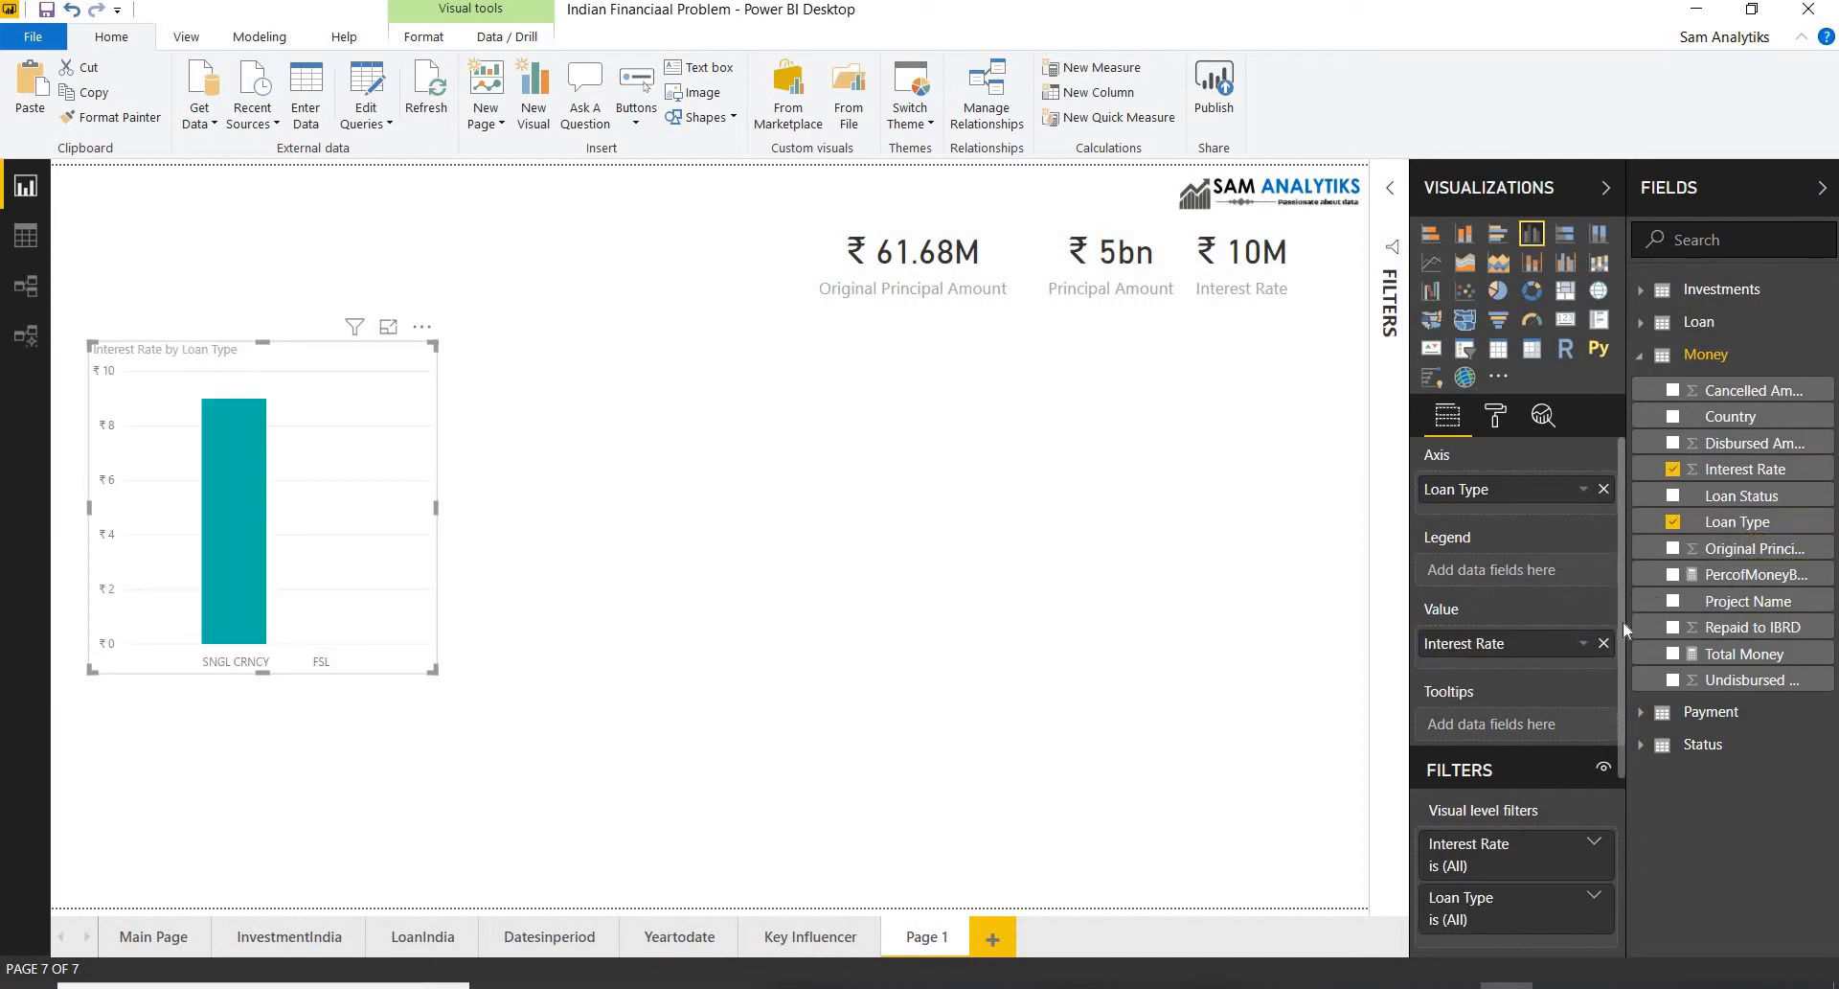
pyautogui.moveTo(1773, 575); pyautogui.dragTo(1571, 666)
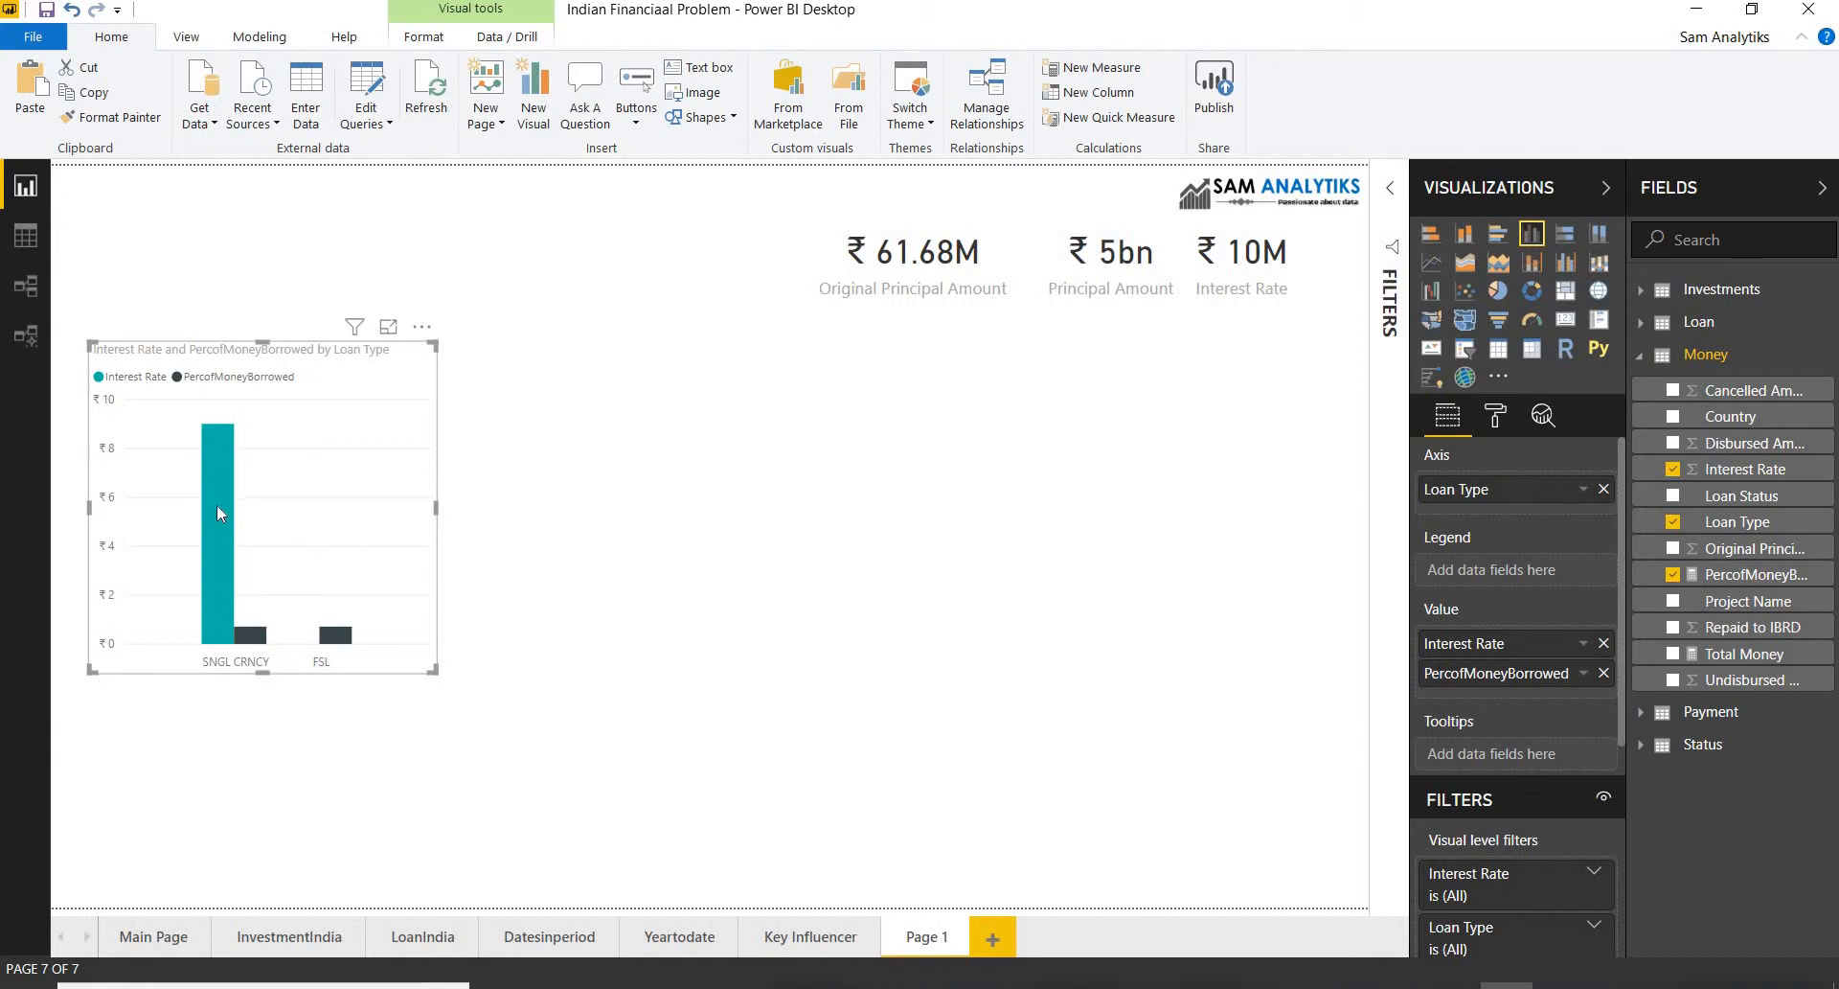
pyautogui.moveTo(222, 480)
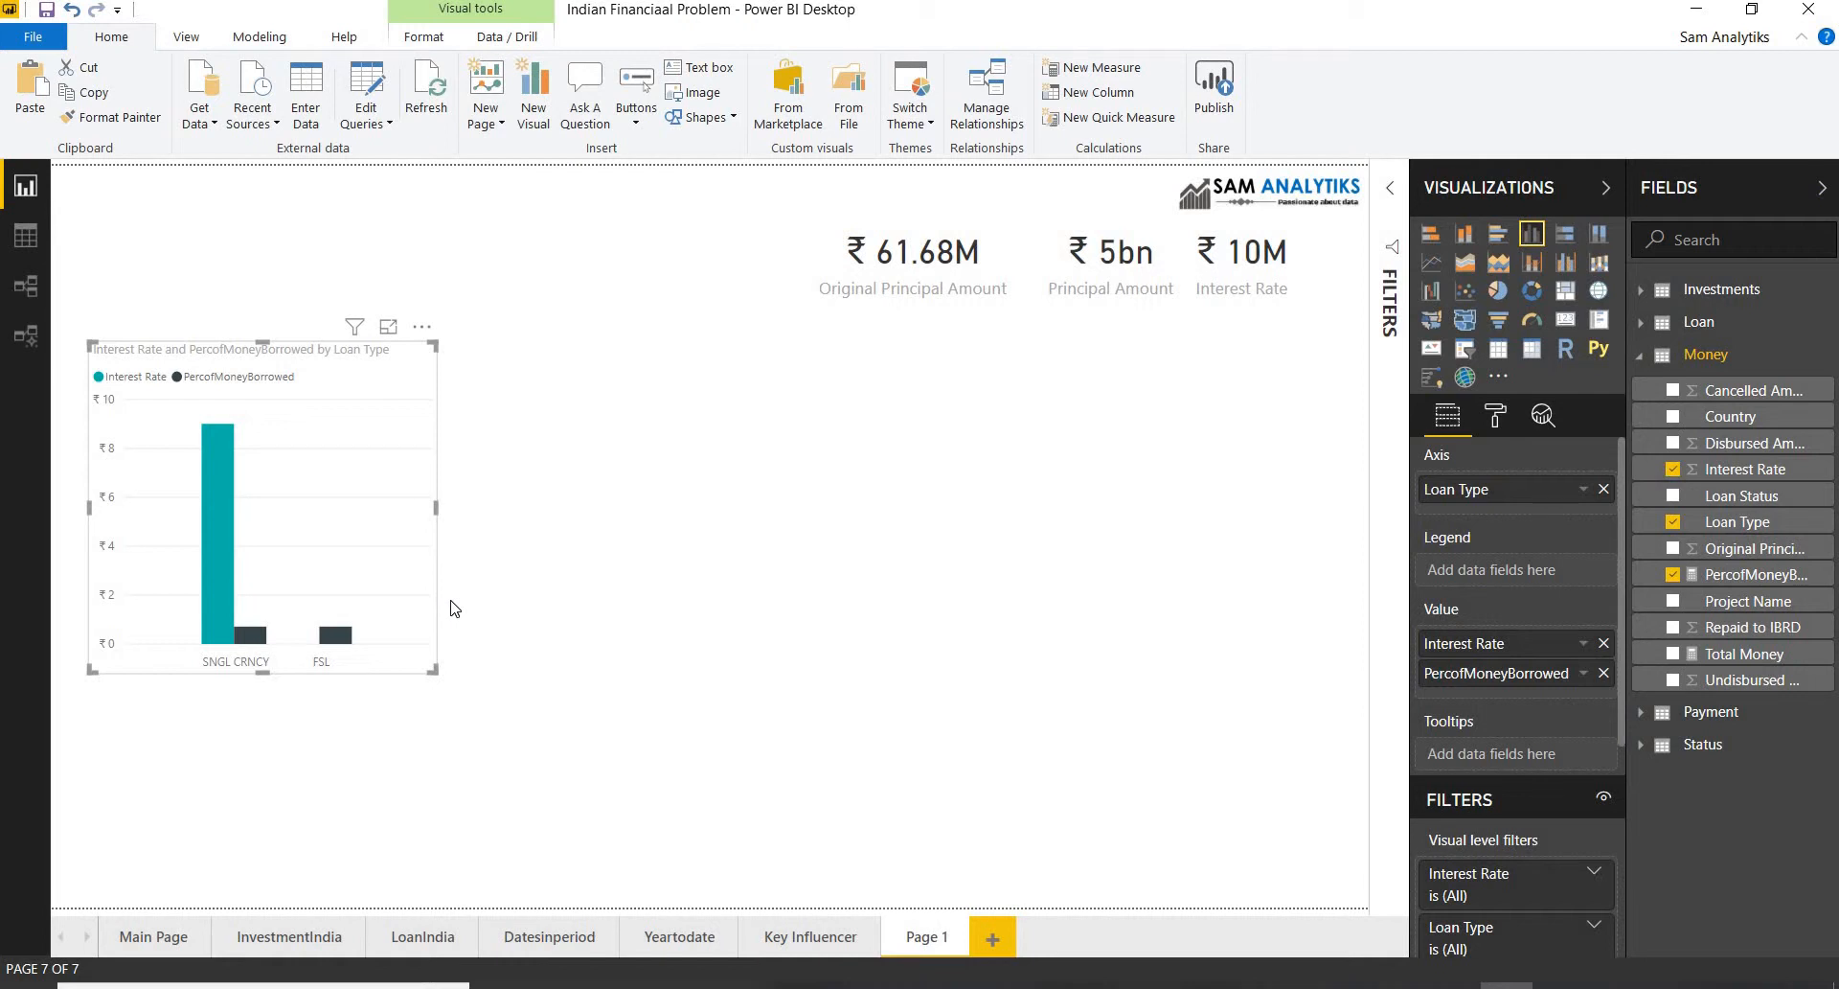
pyautogui.click(589, 547)
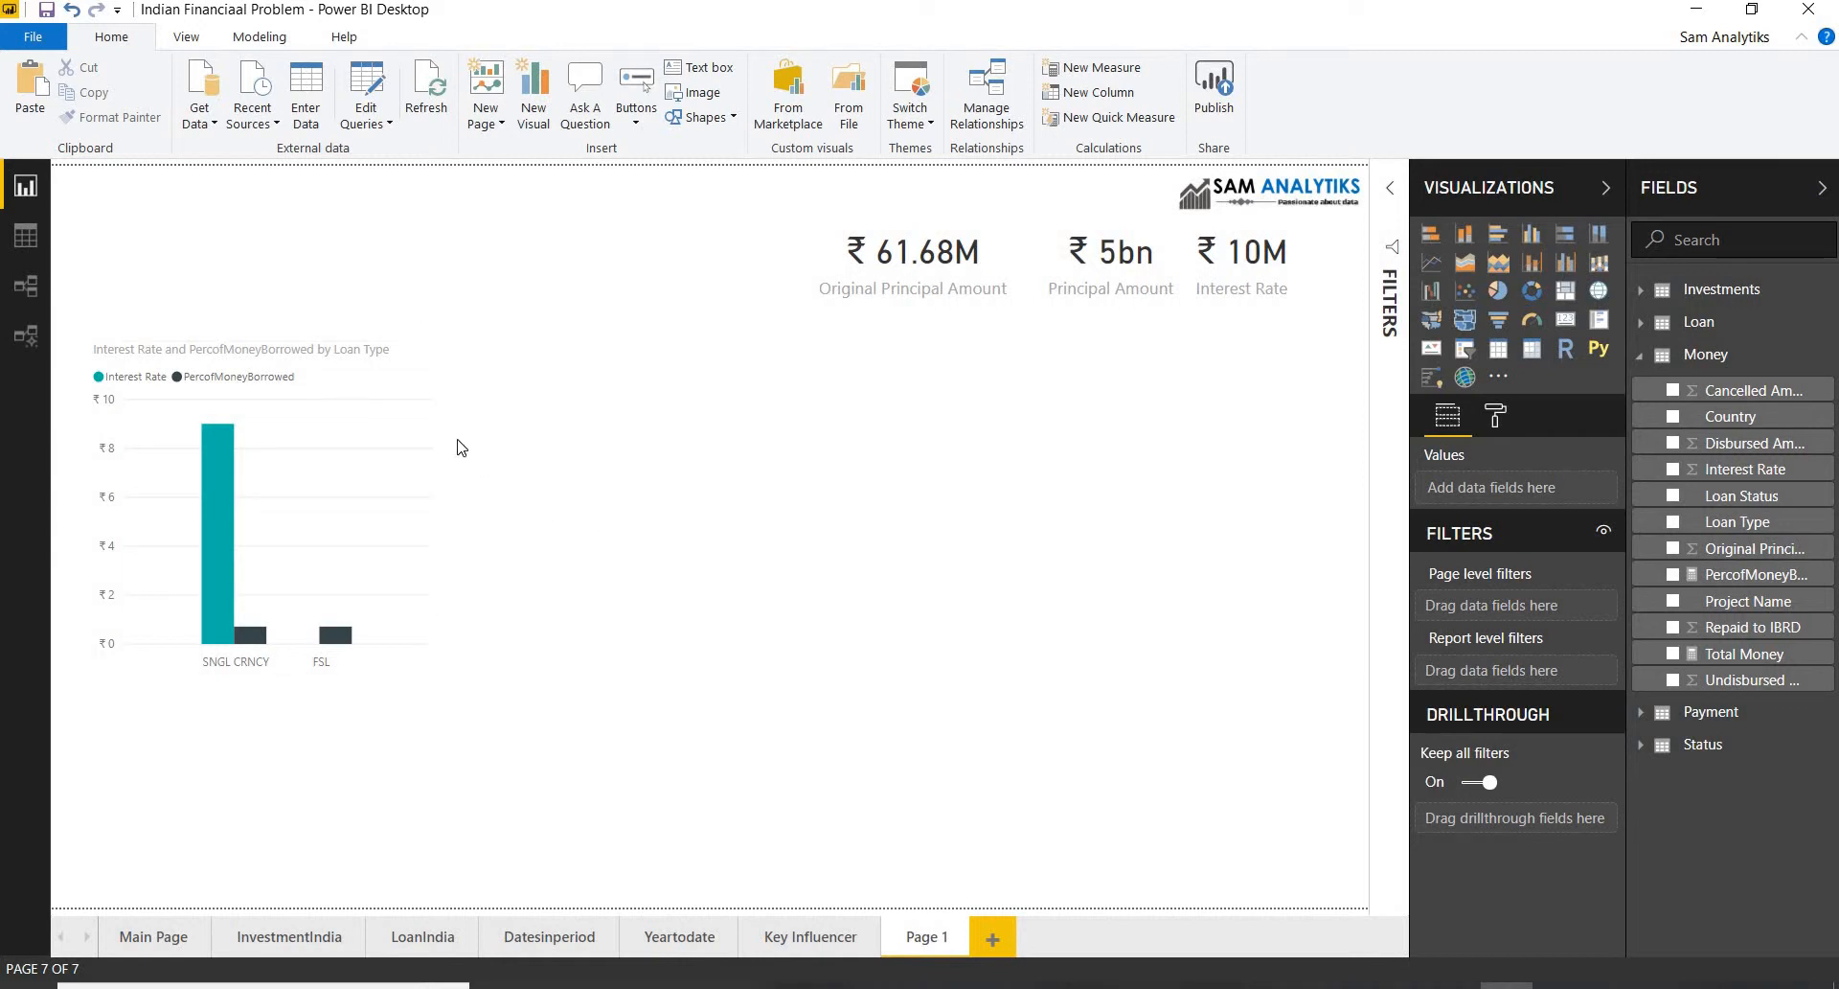
# Step: Create a new measure named NofilteronMoney in the Money table and start a second formula line after the equals sign
pyautogui.click(1829, 359)
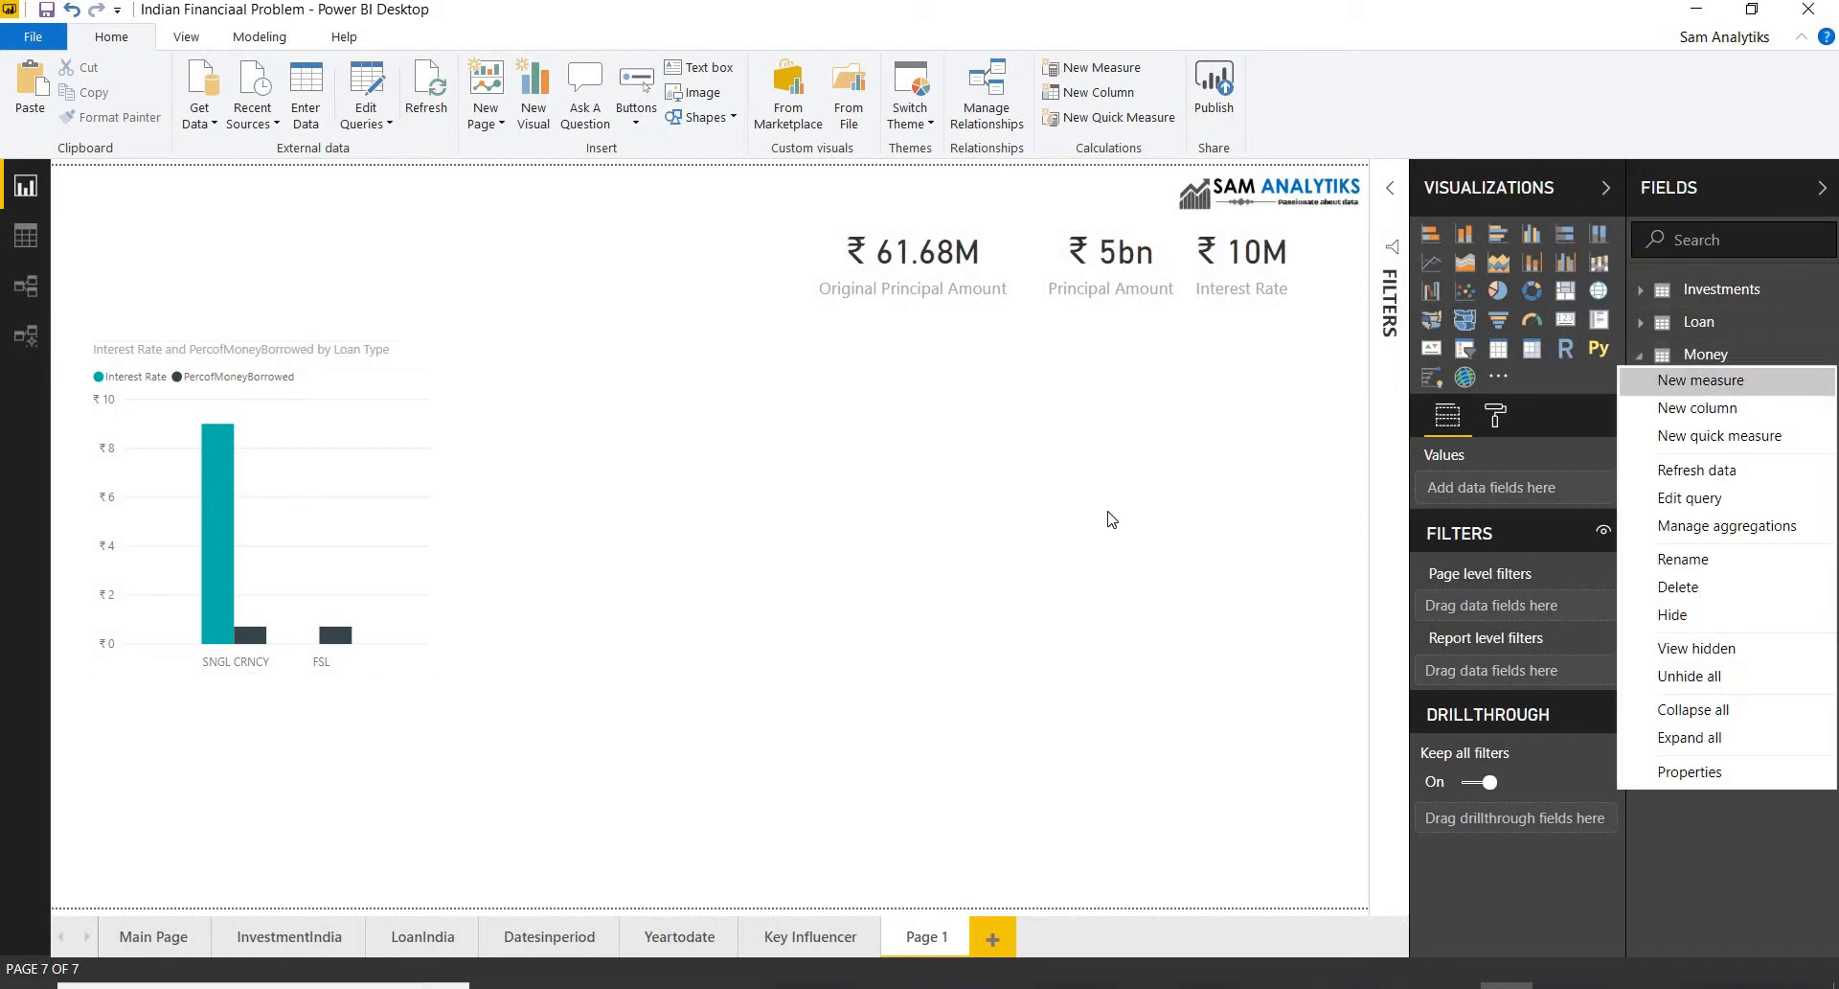
pyautogui.click(1701, 377)
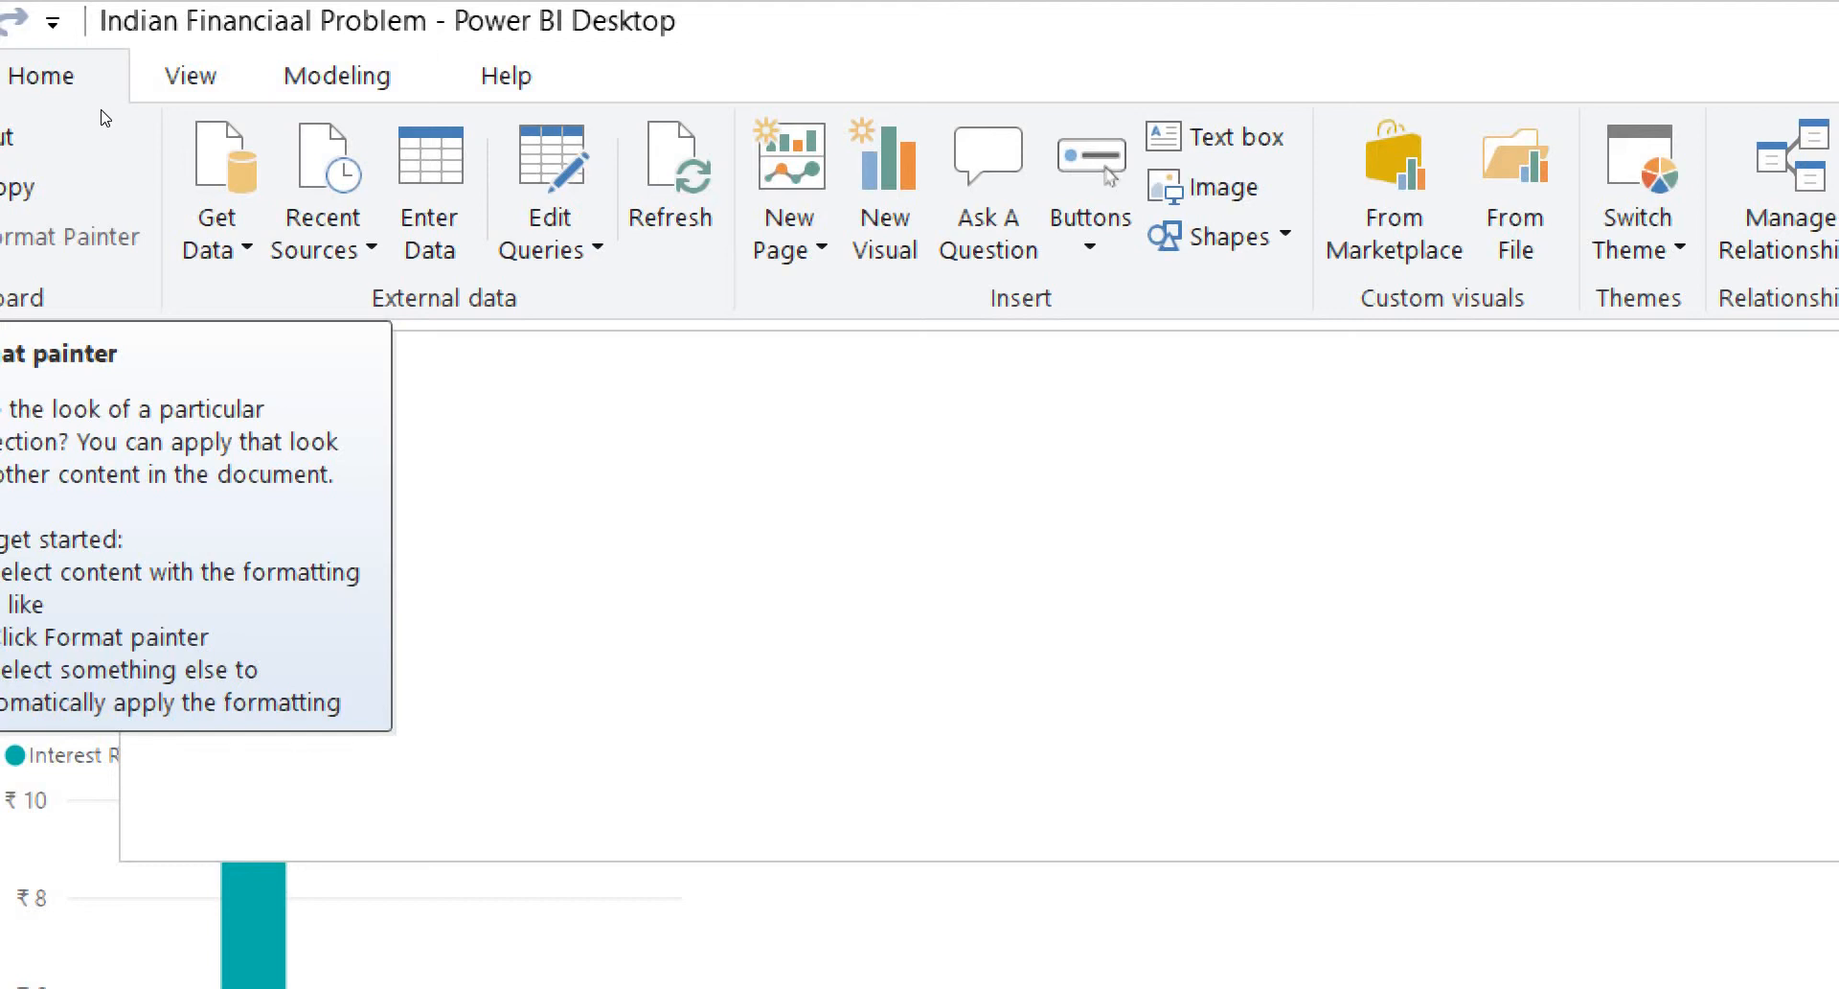
pyautogui.write('No')
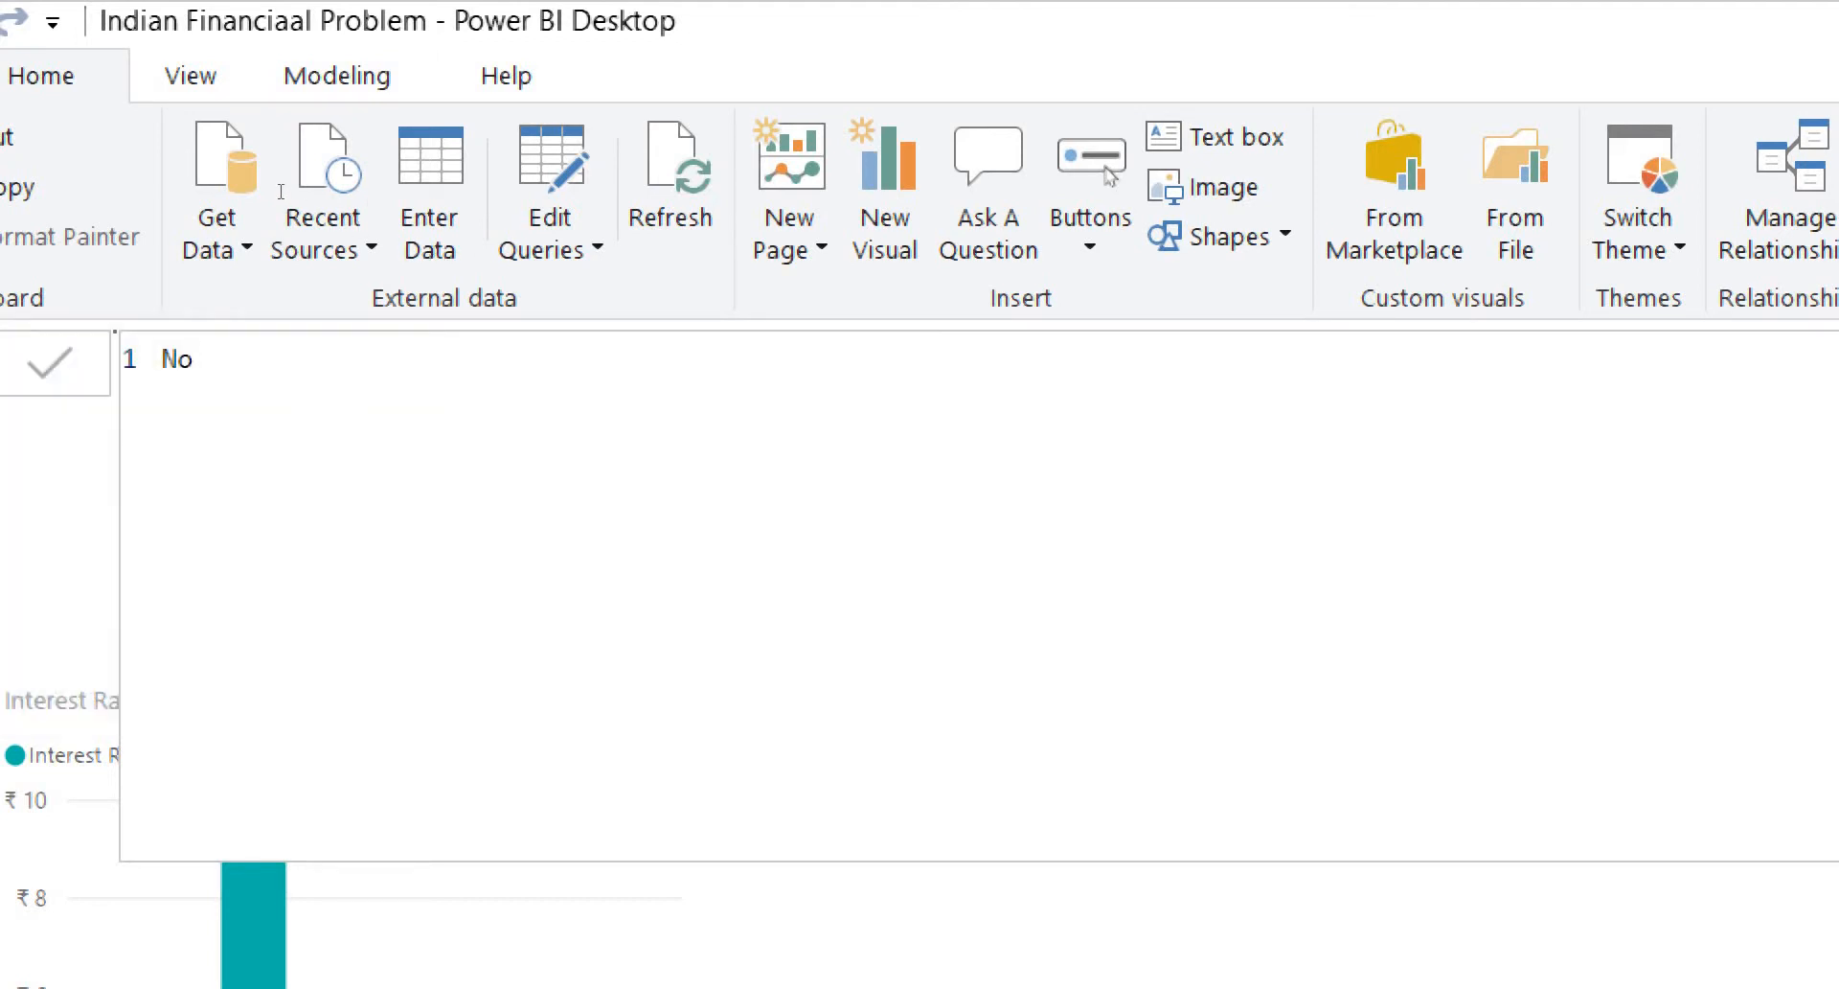
pyautogui.write('filteronM')
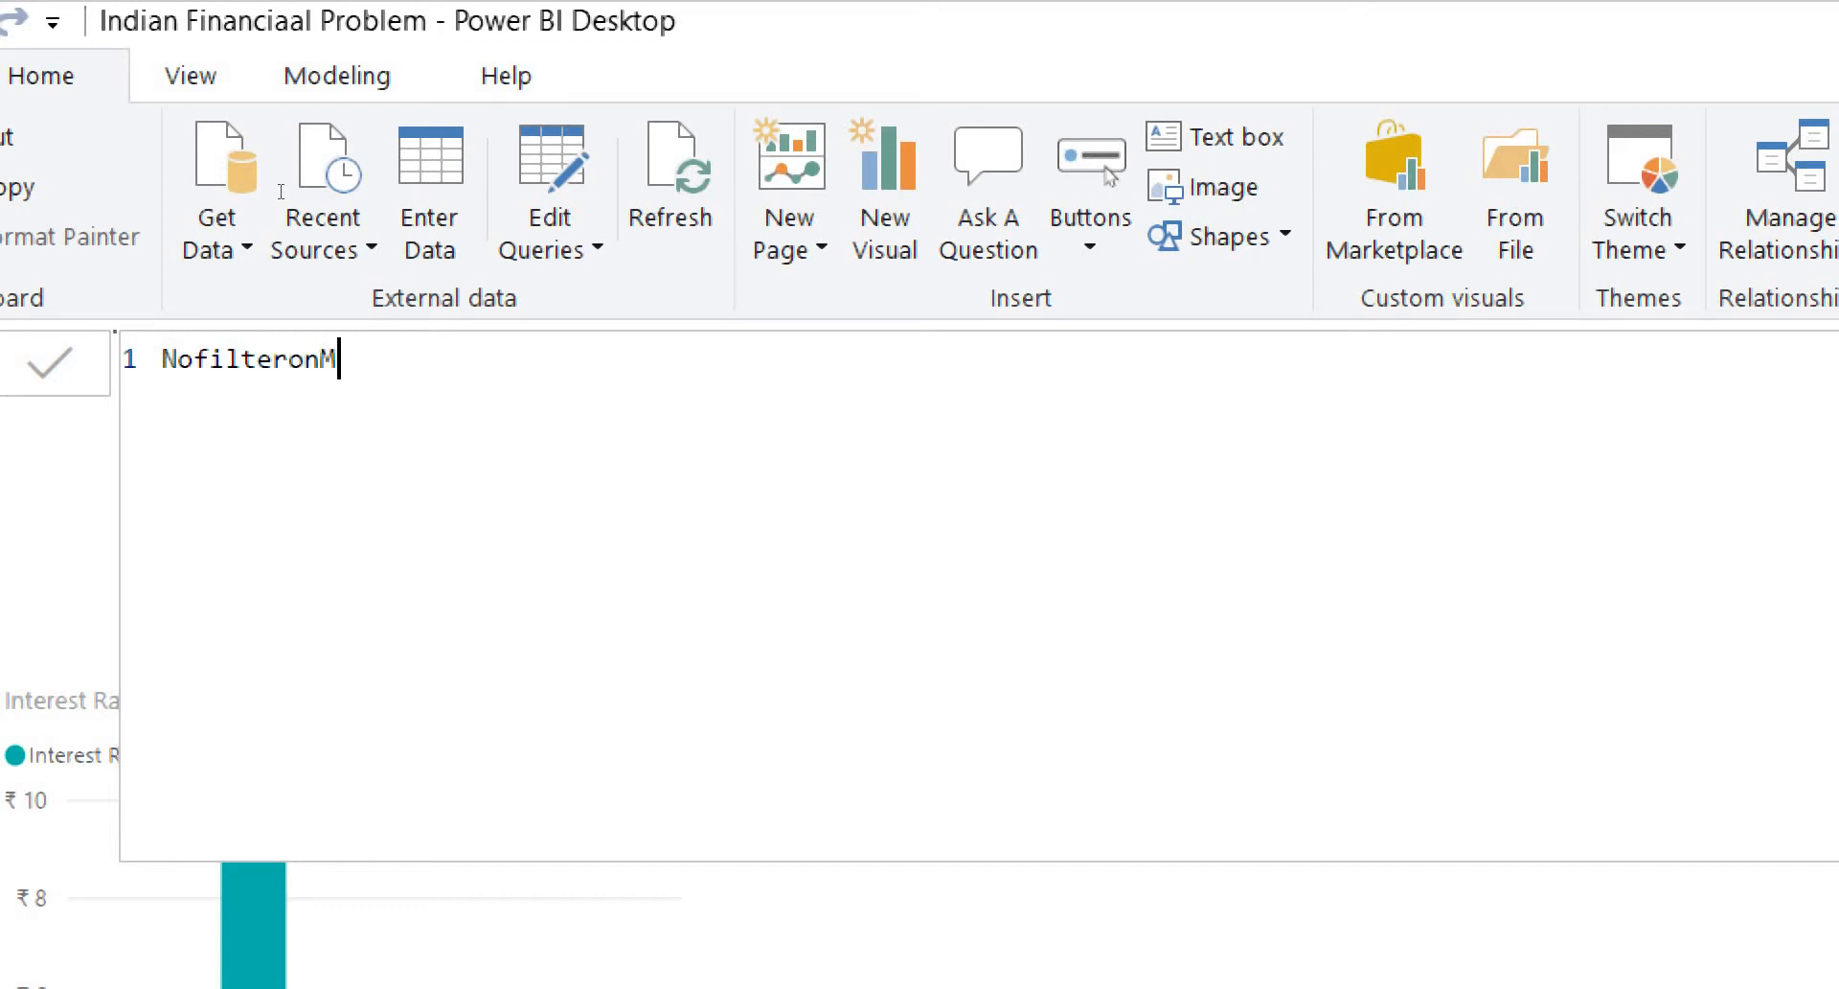
pyautogui.write('oney =')
pyautogui.hotkey('shift', 'Return')
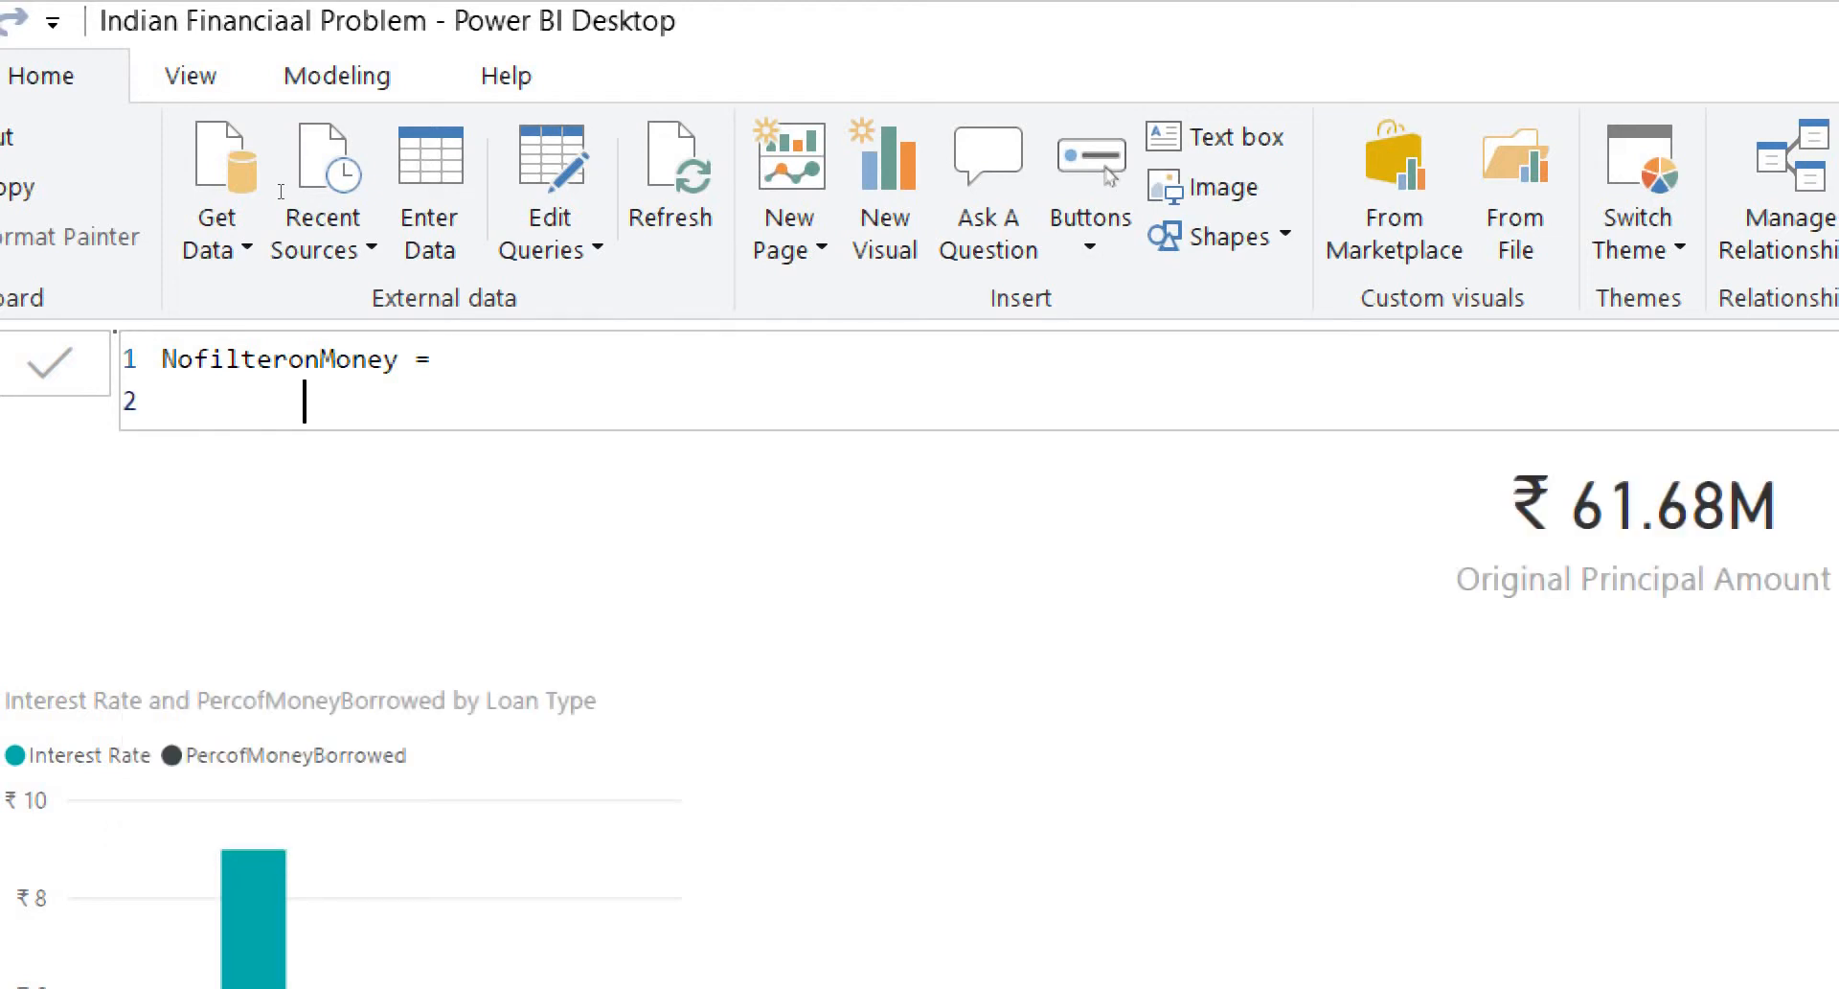
# Step: Open a Calculate function on line 2 and give it the expression [Total Disbursed Amount] followed by a comma on line 3
pyautogui.press('Tab')
pyautogui.write('Ca')
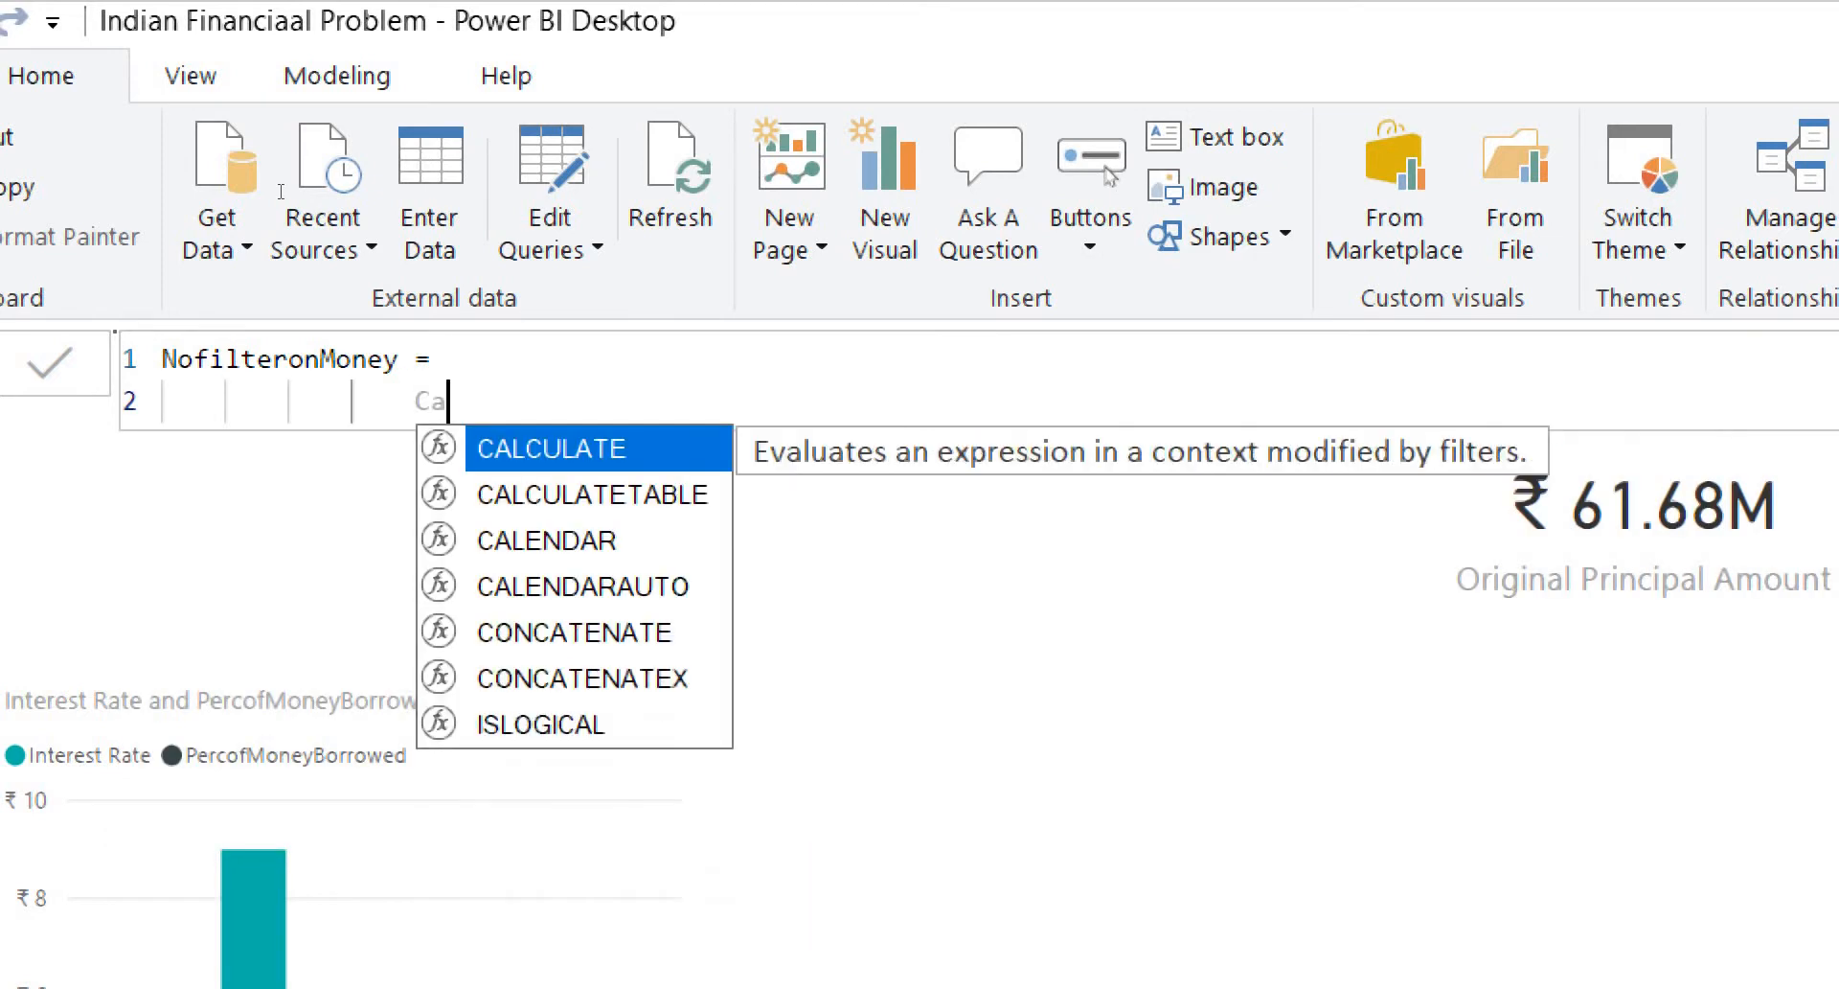
pyautogui.write('lculate')
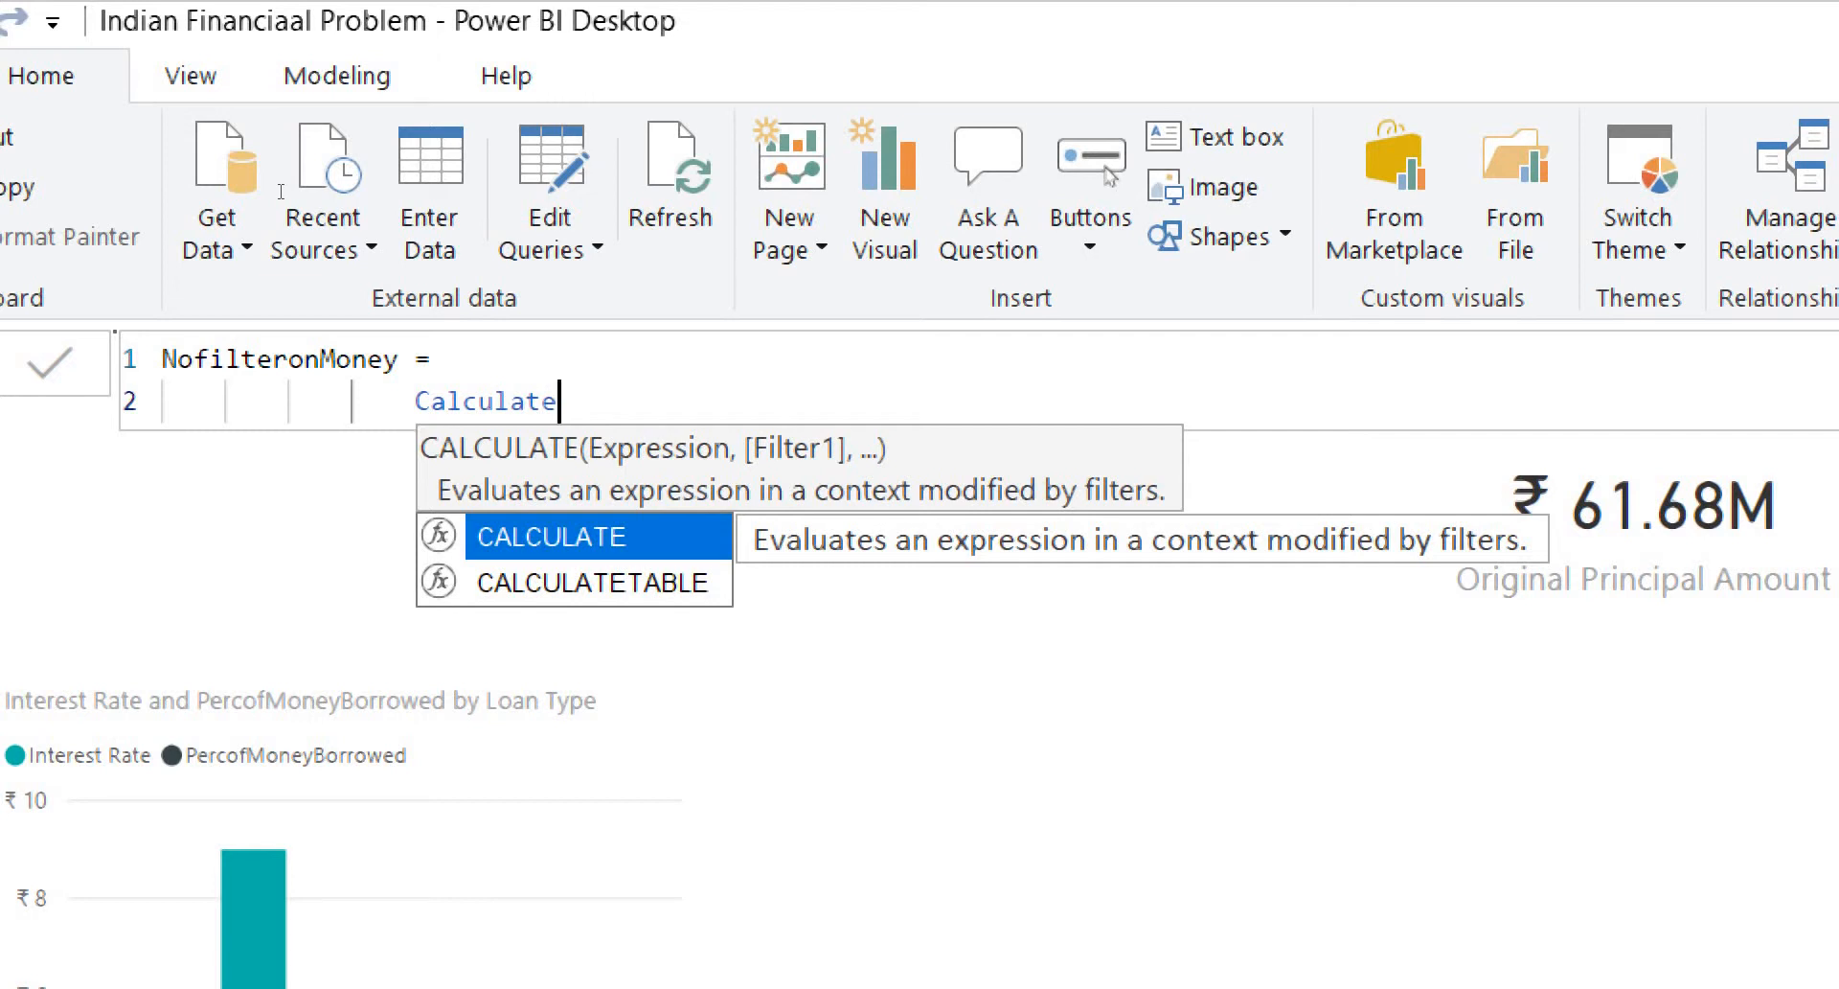
pyautogui.write('(')
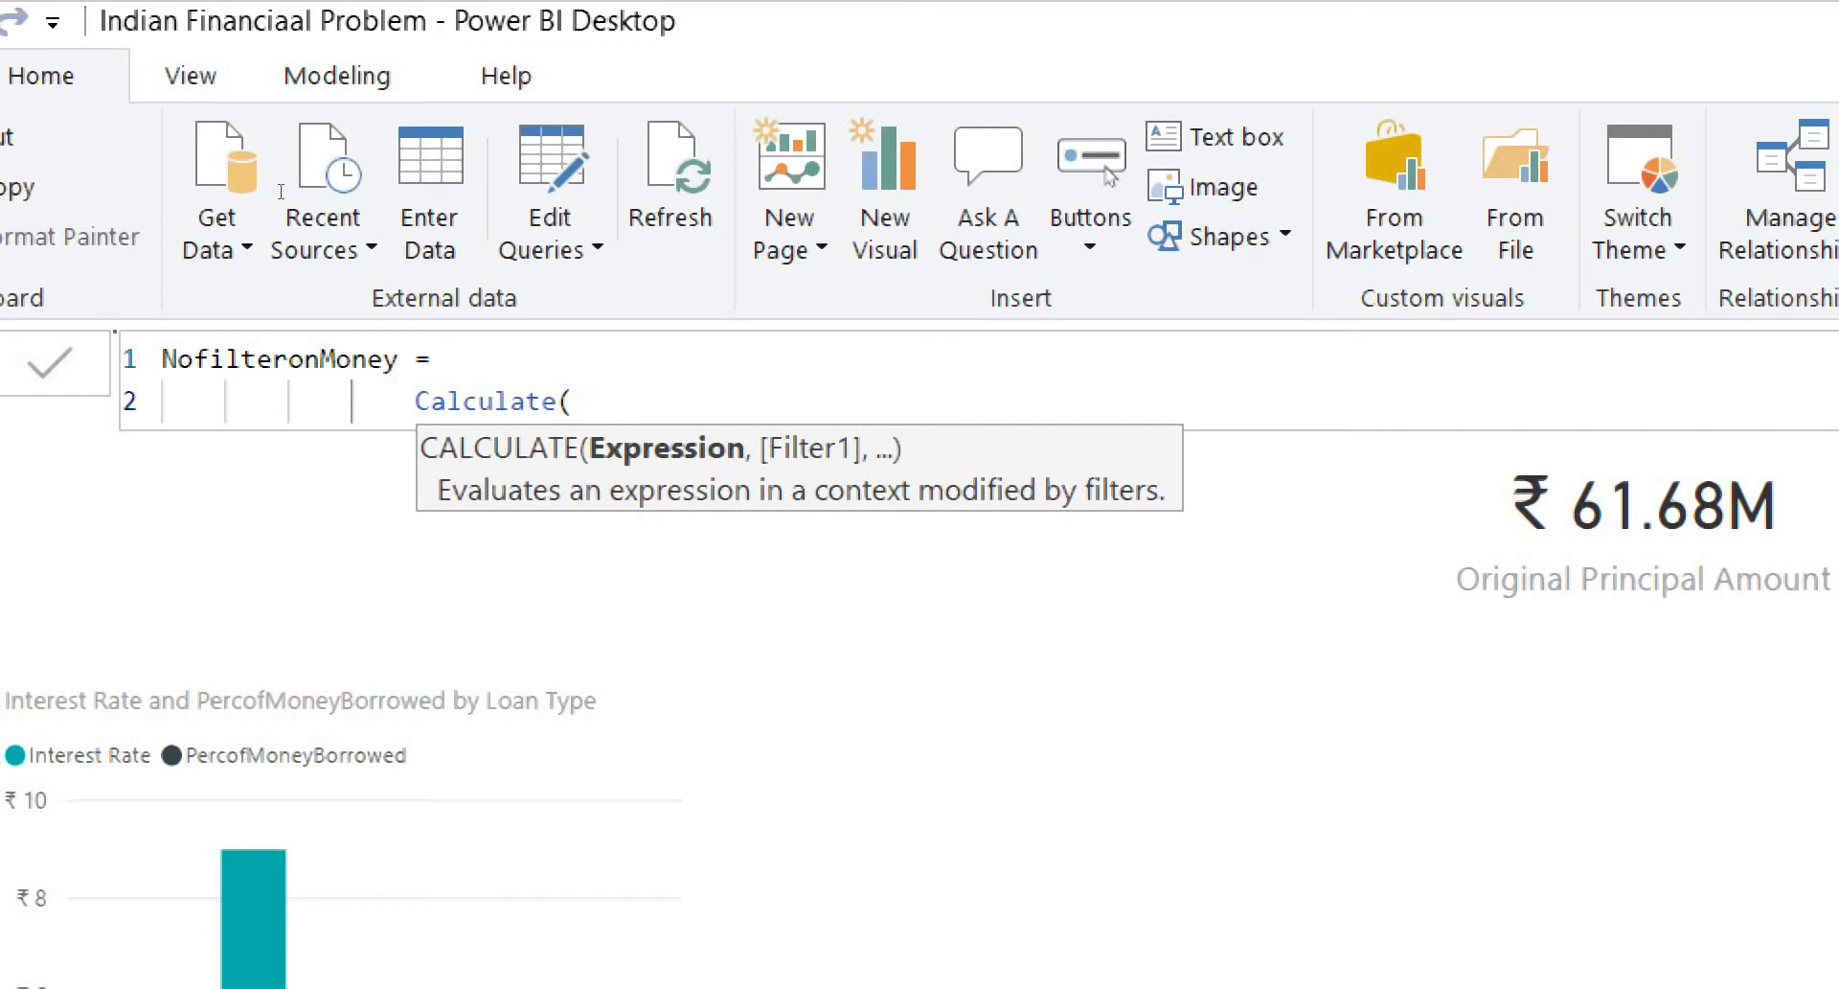
pyautogui.press('Return')
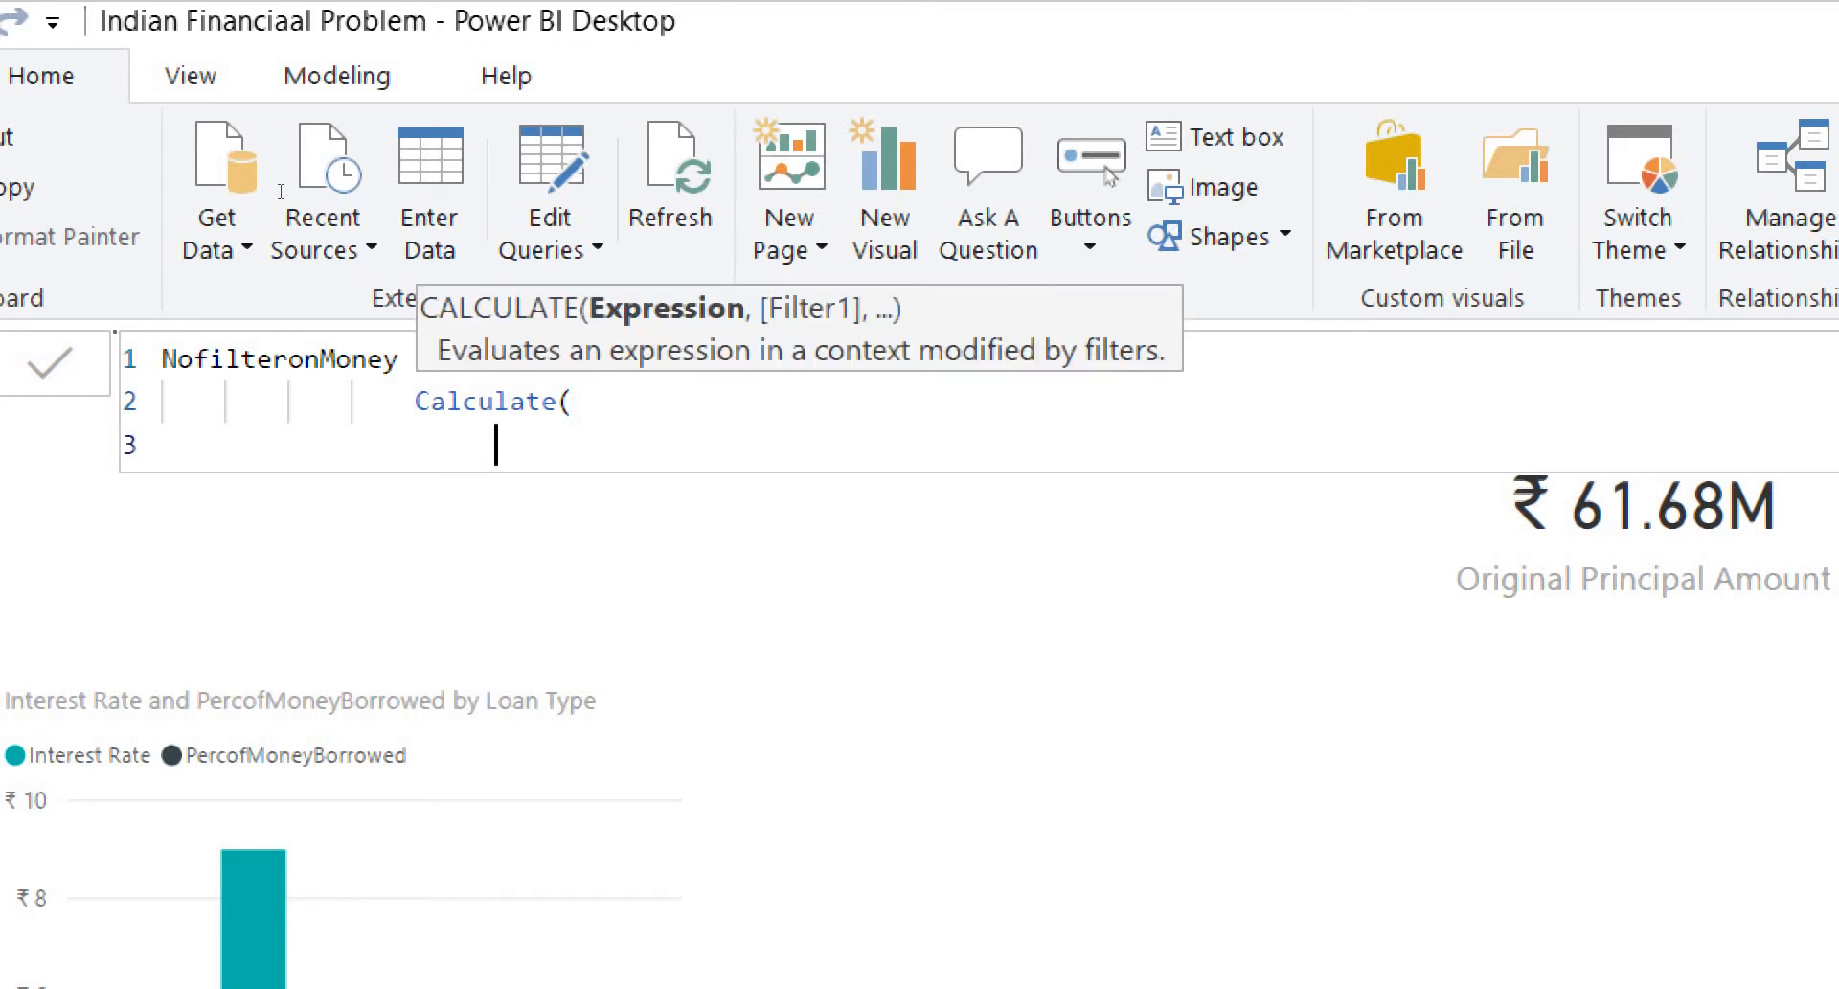
pyautogui.press('Tab')
pyautogui.write('[Total')
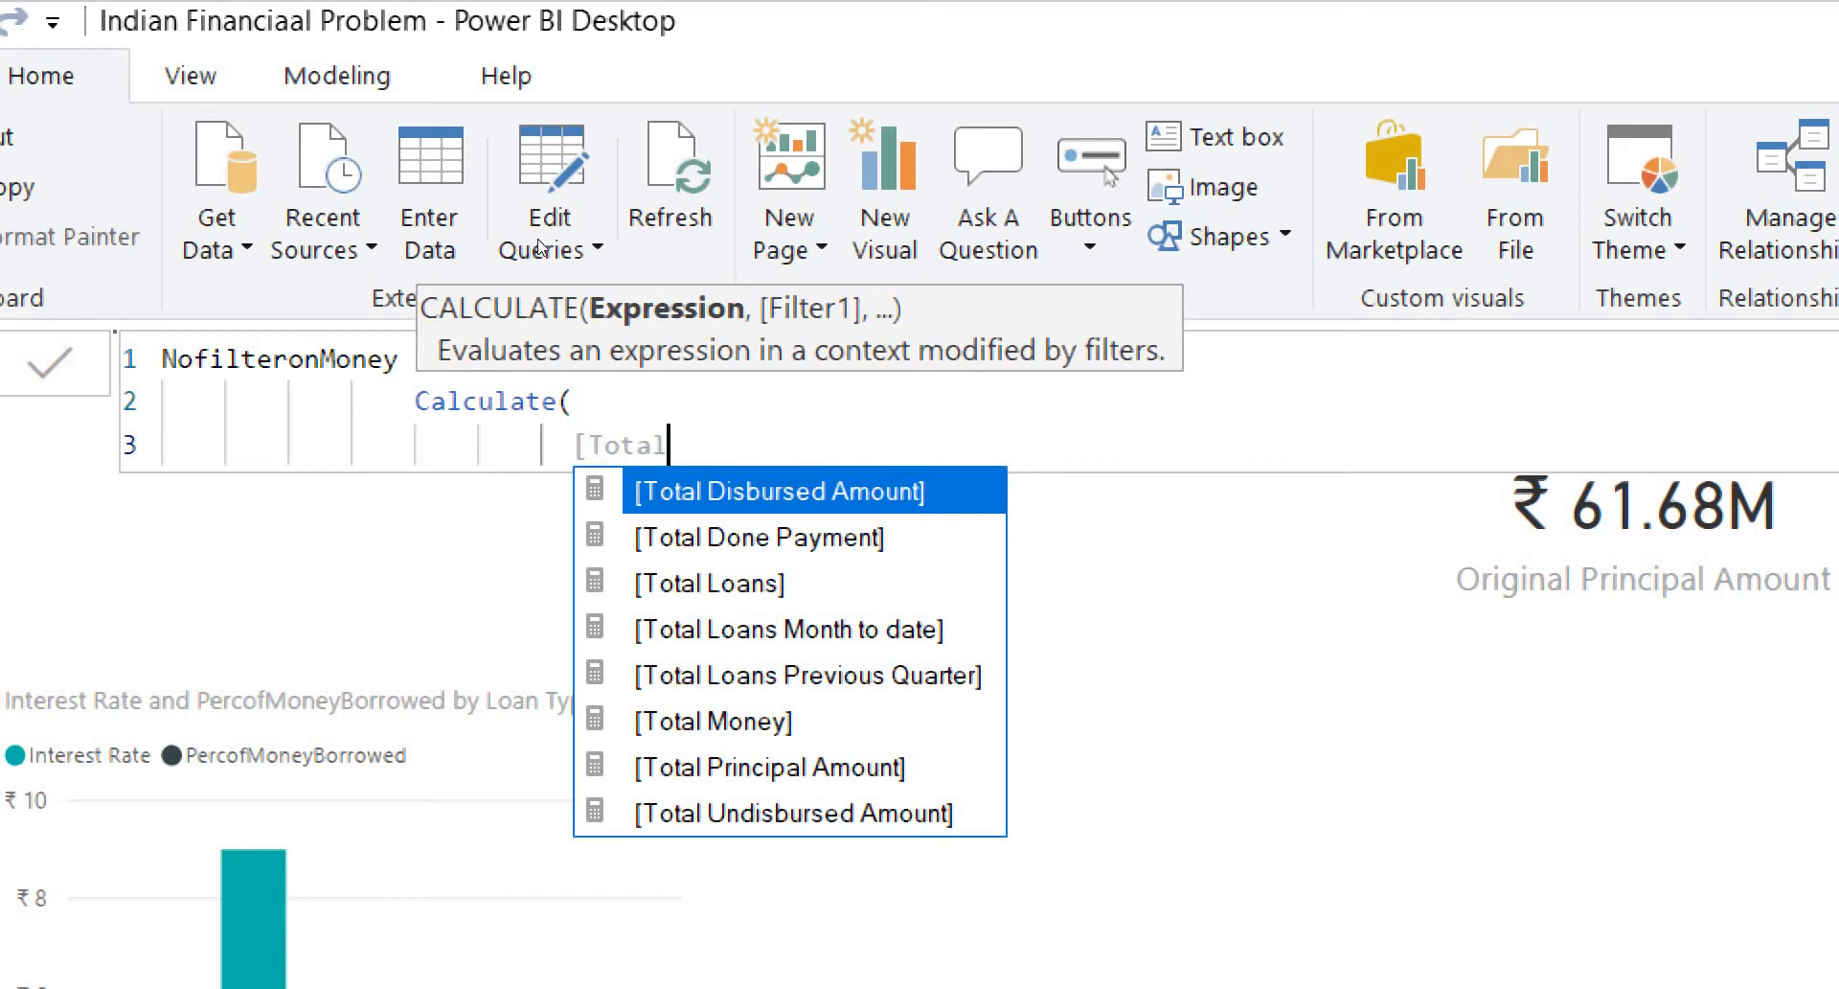
pyautogui.press('Tab')
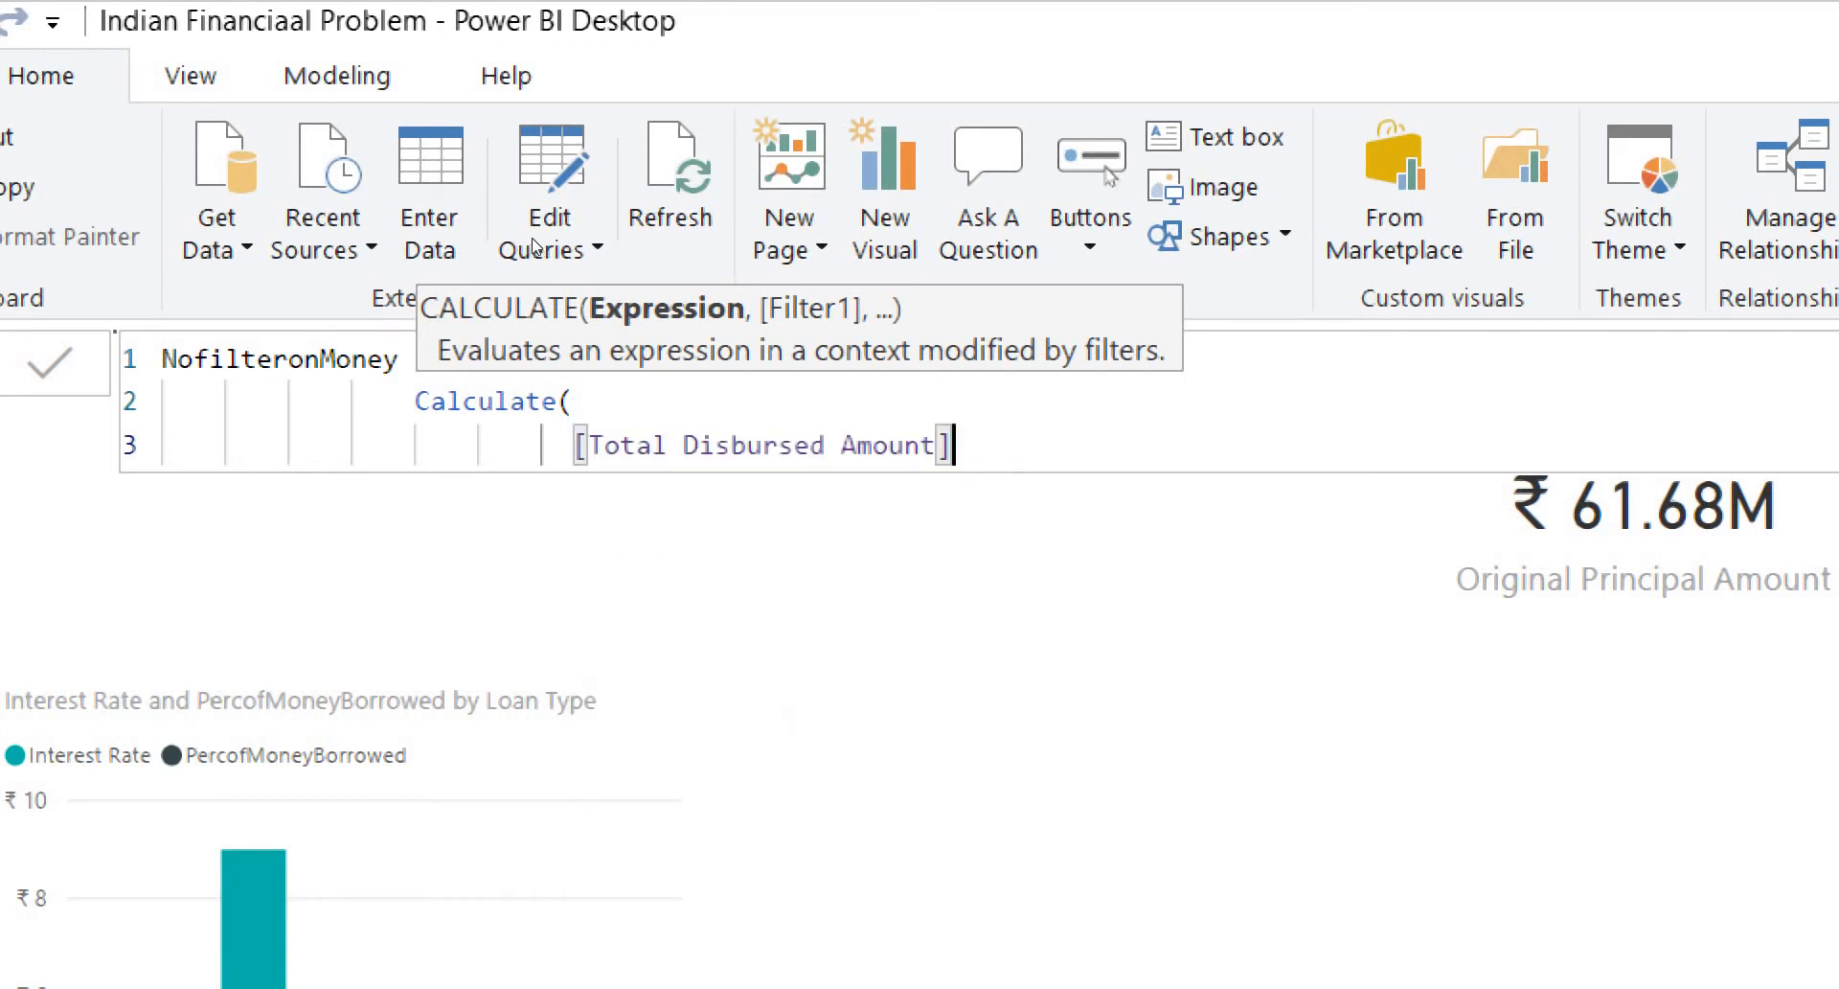
pyautogui.write(',')
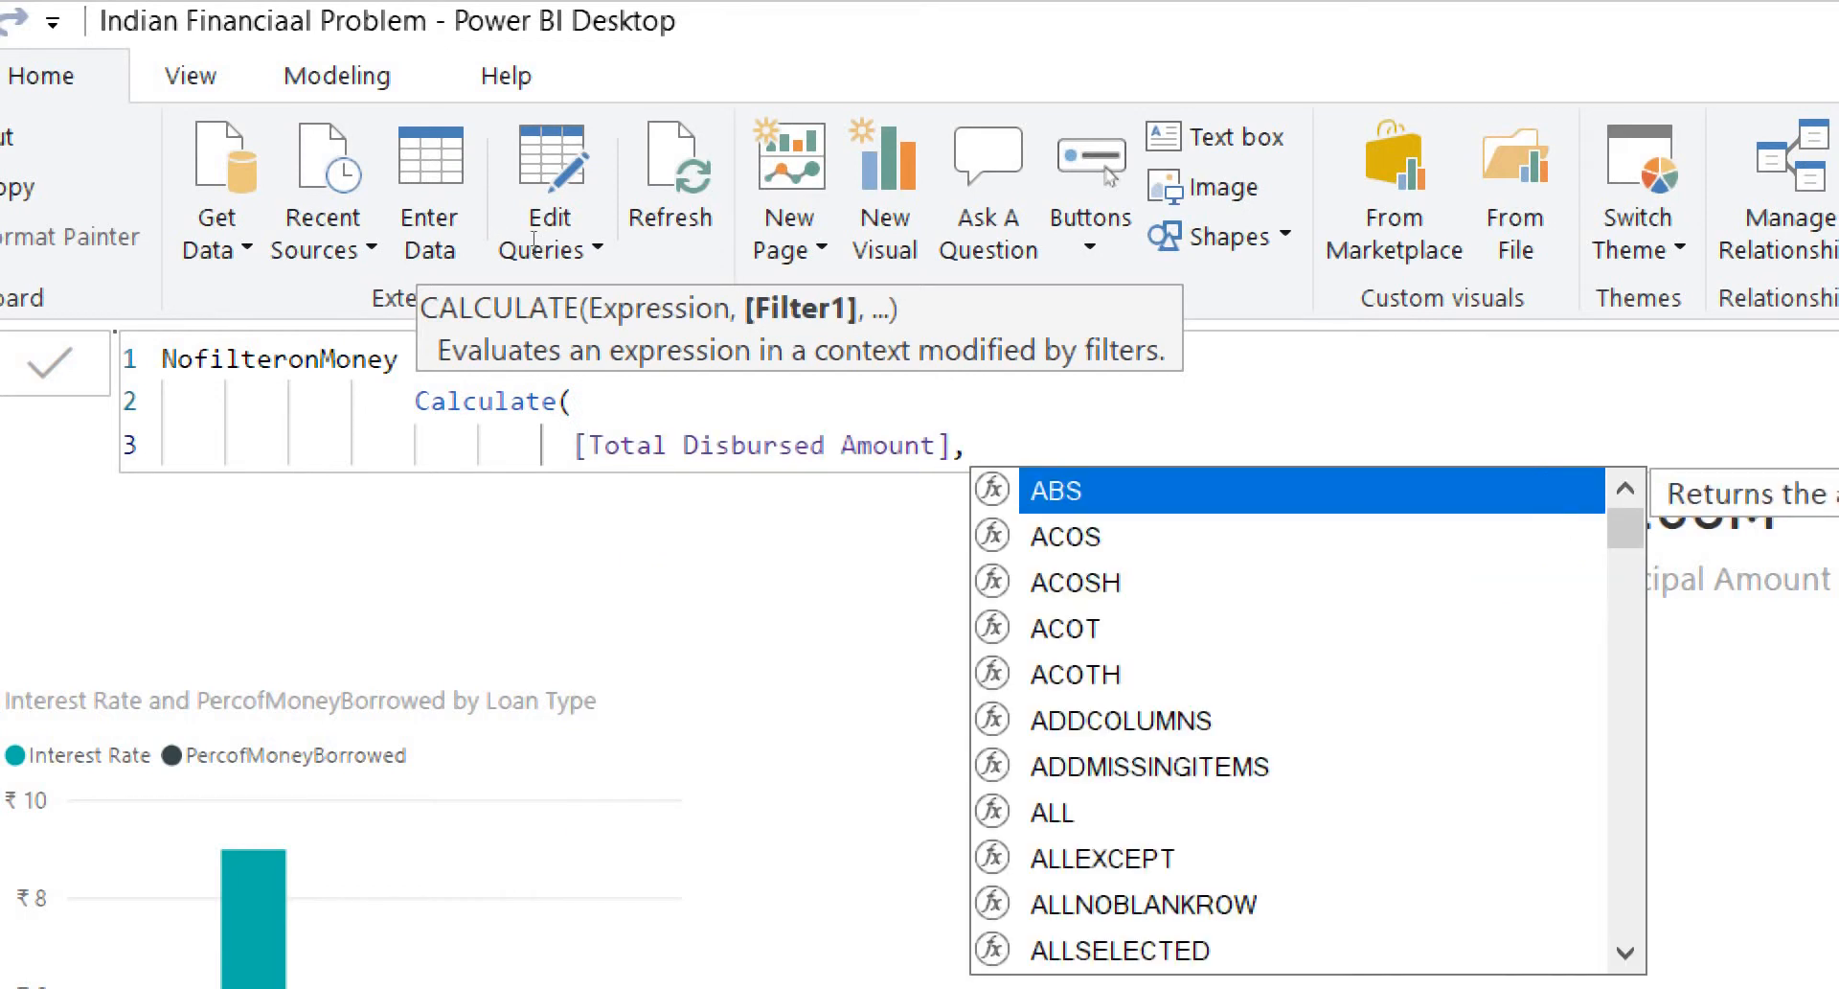
# Step: Add ALLEXCEPT on line 4 as the Calculate filter, with Loan as its table name followed by a comma
pyautogui.press('Return')
pyautogui.write('Alle')
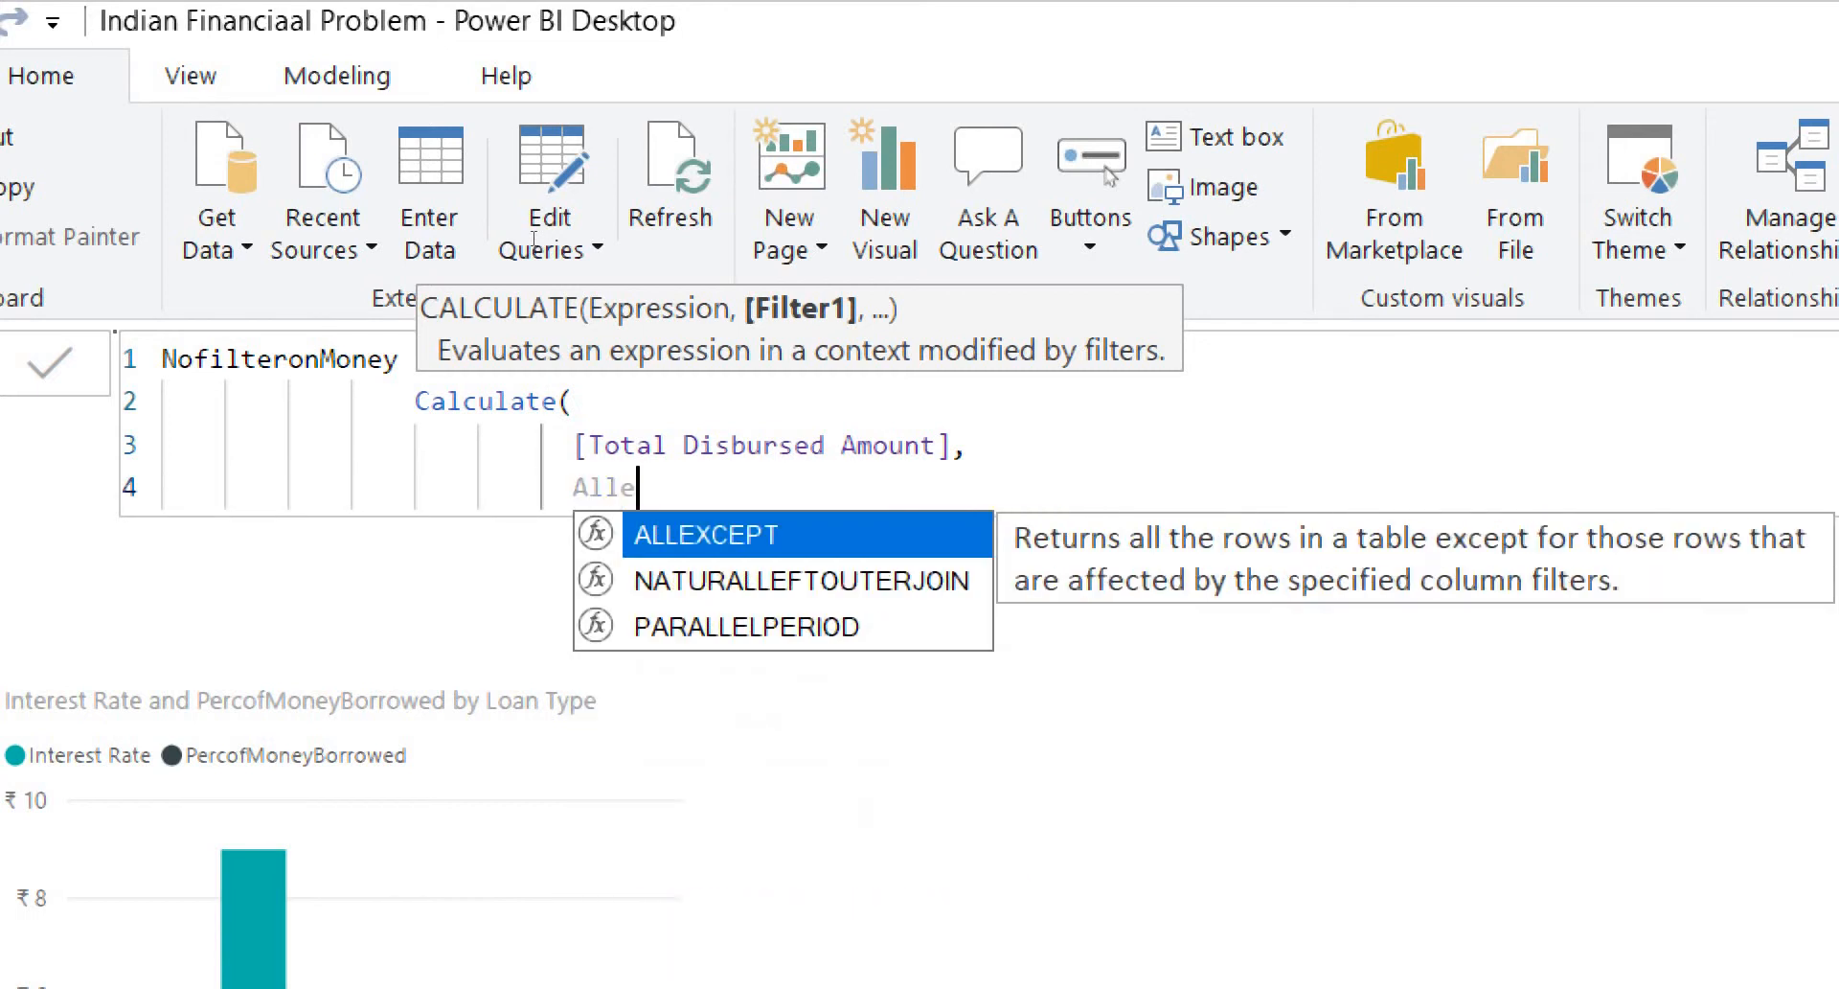
pyautogui.press('Tab')
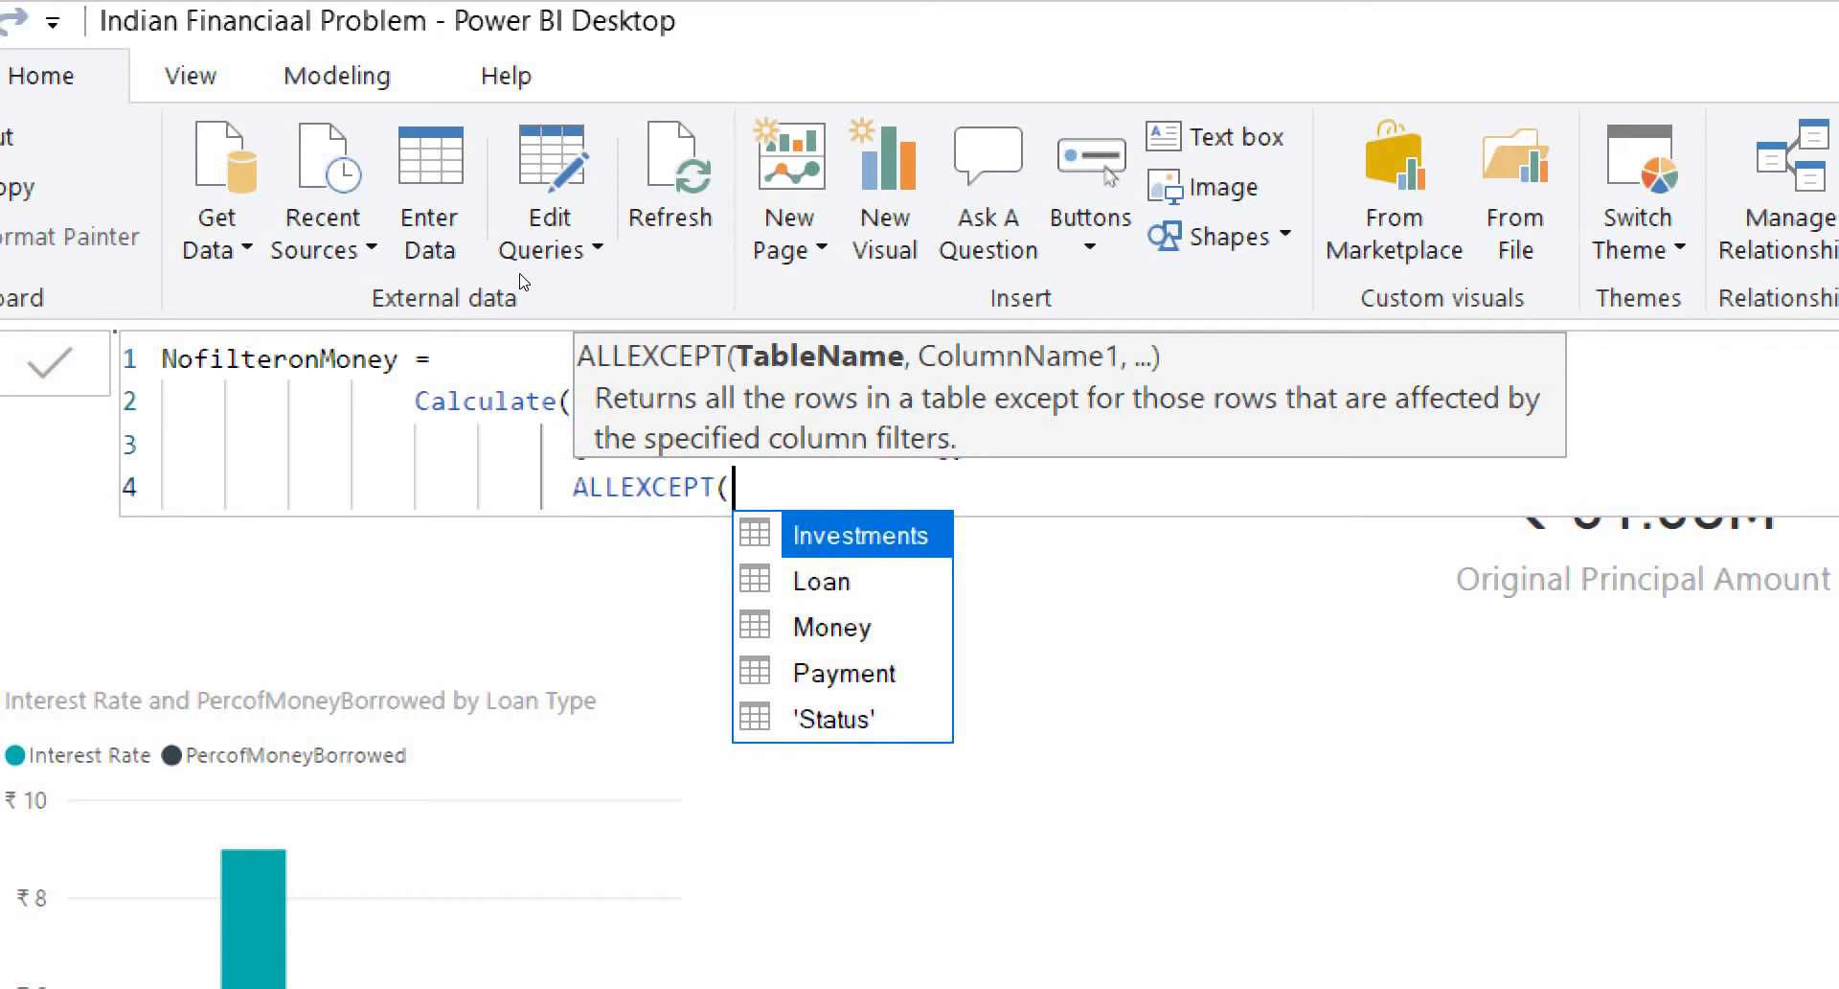
pyautogui.press('Down')
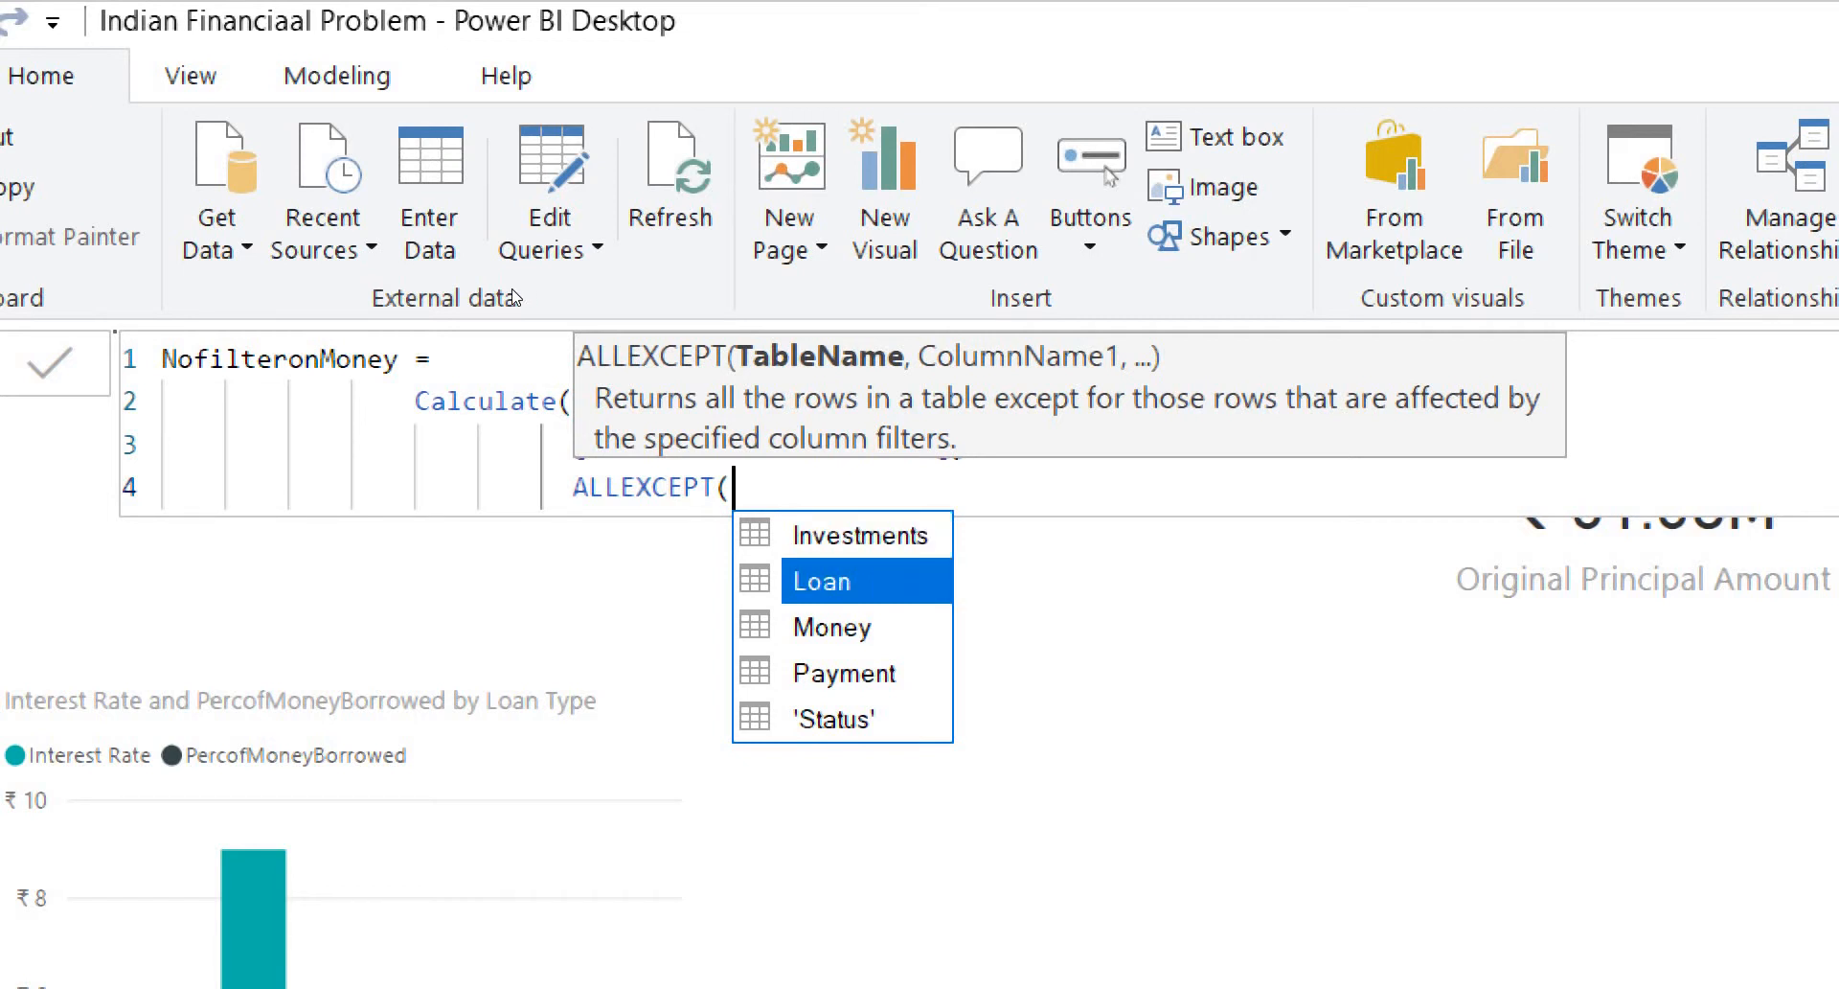
pyautogui.press('Tab')
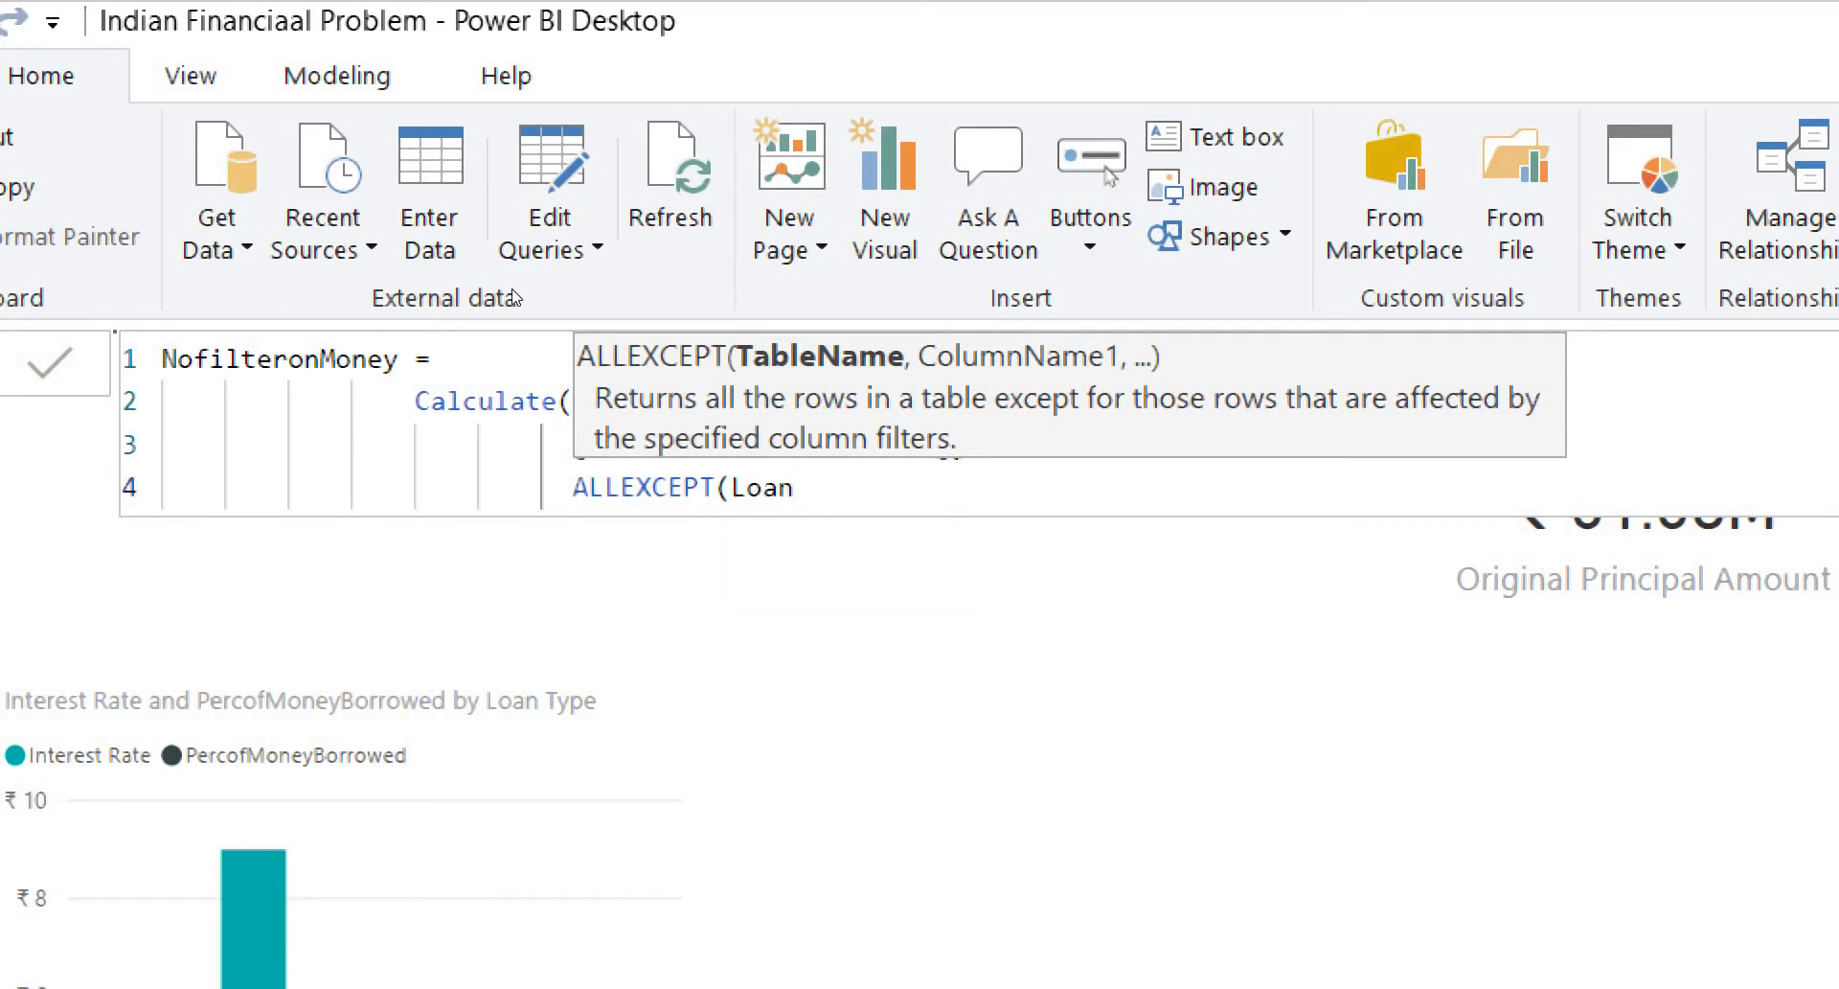
pyautogui.write(',')
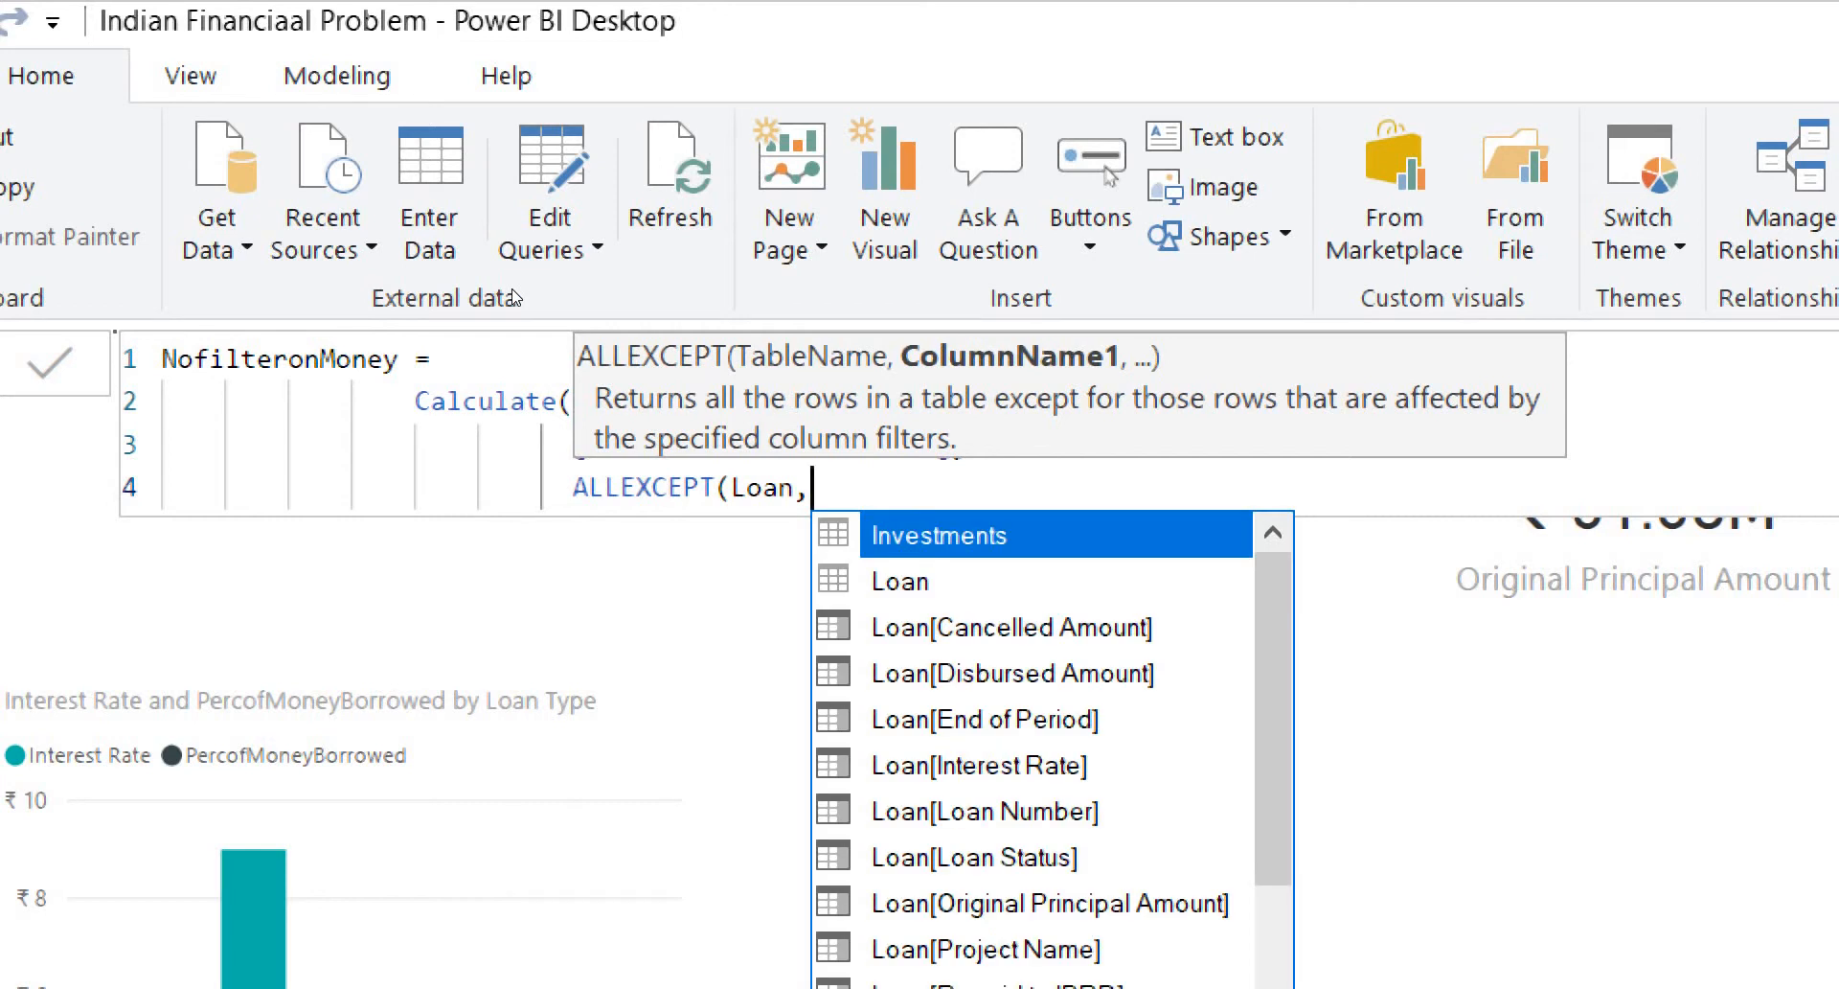
# Step: Enter Loan[Disbursed Amount] on its own indented line as the first column of ALLEXCEPT
pyautogui.hotkey('shift', 'Return')
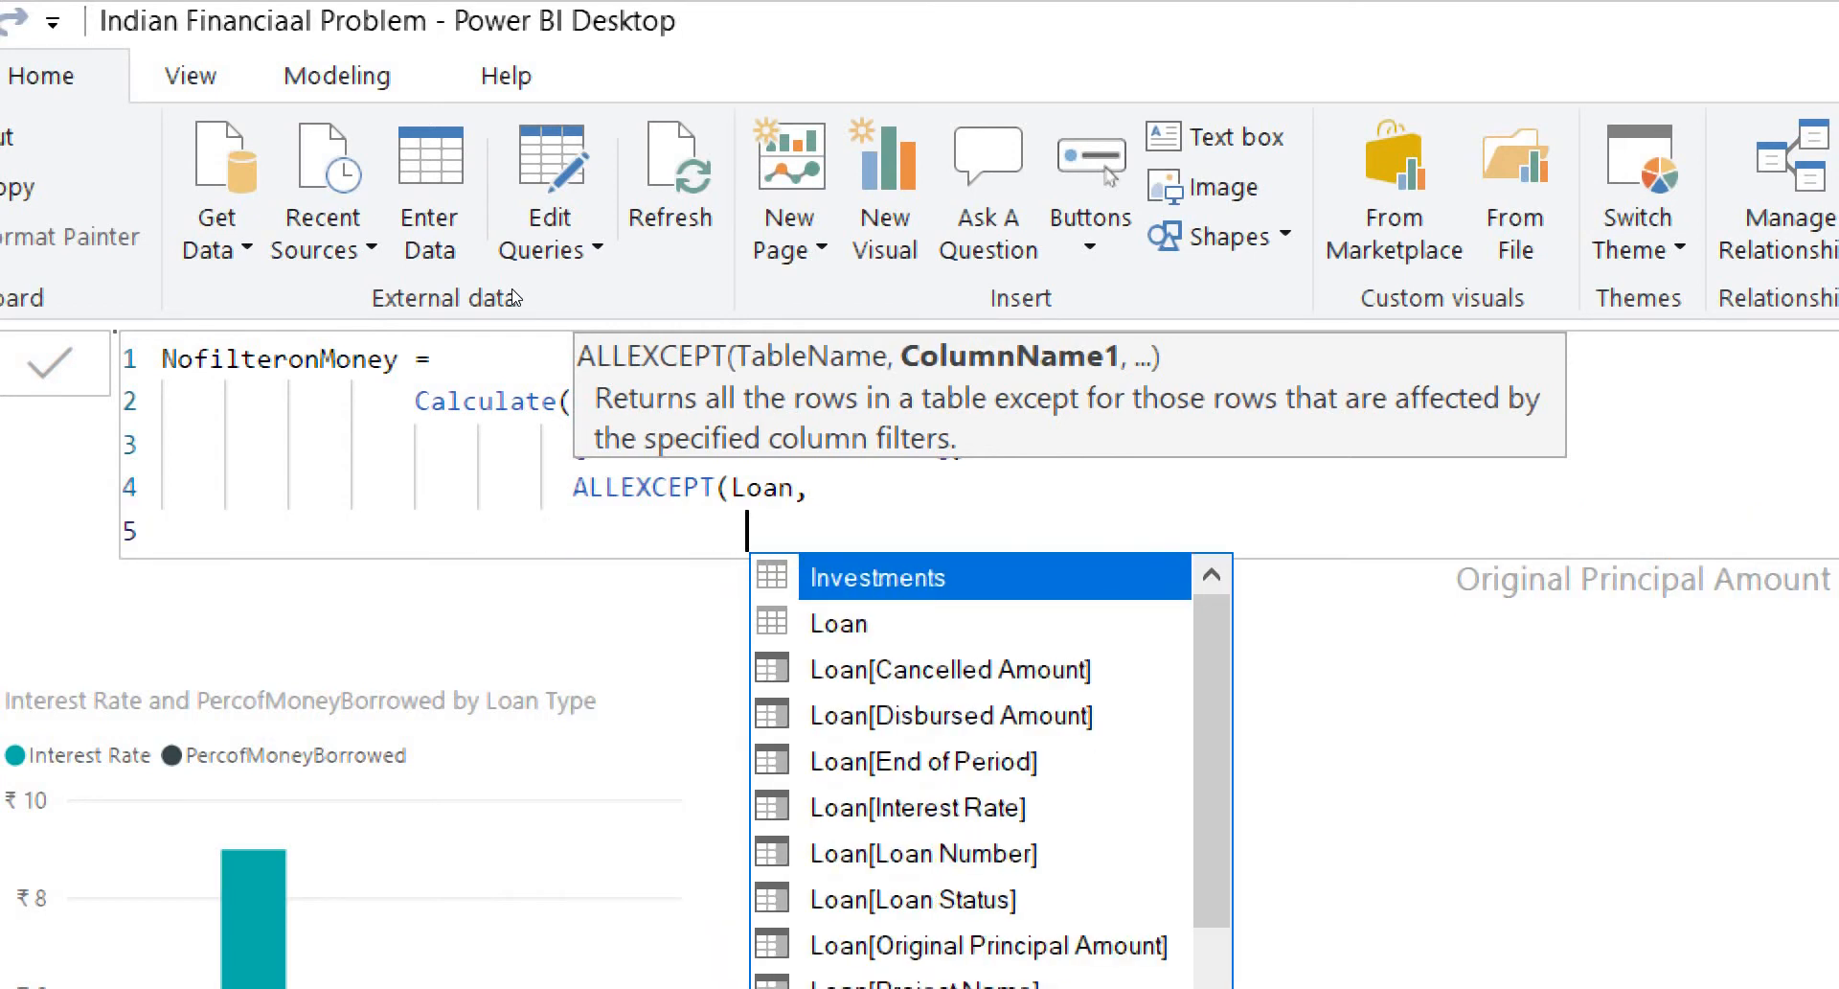
pyautogui.press('BackSpace')
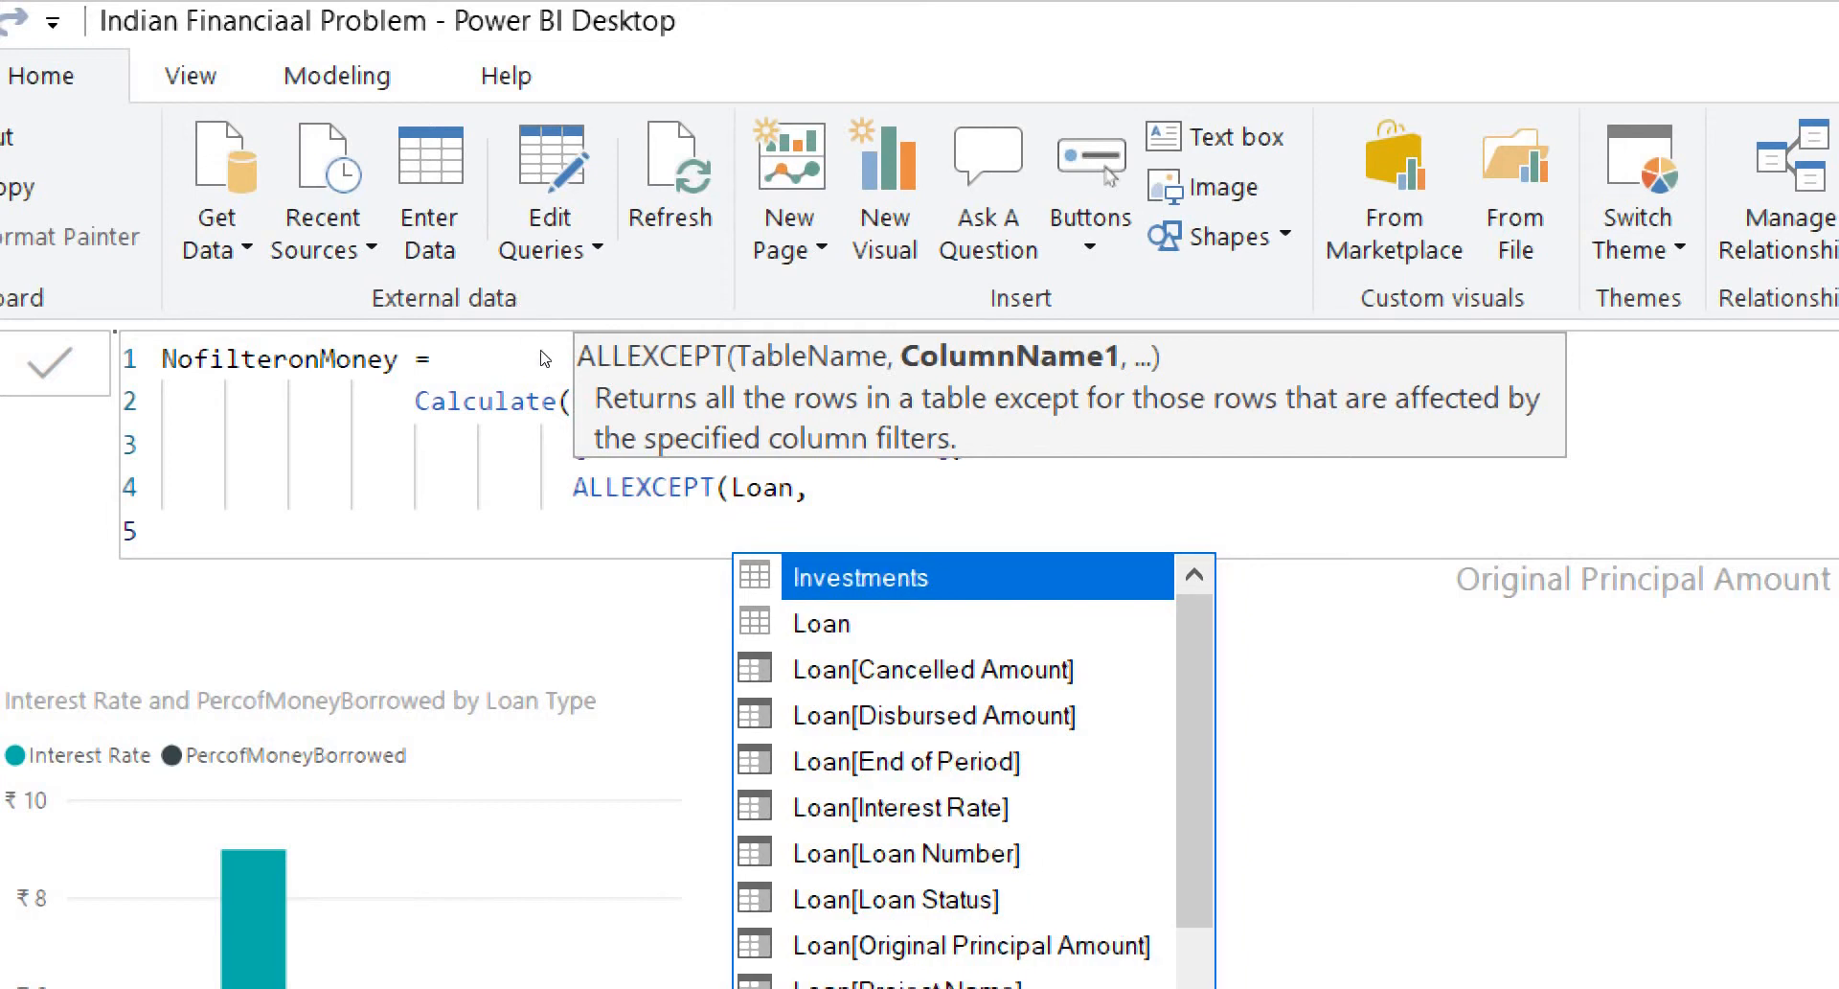
pyautogui.press('Down')
pyautogui.press('Down')
pyautogui.press('Tab')
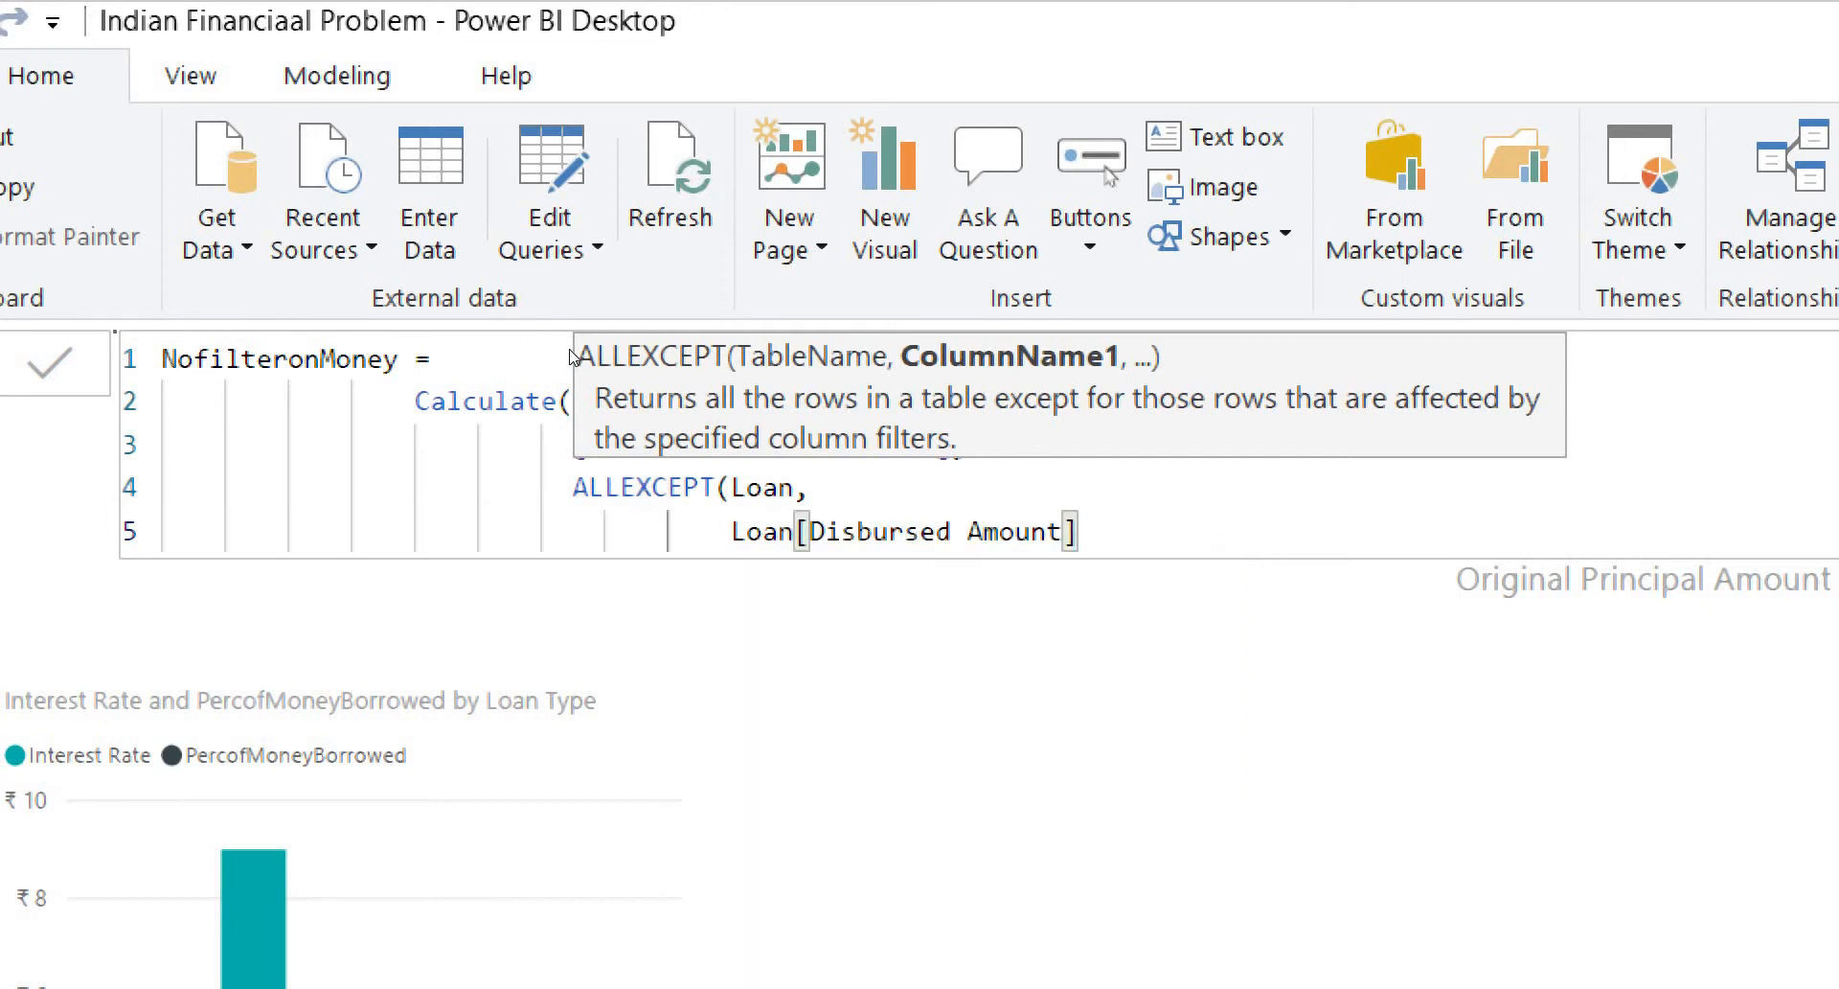
# Step: Add Loan[Interest Rate] on a new line as the second column of ALLEXCEPT, separated by a comma
pyautogui.write(',')
pyautogui.hotkey('shift', 'Return')
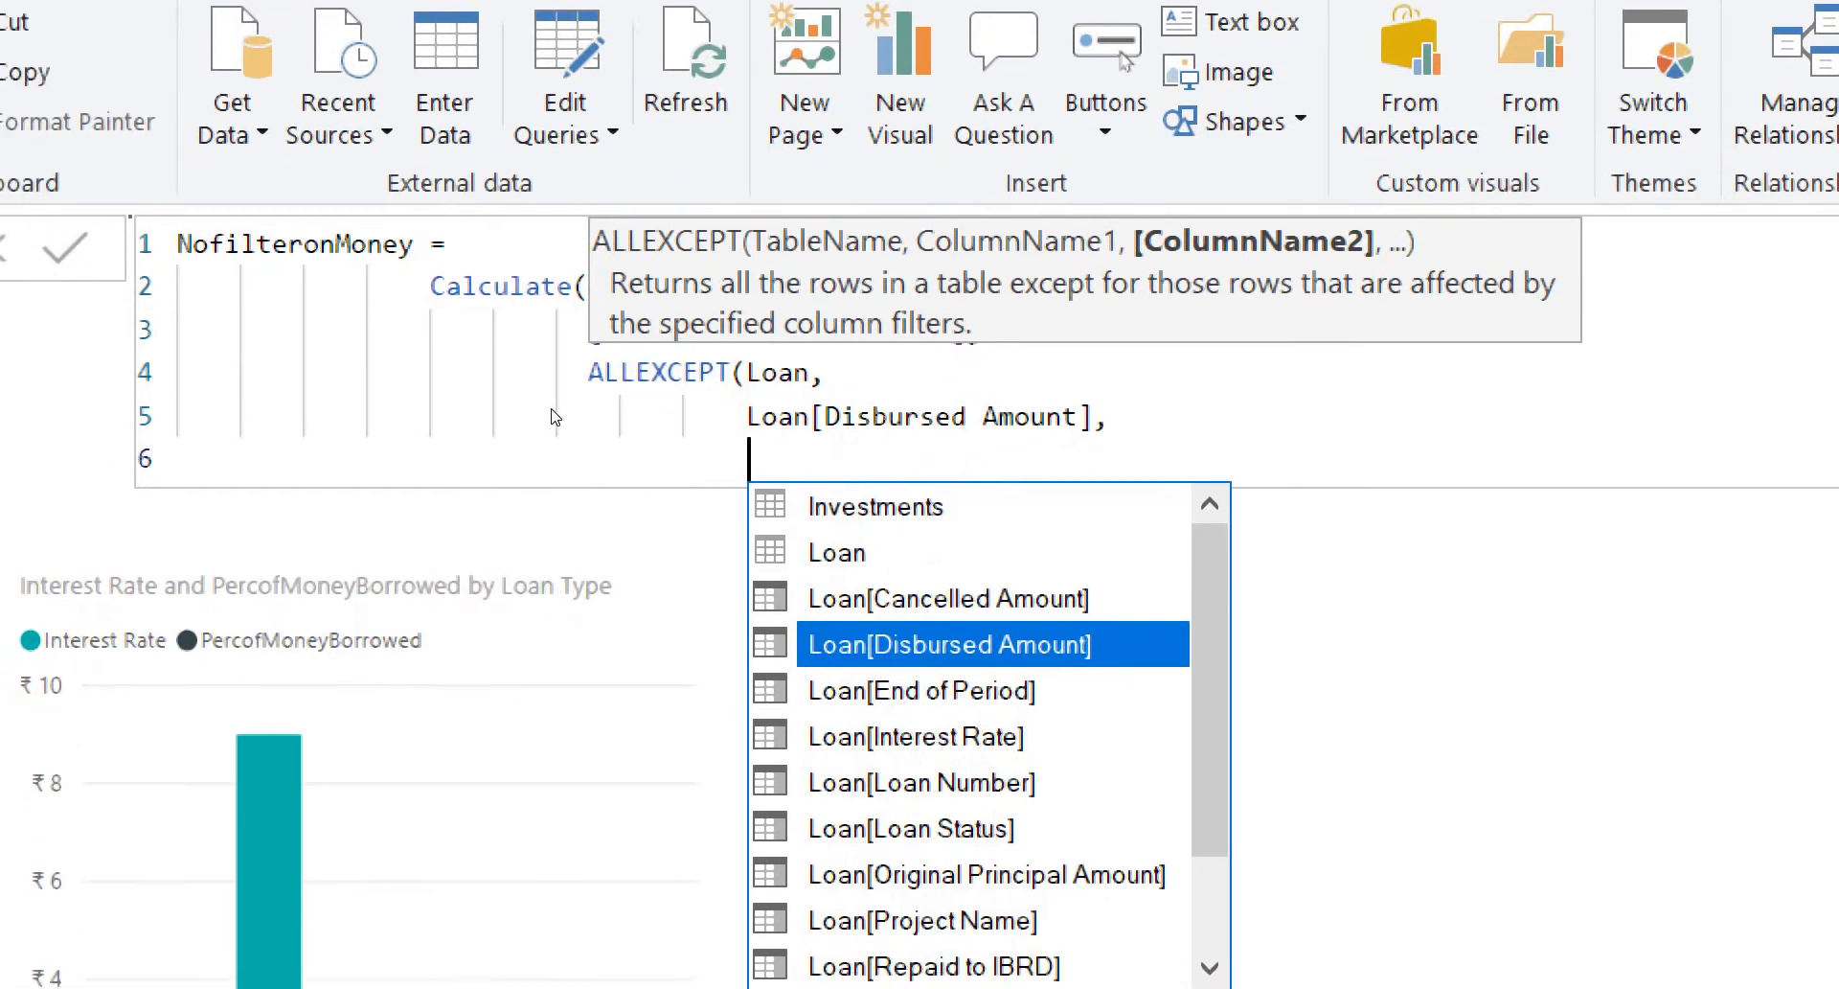
pyautogui.press('Down')
pyautogui.press('Down')
pyautogui.press('Tab')
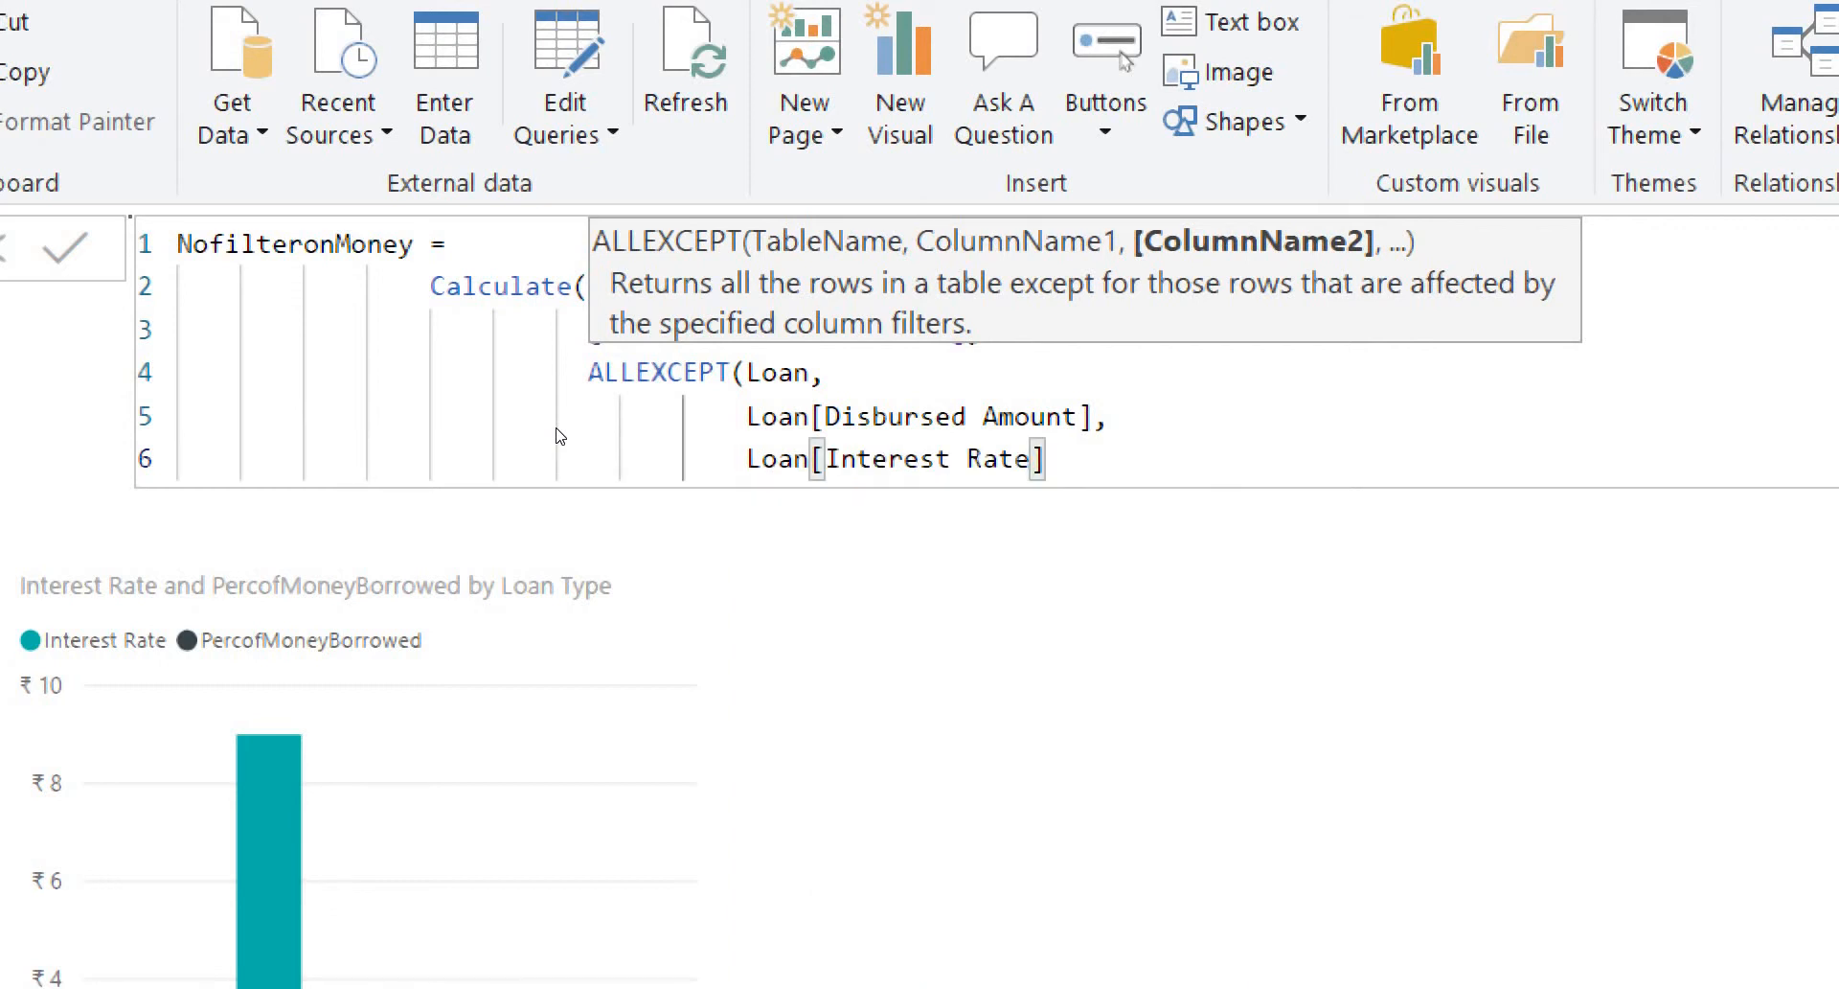
# Step: Add Loan[End of Period] on a new line as the third column of ALLEXCEPT, separated by a comma
pyautogui.write(',')
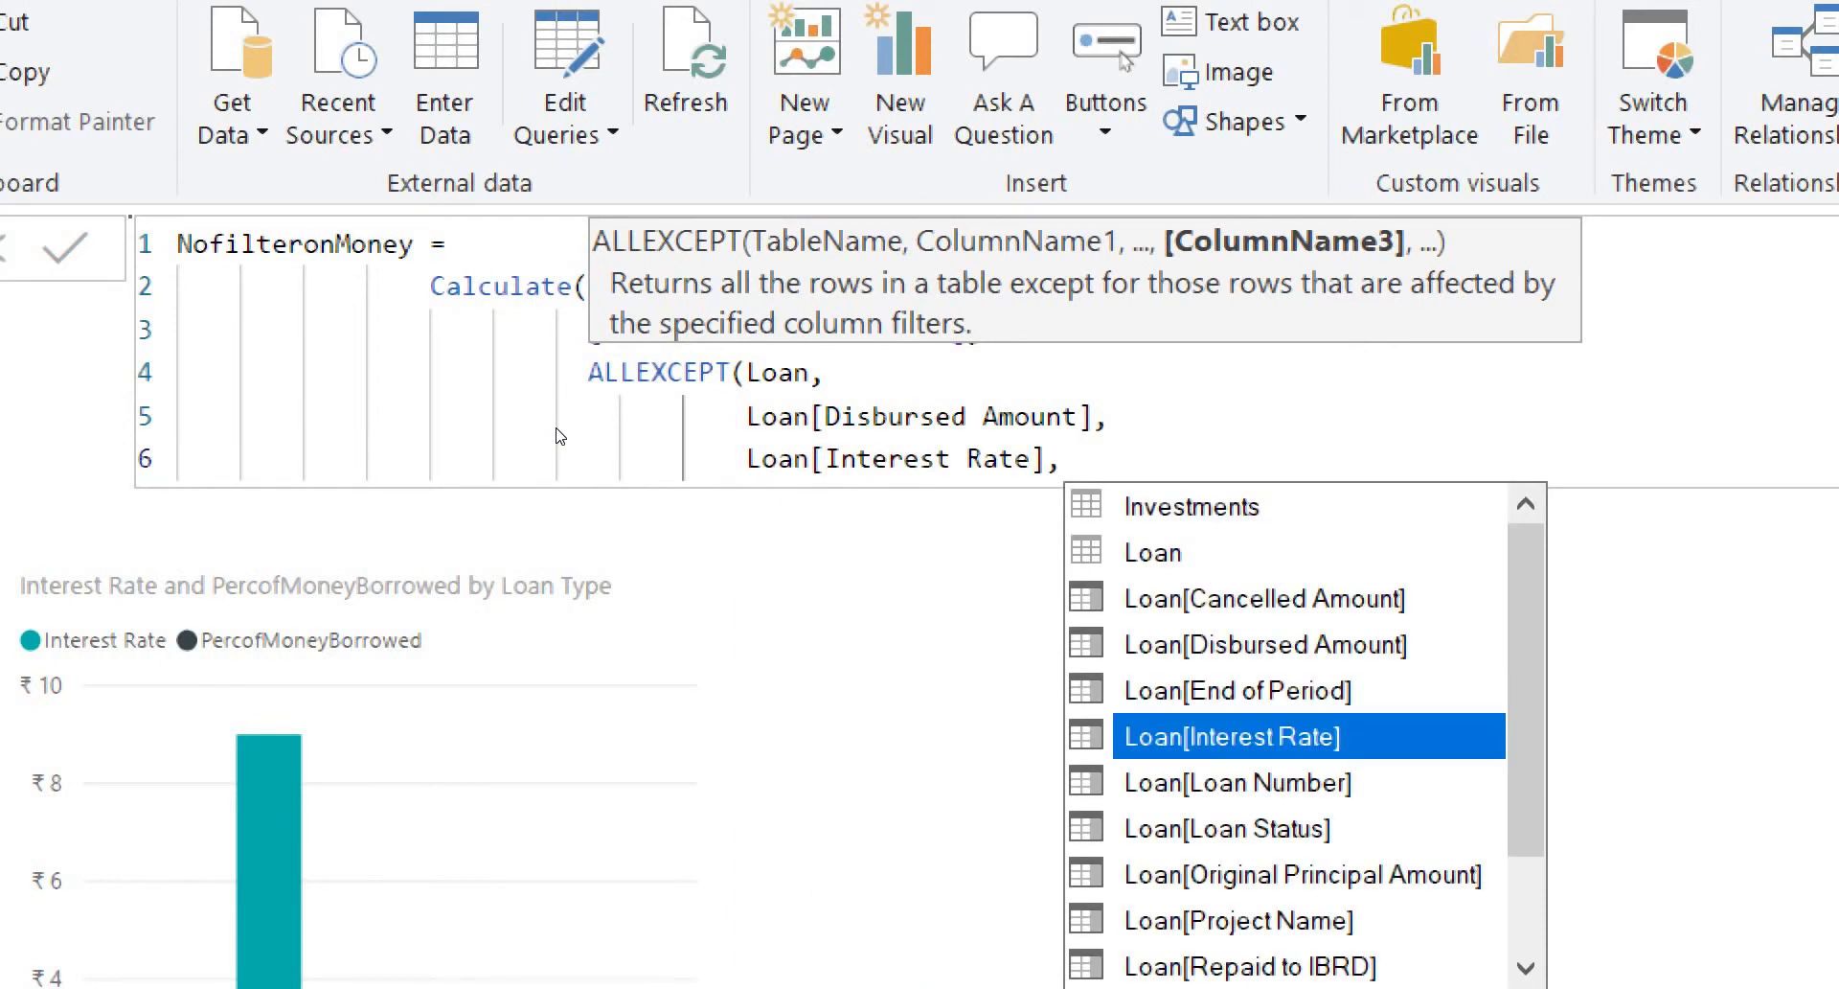
pyautogui.hotkey('shift', 'Return')
pyautogui.write('Loan')
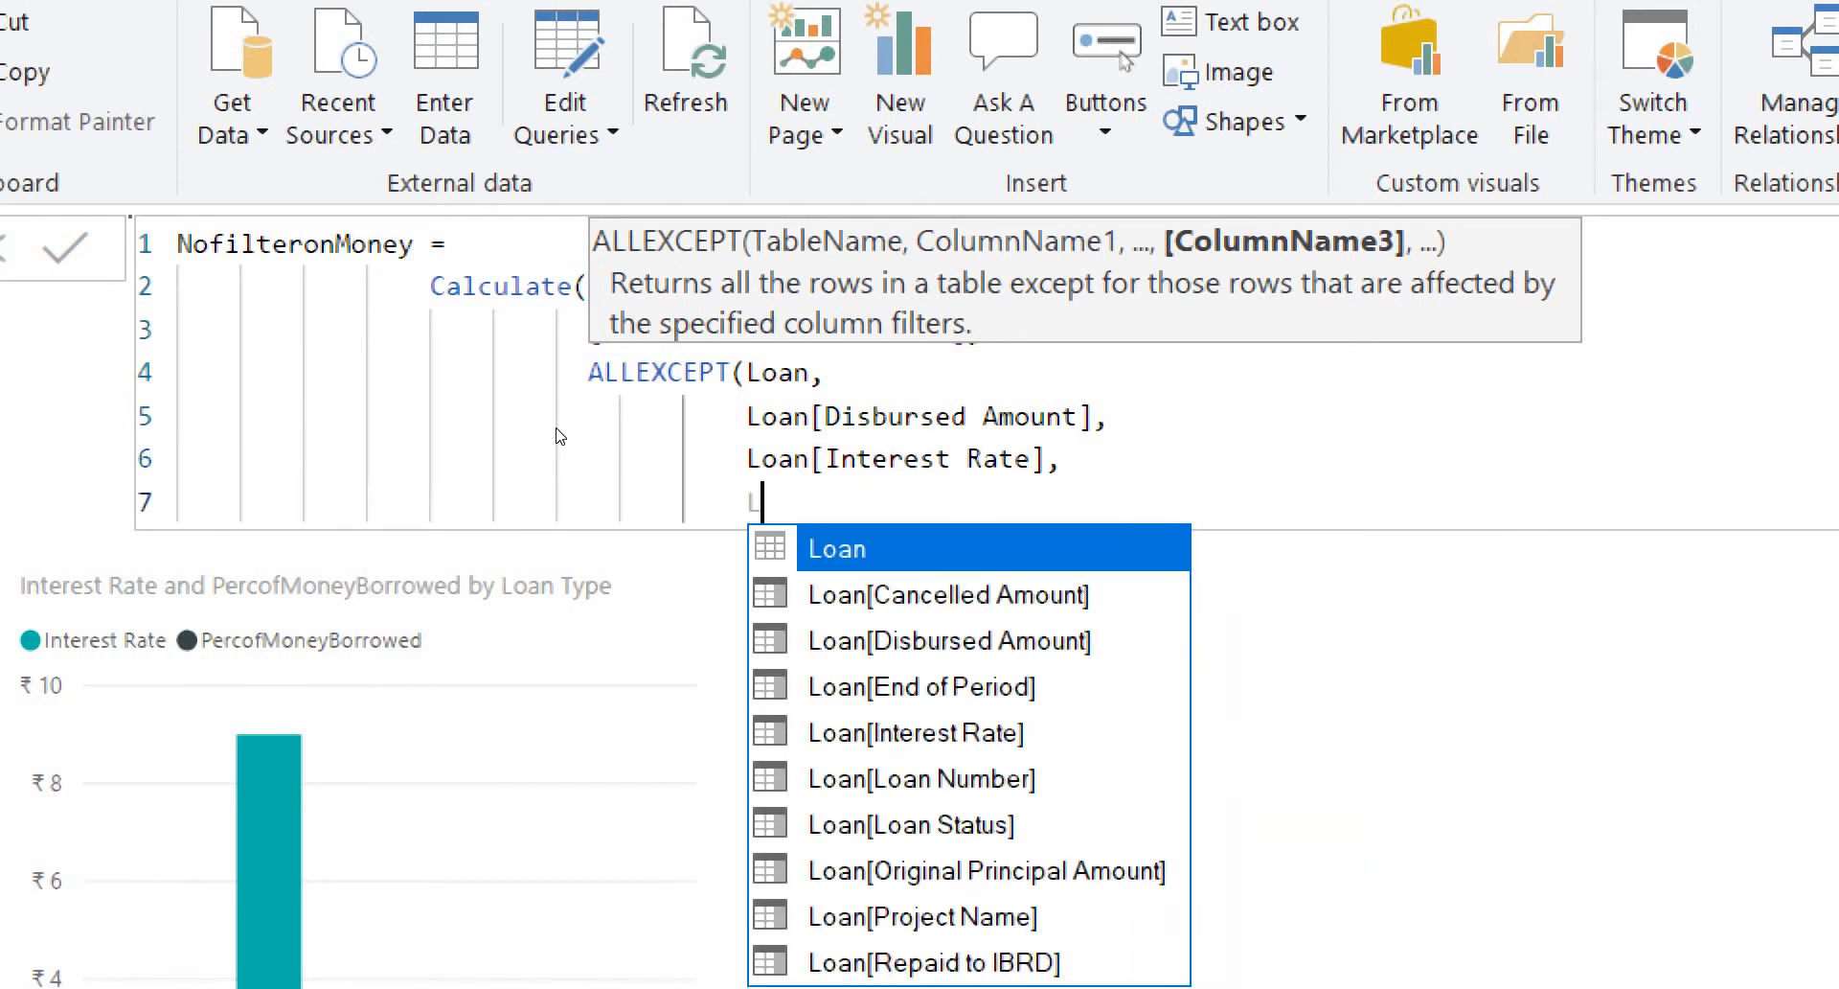
pyautogui.press('Down')
pyautogui.press('Down')
pyautogui.press('Down')
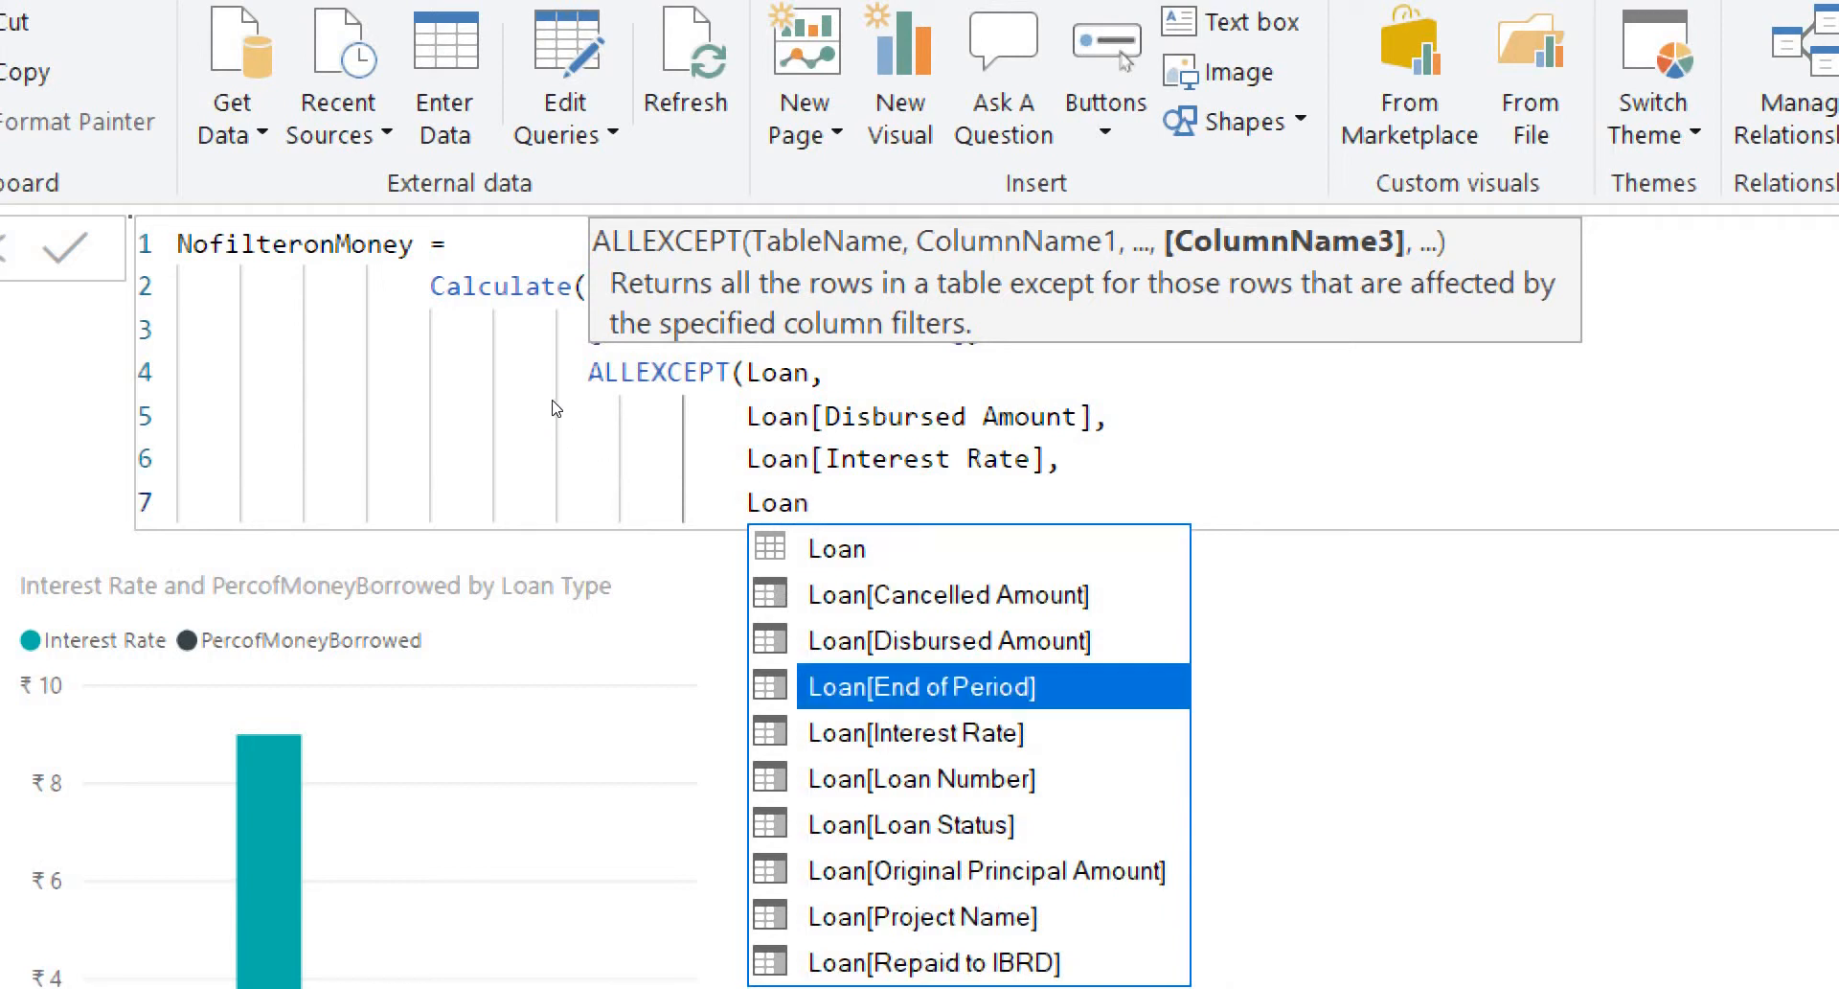
pyautogui.press('Tab')
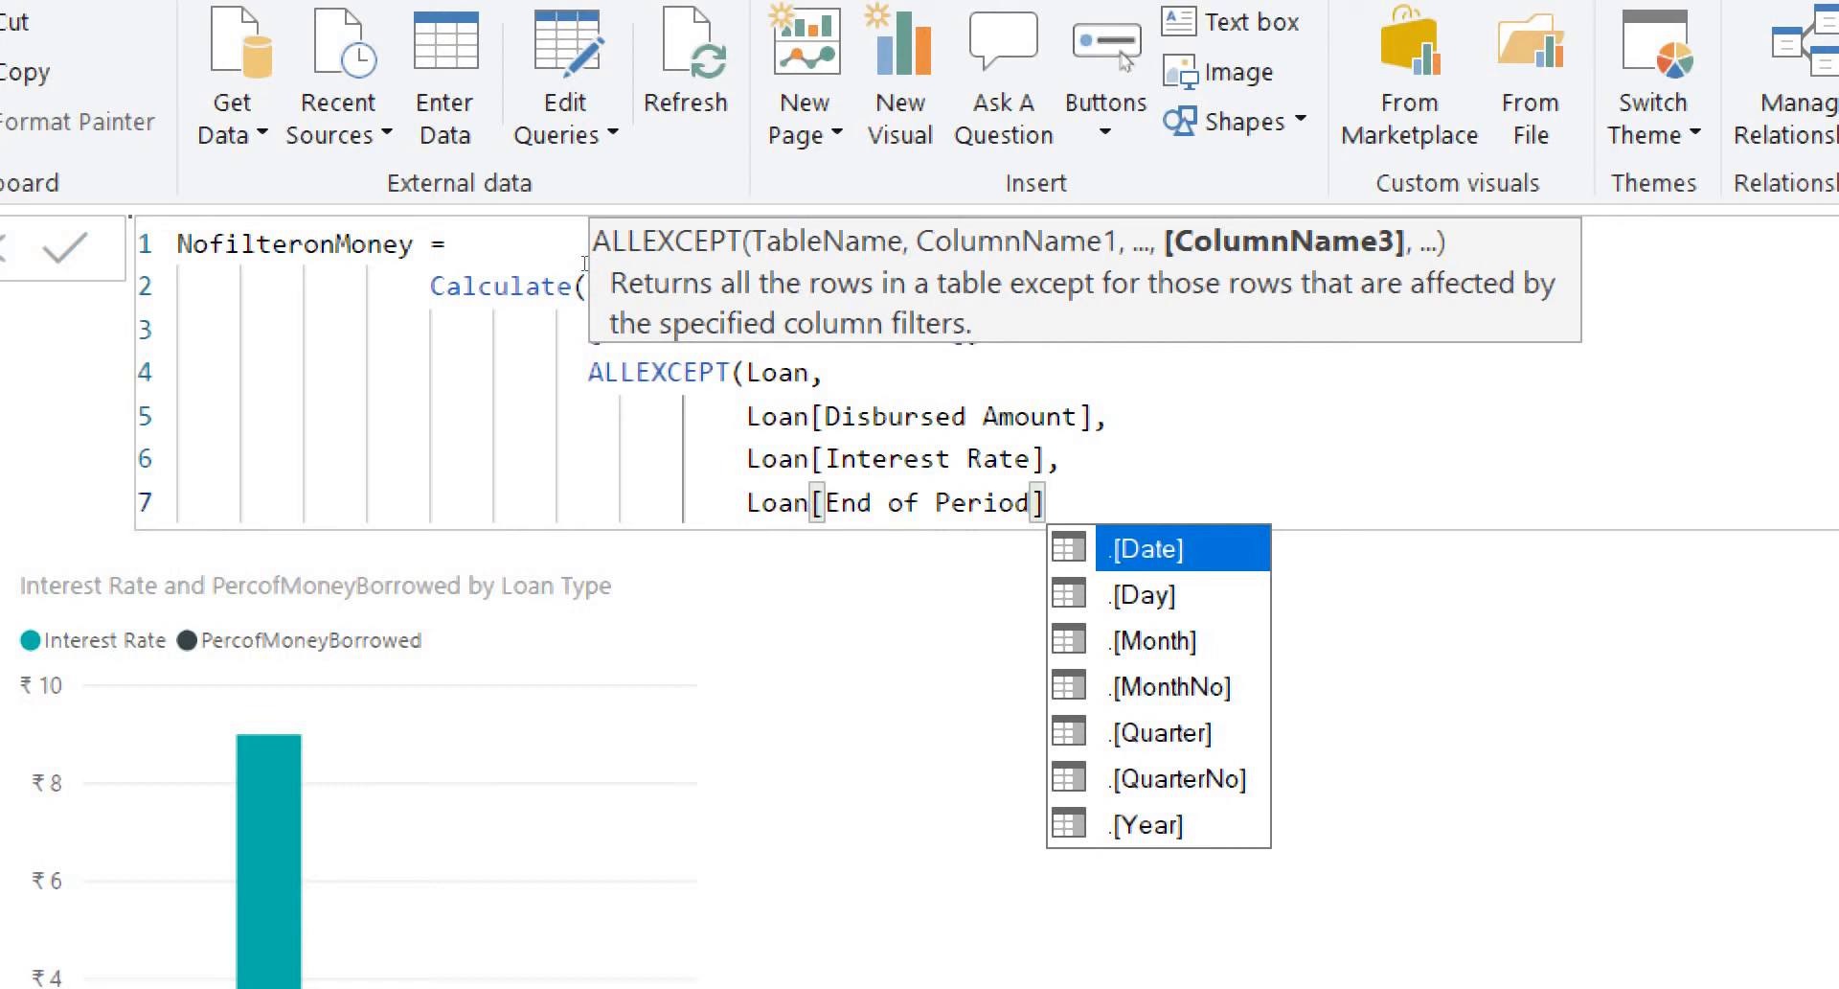
# Step: Close the ALLEXCEPT function on line 8 and the Calculate function on line 9 with closing parentheses
pyautogui.hotkey('shift', 'Return')
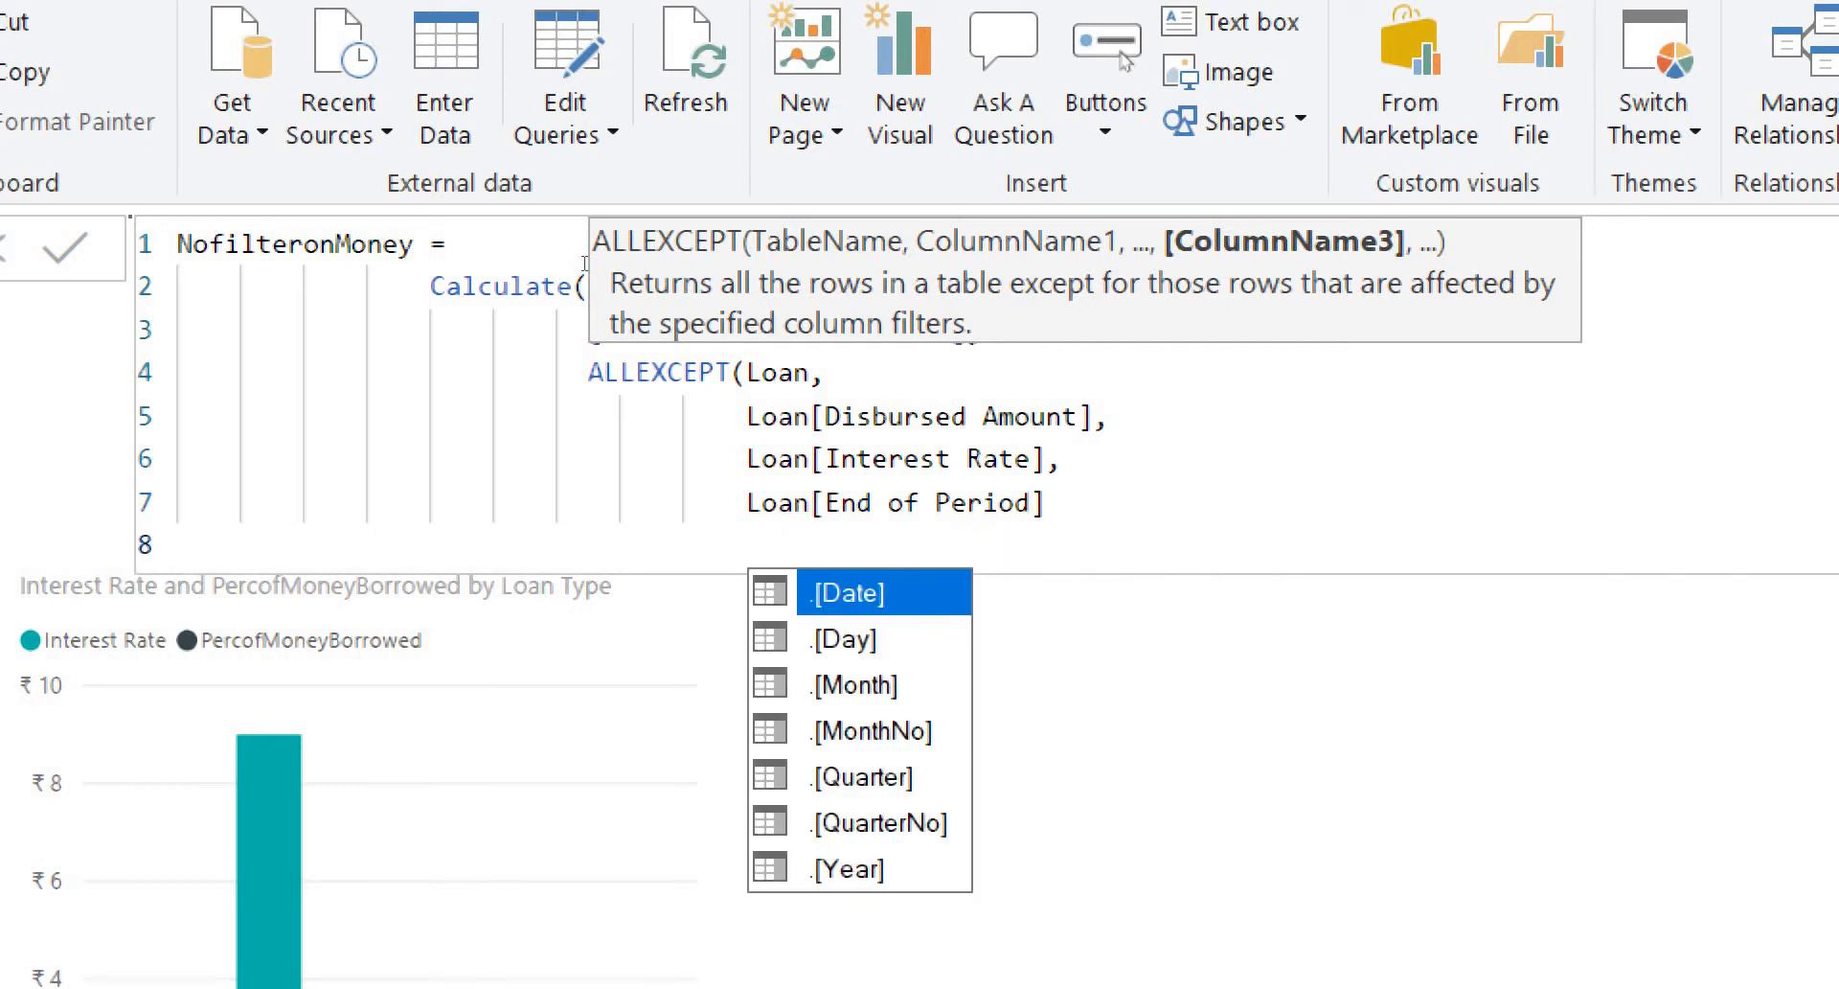
pyautogui.write(')')
pyautogui.hotkey('shift', 'Return')
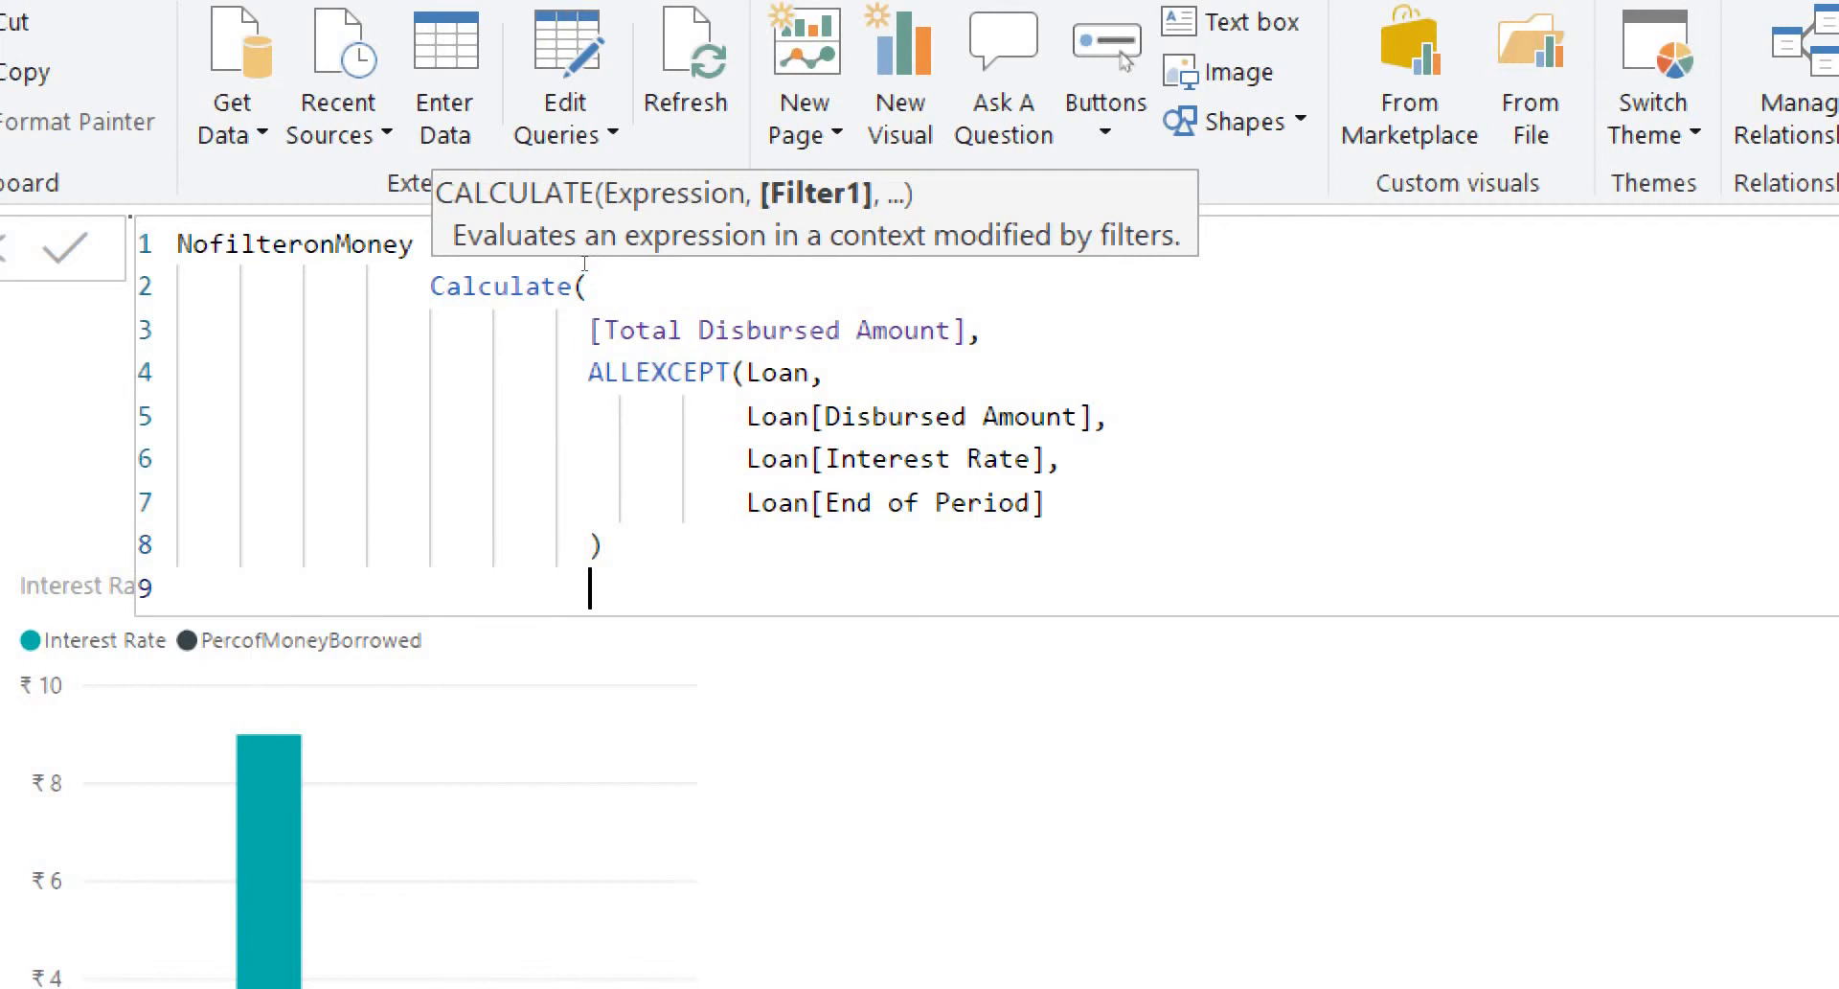
pyautogui.write(')')
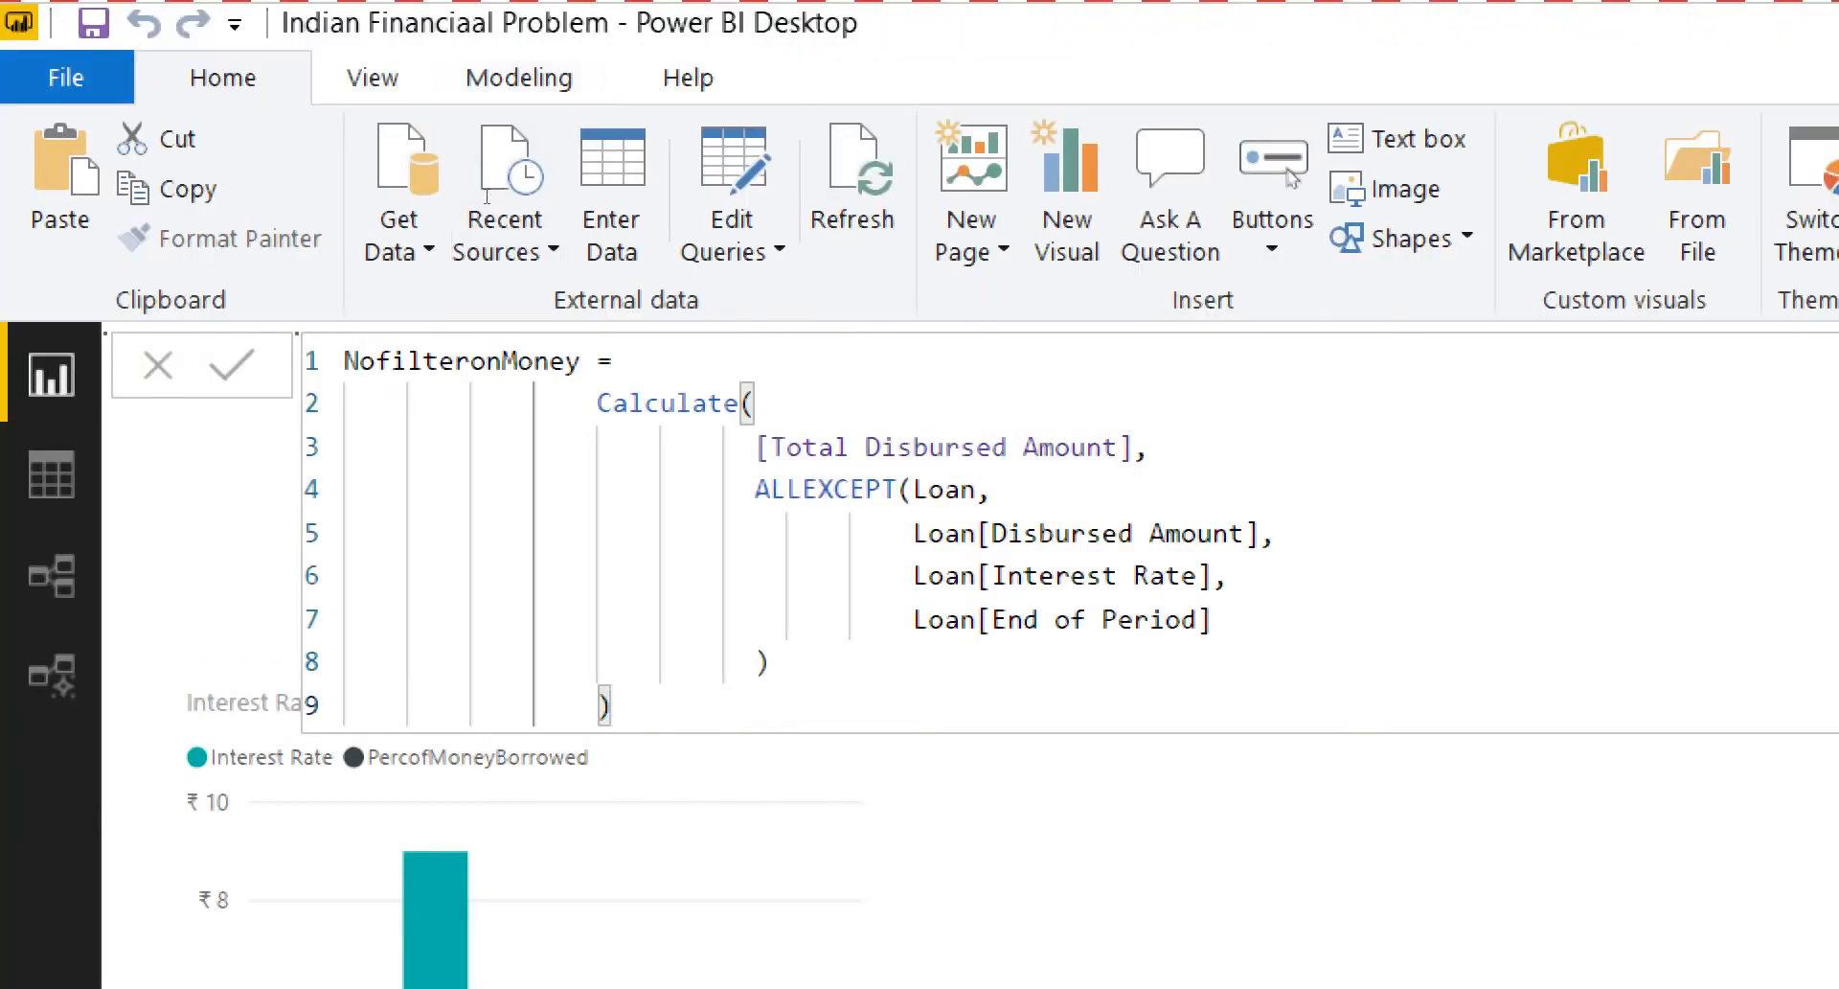
# Step: Add the comment "-- all except will remove the filters associated with that particular column" at the end of the ALLEXCEPT line
pyautogui.click(773, 403)
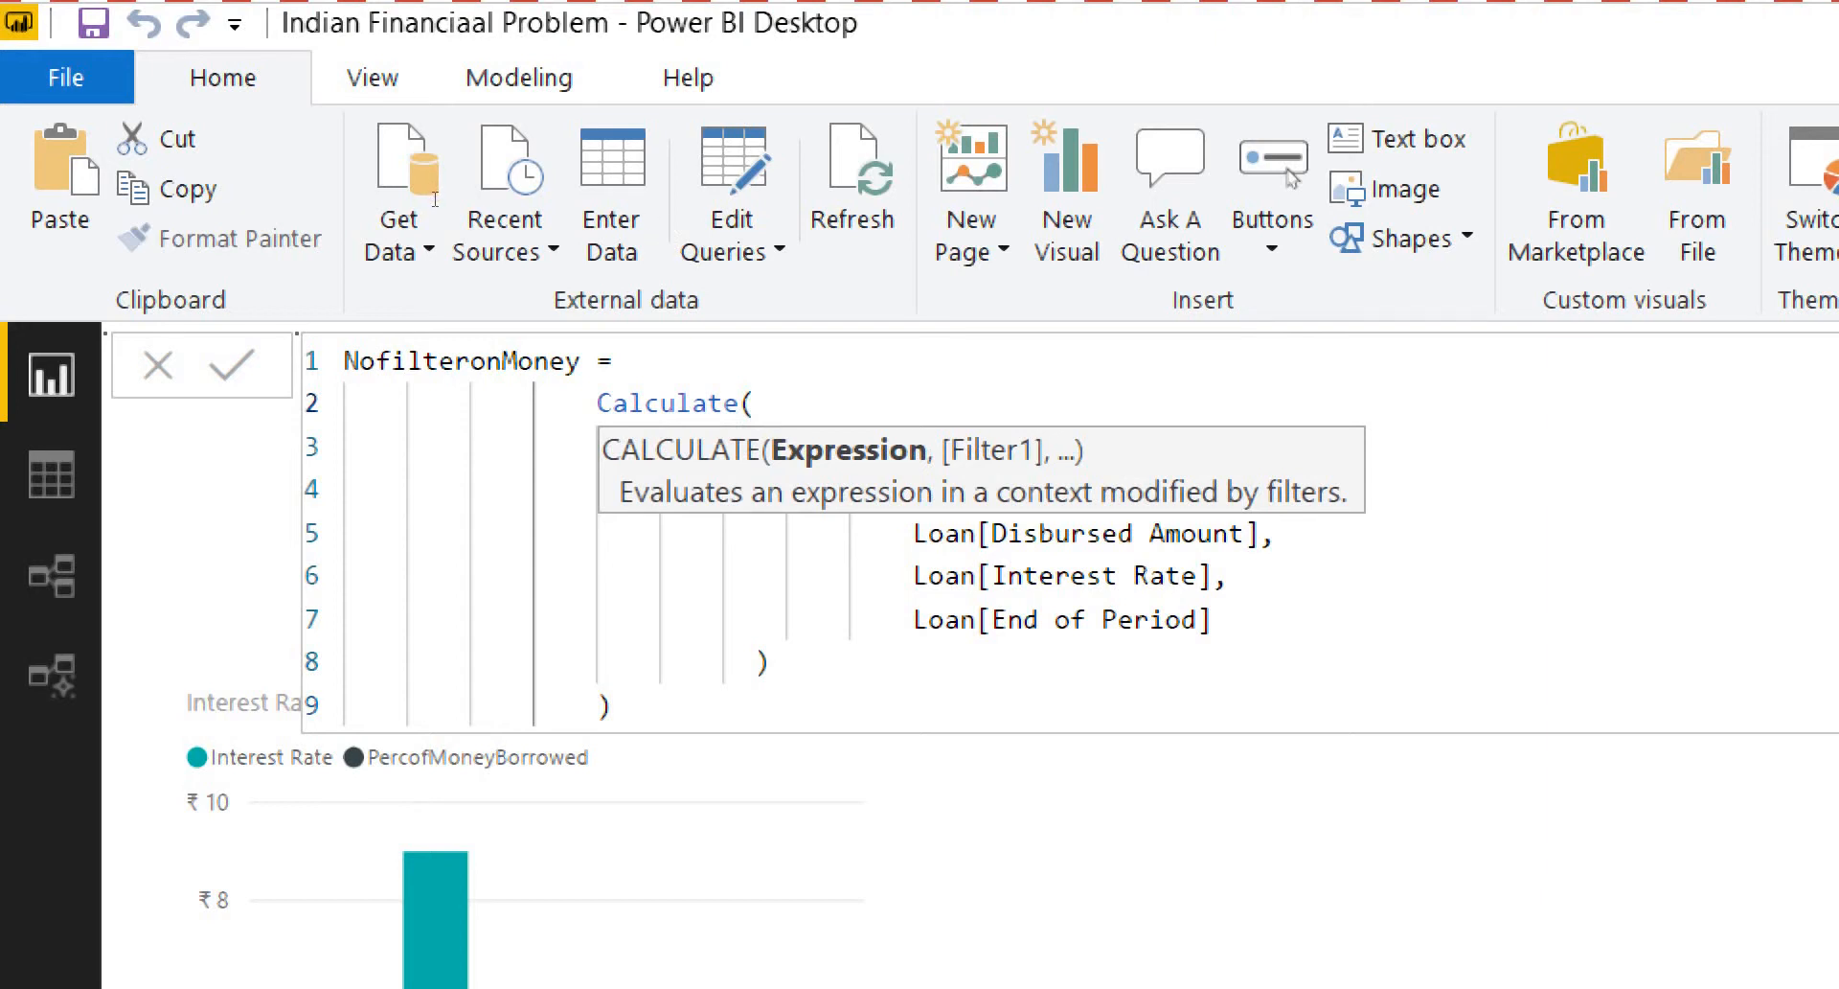
pyautogui.click(1353, 527)
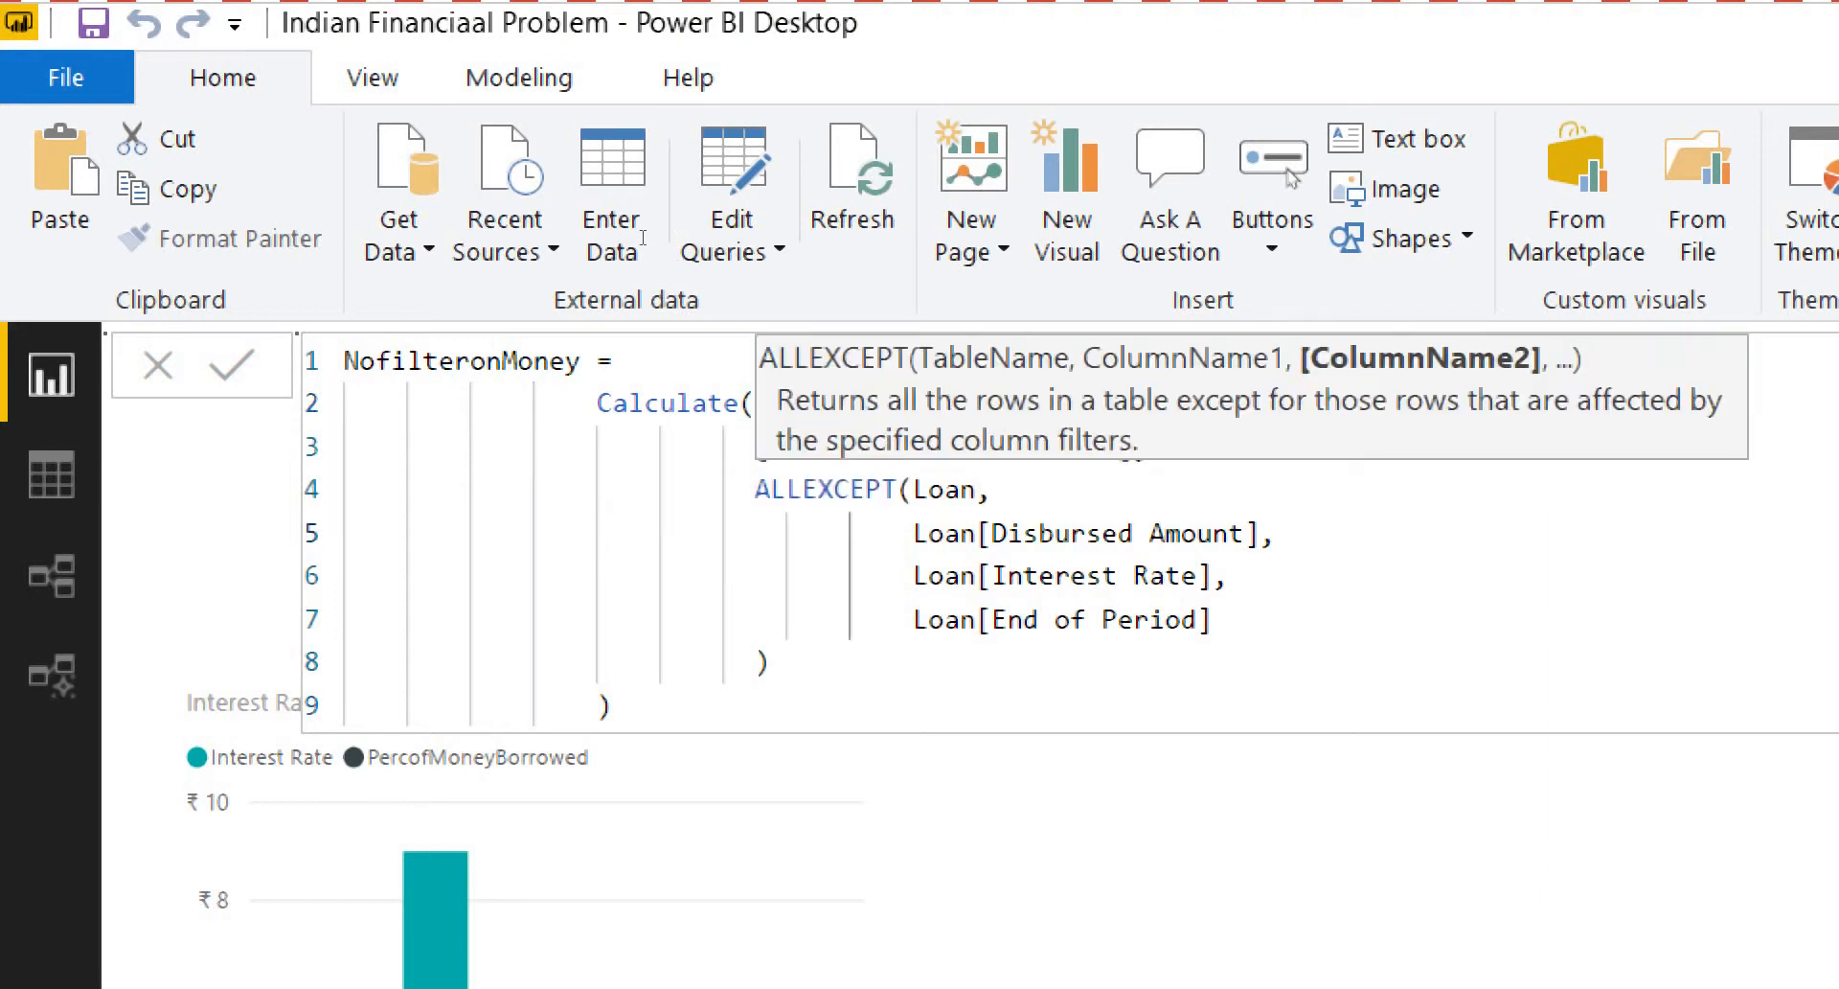
pyautogui.press('Up')
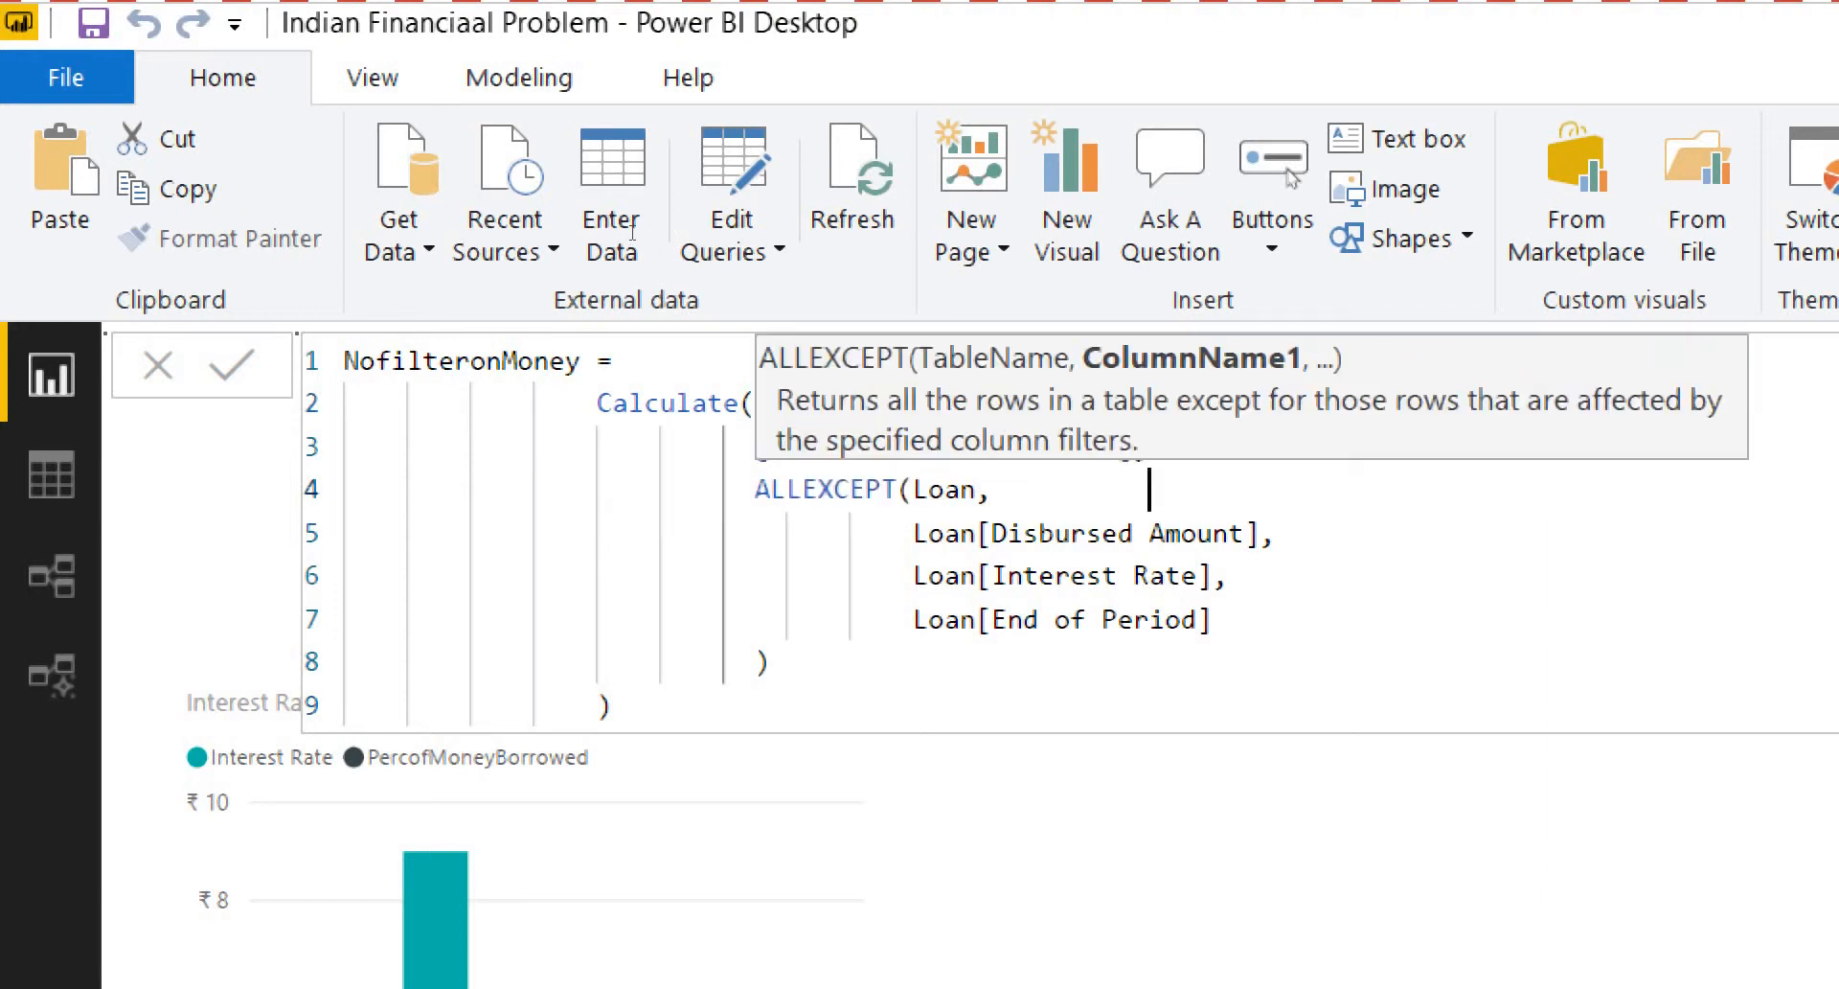
pyautogui.write('-- all e')
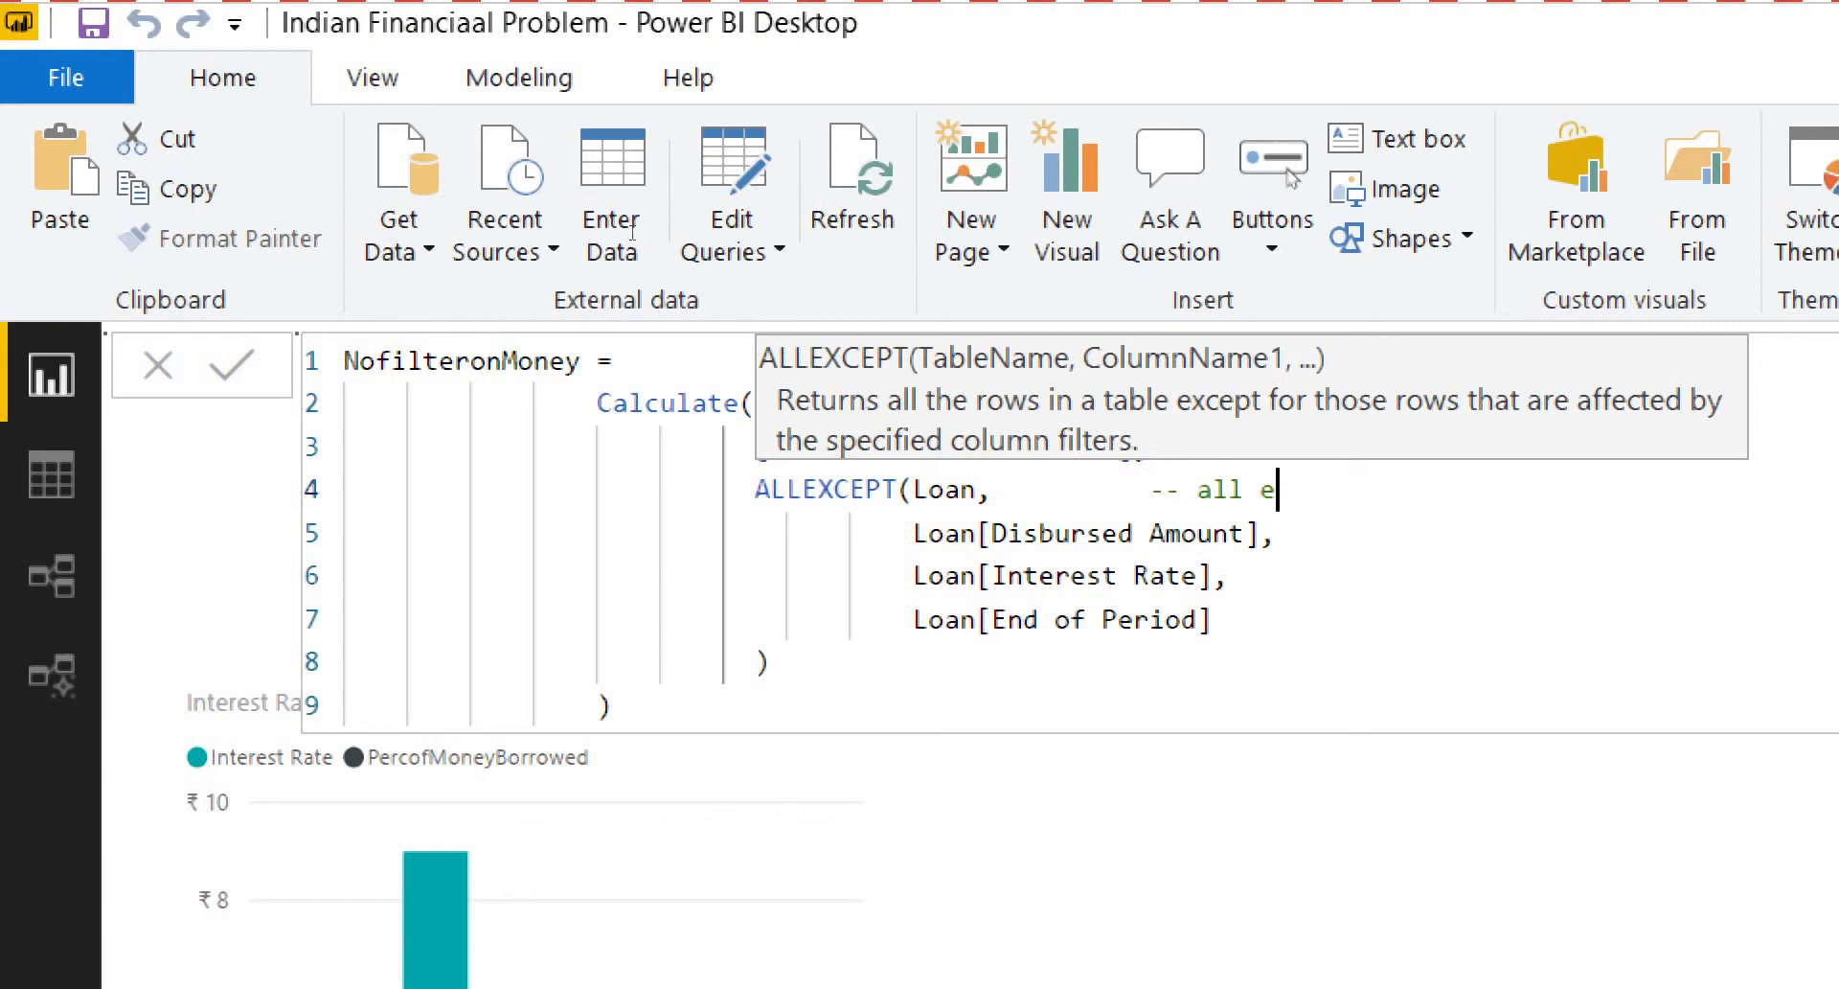
pyautogui.write('xp')
pyautogui.write('ept will ')
pyautogui.write('rem')
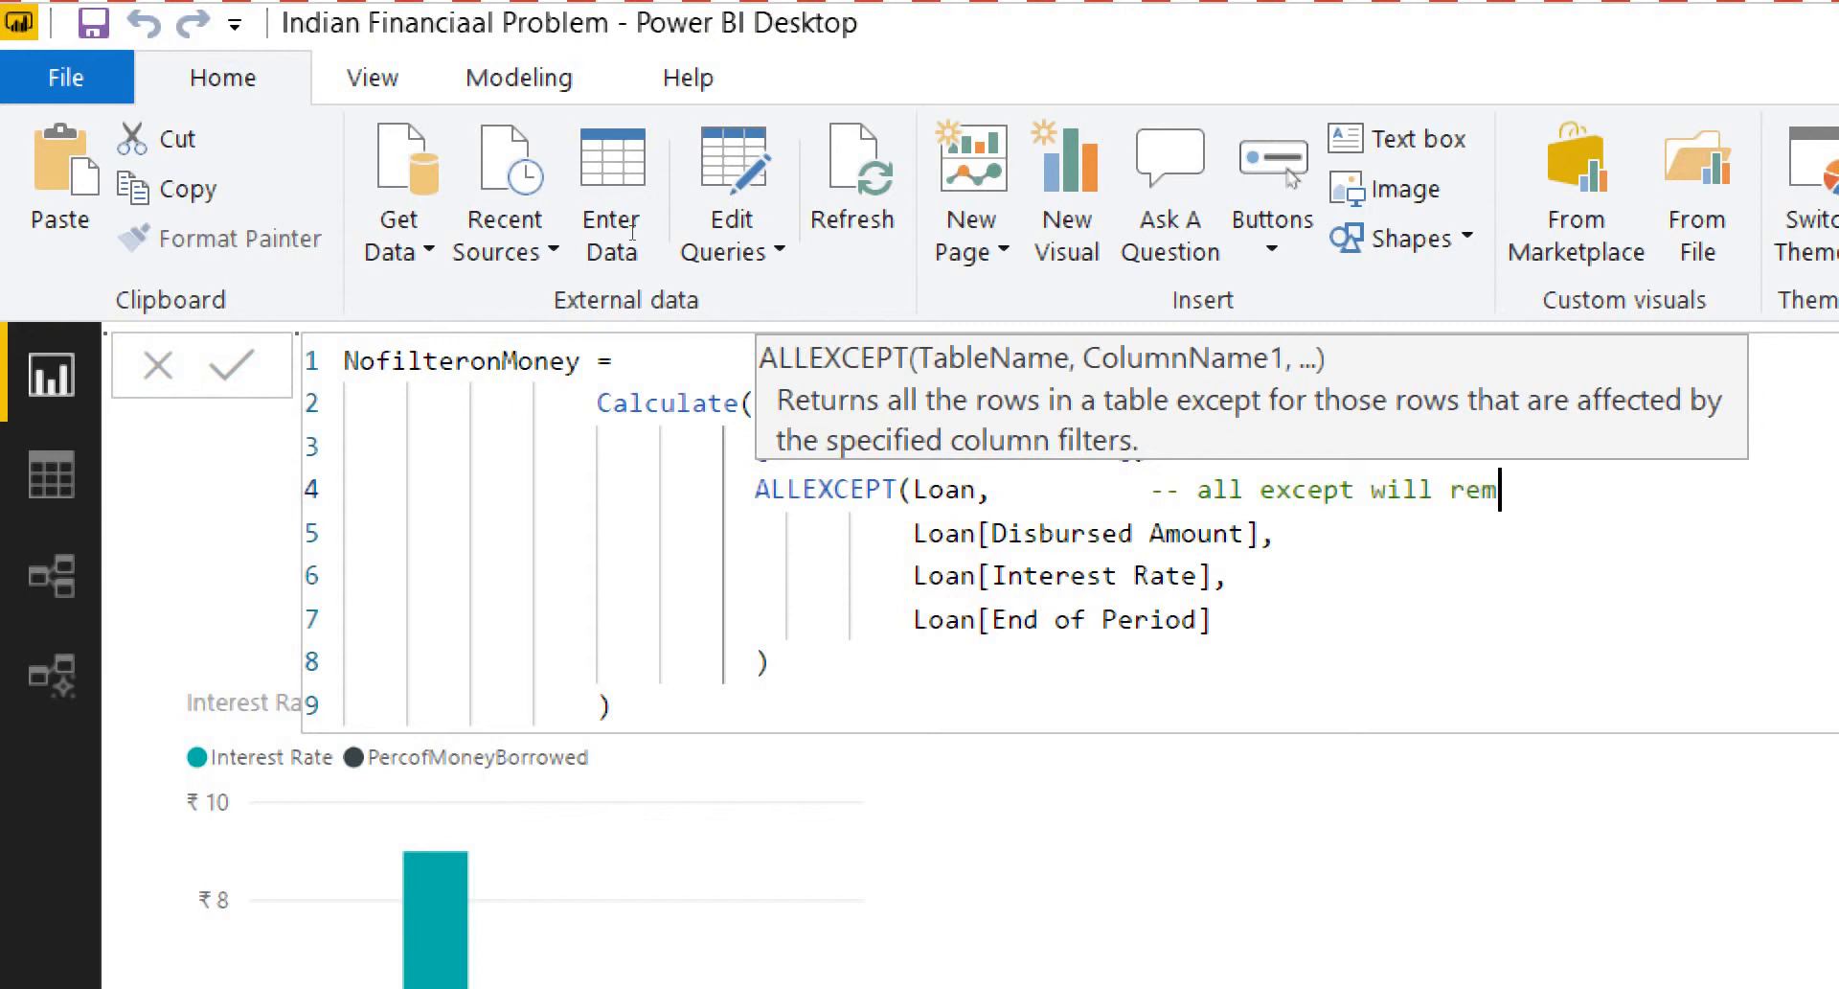
pyautogui.write('ove the fil')
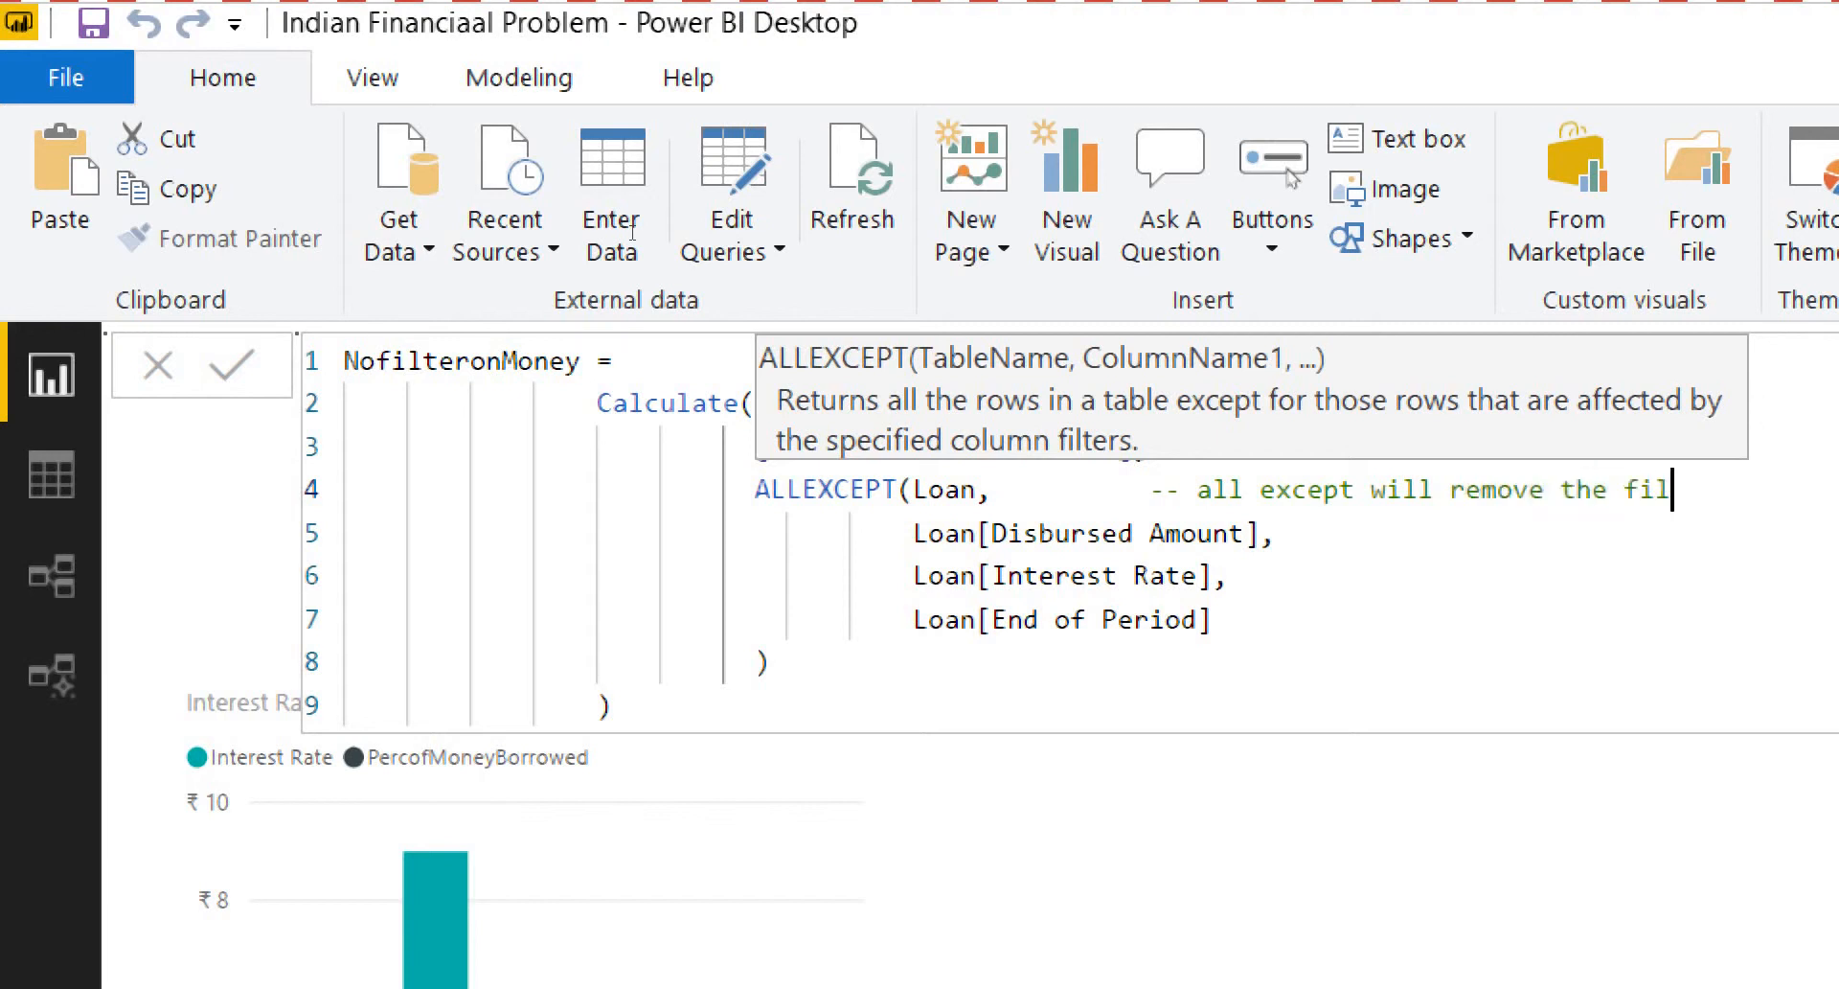
pyautogui.write('ters associ')
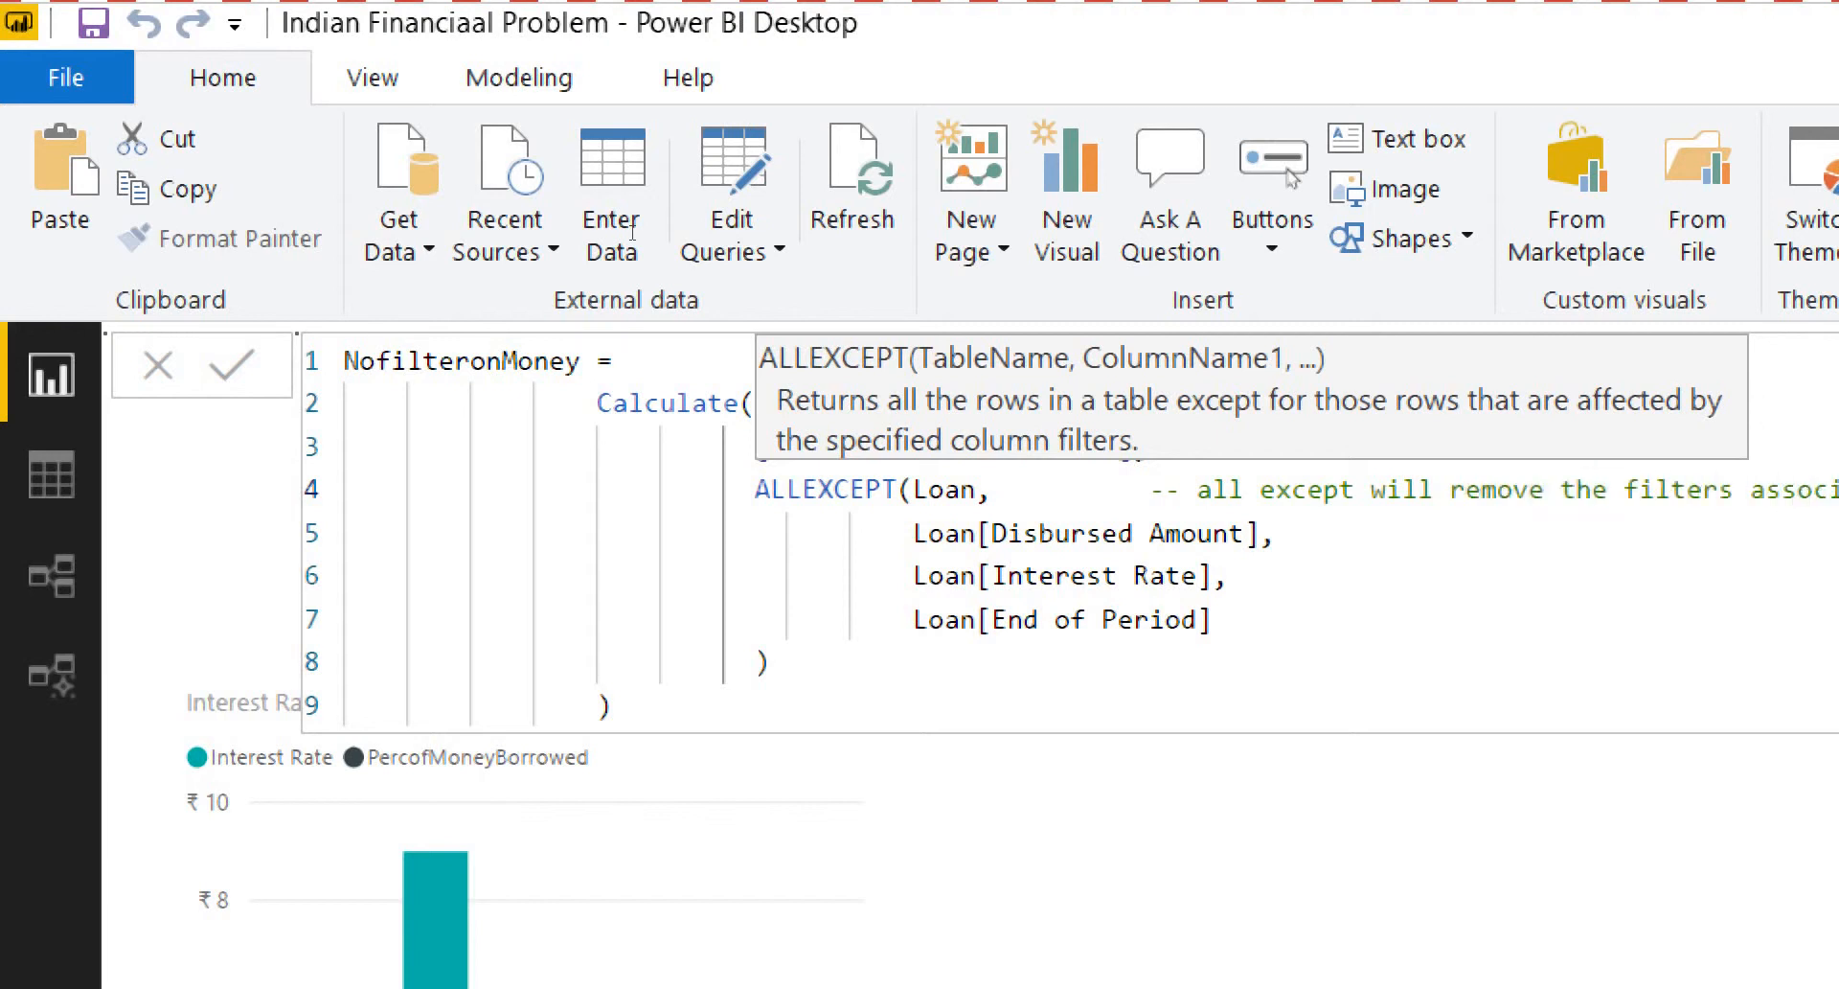
pyautogui.write('ated with')
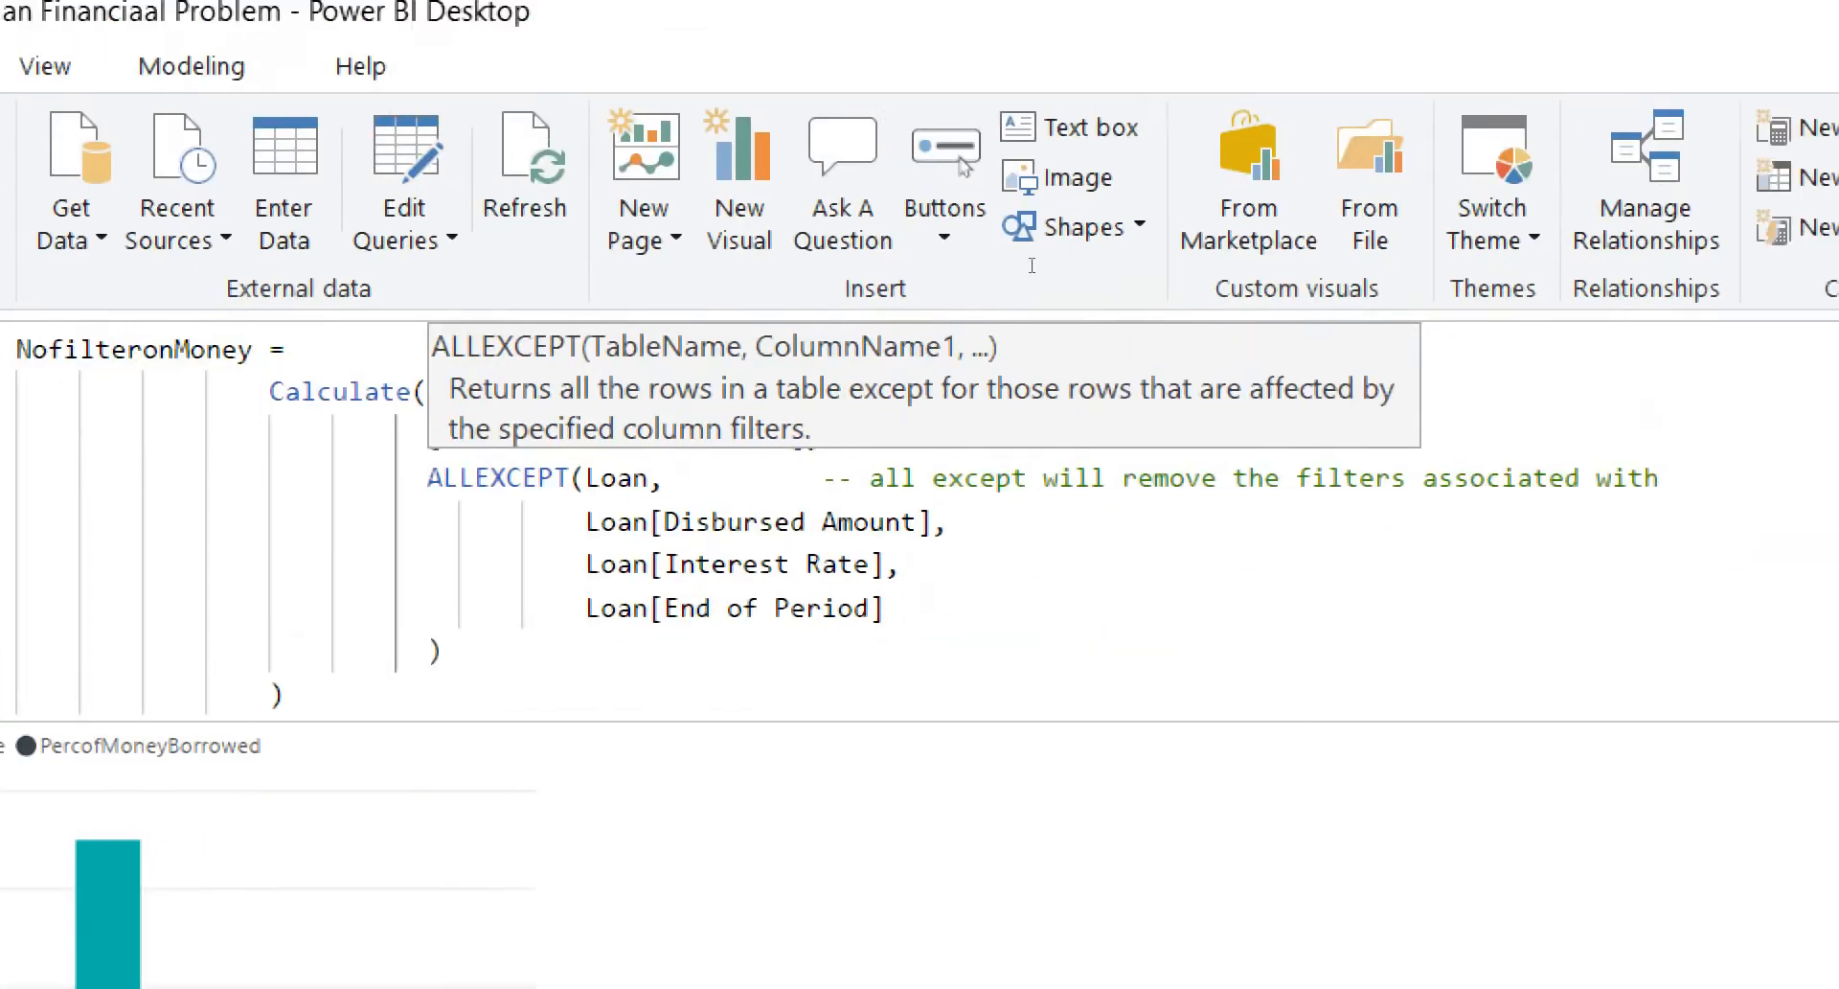
pyautogui.write(' that partic')
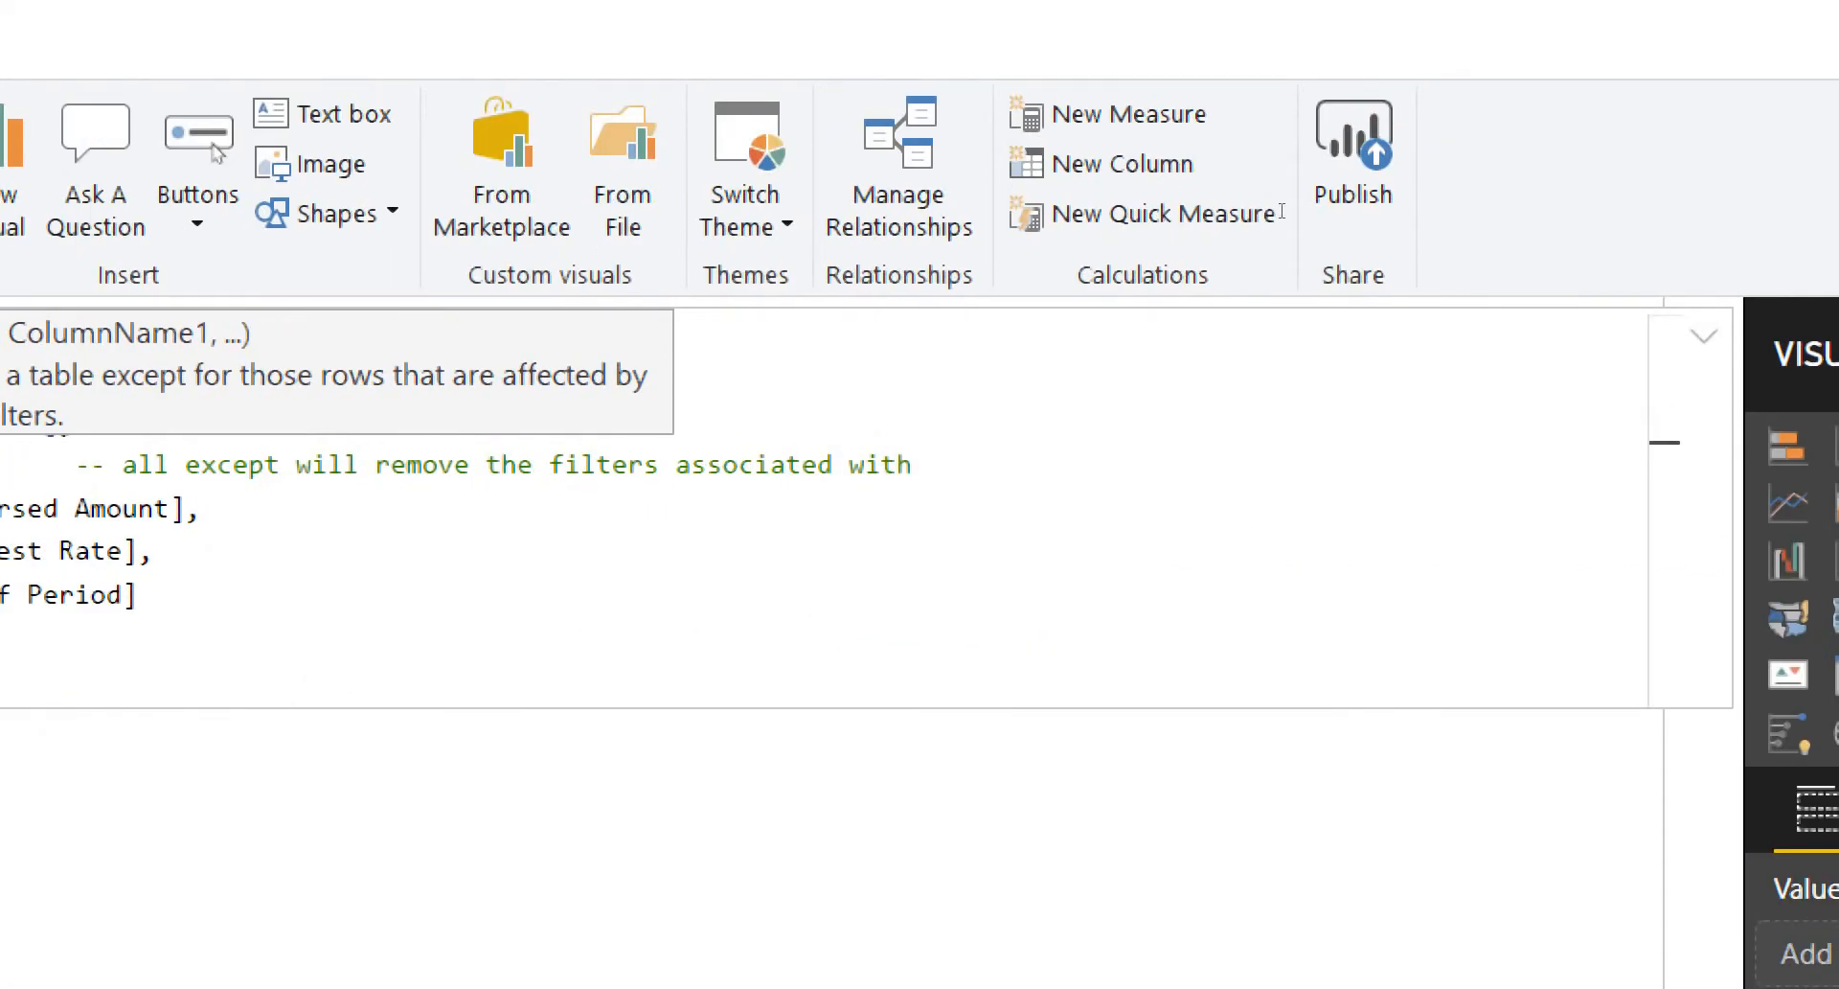
pyautogui.write('ular column')
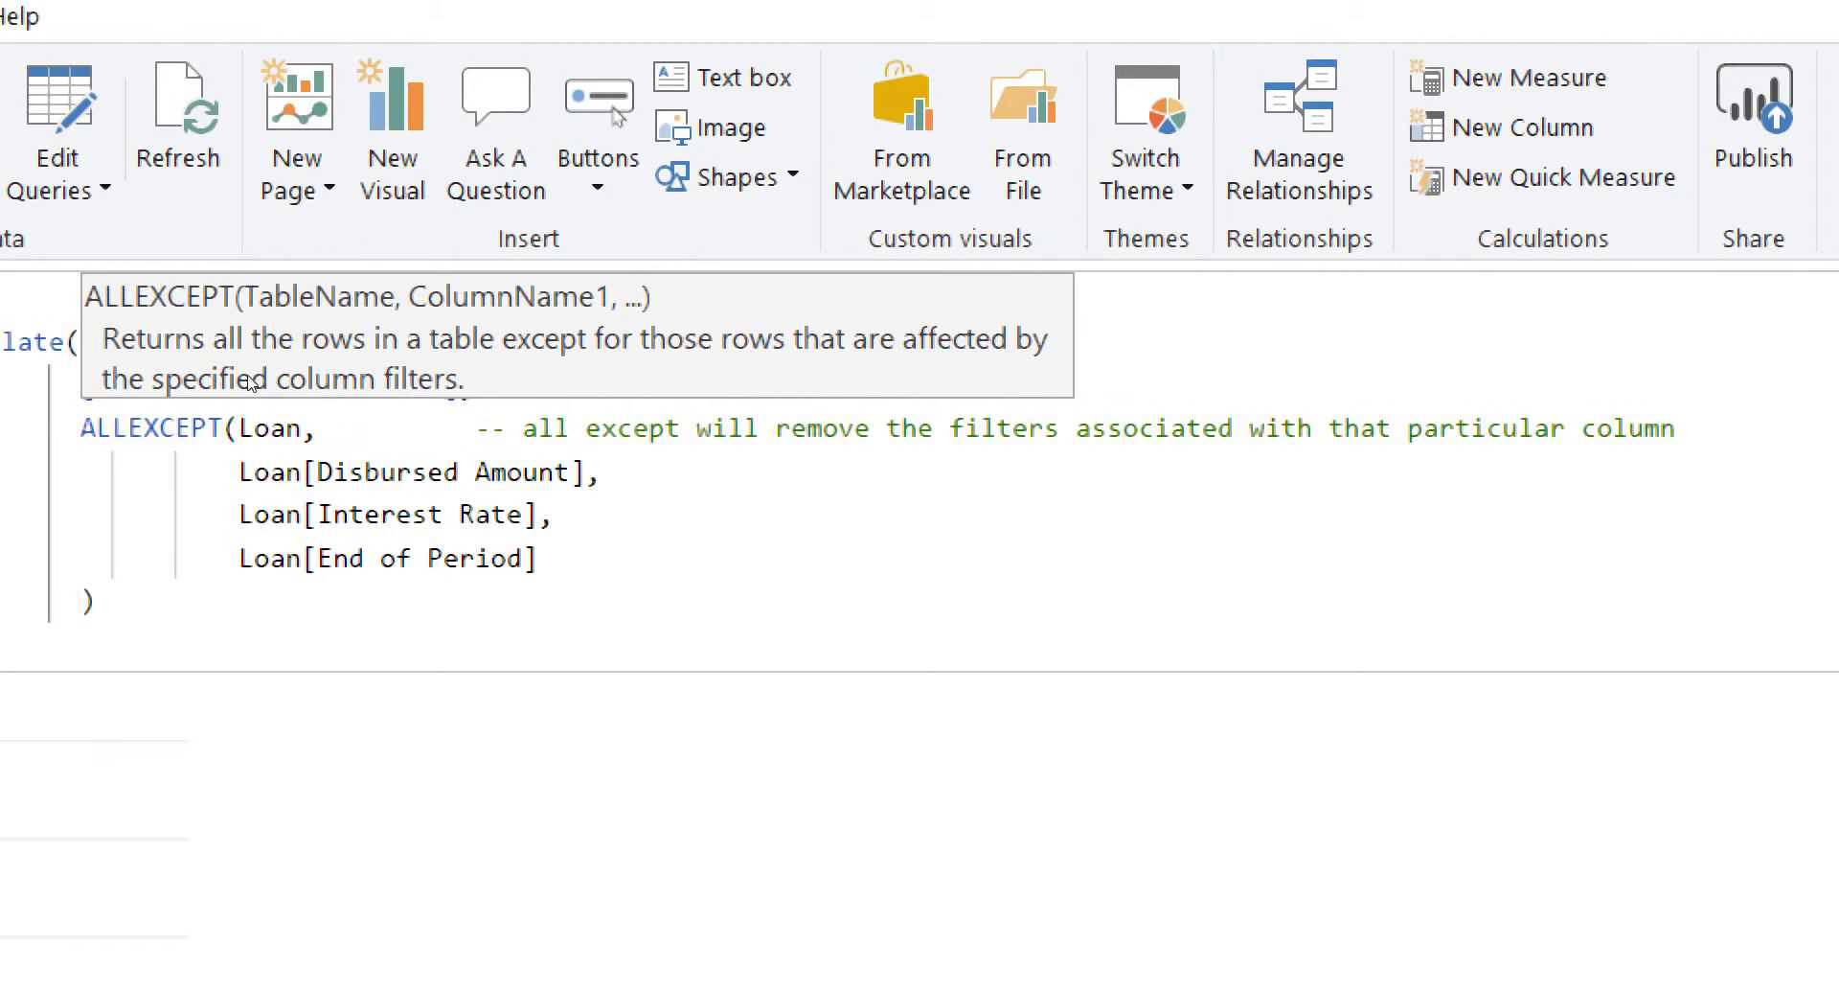
# Step: Add the comment "-- will return the value leaving others behind" after Calculate( on line 2 and commit the measure
pyautogui.click(407, 340)
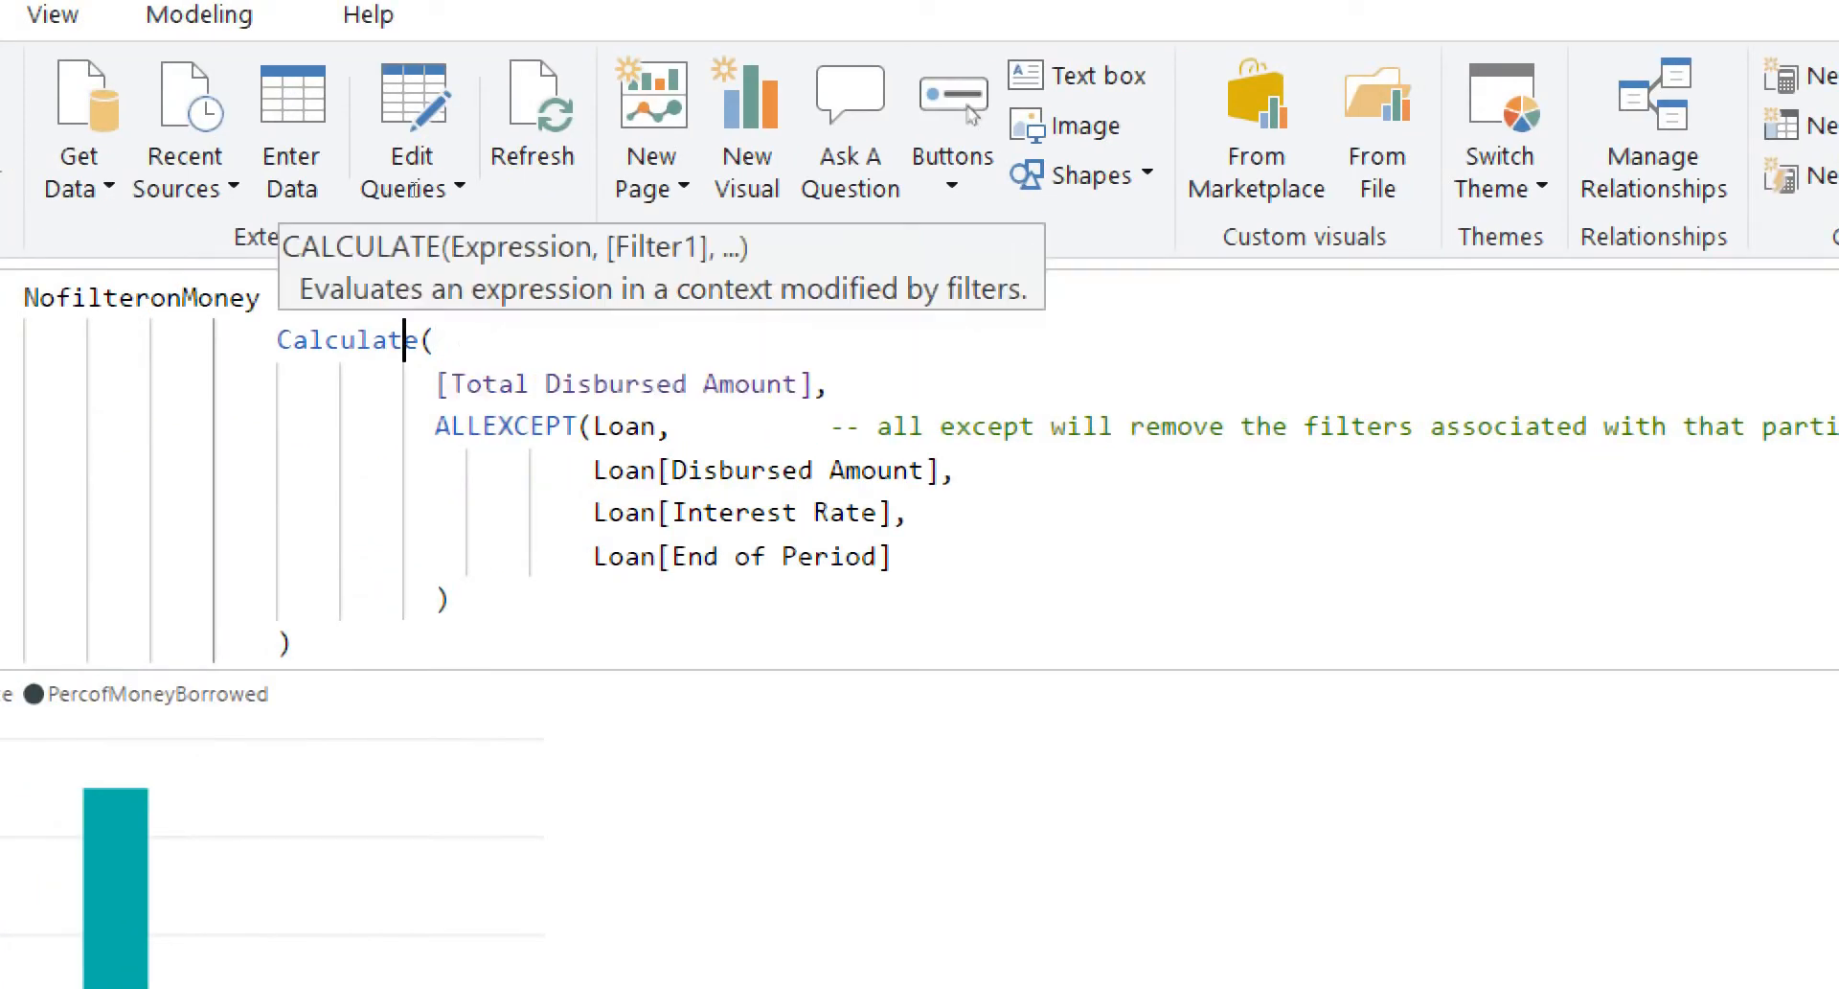
pyautogui.click(441, 341)
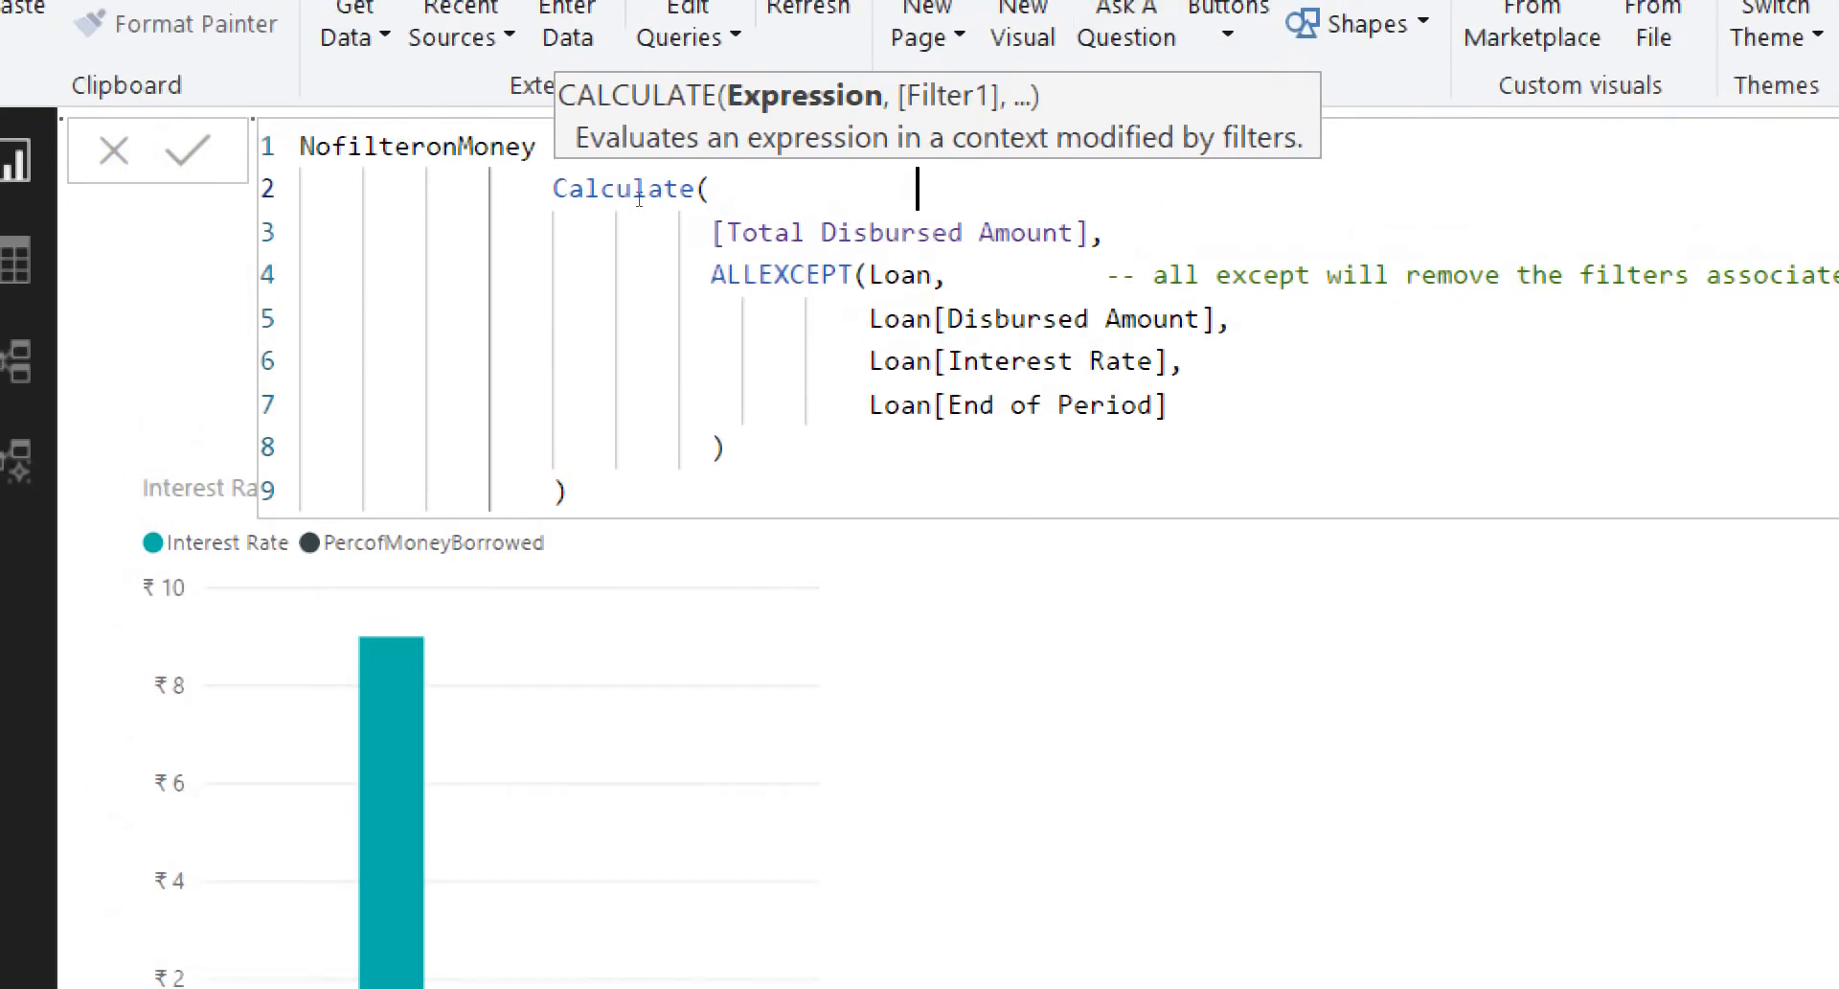
pyautogui.write('-- will re')
pyautogui.write('tun')
pyautogui.write('n the value')
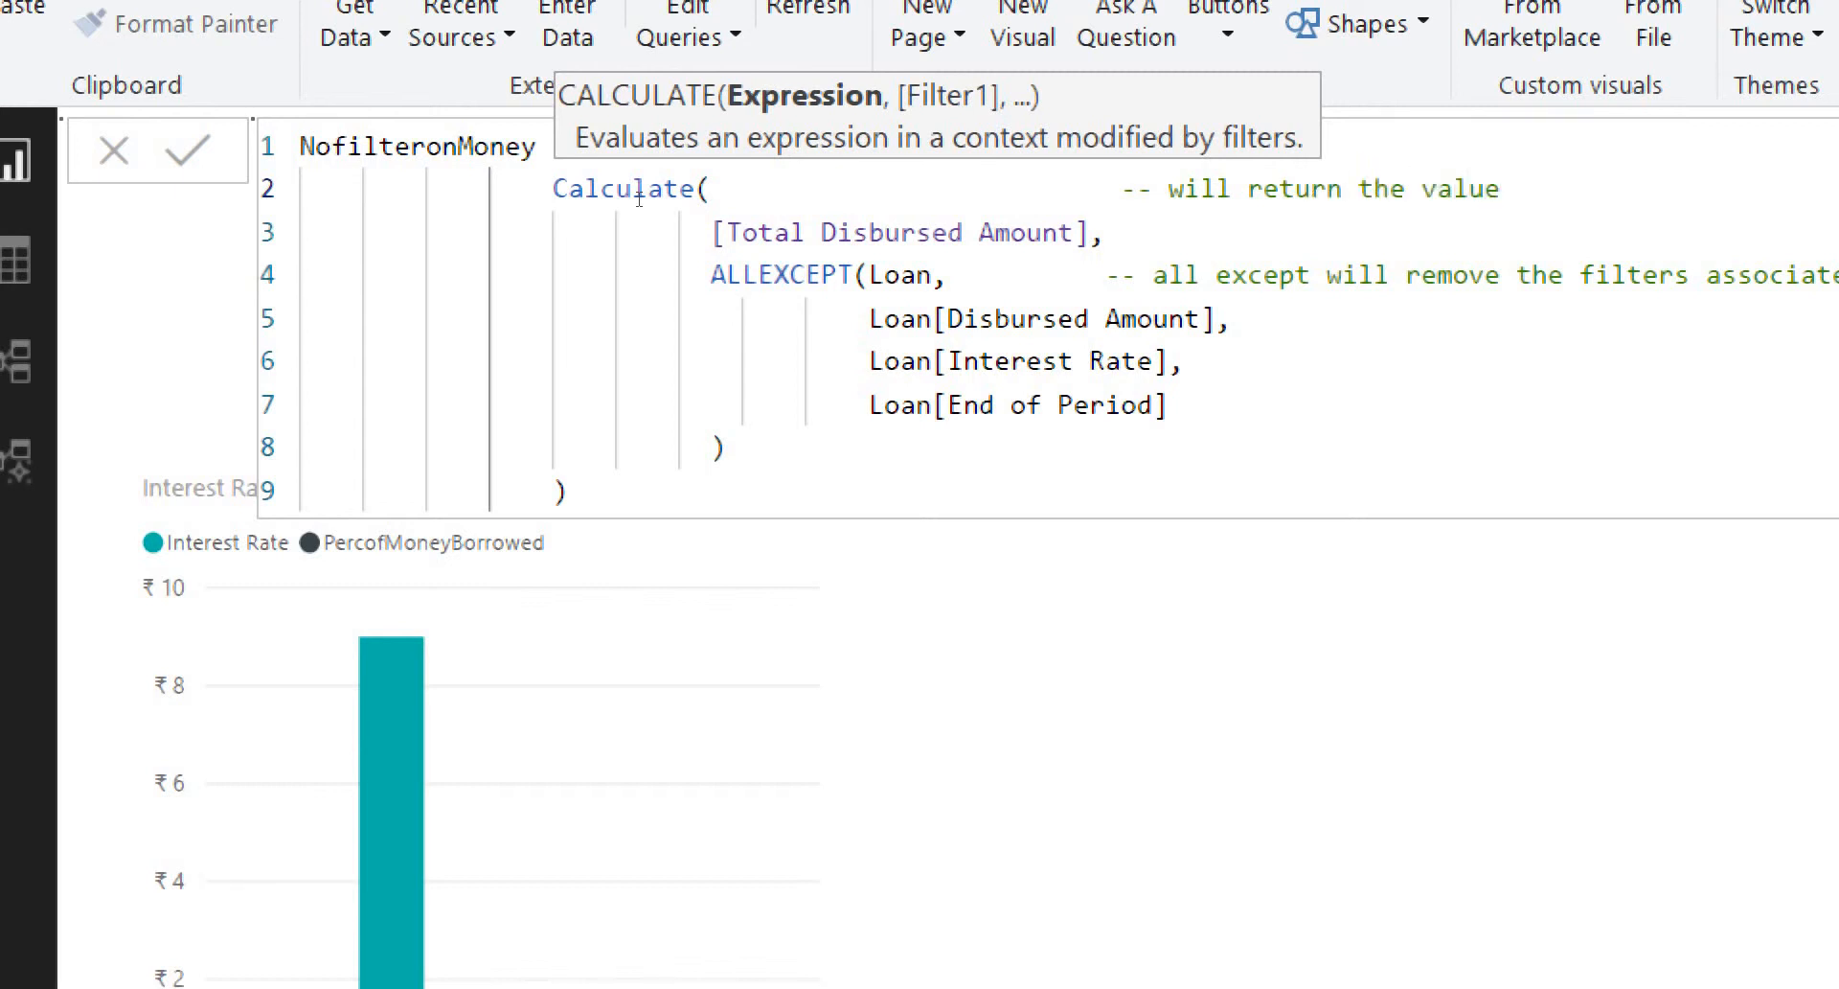
pyautogui.write(' leaving other')
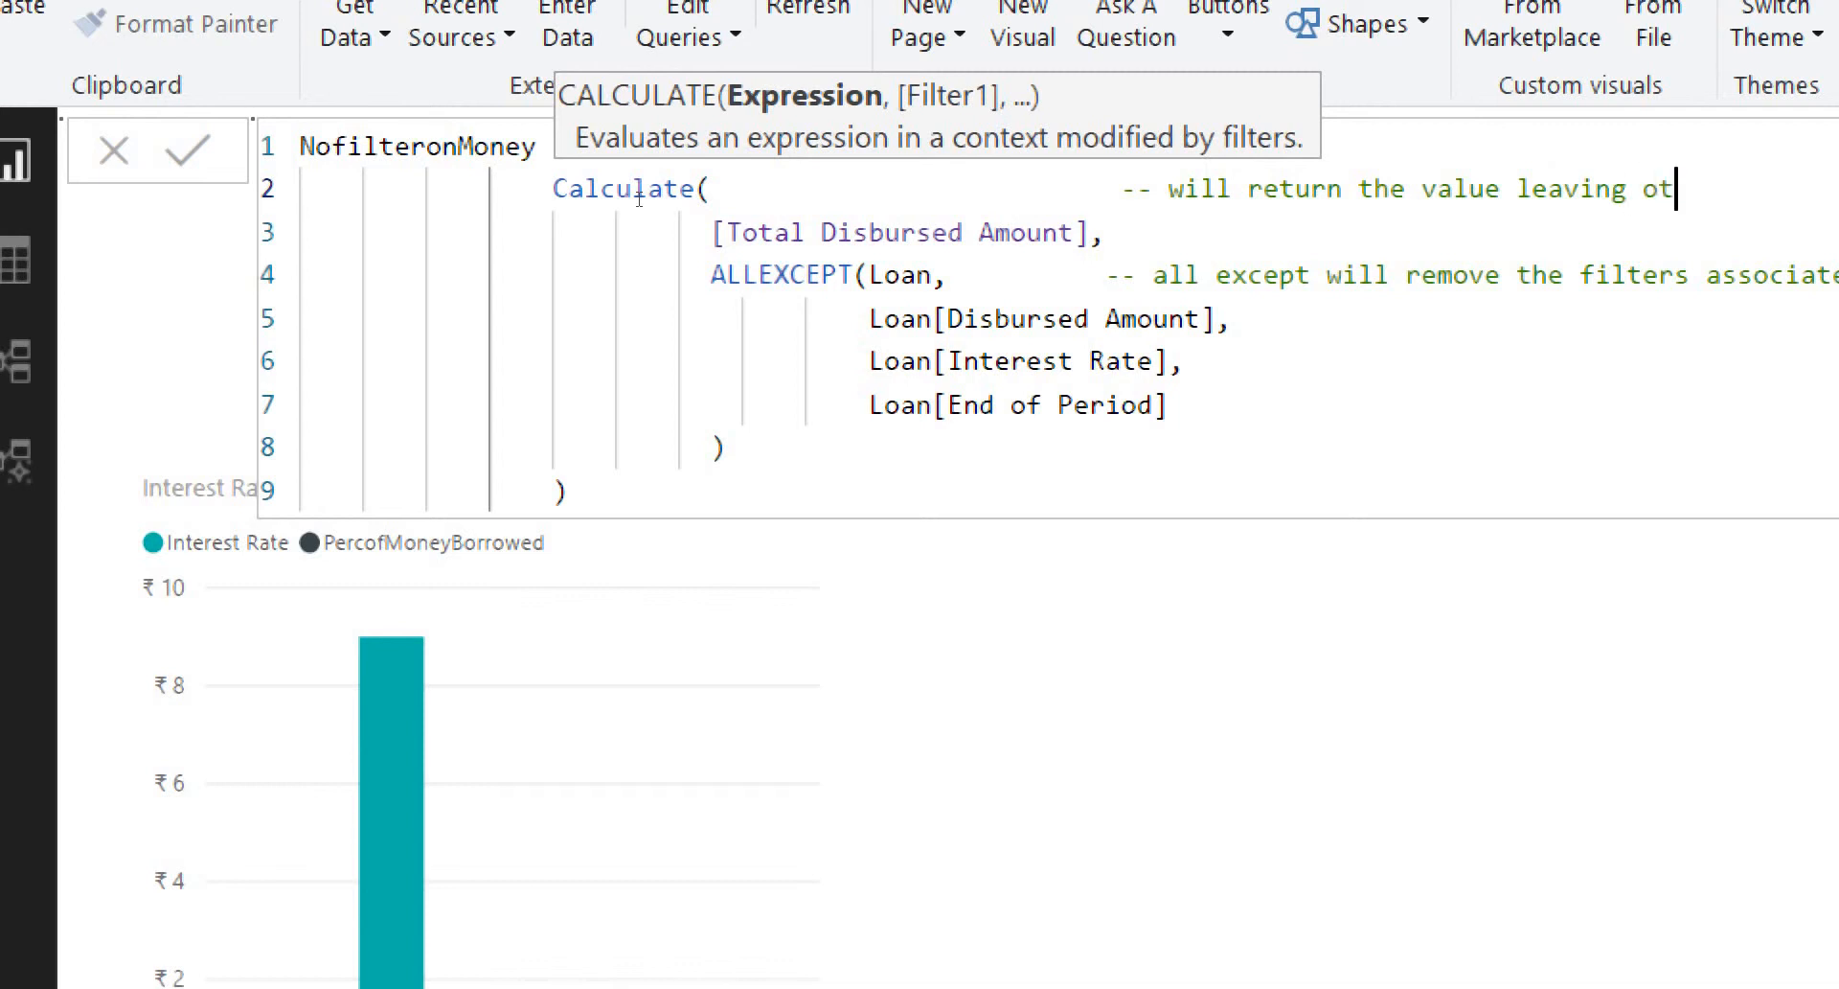
pyautogui.write('s behind')
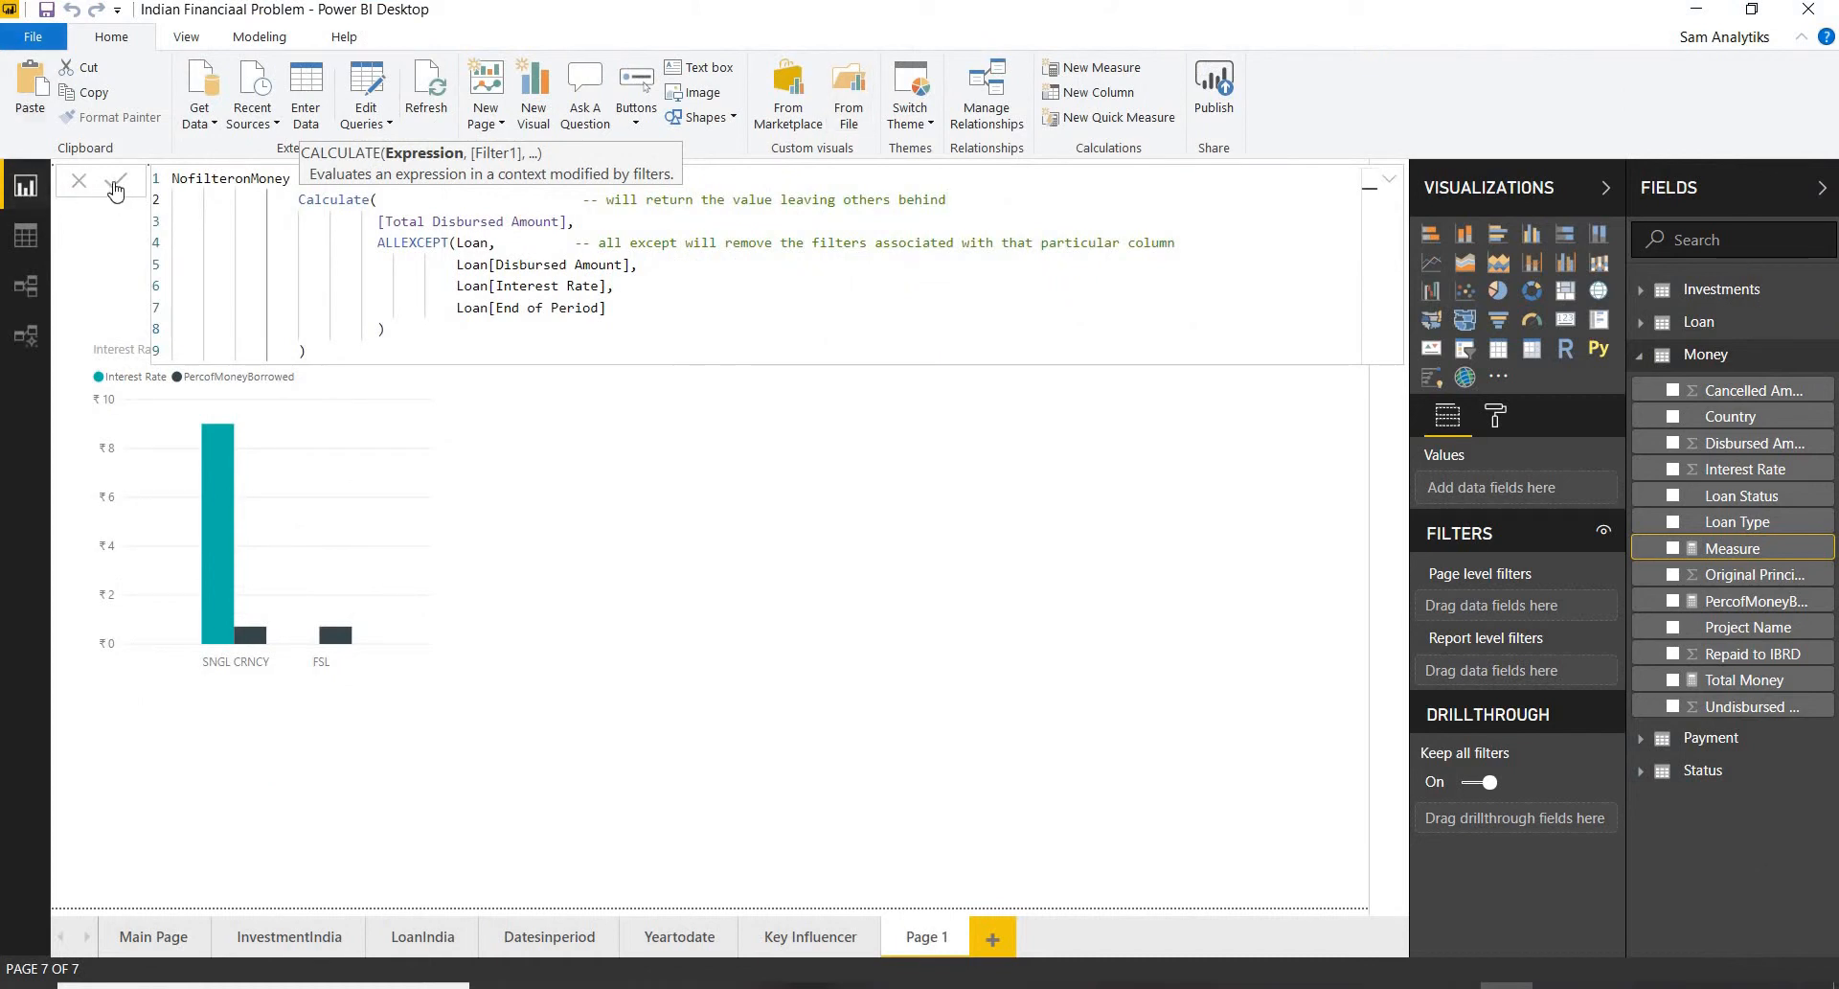
pyautogui.click(115, 189)
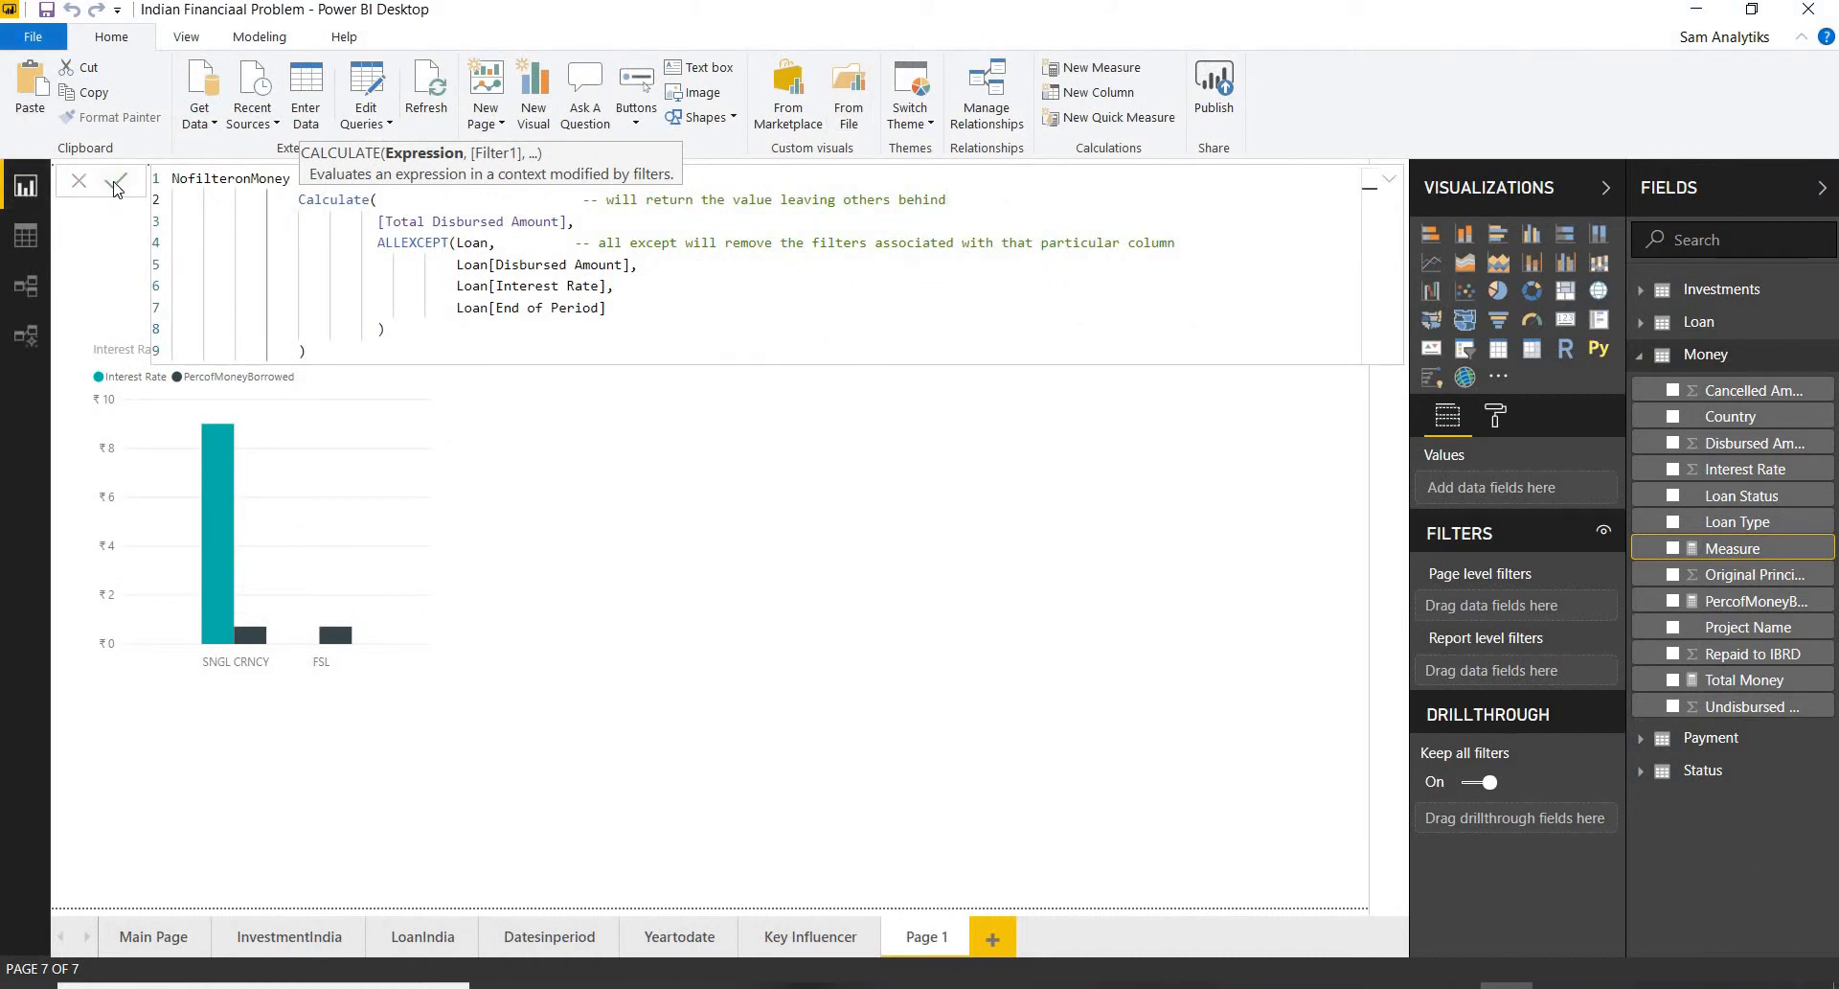
pyautogui.click(1012, 623)
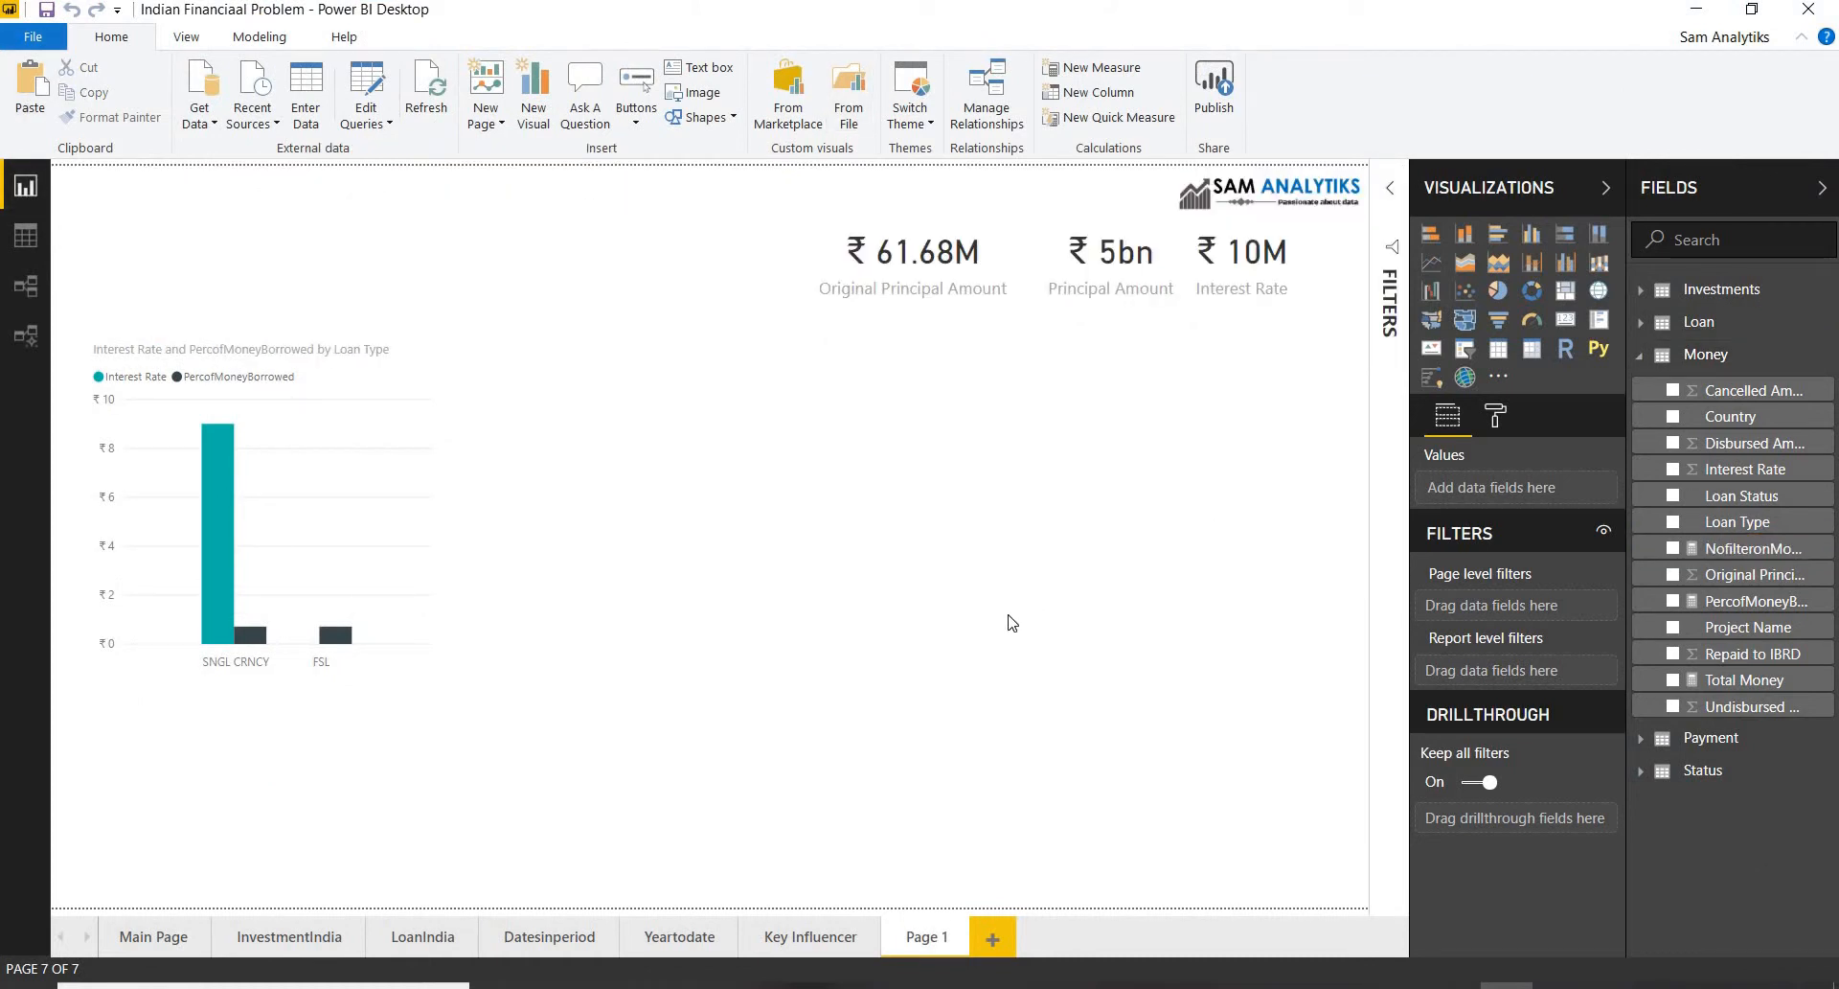
# Step: Insert a line and stacked column chart, place it beneath the cards and enlarge it
pyautogui.click(1533, 277)
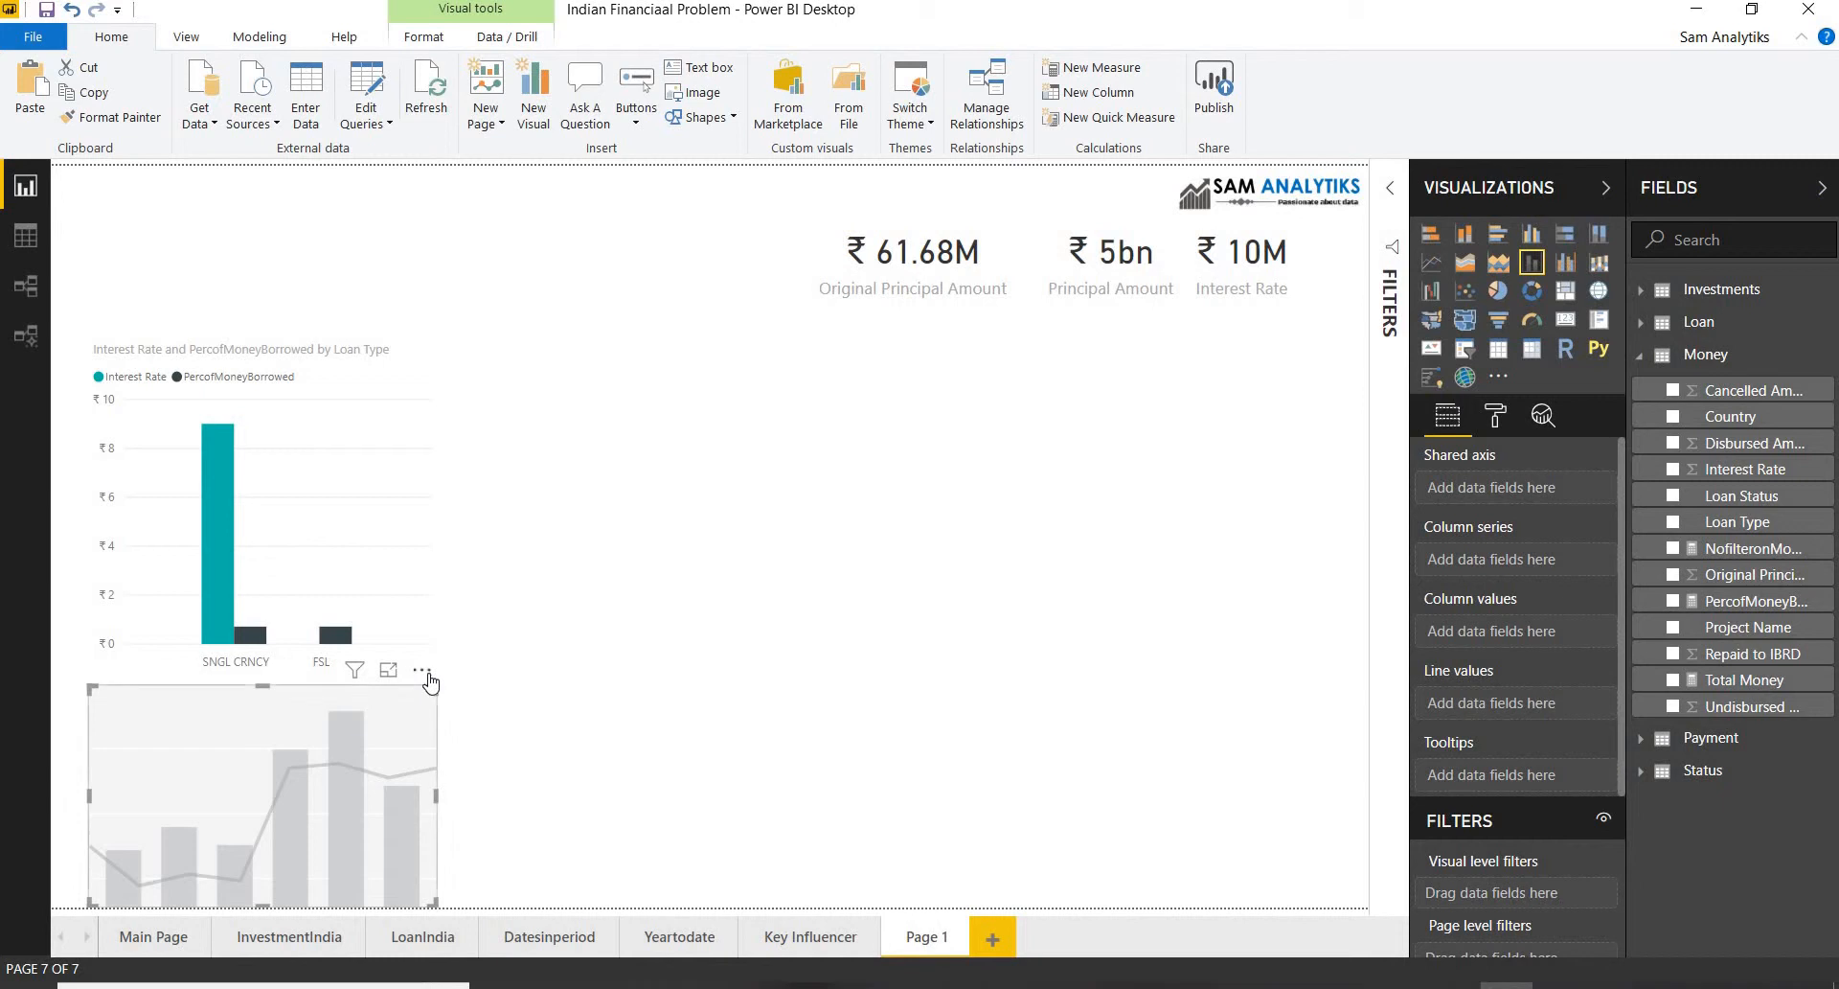
pyautogui.moveTo(430, 683); pyautogui.dragTo(1081, 337)
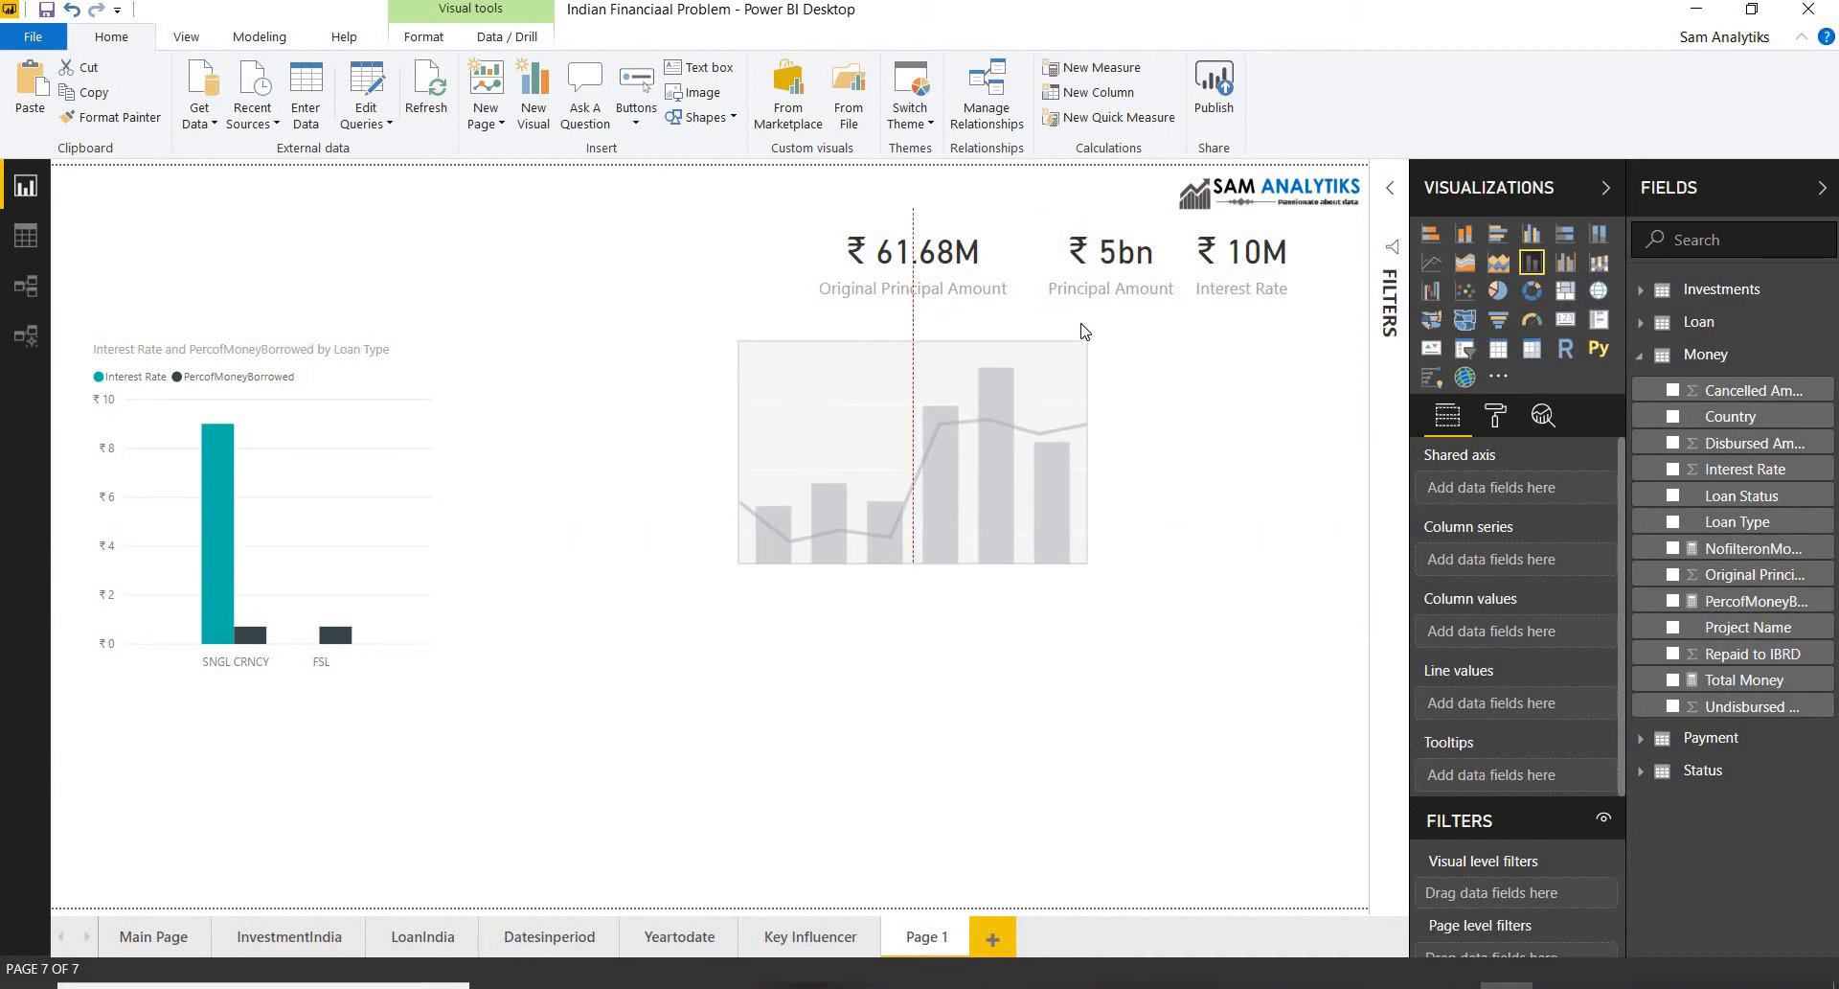
pyautogui.moveTo(1087, 561); pyautogui.dragTo(1243, 655)
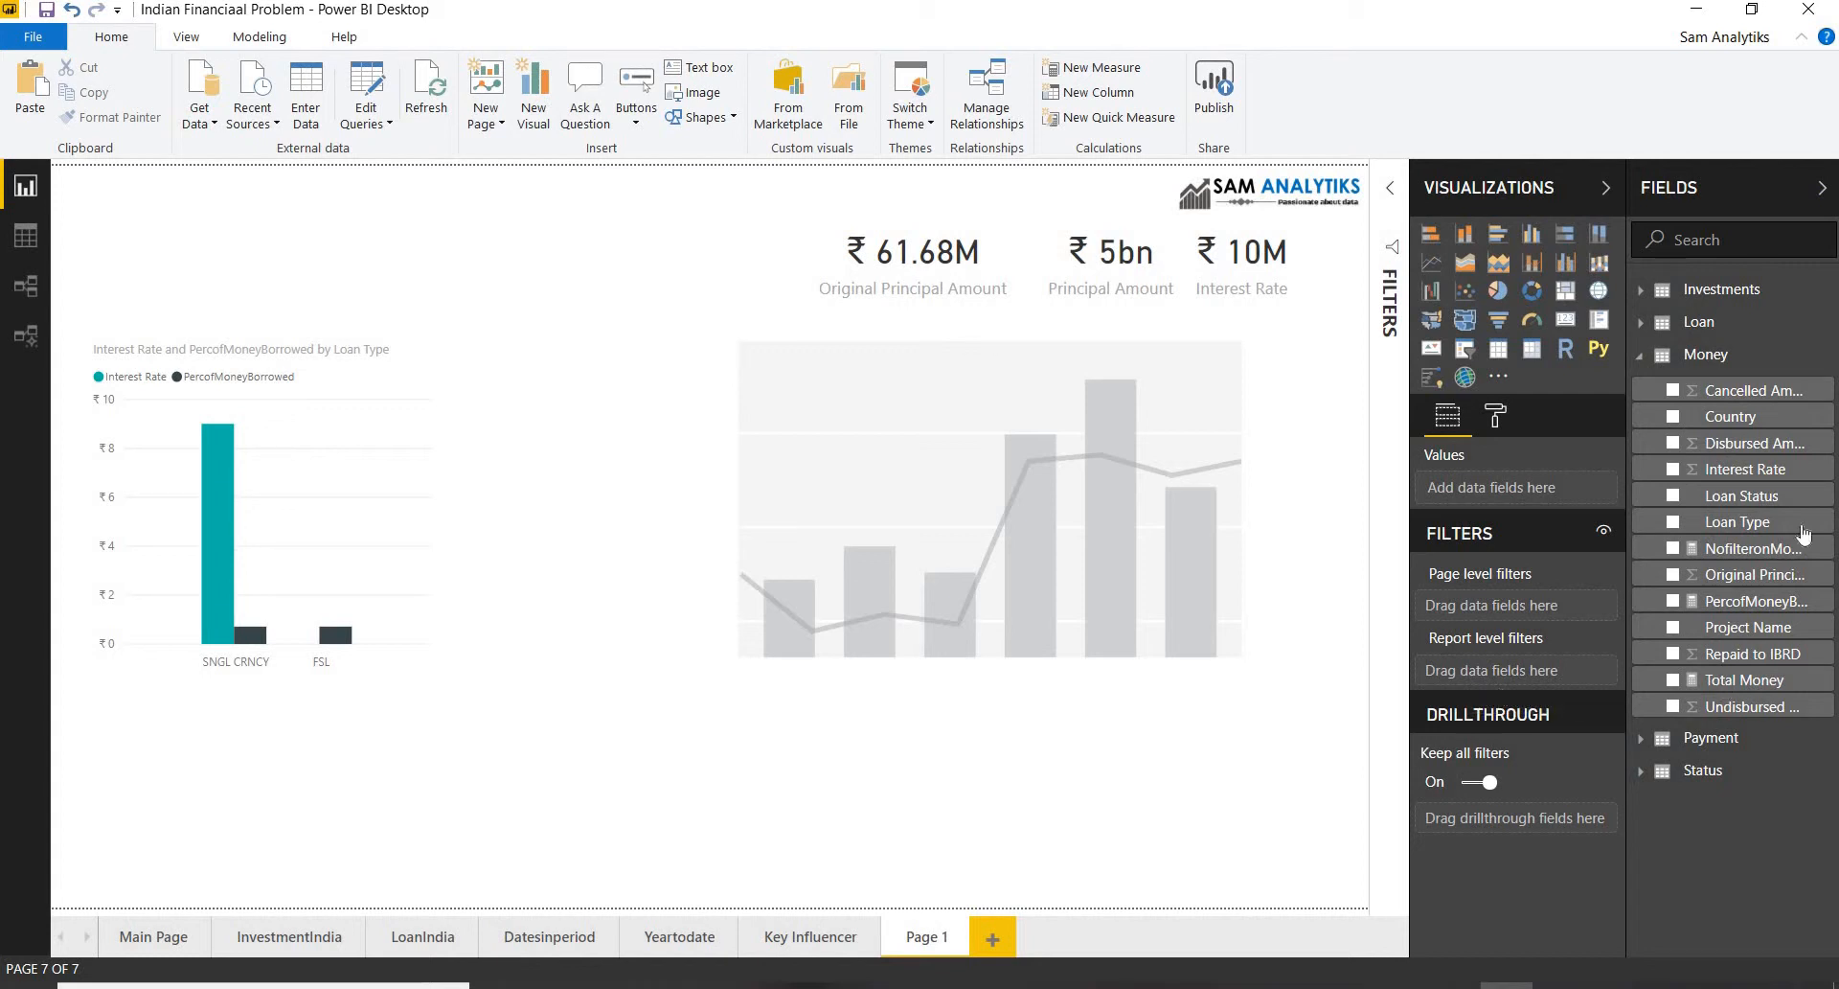
# Step: Assign Project Name to the new combo chart's shared axis and NofilteronMoney to its column values
pyautogui.click(1192, 479)
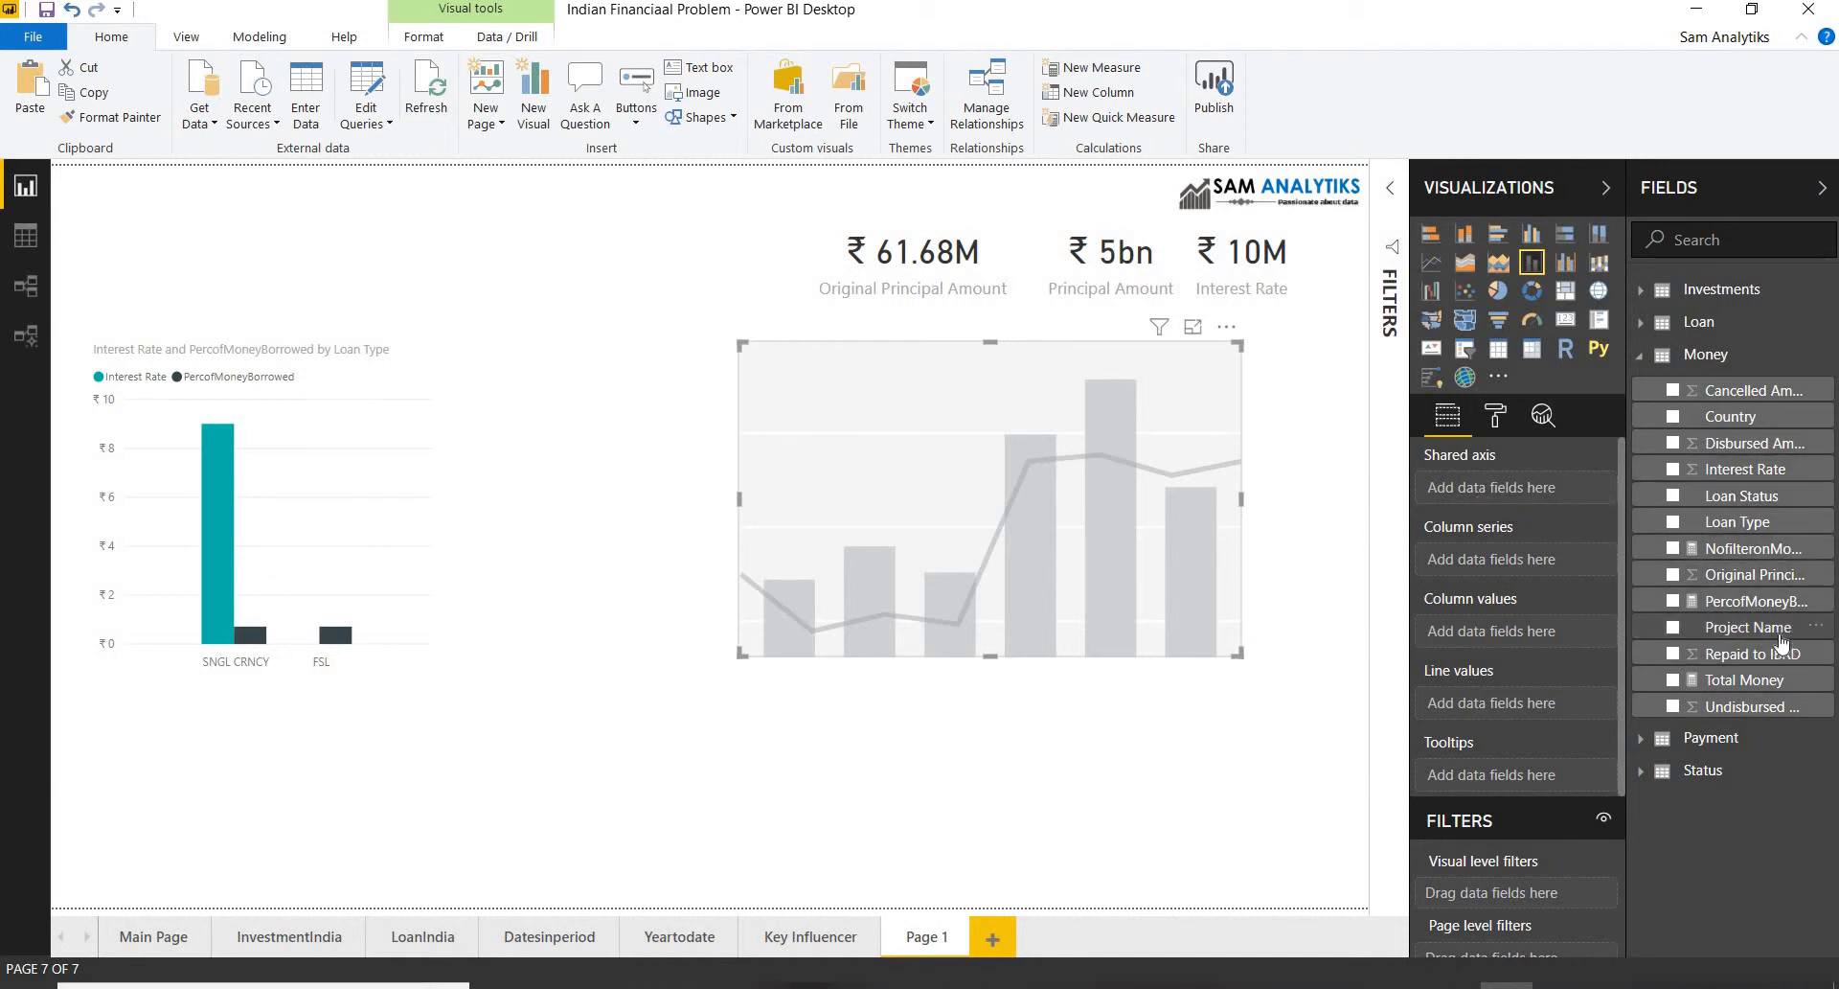
pyautogui.moveTo(1784, 640); pyautogui.dragTo(1504, 489)
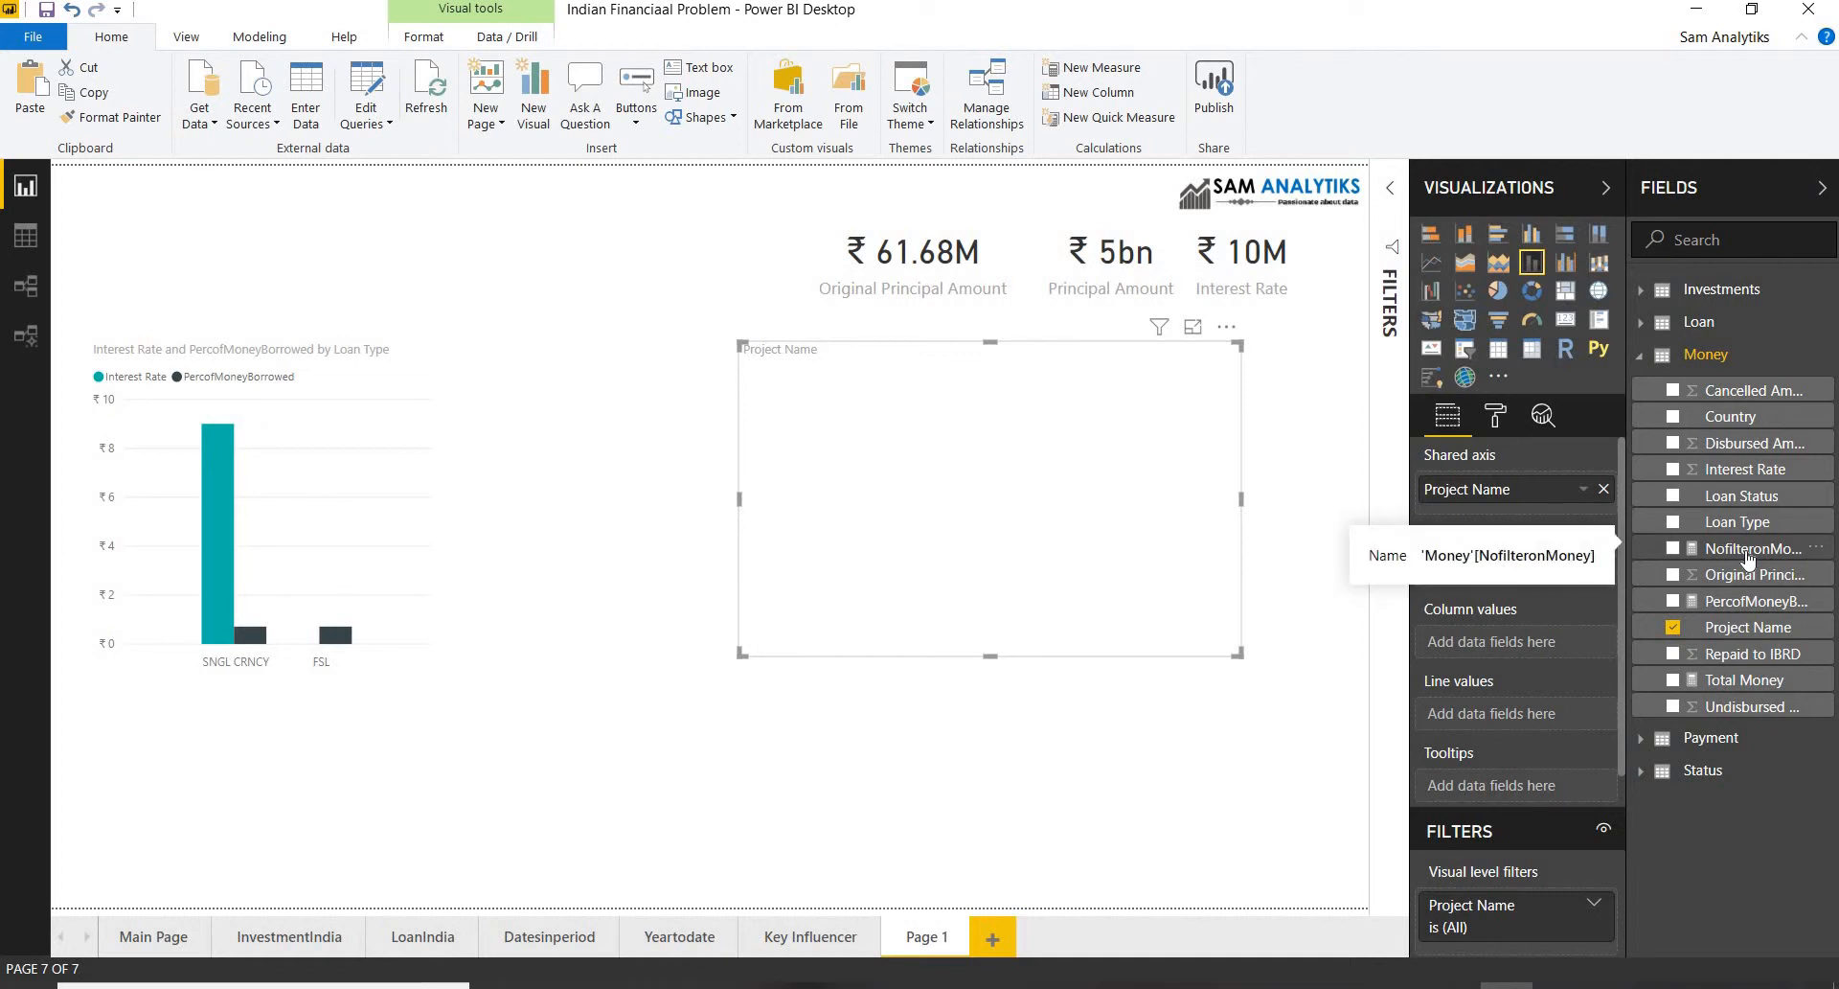
pyautogui.moveTo(1748, 557); pyautogui.dragTo(1517, 652)
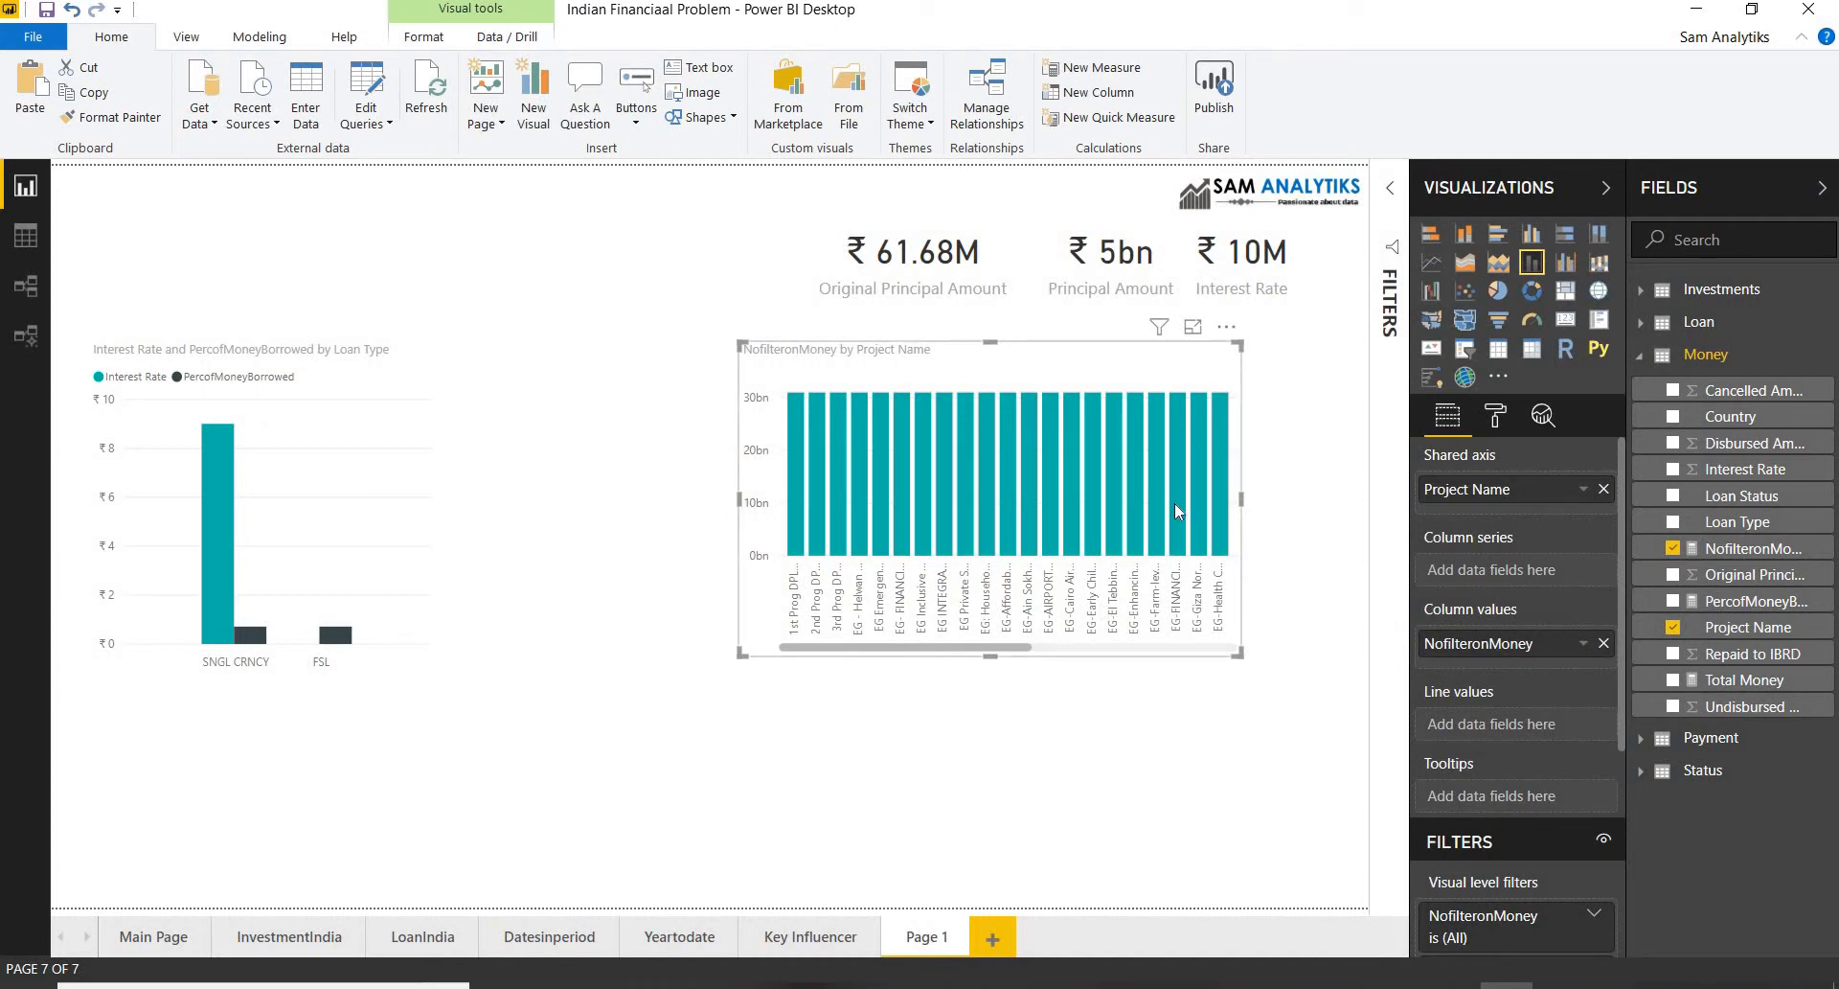
# Step: Add Disbursed Amount, Cancelled Amount and Interest Rate as the combo chart's line values and enlarge the chart on both sides and downward
pyautogui.moveTo(1175, 504)
pyautogui.moveTo(1724, 442); pyautogui.dragTo(1510, 735)
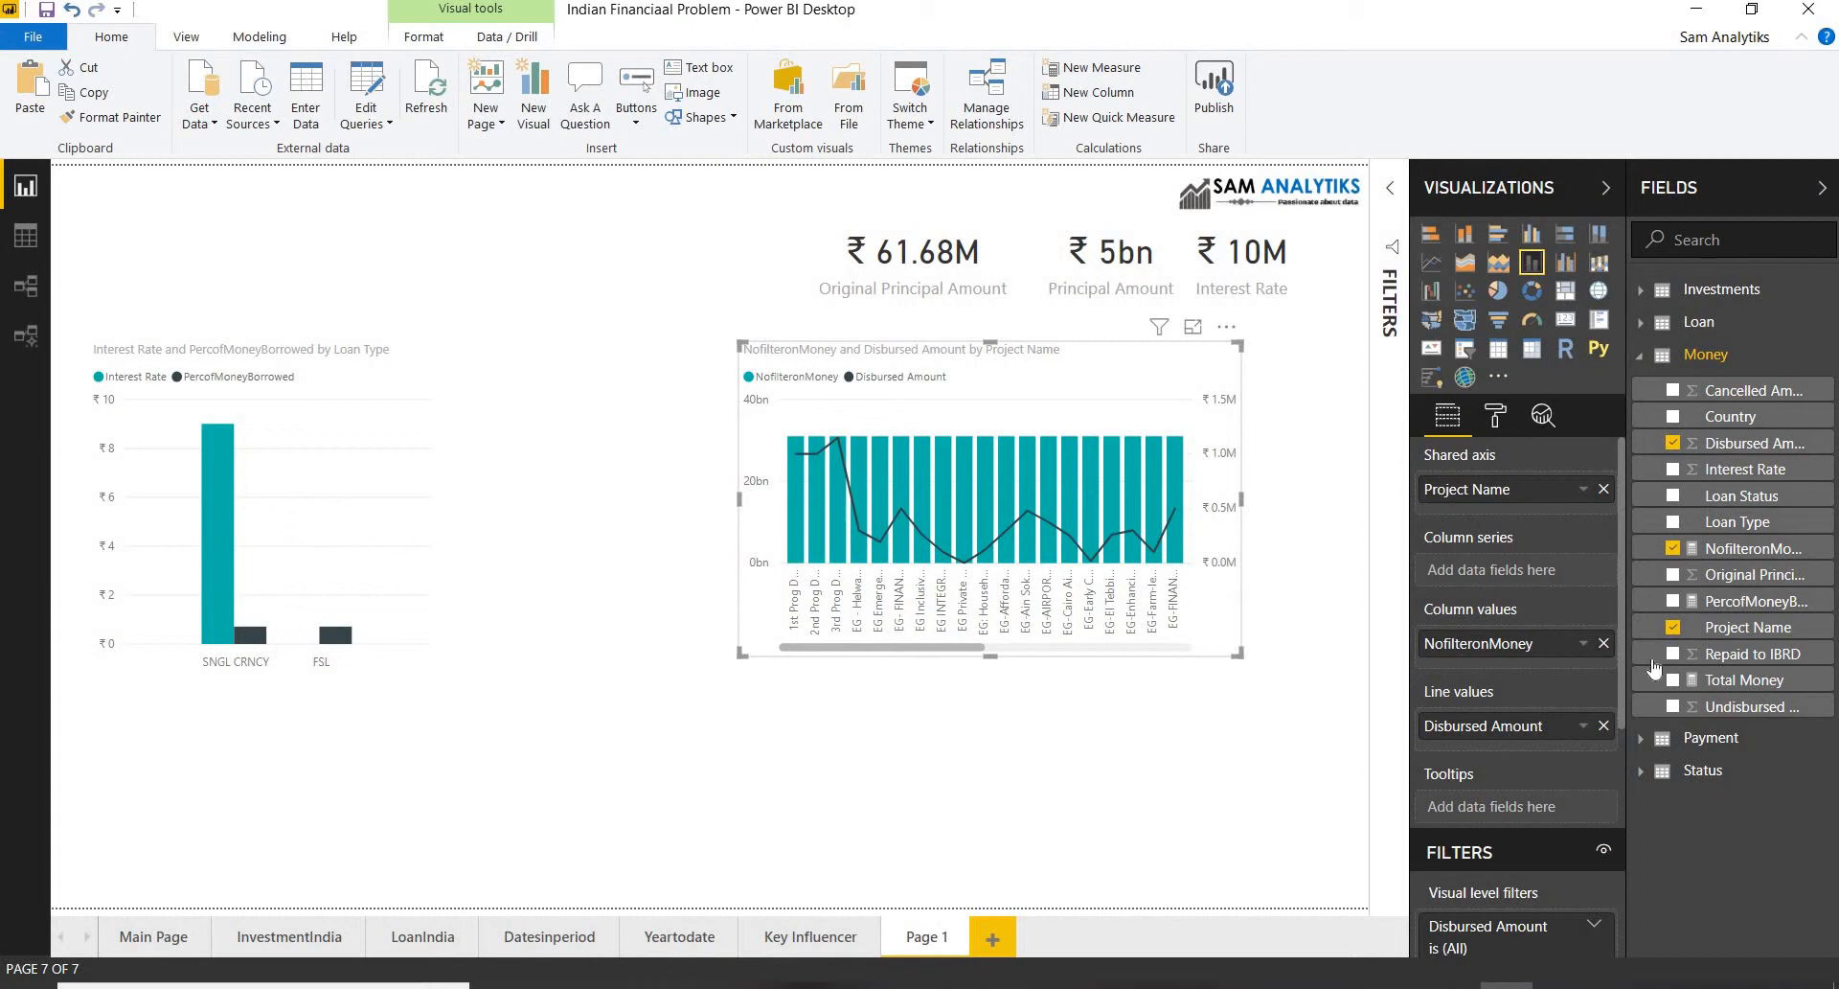
pyautogui.moveTo(1753, 390); pyautogui.dragTo(1536, 746)
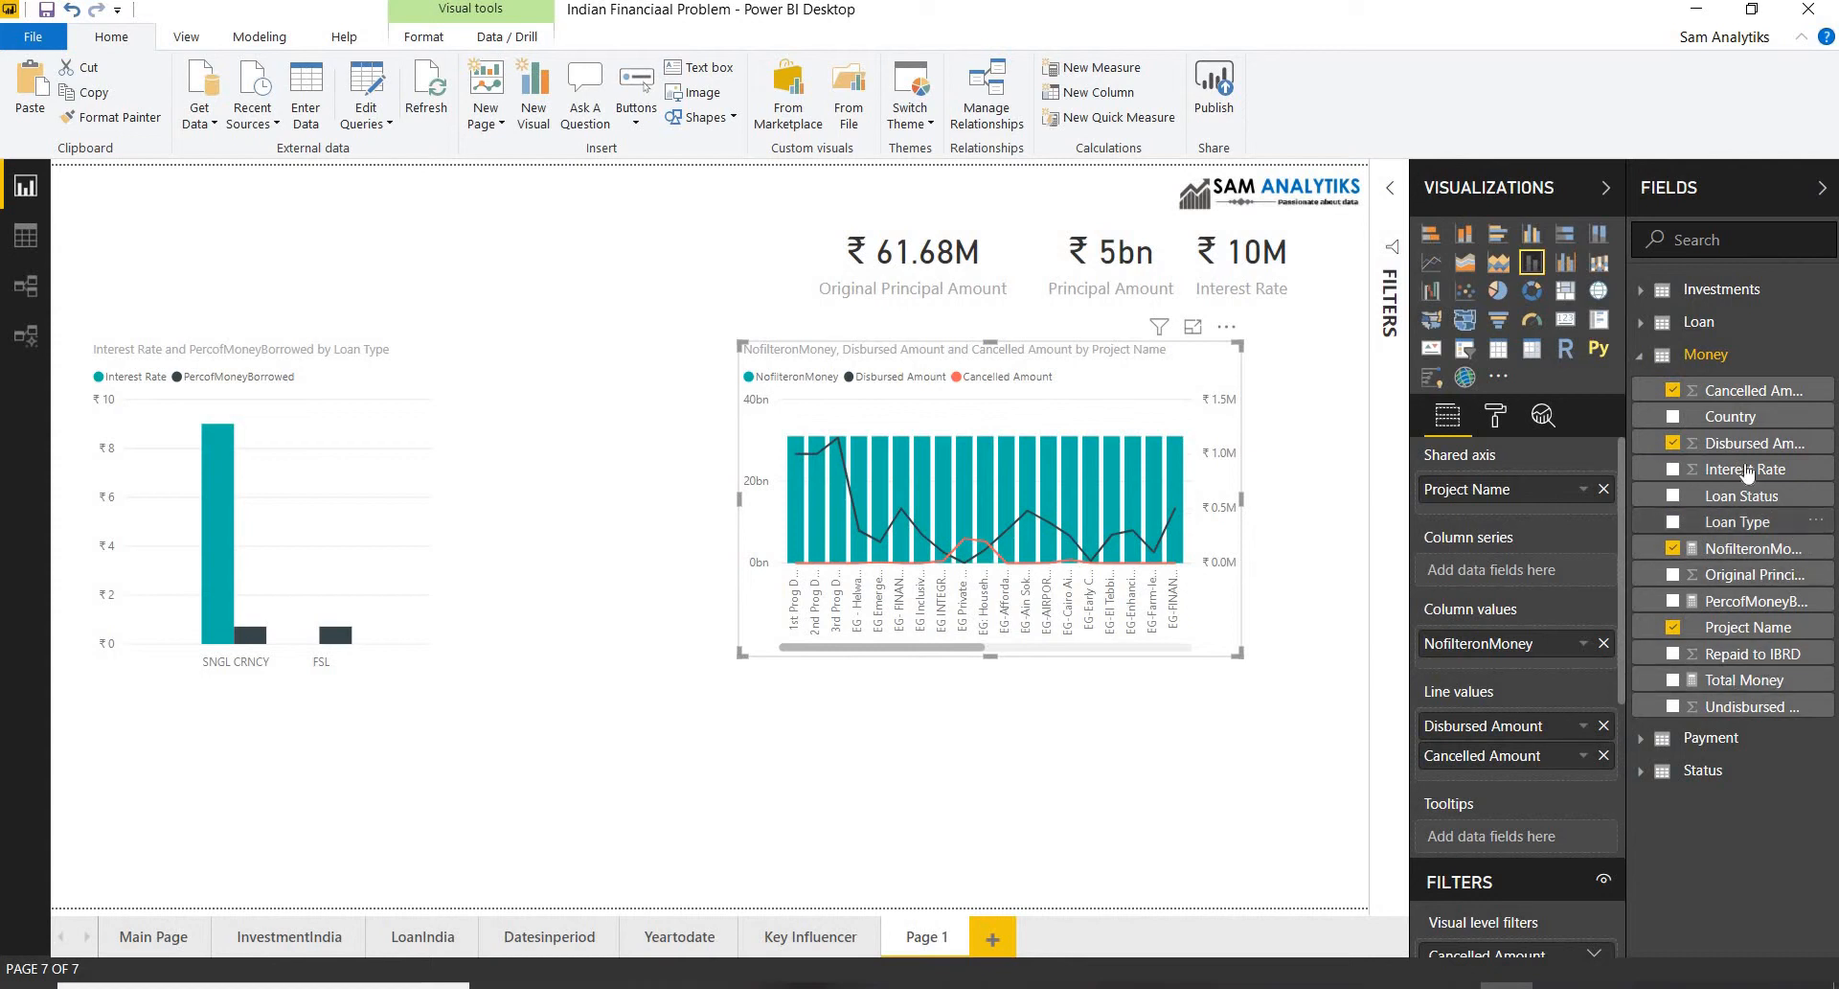
pyautogui.moveTo(1746, 469); pyautogui.dragTo(1533, 781)
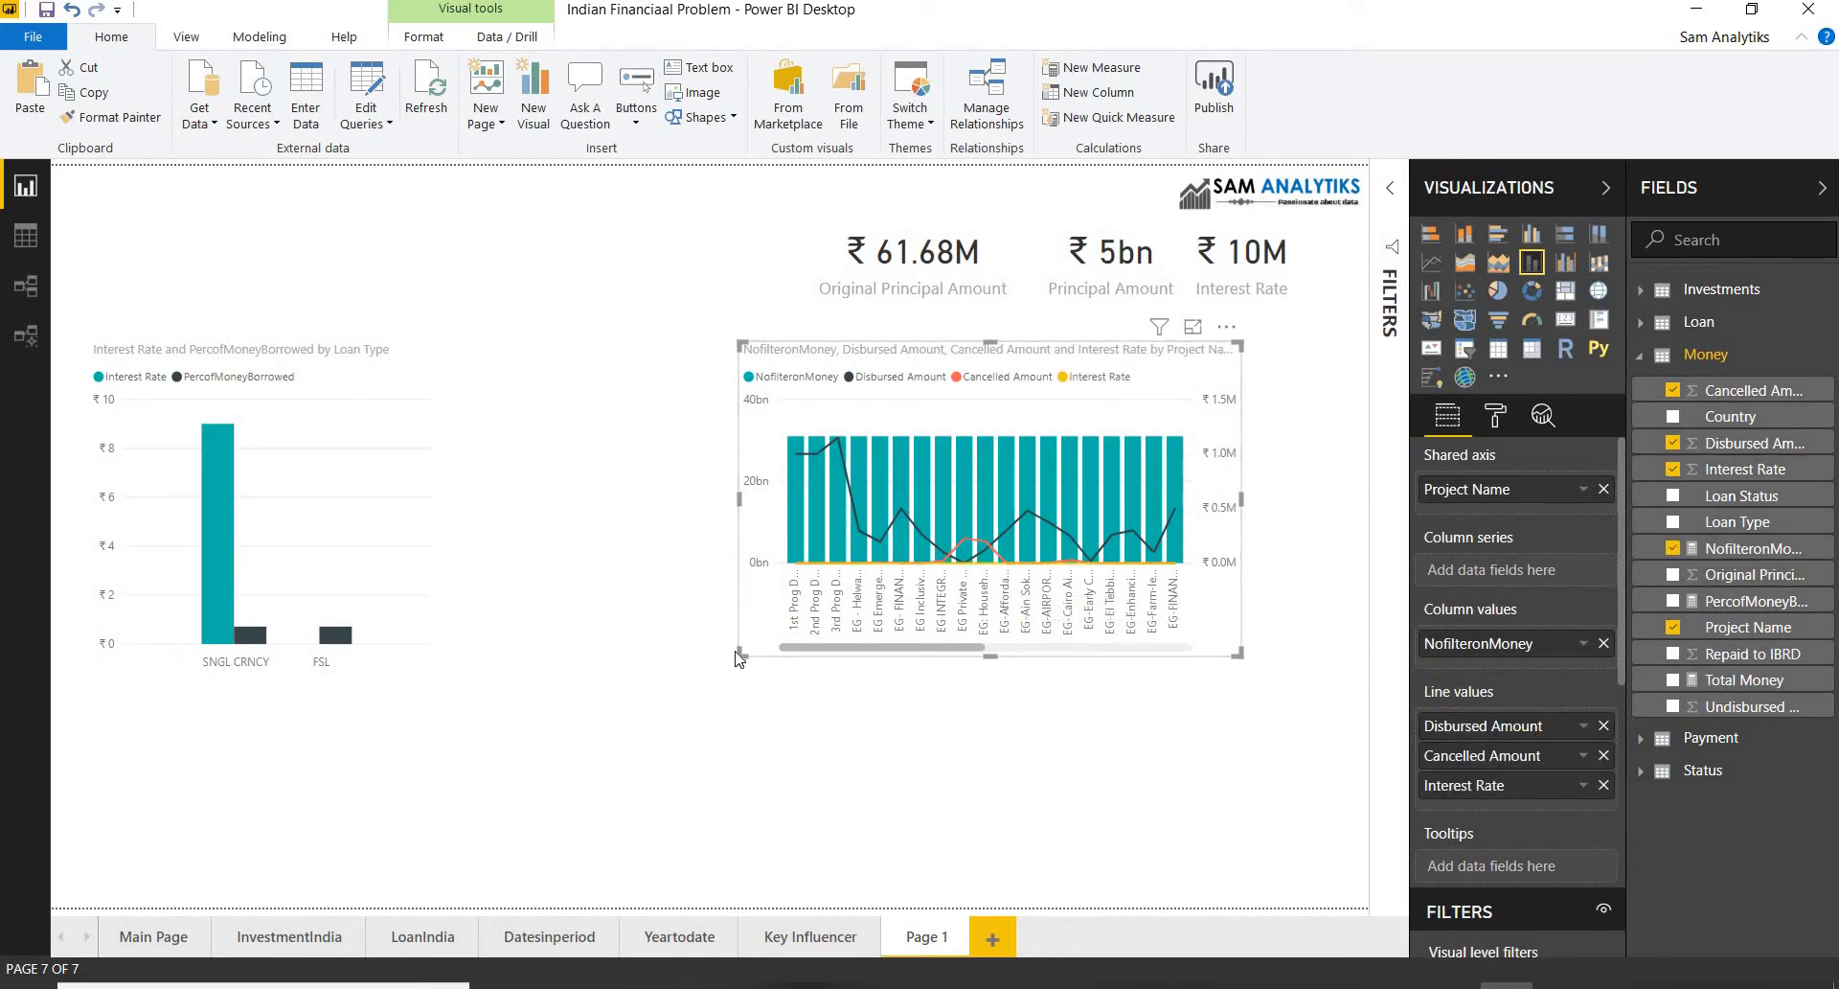
pyautogui.moveTo(738, 655); pyautogui.dragTo(615, 779)
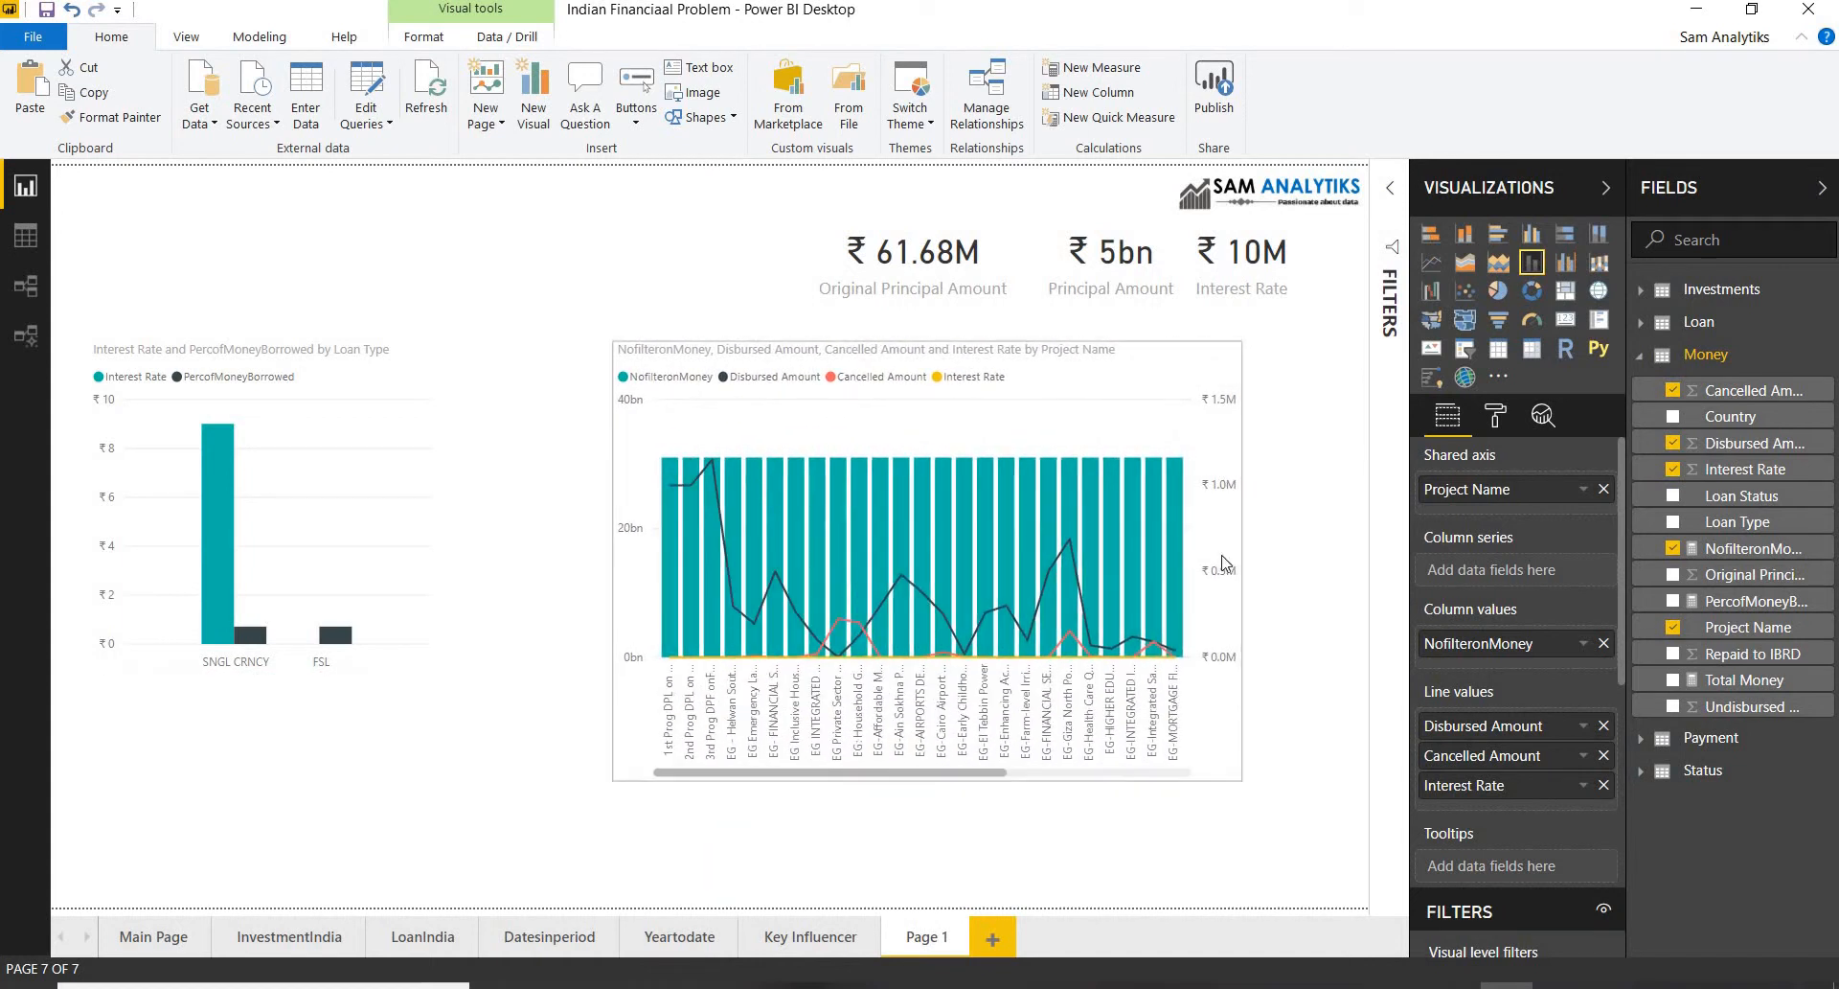
pyautogui.moveTo(1242, 561); pyautogui.dragTo(1322, 564)
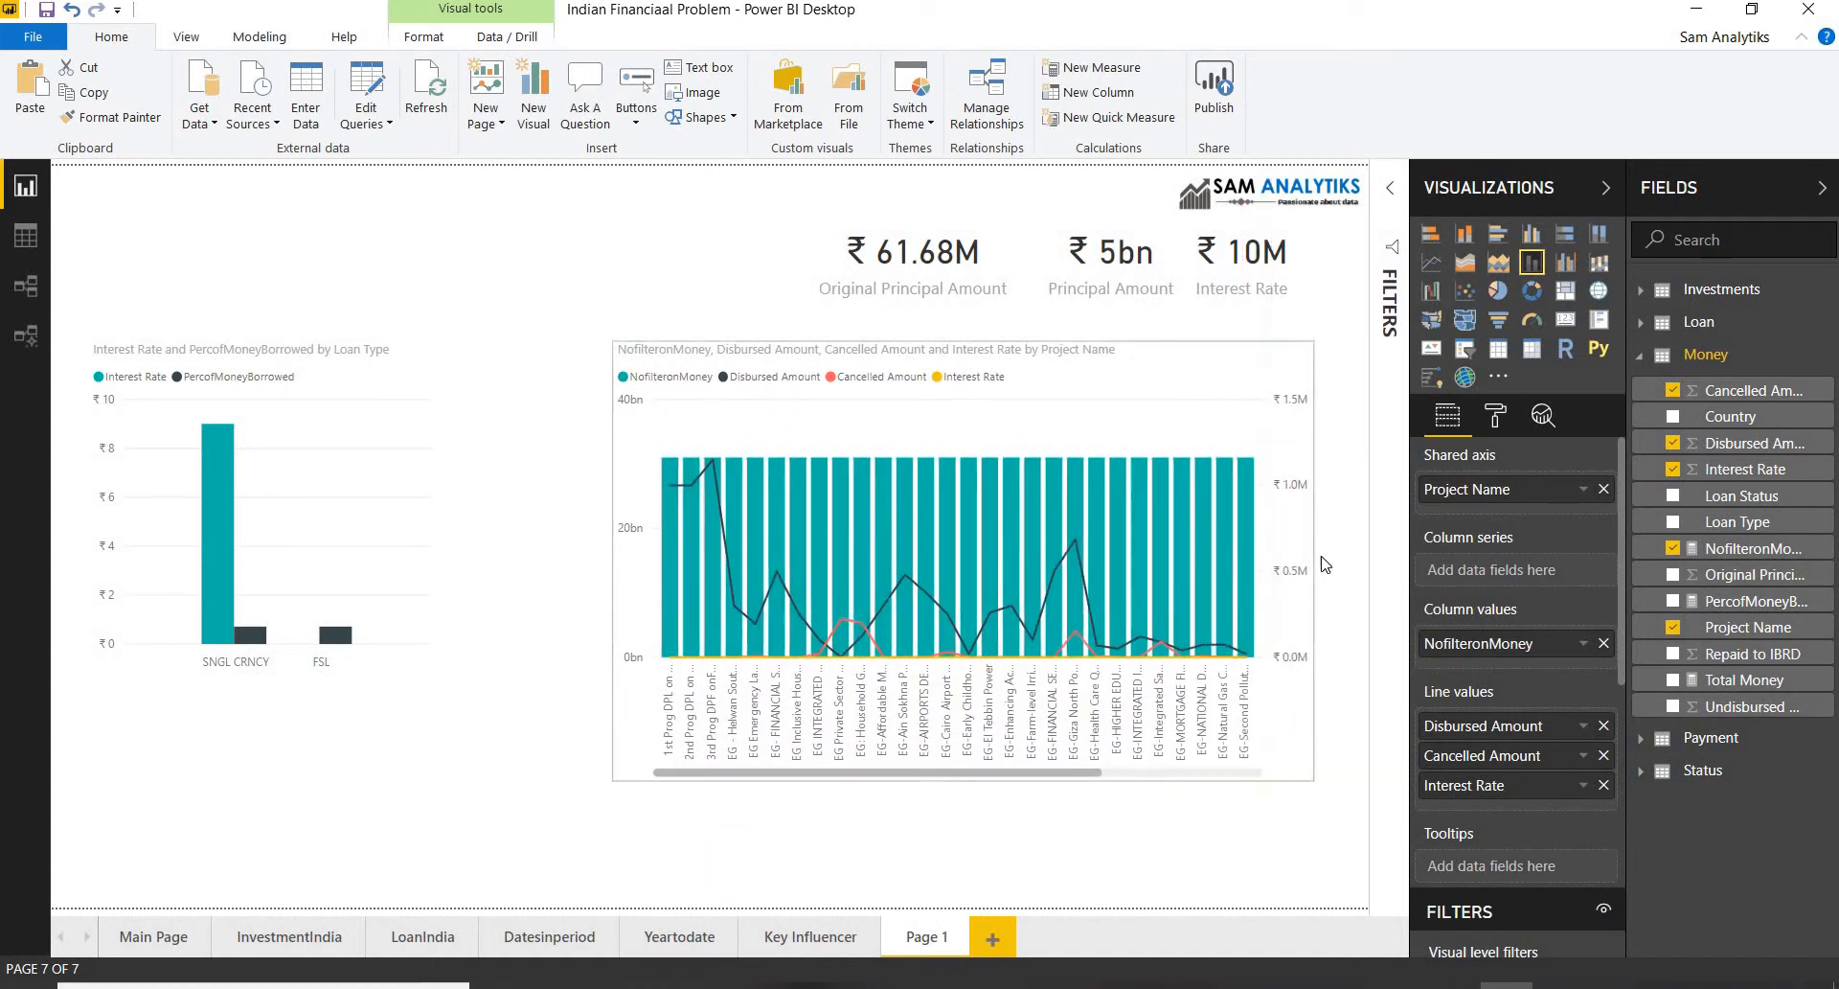
# Step: Try out data labels on the project combo chart and look through its data color options
pyautogui.click(1495, 415)
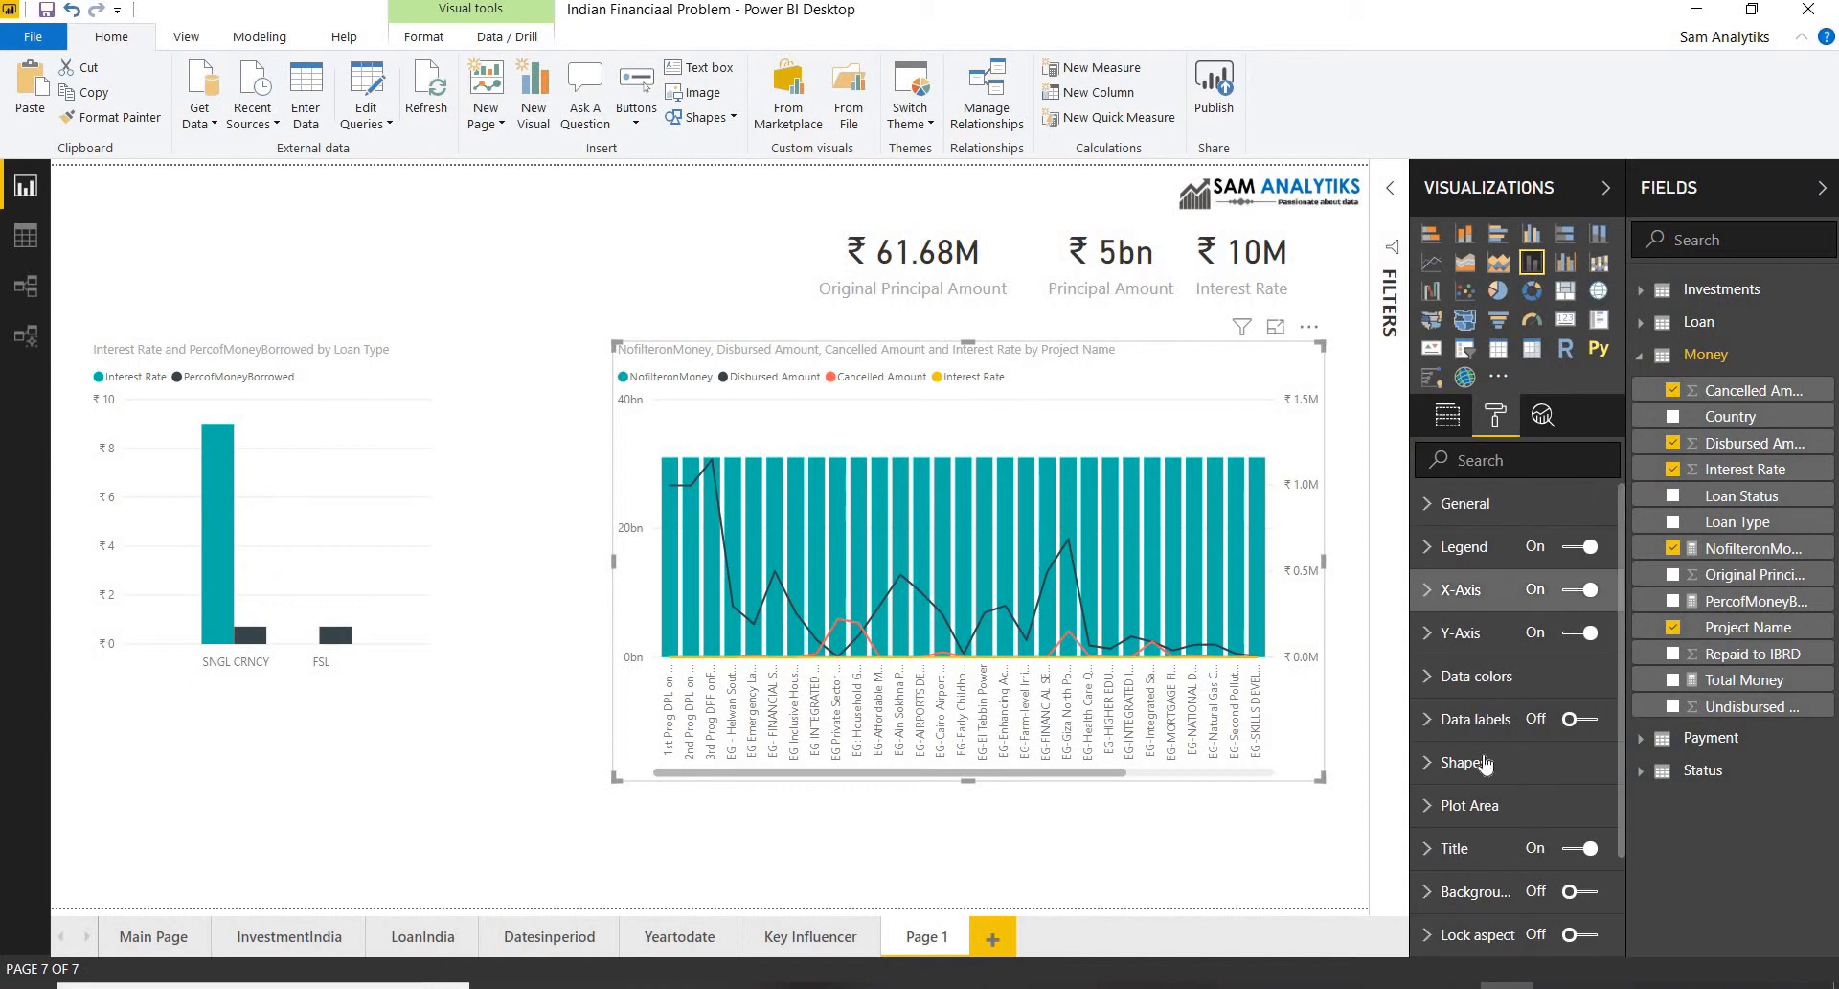
pyautogui.click(1587, 724)
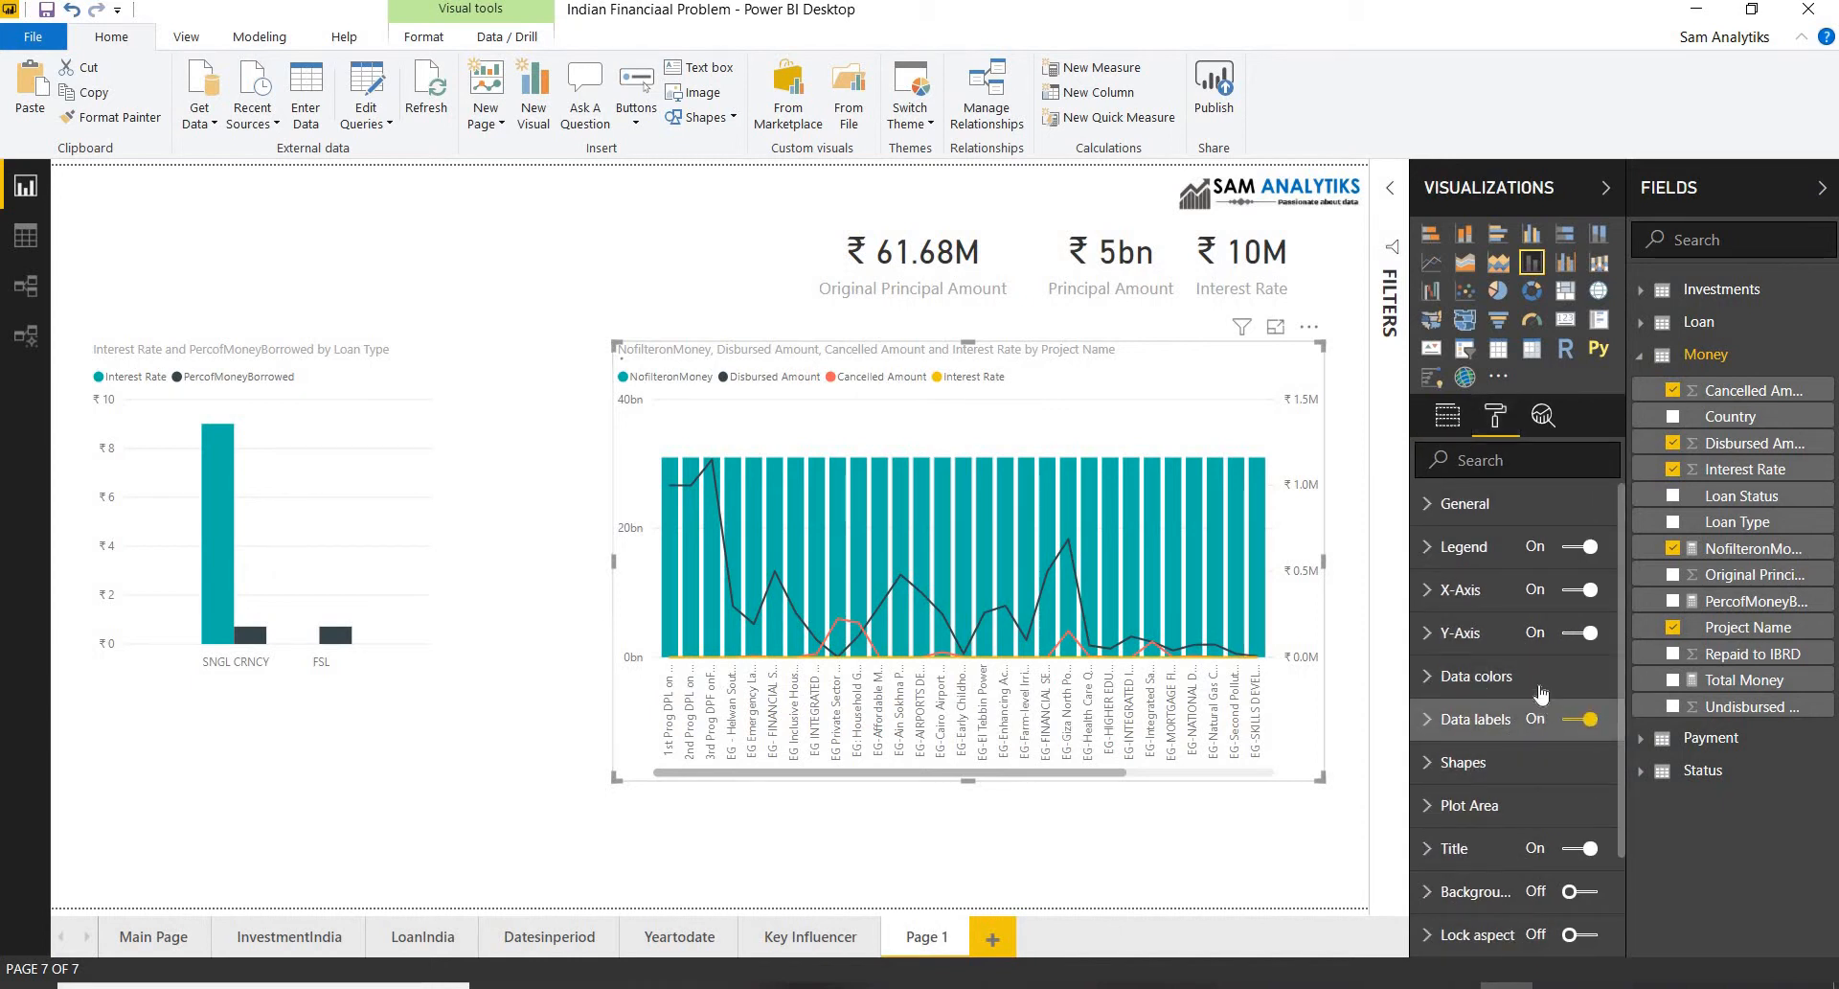
pyautogui.click(1522, 676)
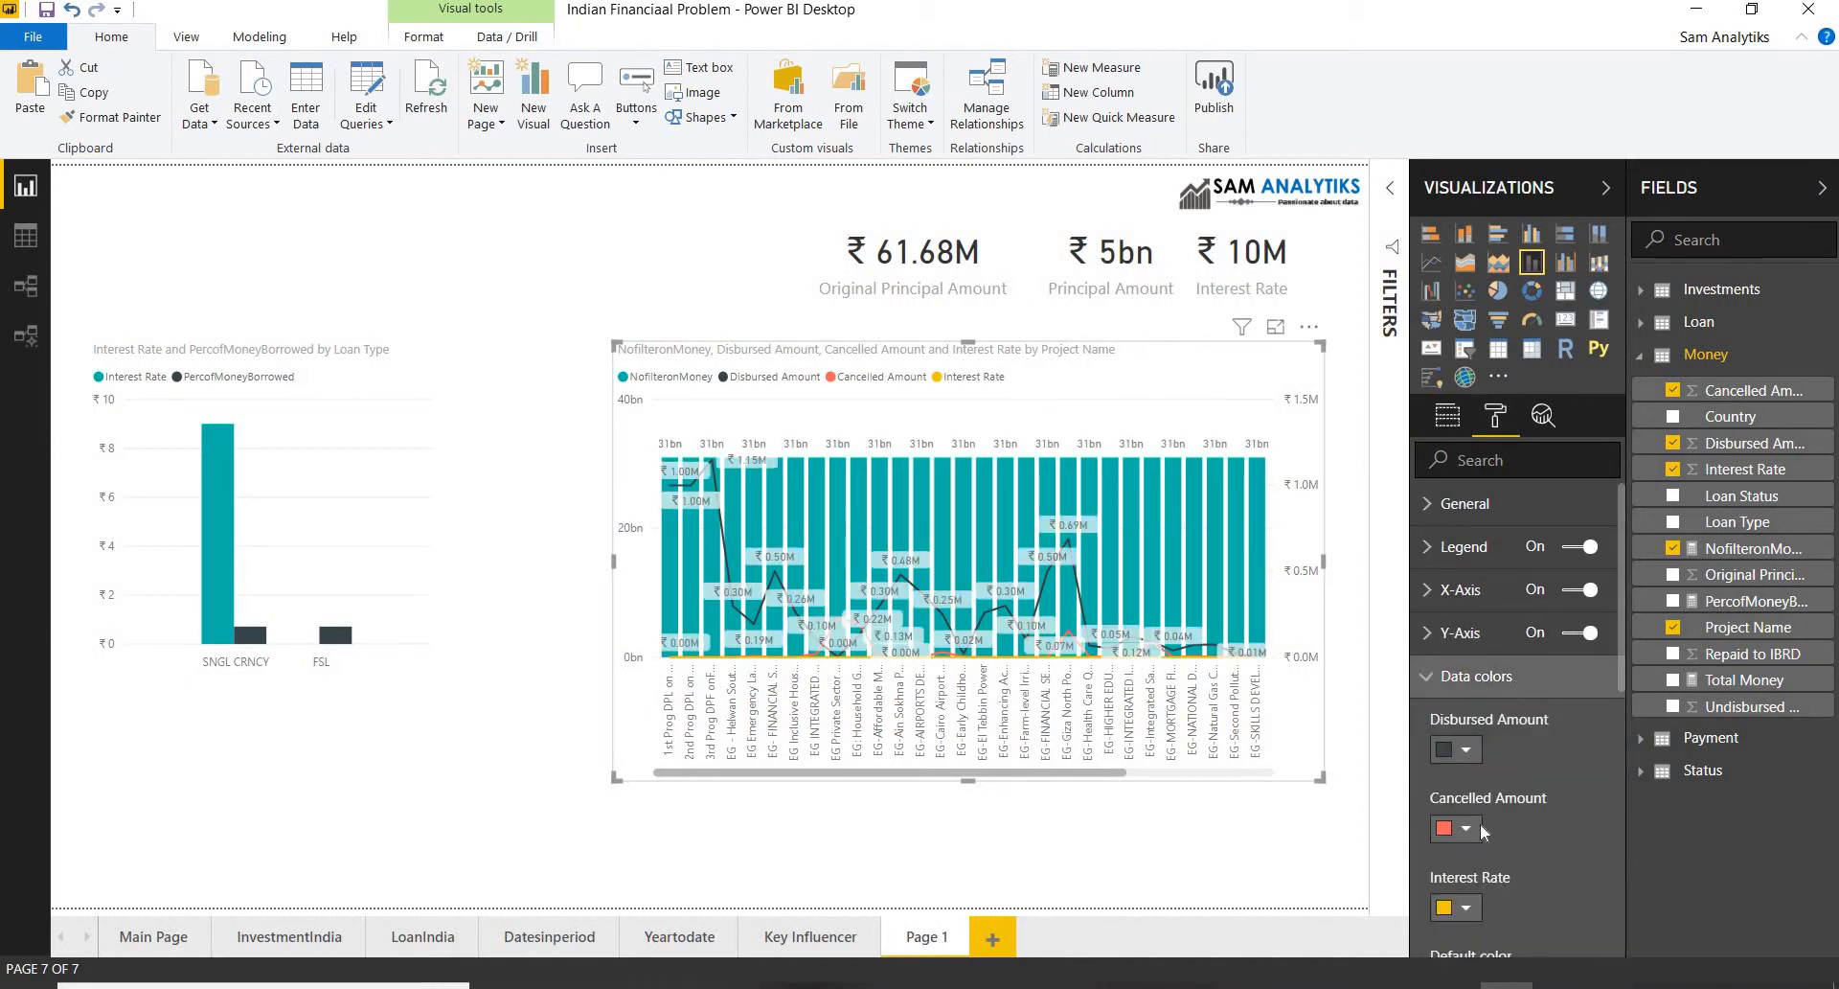
pyautogui.scroll(-3, 1480, 678)
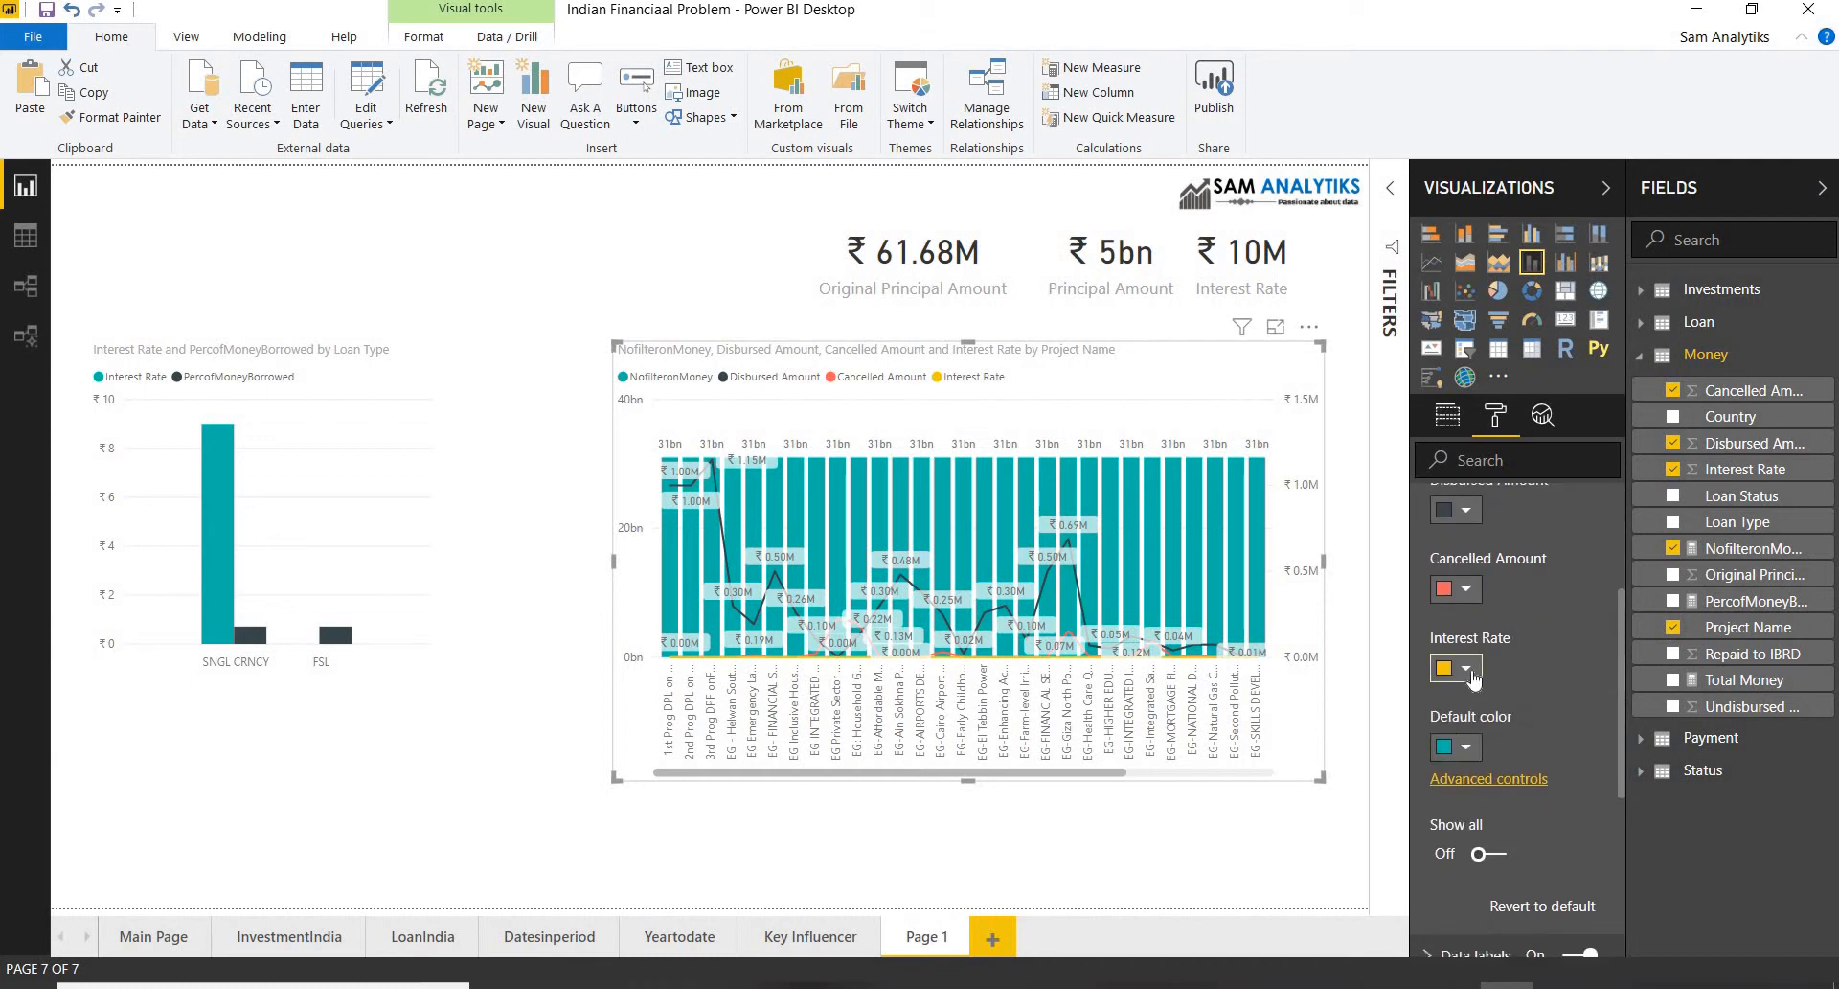
pyautogui.click(1578, 512)
pyautogui.scroll(3, 1437, 565)
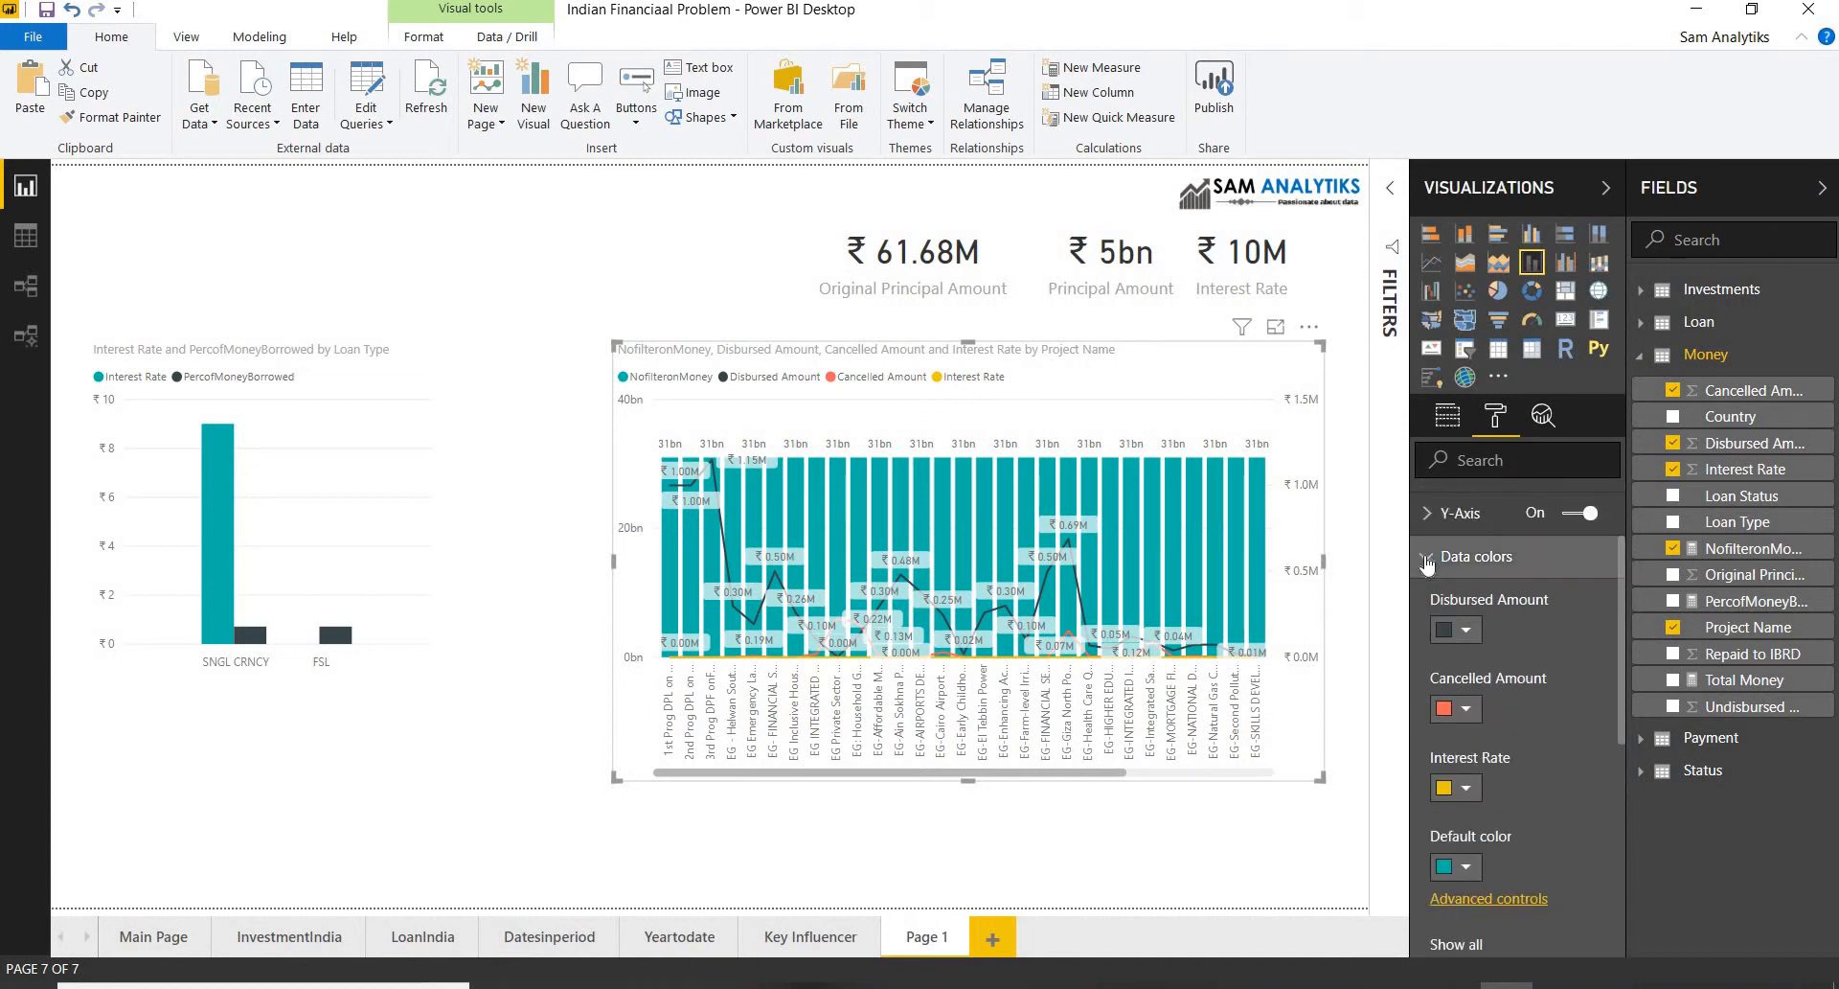
pyautogui.click(1428, 560)
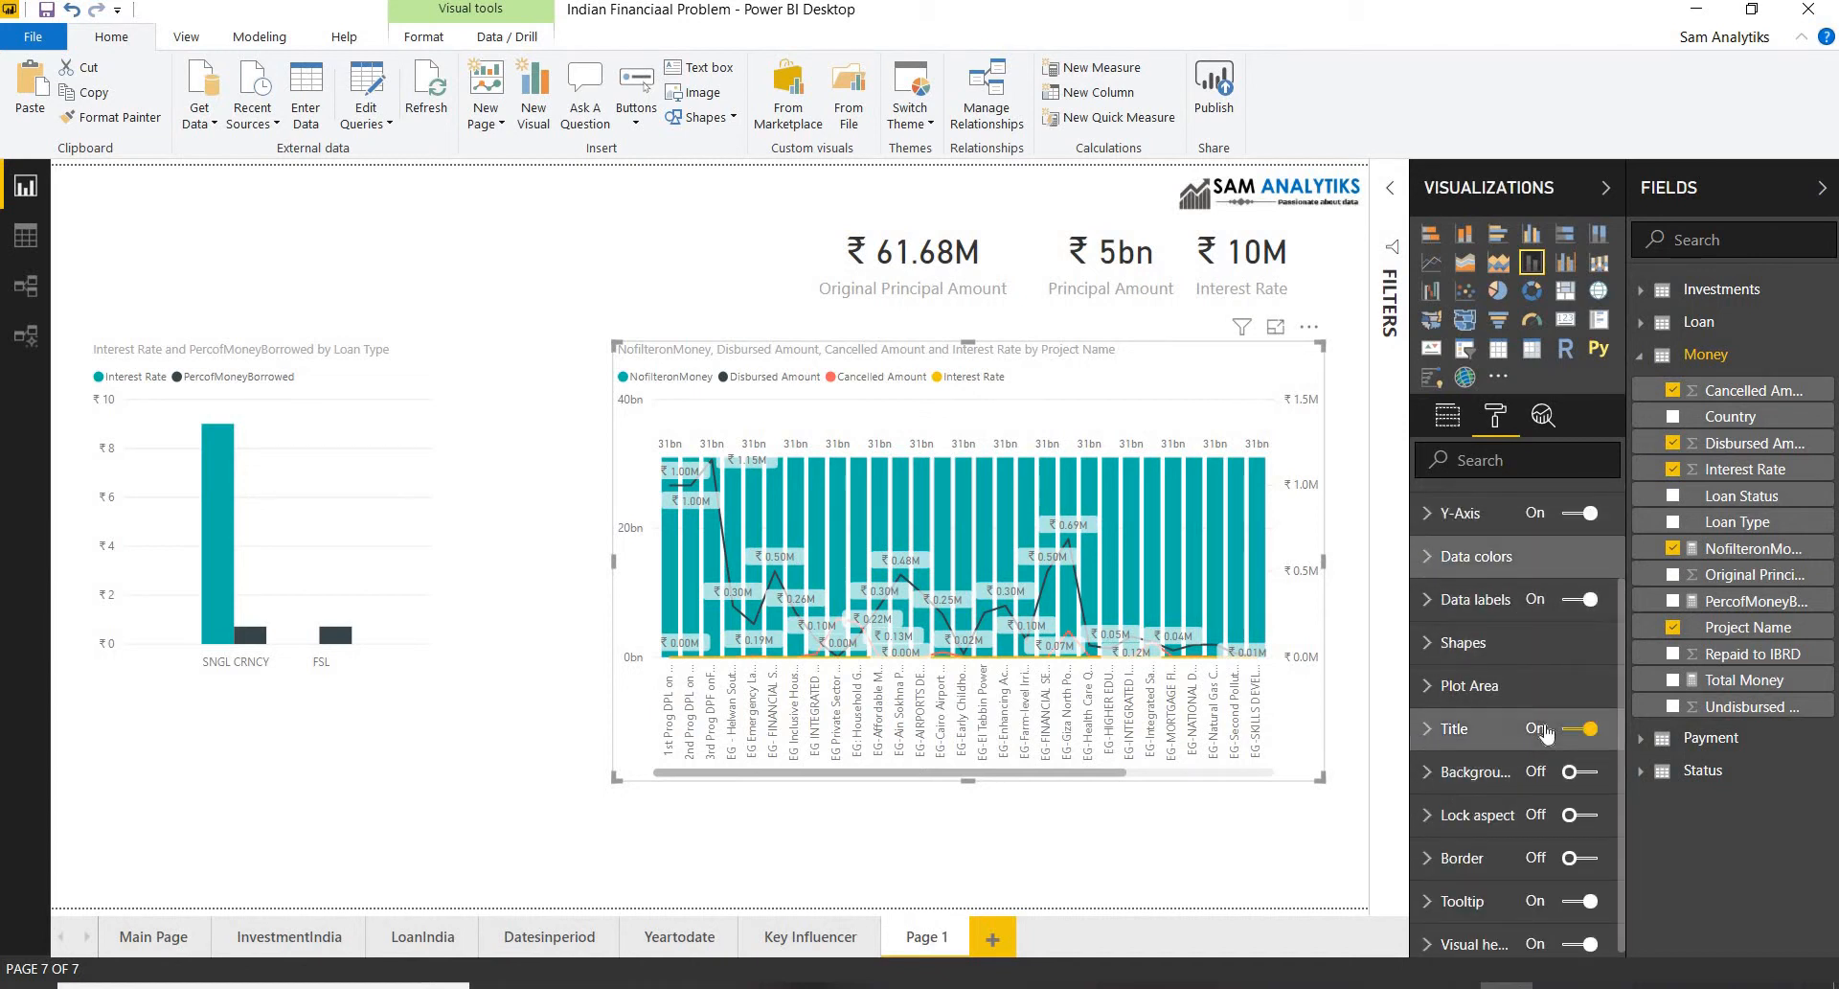
pyautogui.click(1499, 692)
pyautogui.click(1500, 691)
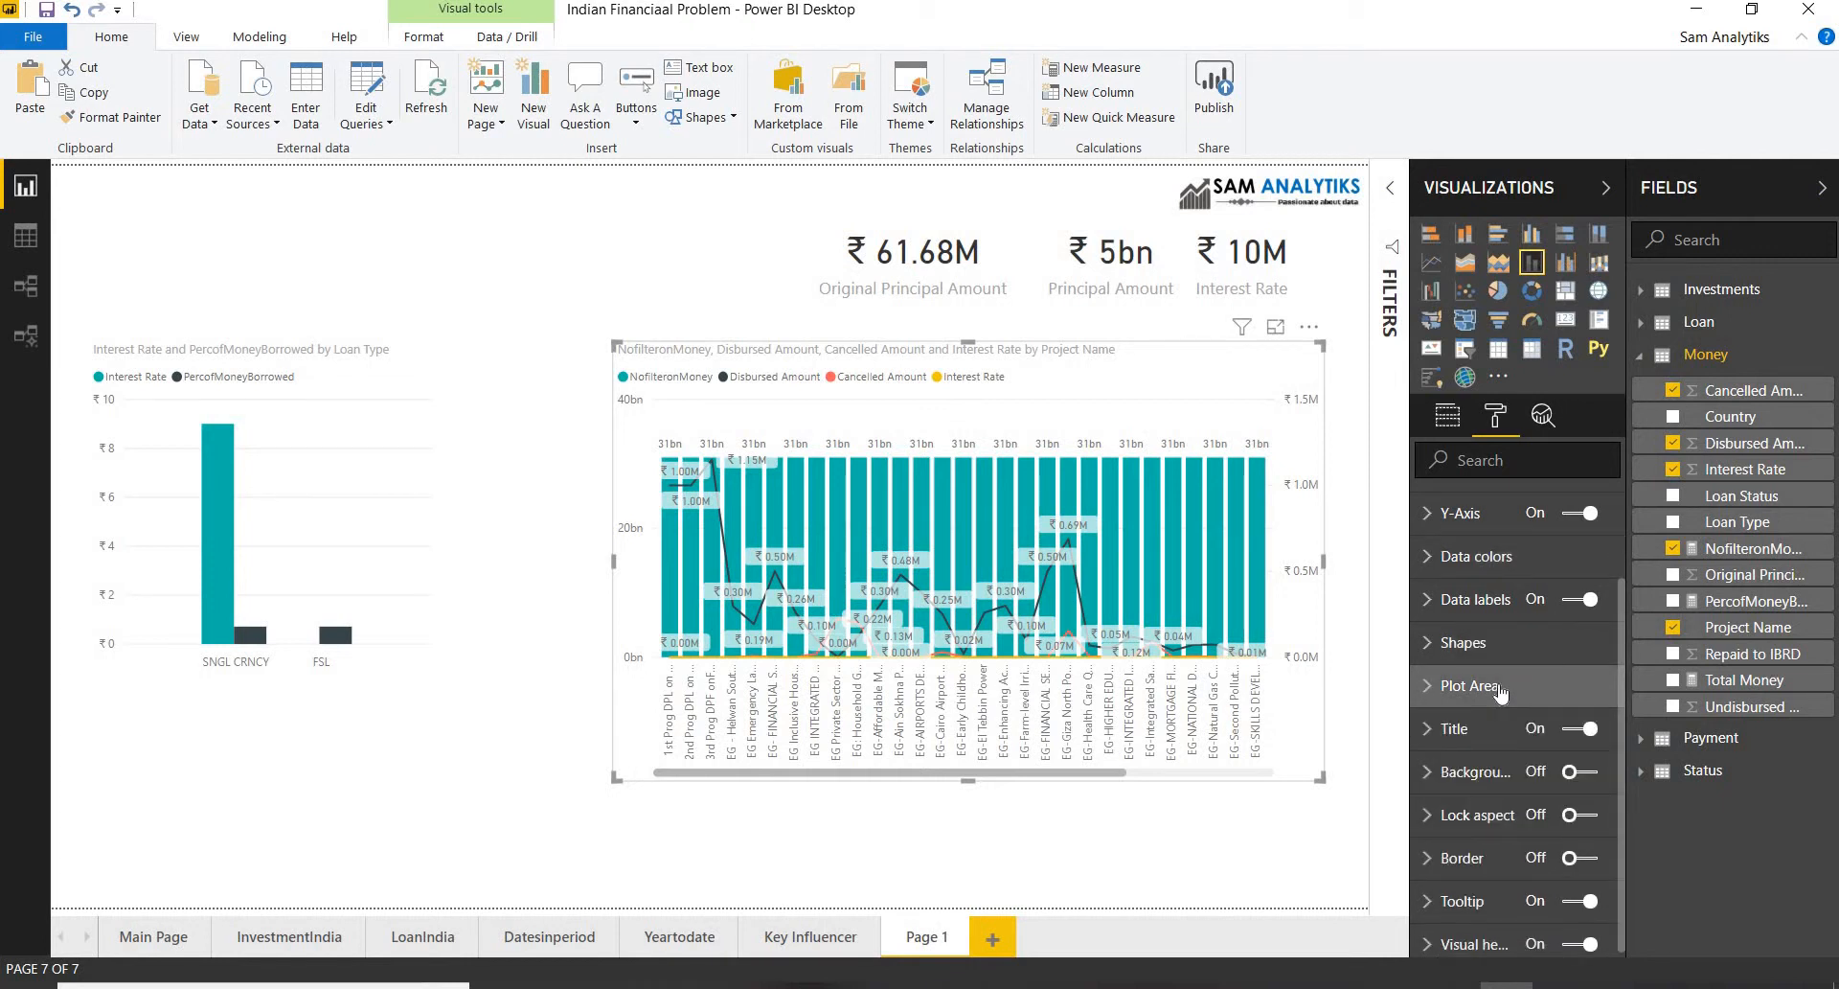
pyautogui.click(1572, 600)
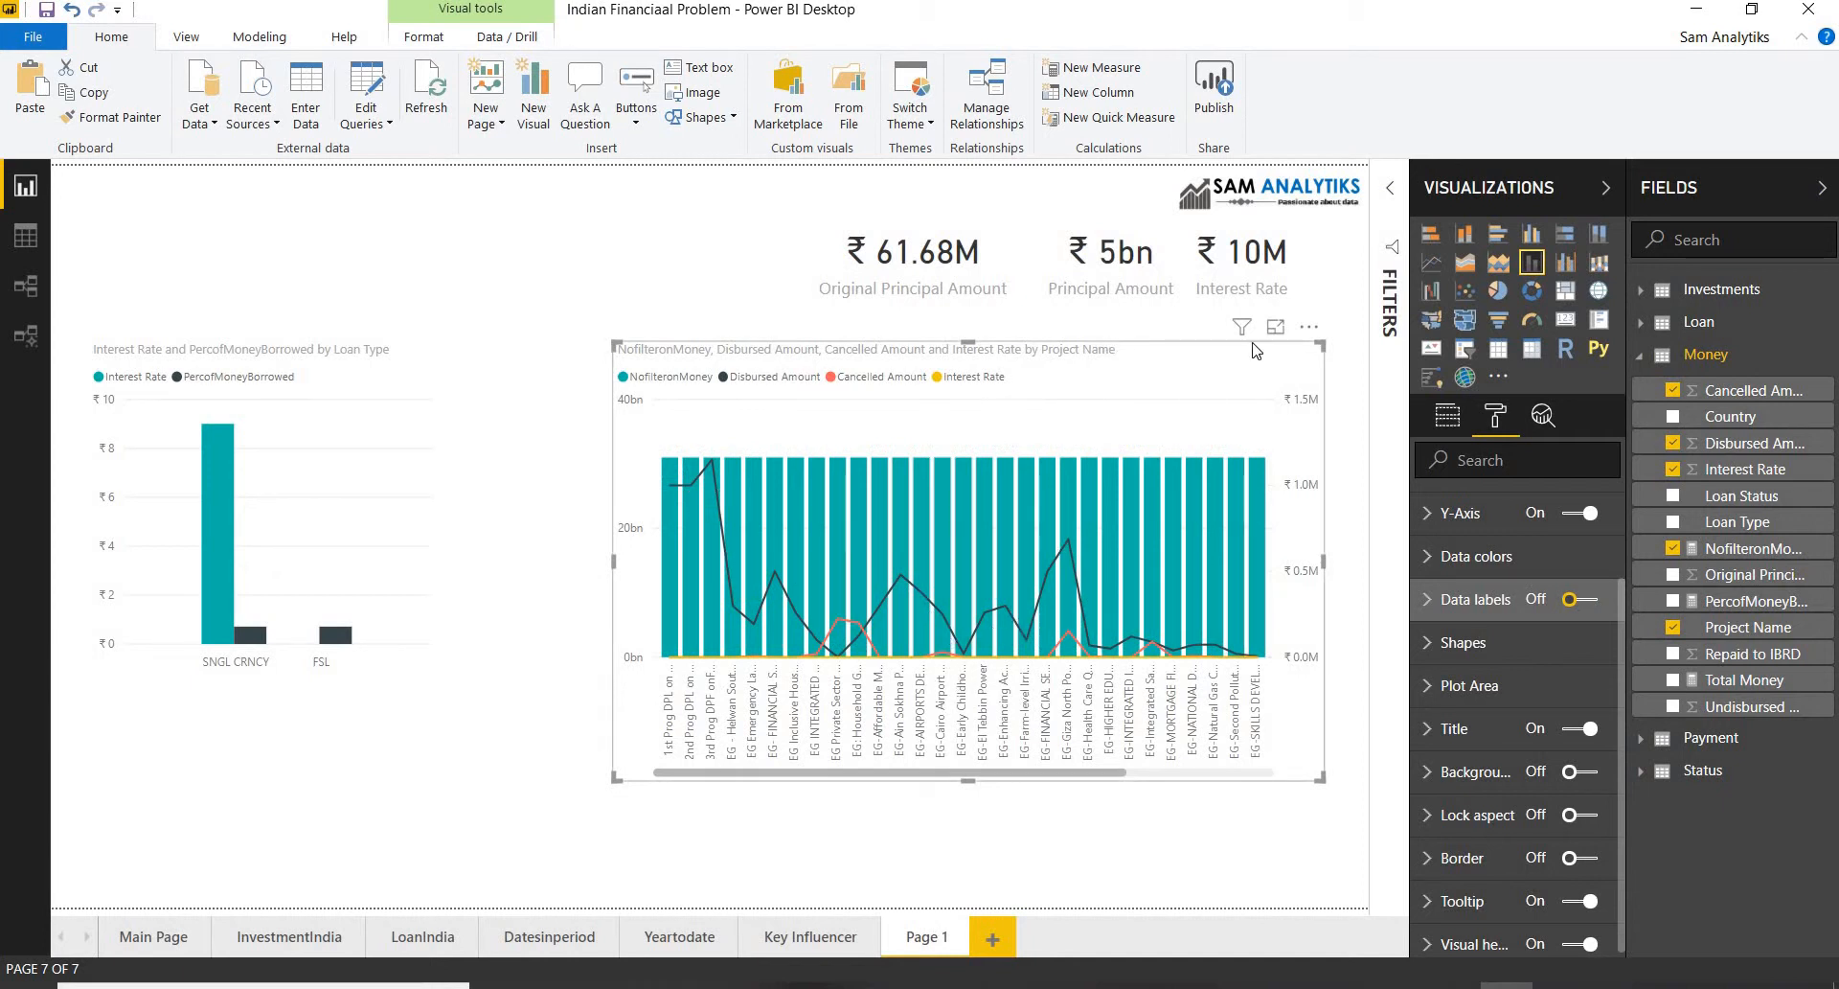
# Step: Nudge the combo chart slightly and adjust its lower-left corner
pyautogui.moveTo(1307, 335); pyautogui.dragTo(1309, 330)
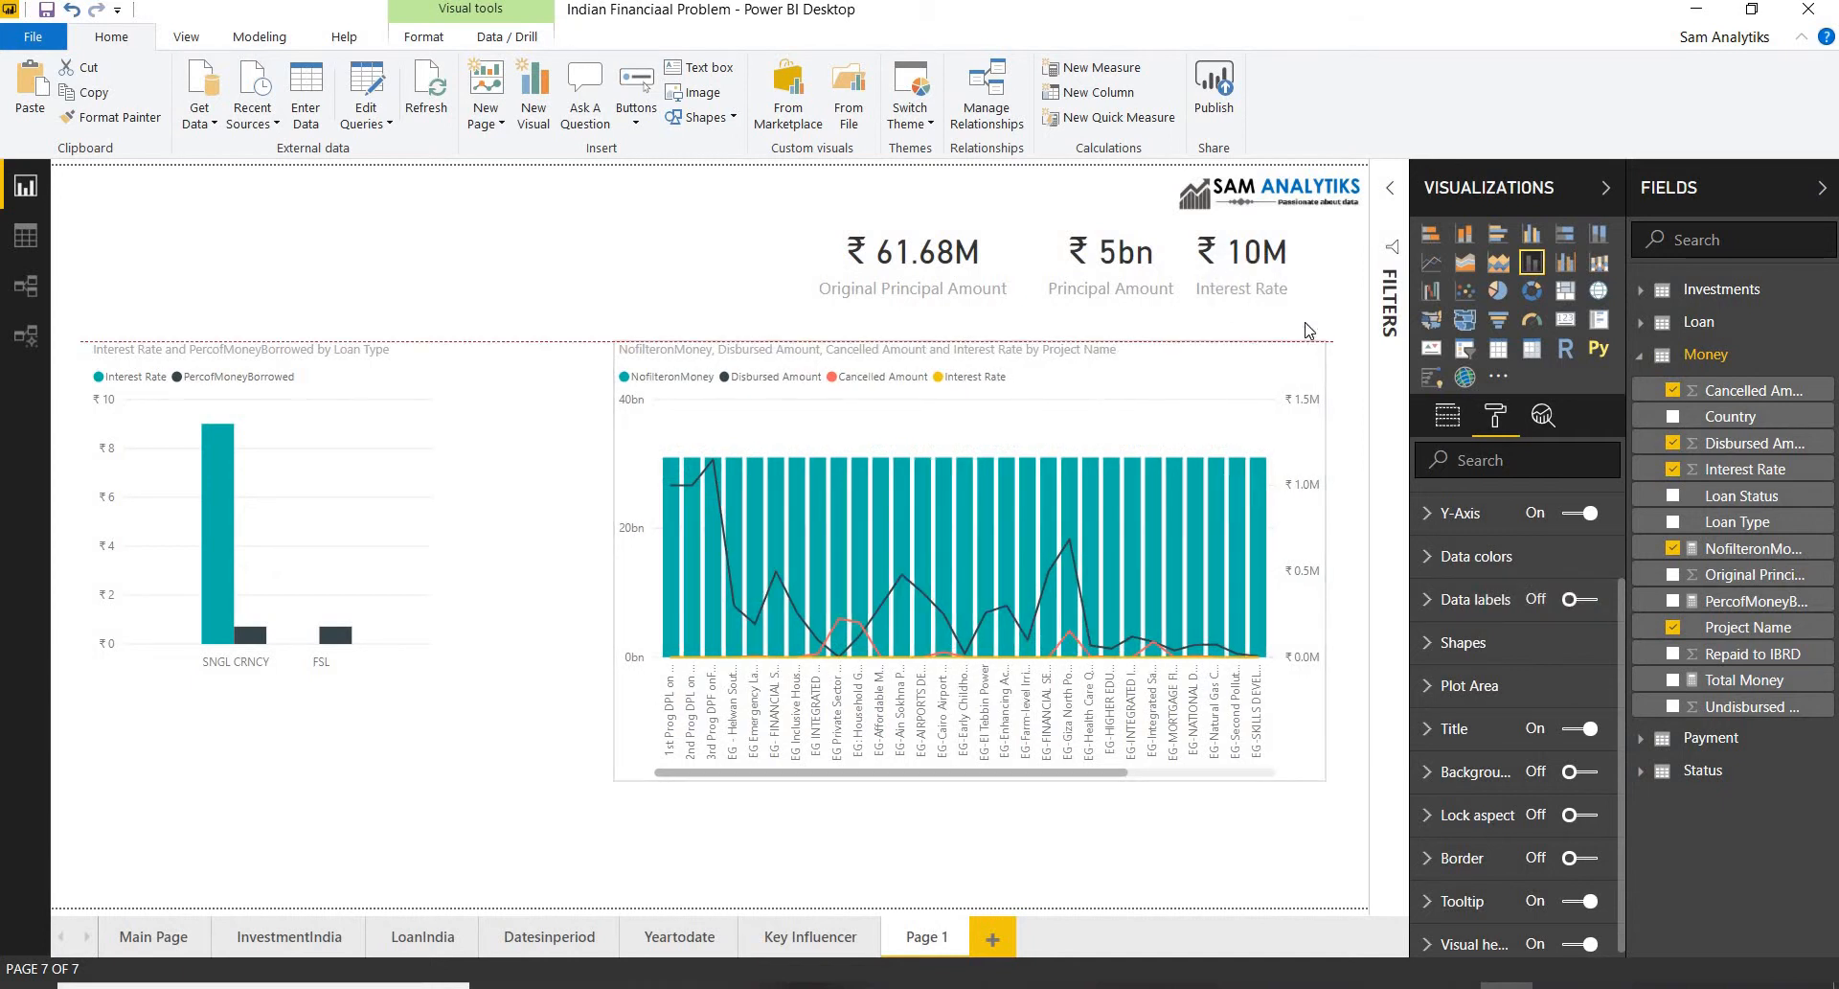
pyautogui.moveTo(604, 784); pyautogui.dragTo(607, 785)
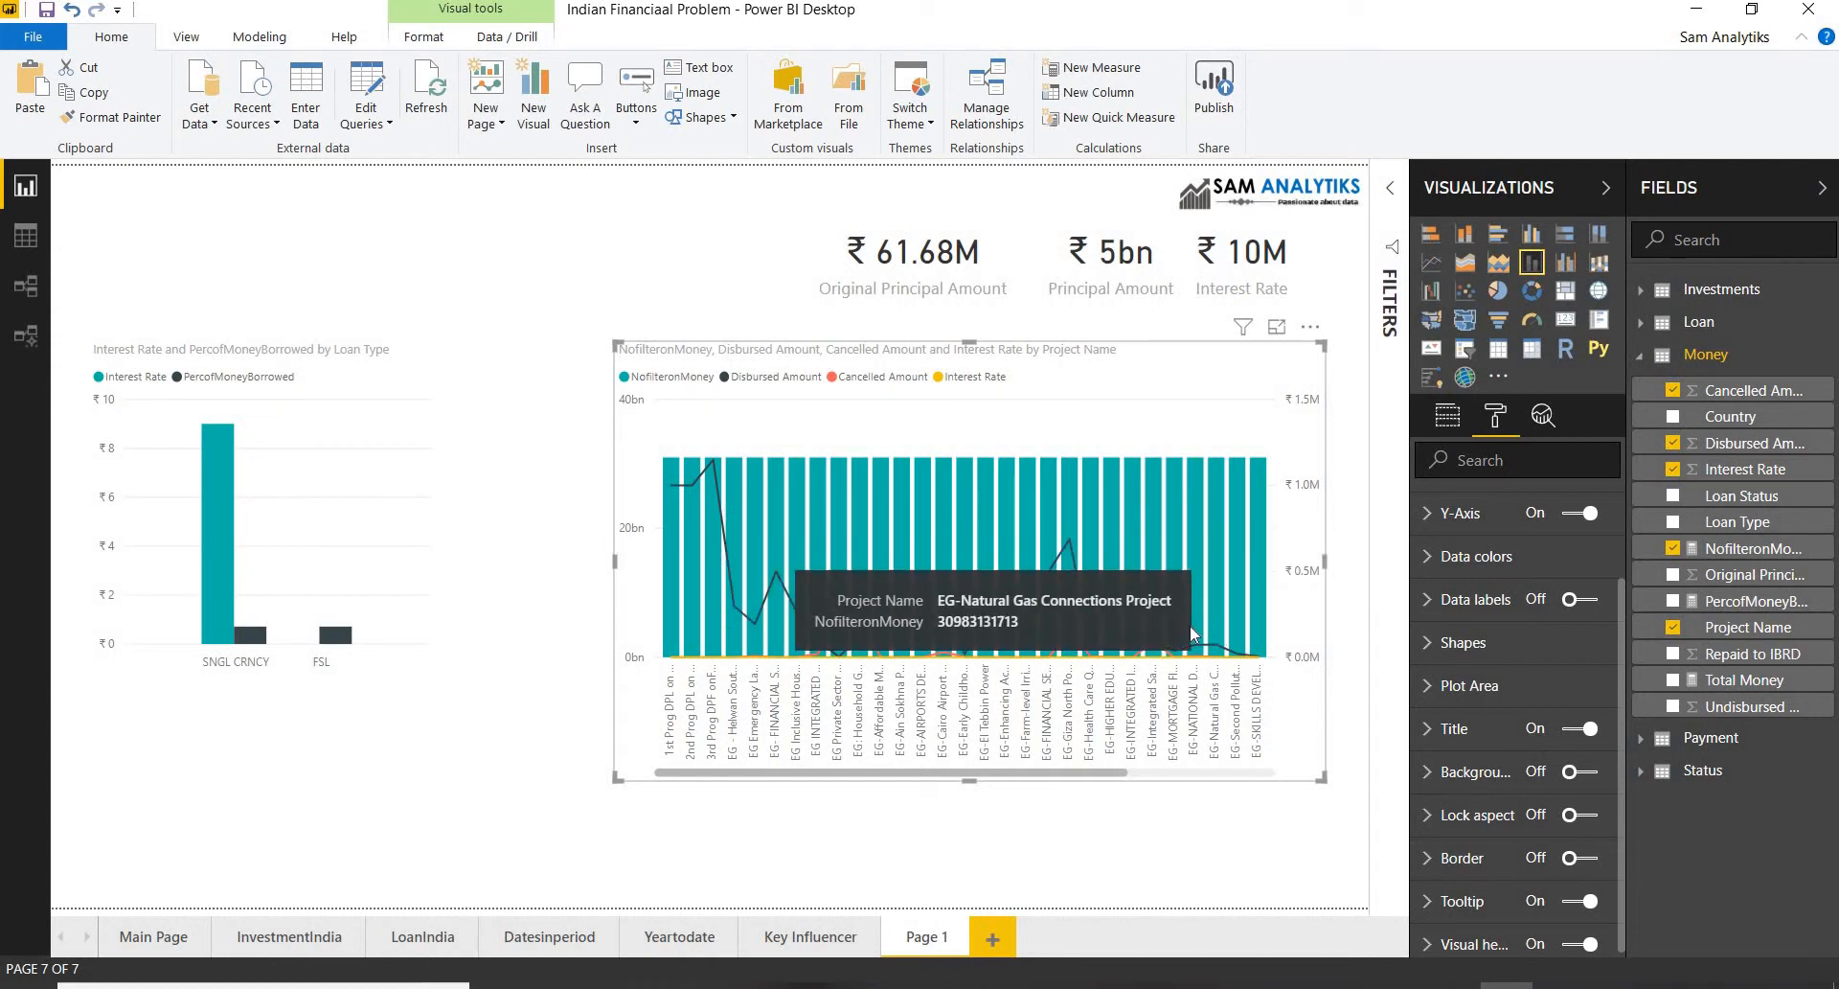
pyautogui.click(522, 289)
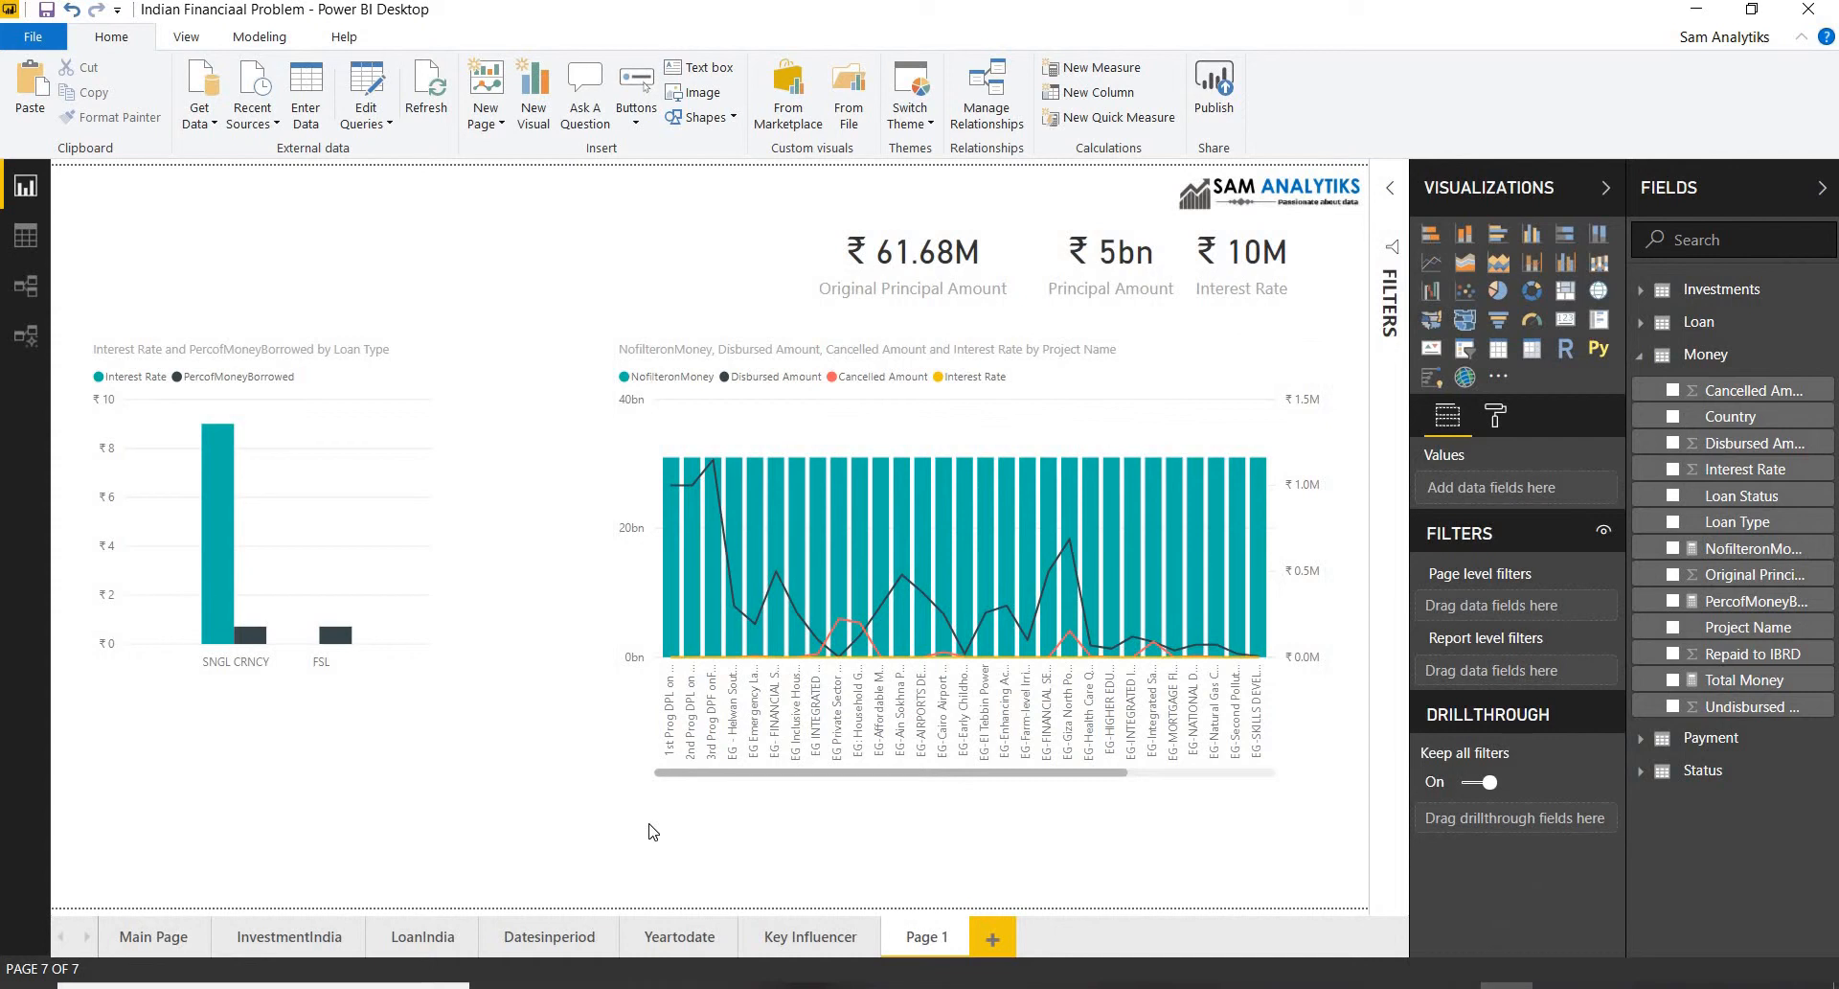
# Step: Move the loan type column chart up to the upper-left area of the report page
pyautogui.click(427, 623)
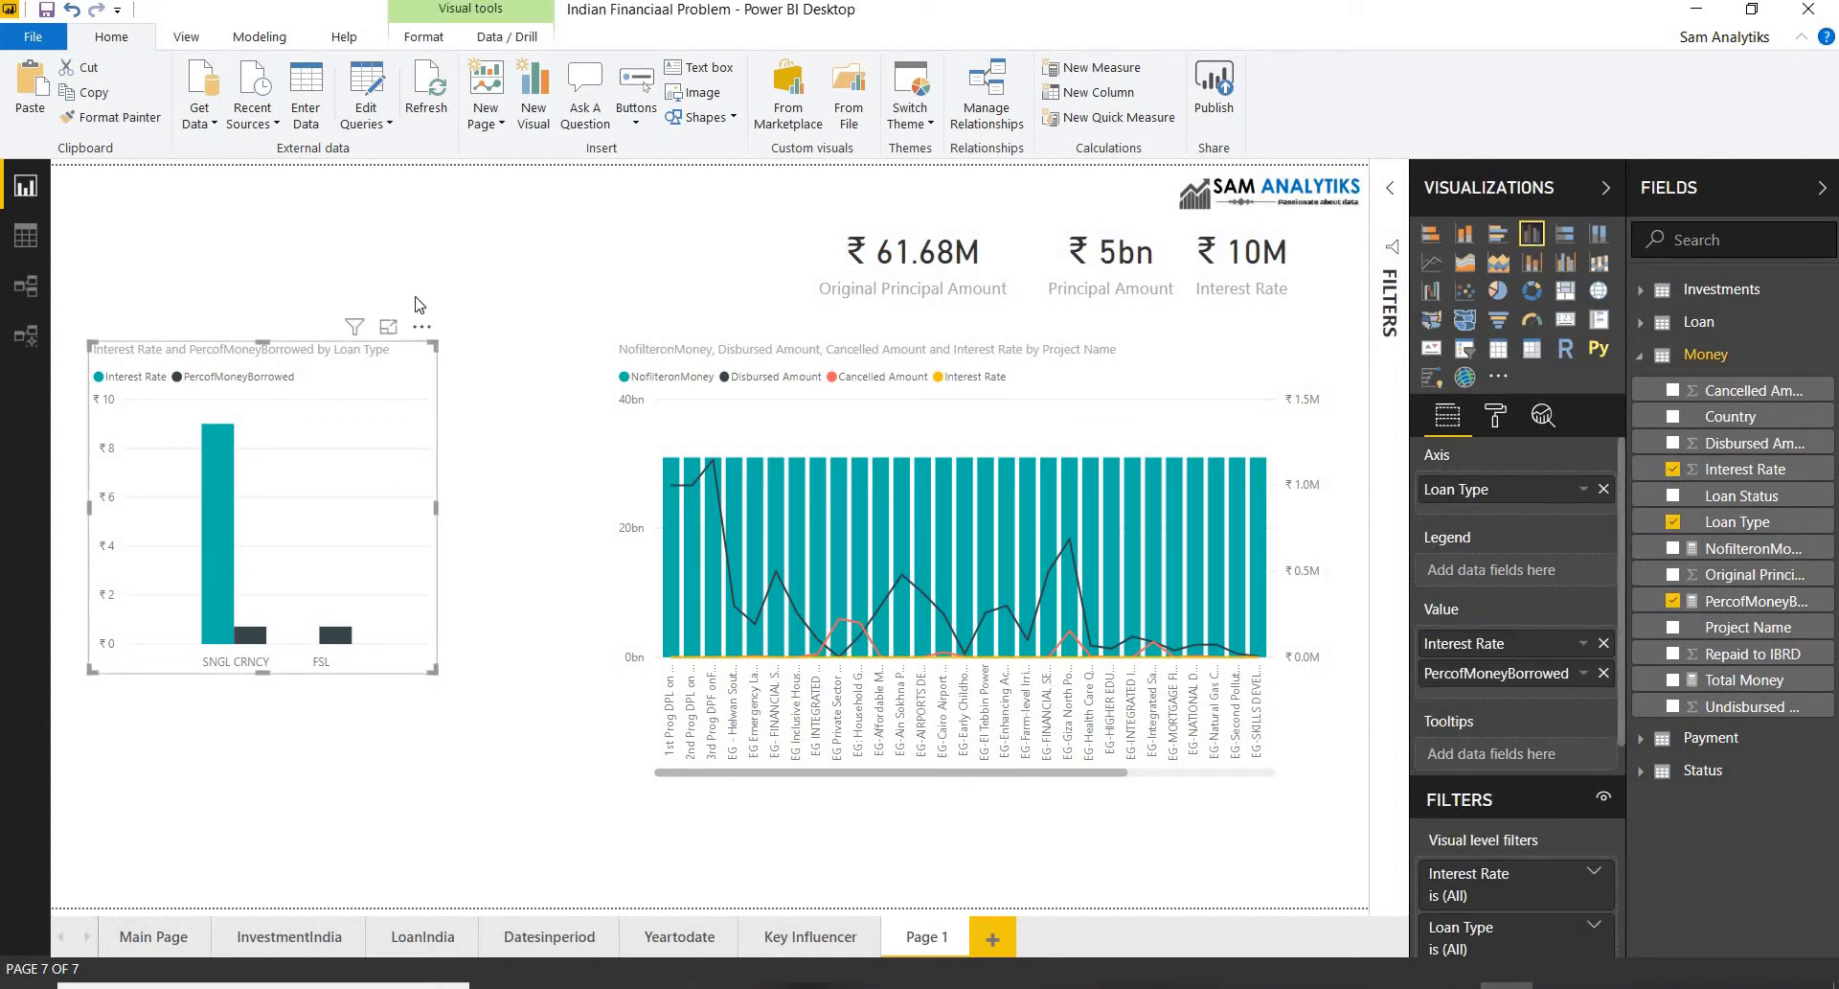
pyautogui.moveTo(421, 326); pyautogui.dragTo(414, 189)
pyautogui.click(565, 724)
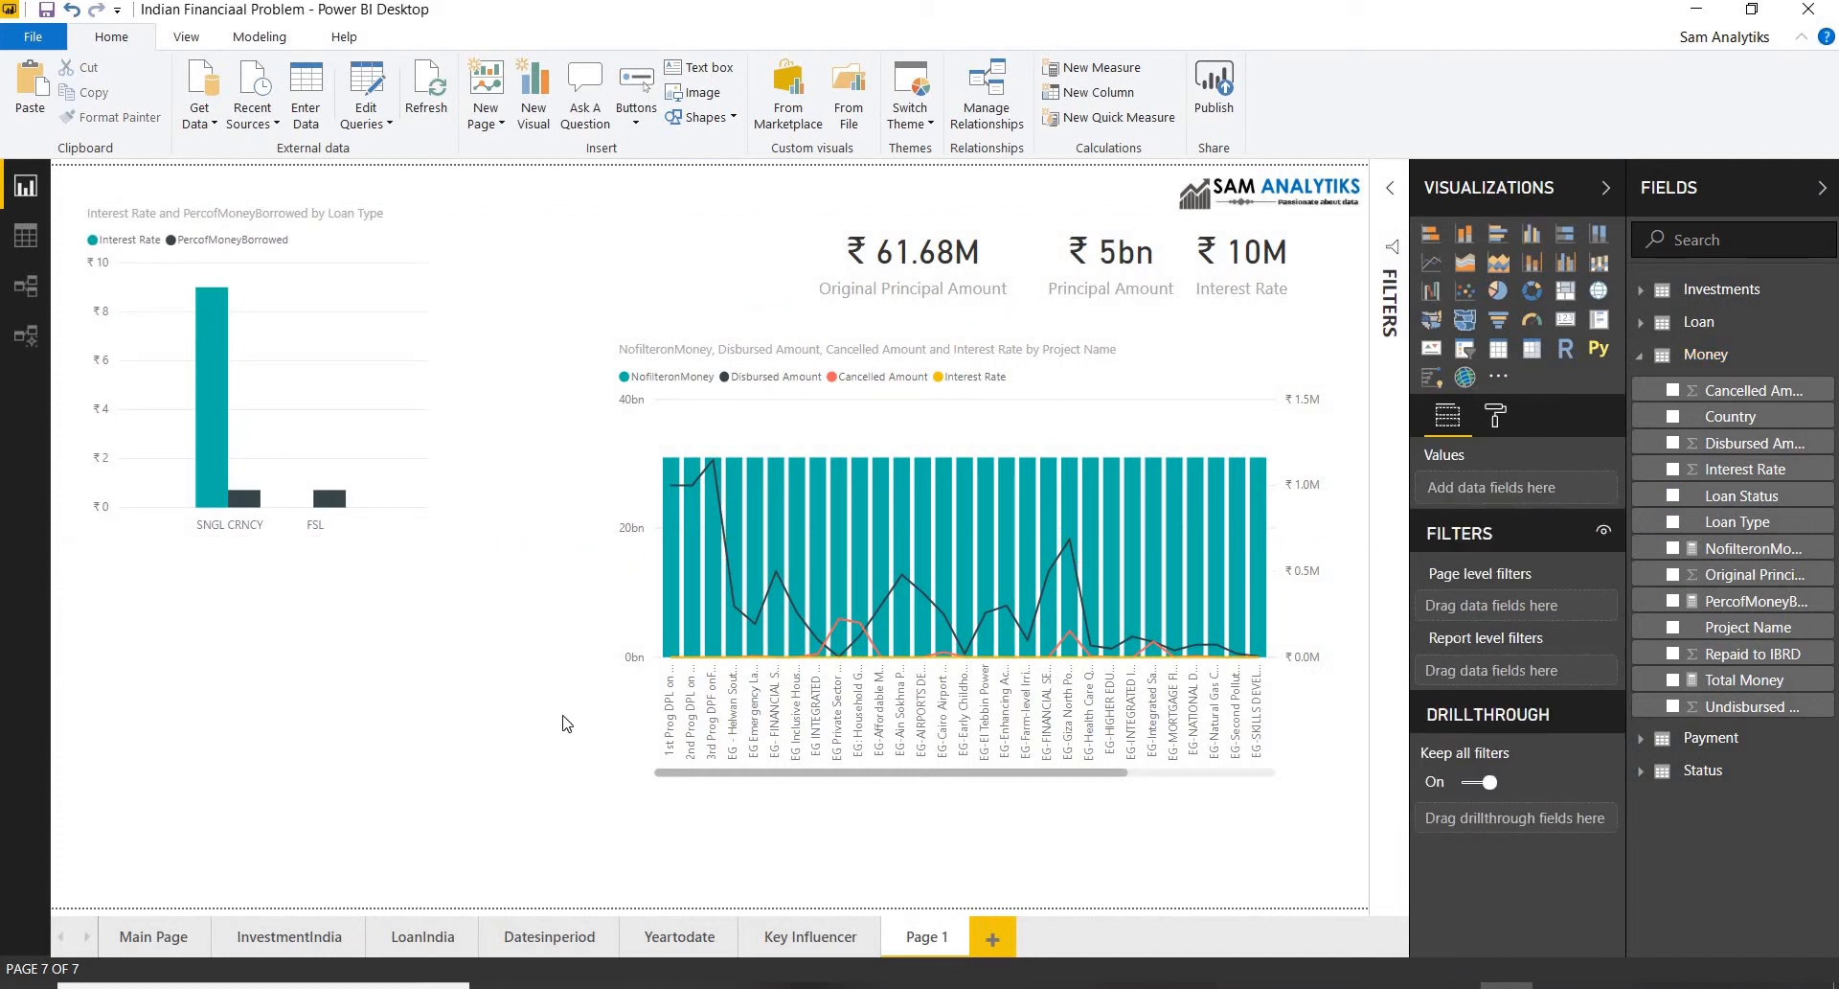
# Step: Insert a table beneath the column chart with Loan Status, unsummarized Disbursed Amount and Cancelled Amount, and enlarge it
pyautogui.click(1499, 357)
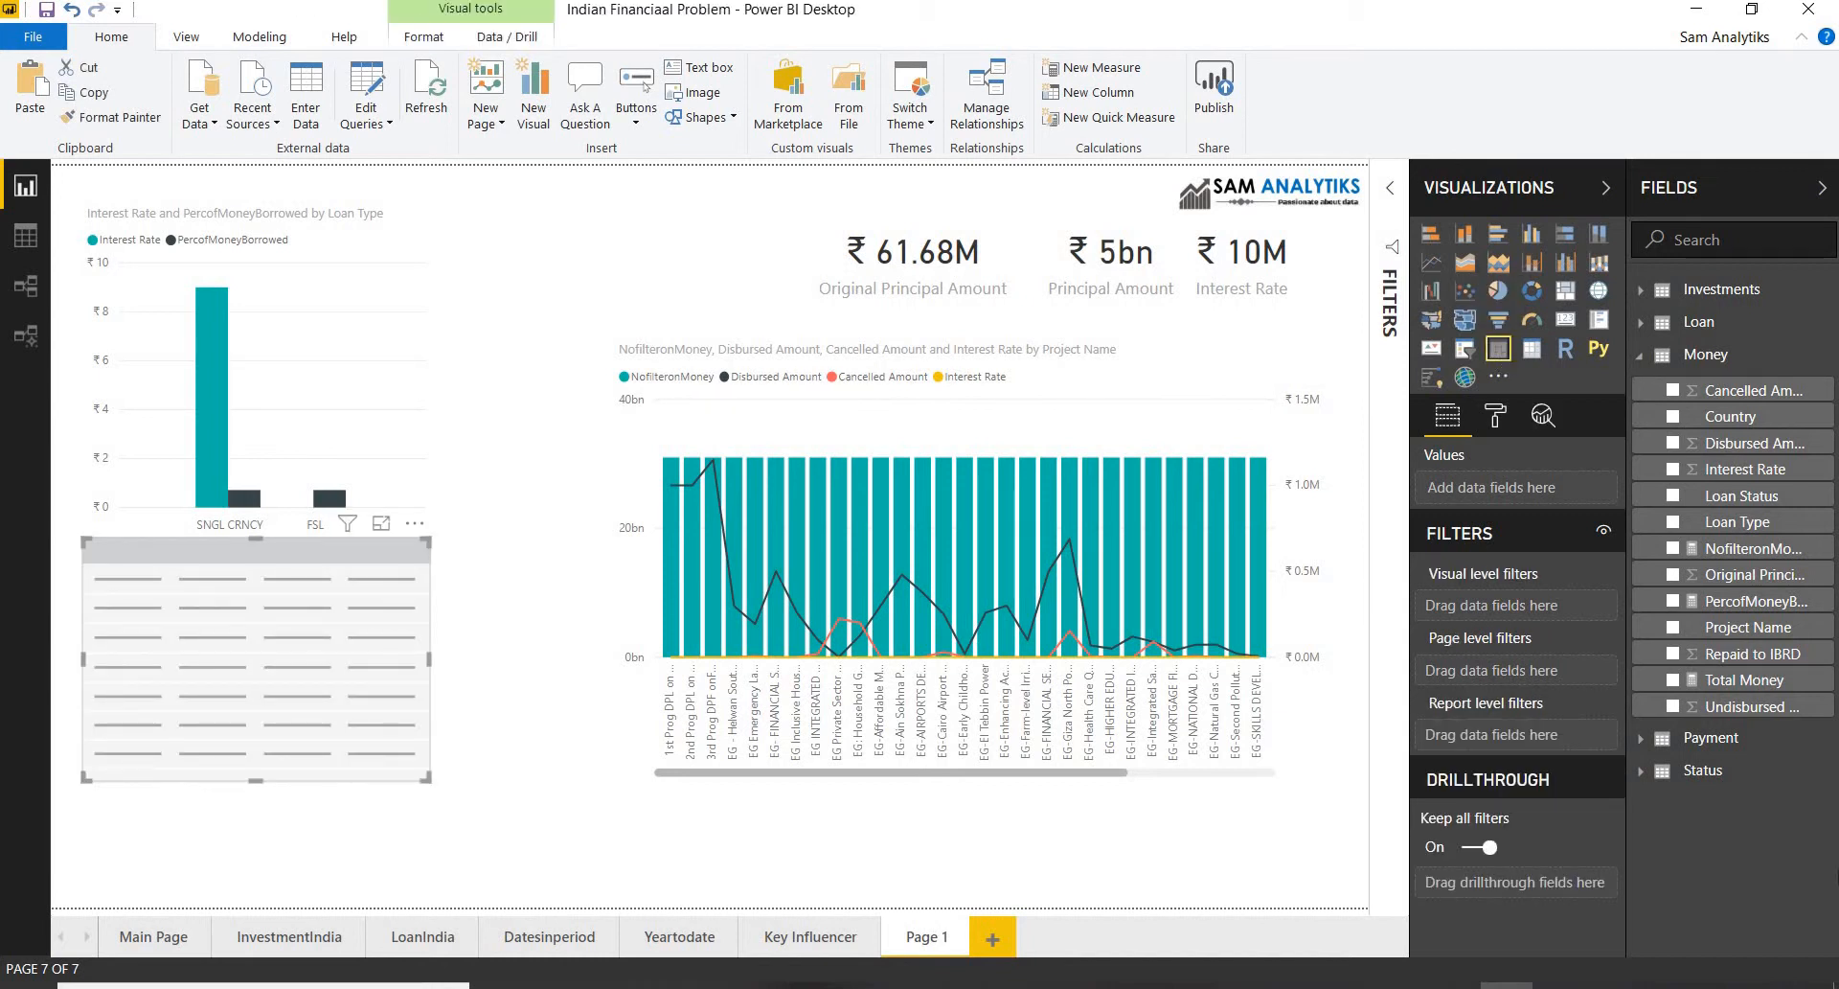
pyautogui.moveTo(1742, 495); pyautogui.dragTo(1531, 493)
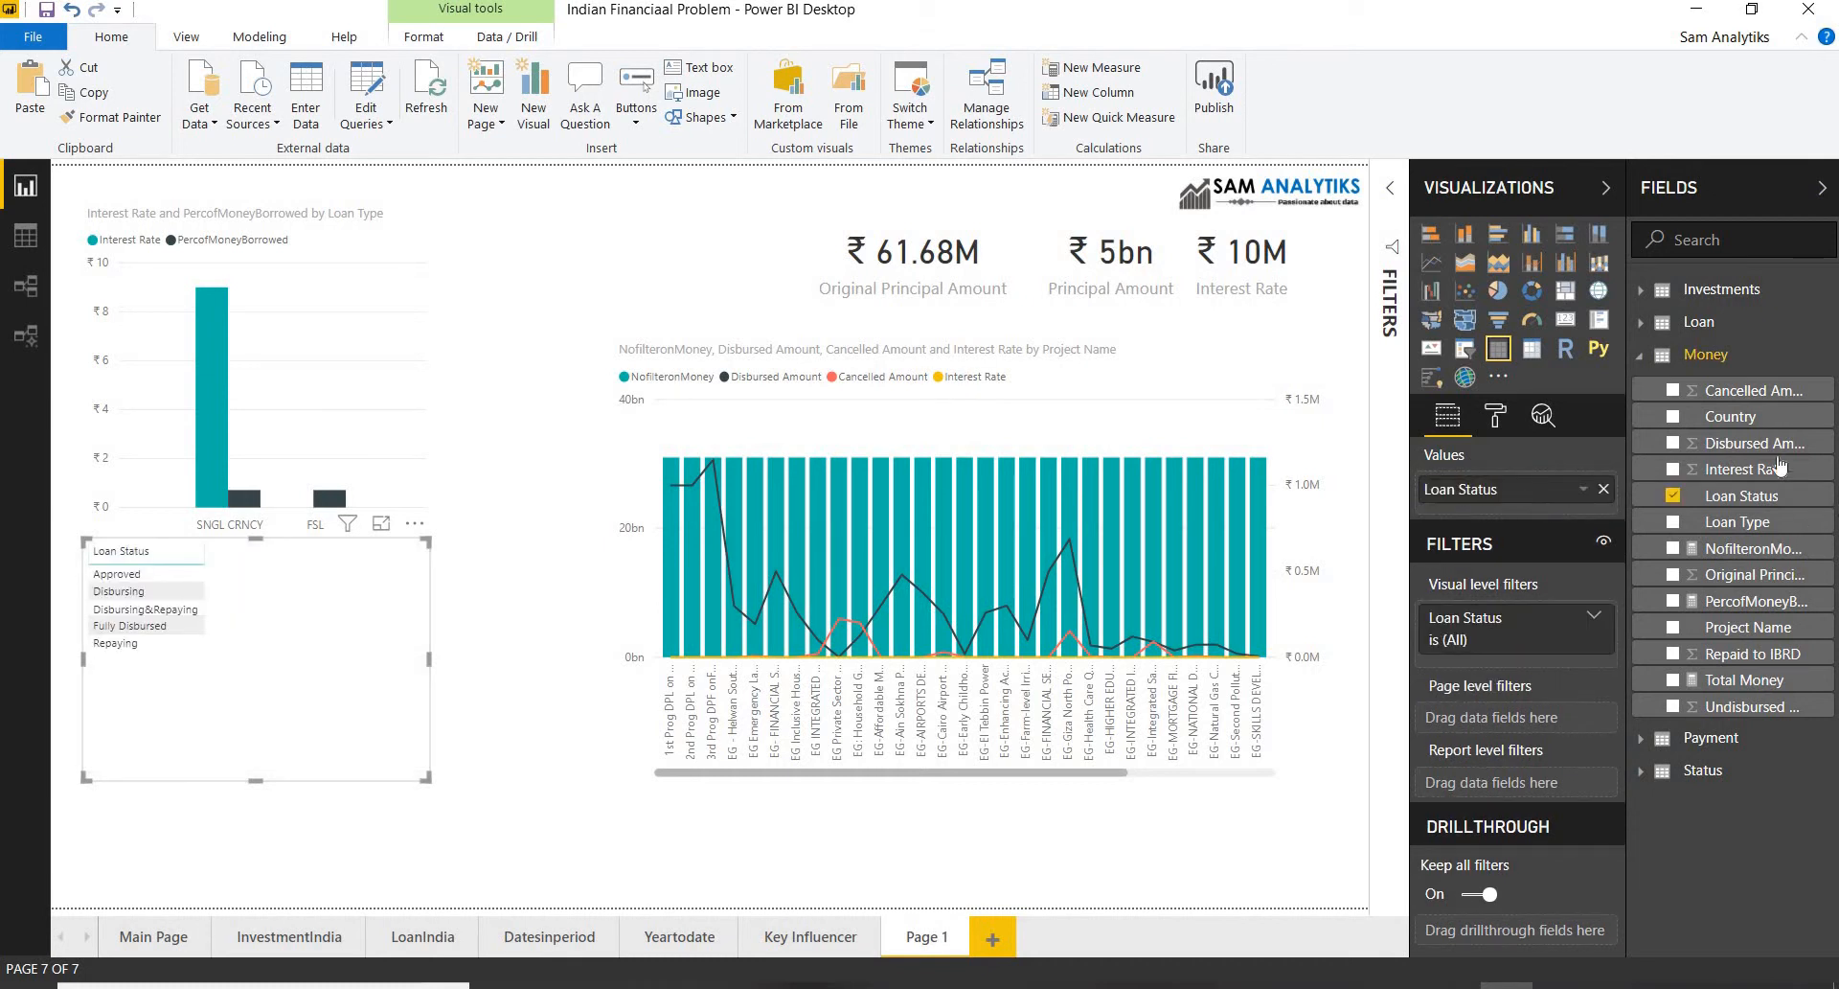
pyautogui.moveTo(1772, 446); pyautogui.dragTo(1550, 502)
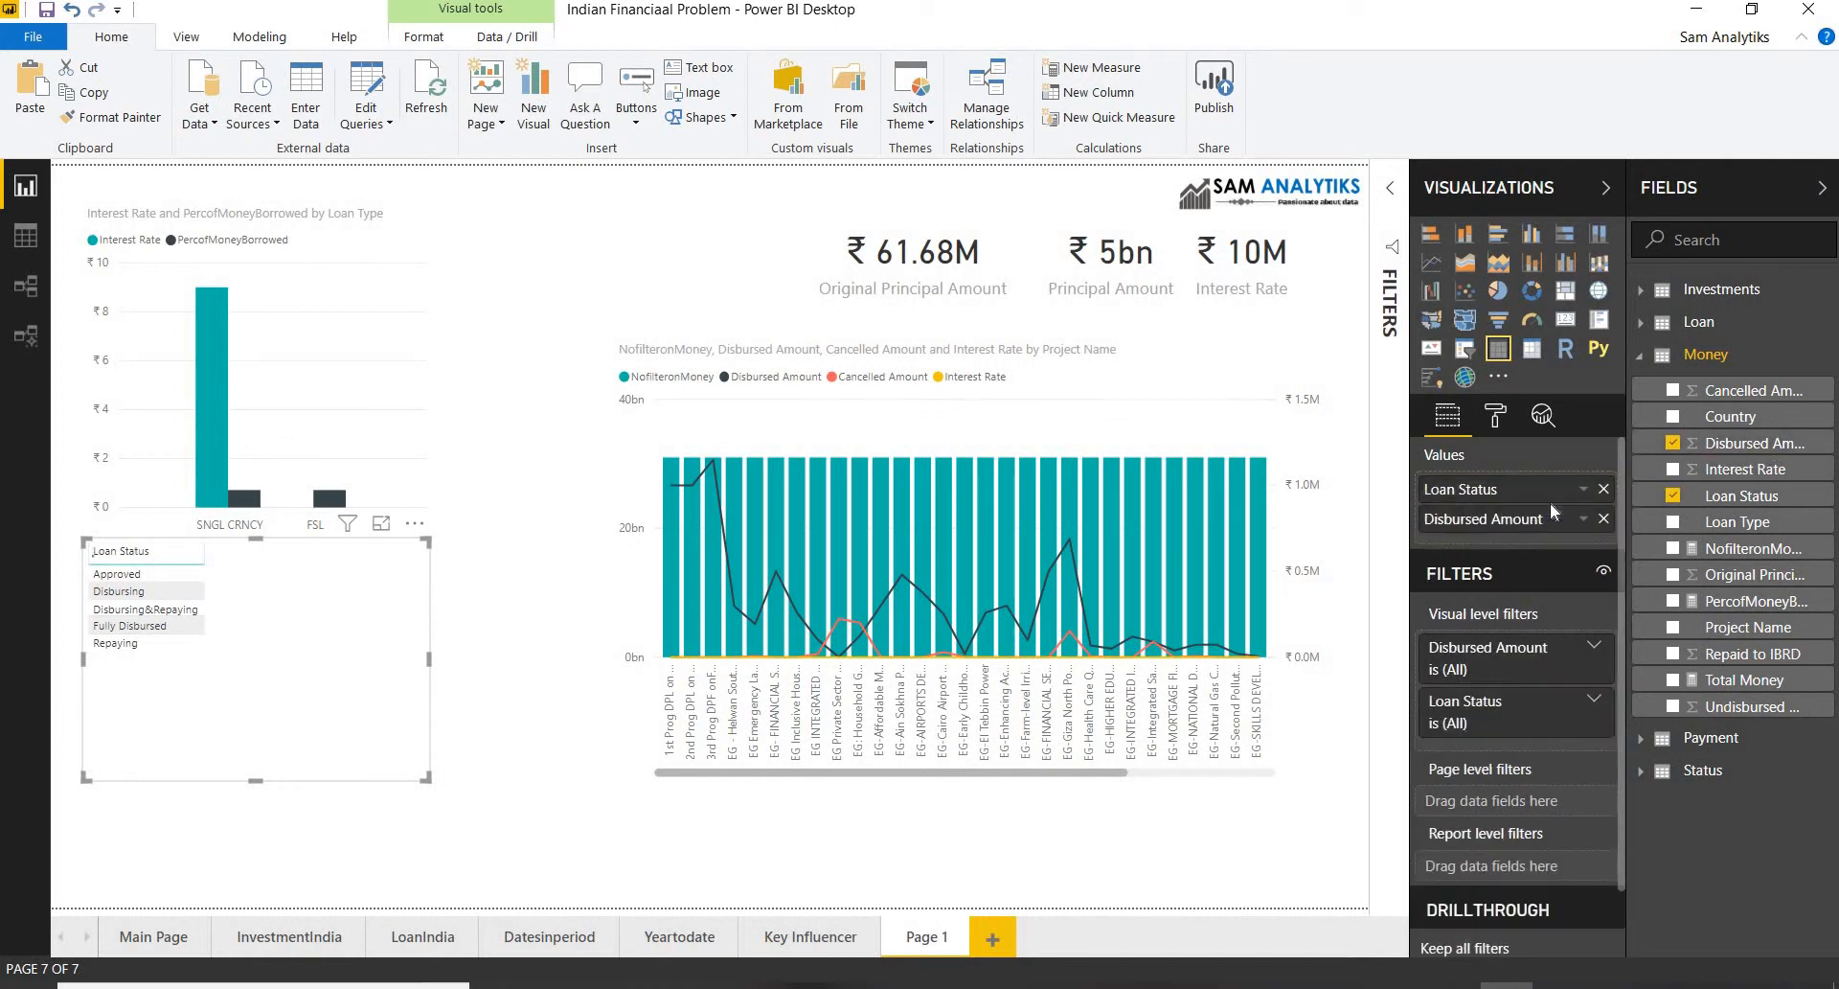
pyautogui.click(1583, 519)
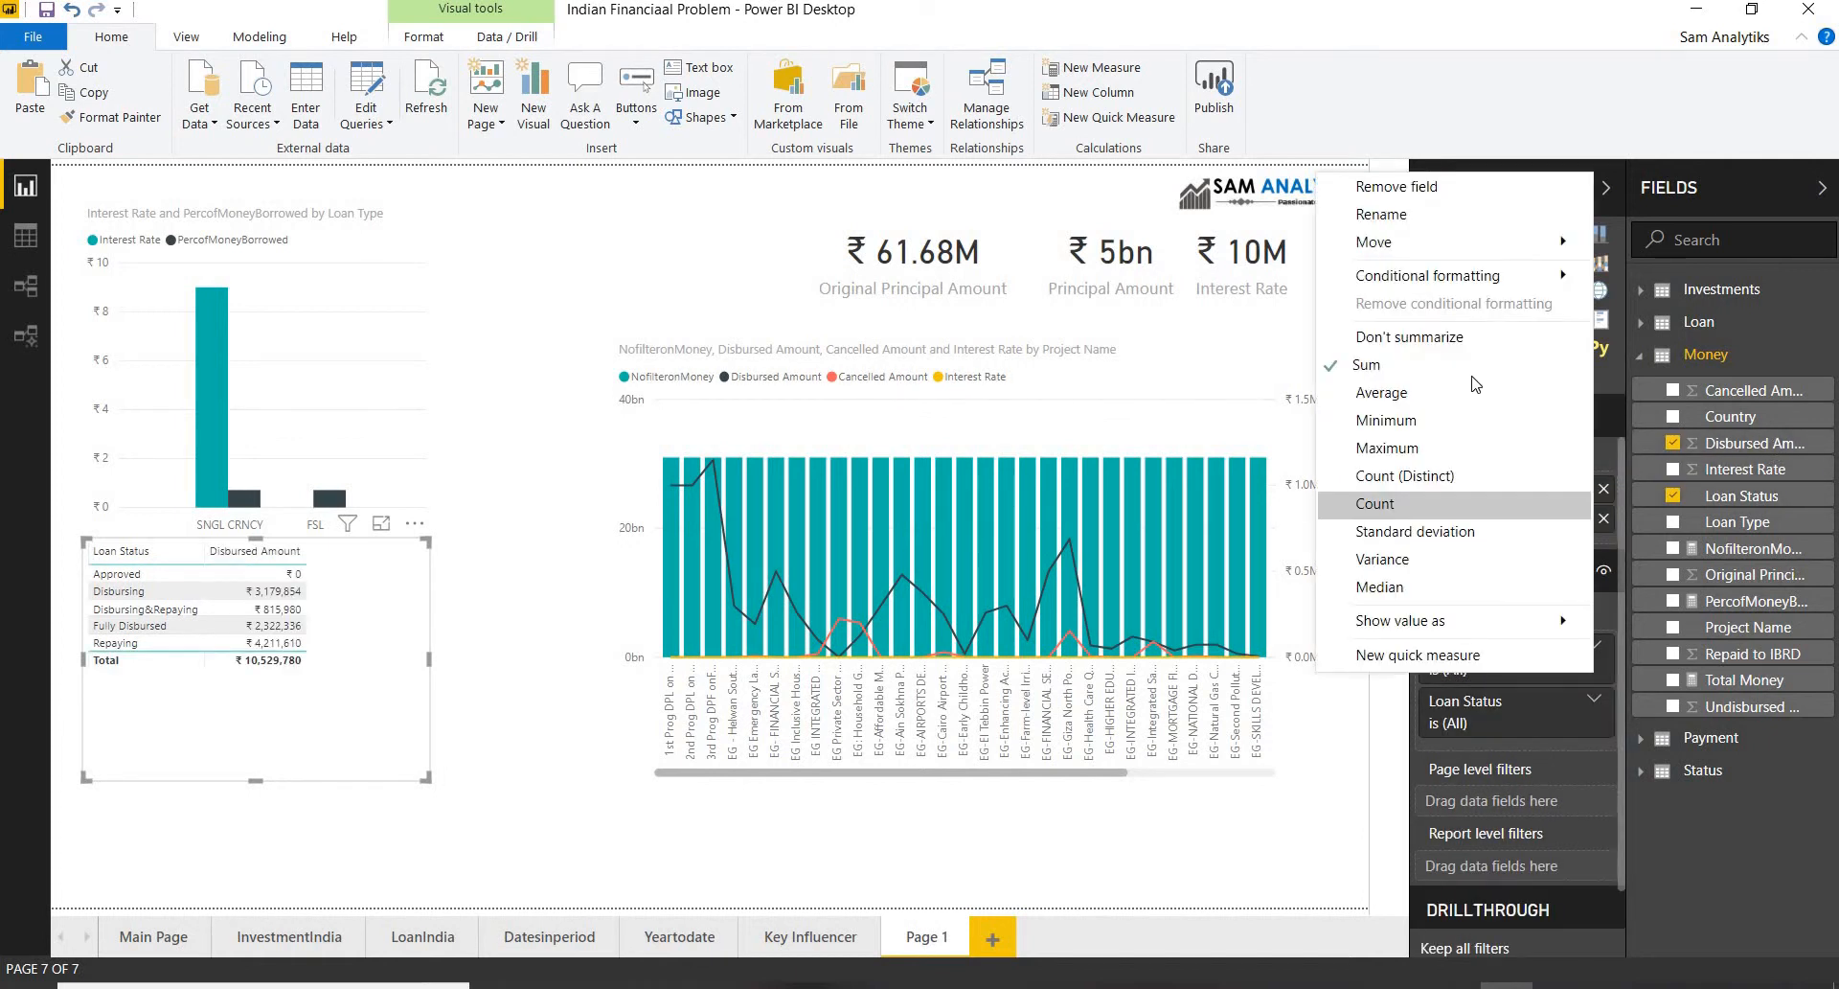
pyautogui.click(1449, 336)
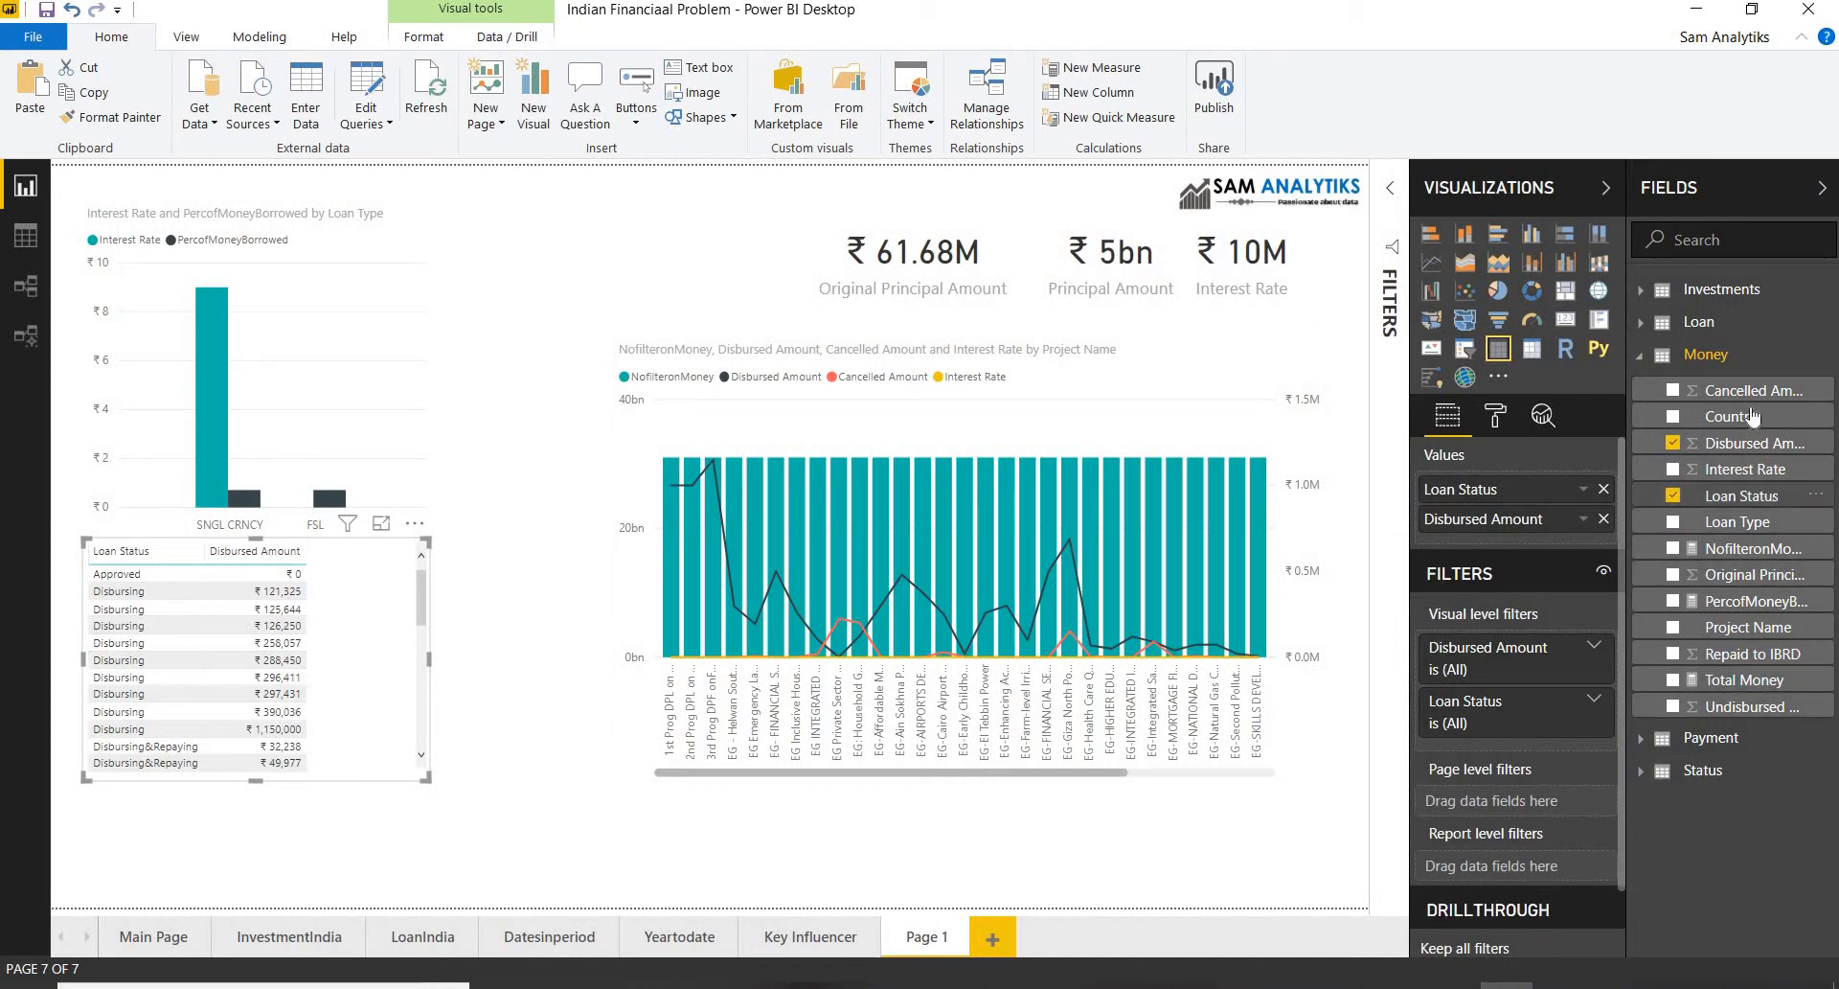
pyautogui.moveTo(1743, 390); pyautogui.dragTo(1519, 546)
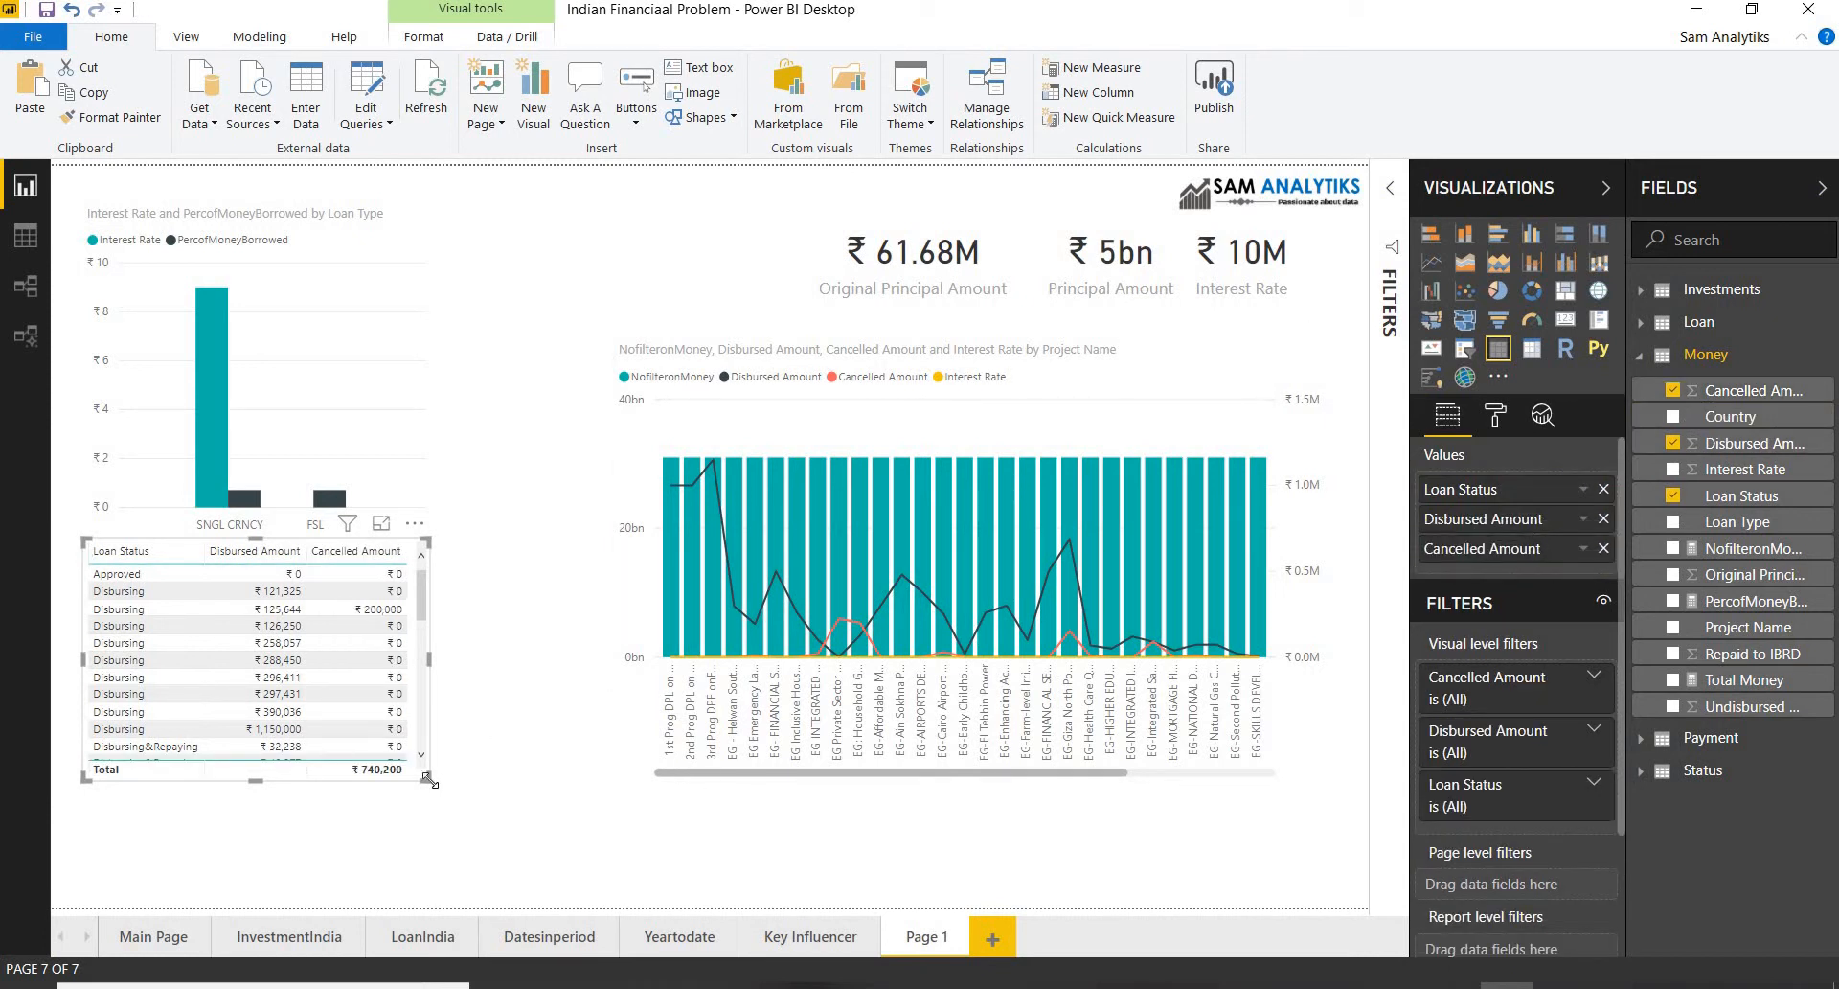
pyautogui.moveTo(427, 779); pyautogui.dragTo(581, 887)
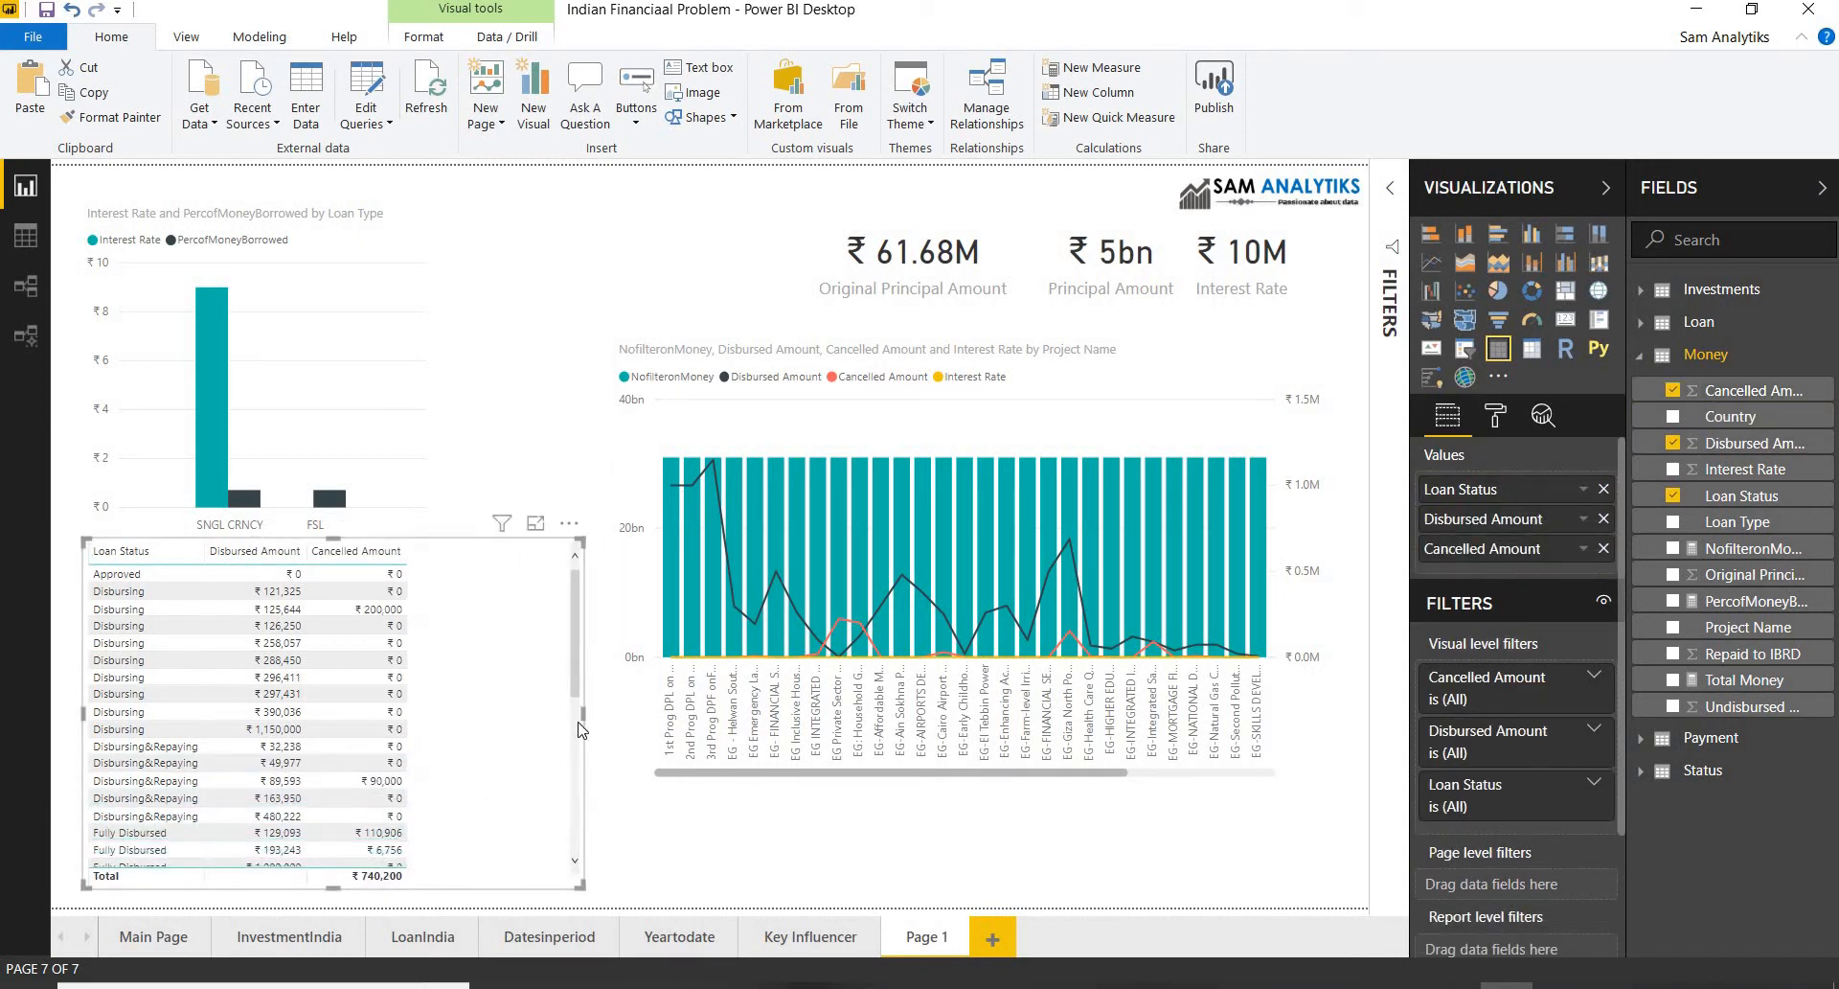
# Step: Look through the table's conditional formatting and grid settings
pyautogui.click(1496, 416)
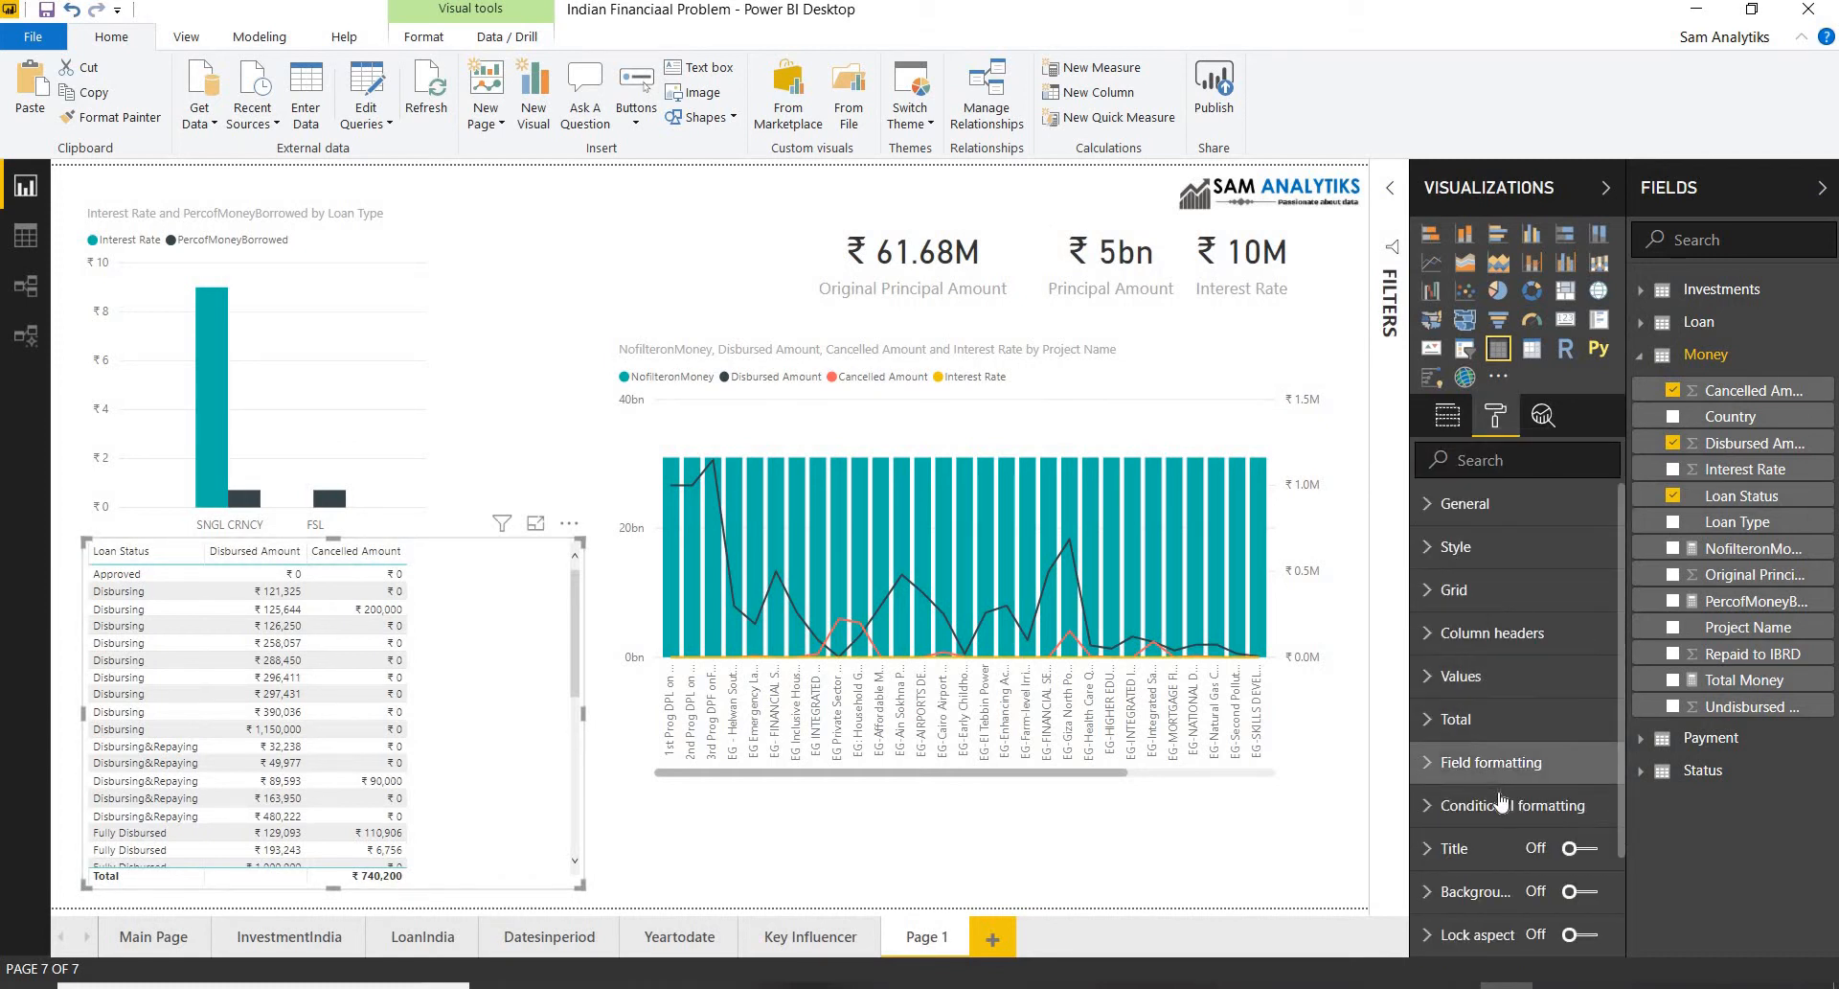
pyautogui.click(1501, 803)
pyautogui.scroll(-3, 1508, 819)
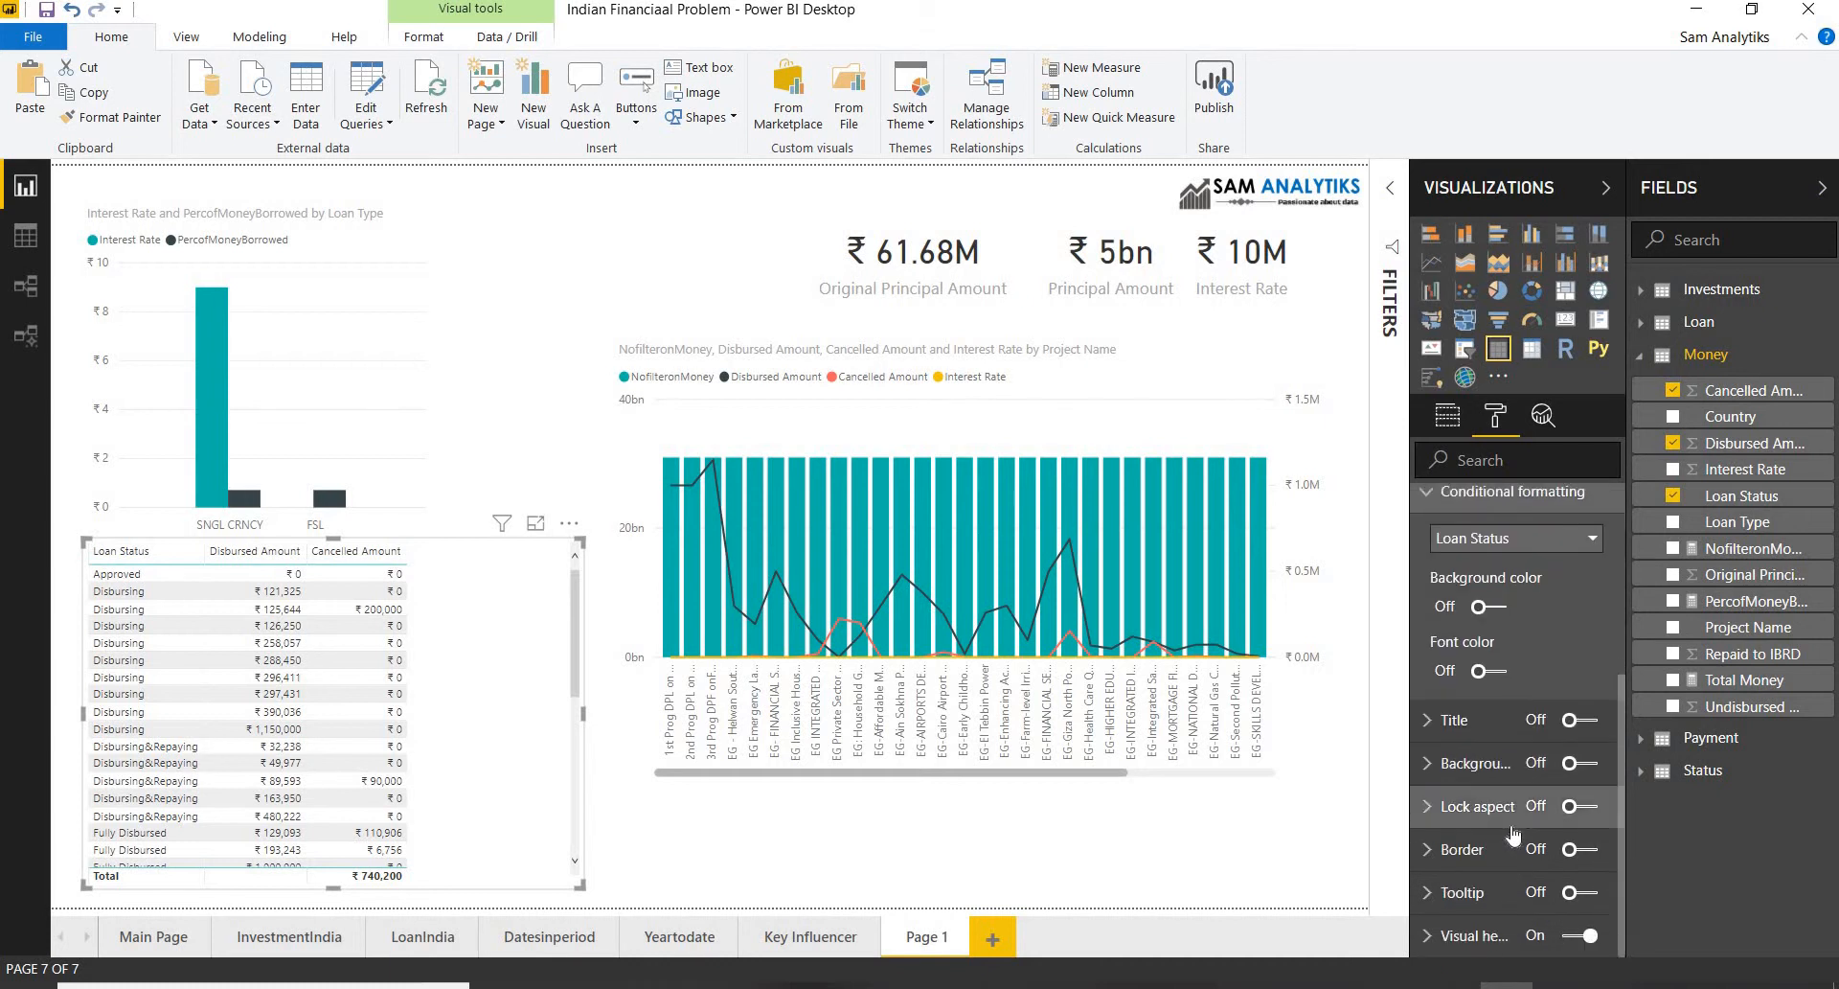
pyautogui.scroll(2, 1514, 834)
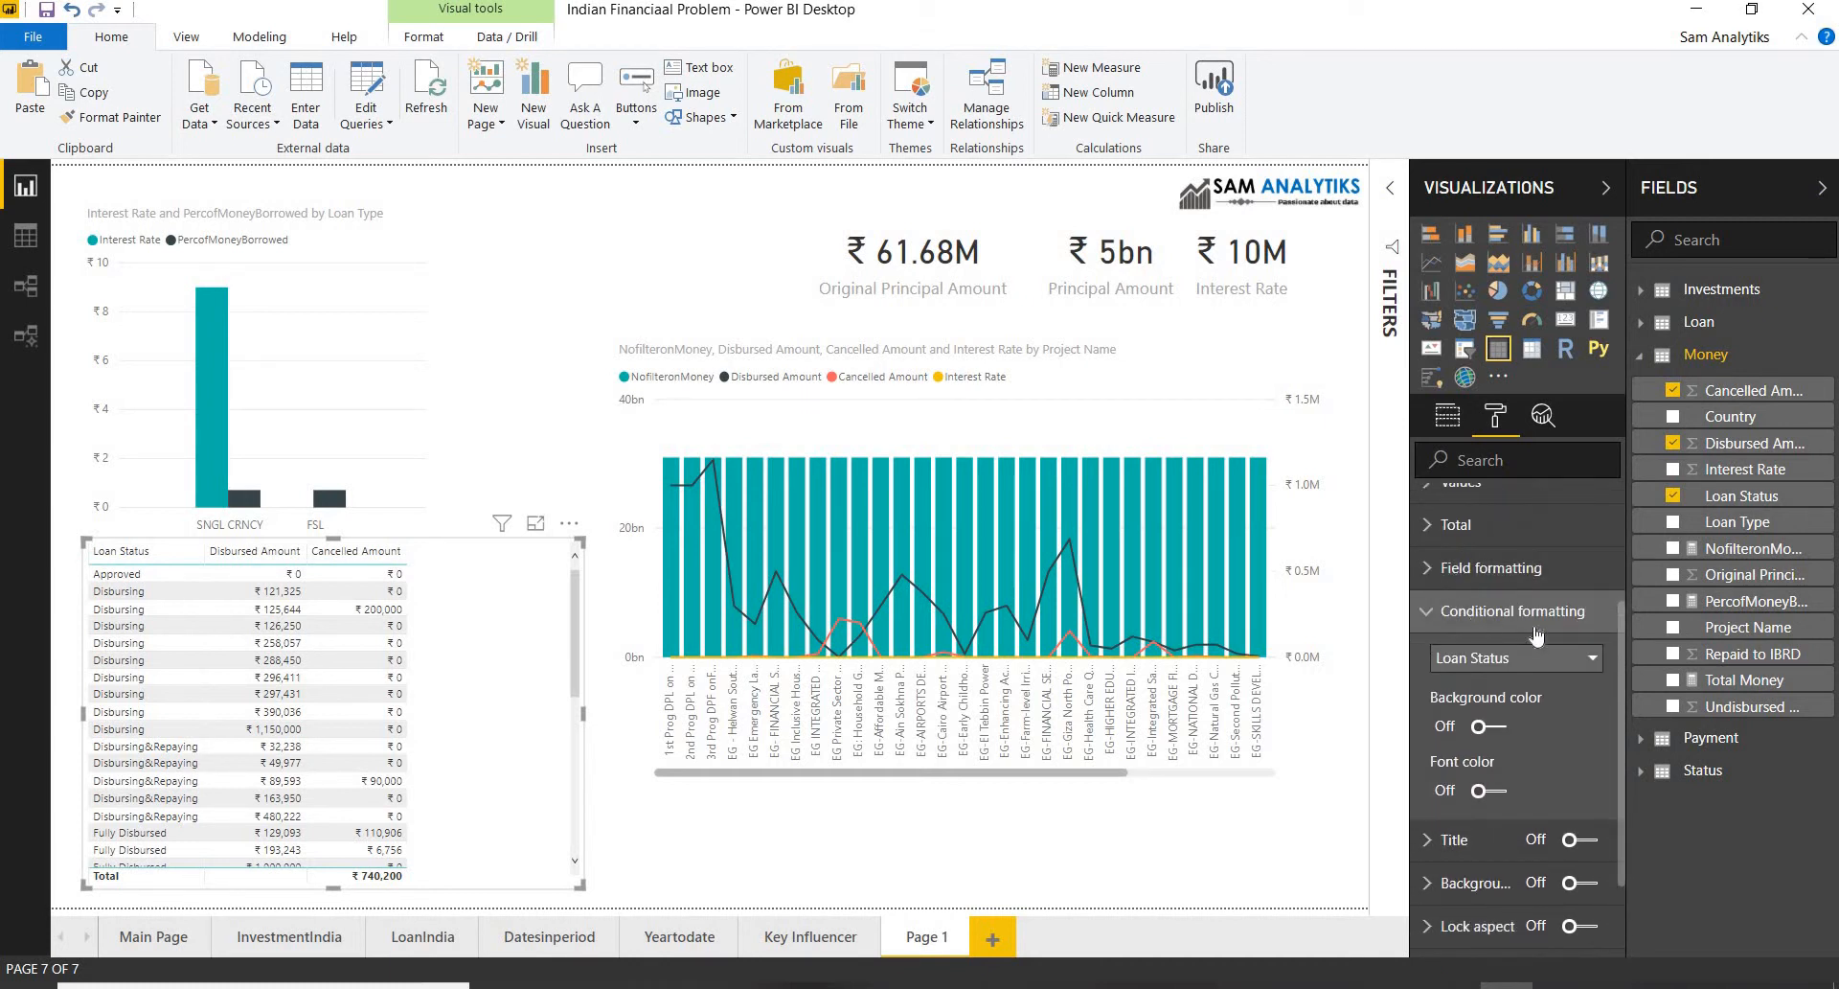
pyautogui.click(1485, 573)
pyautogui.scroll(2, 1533, 640)
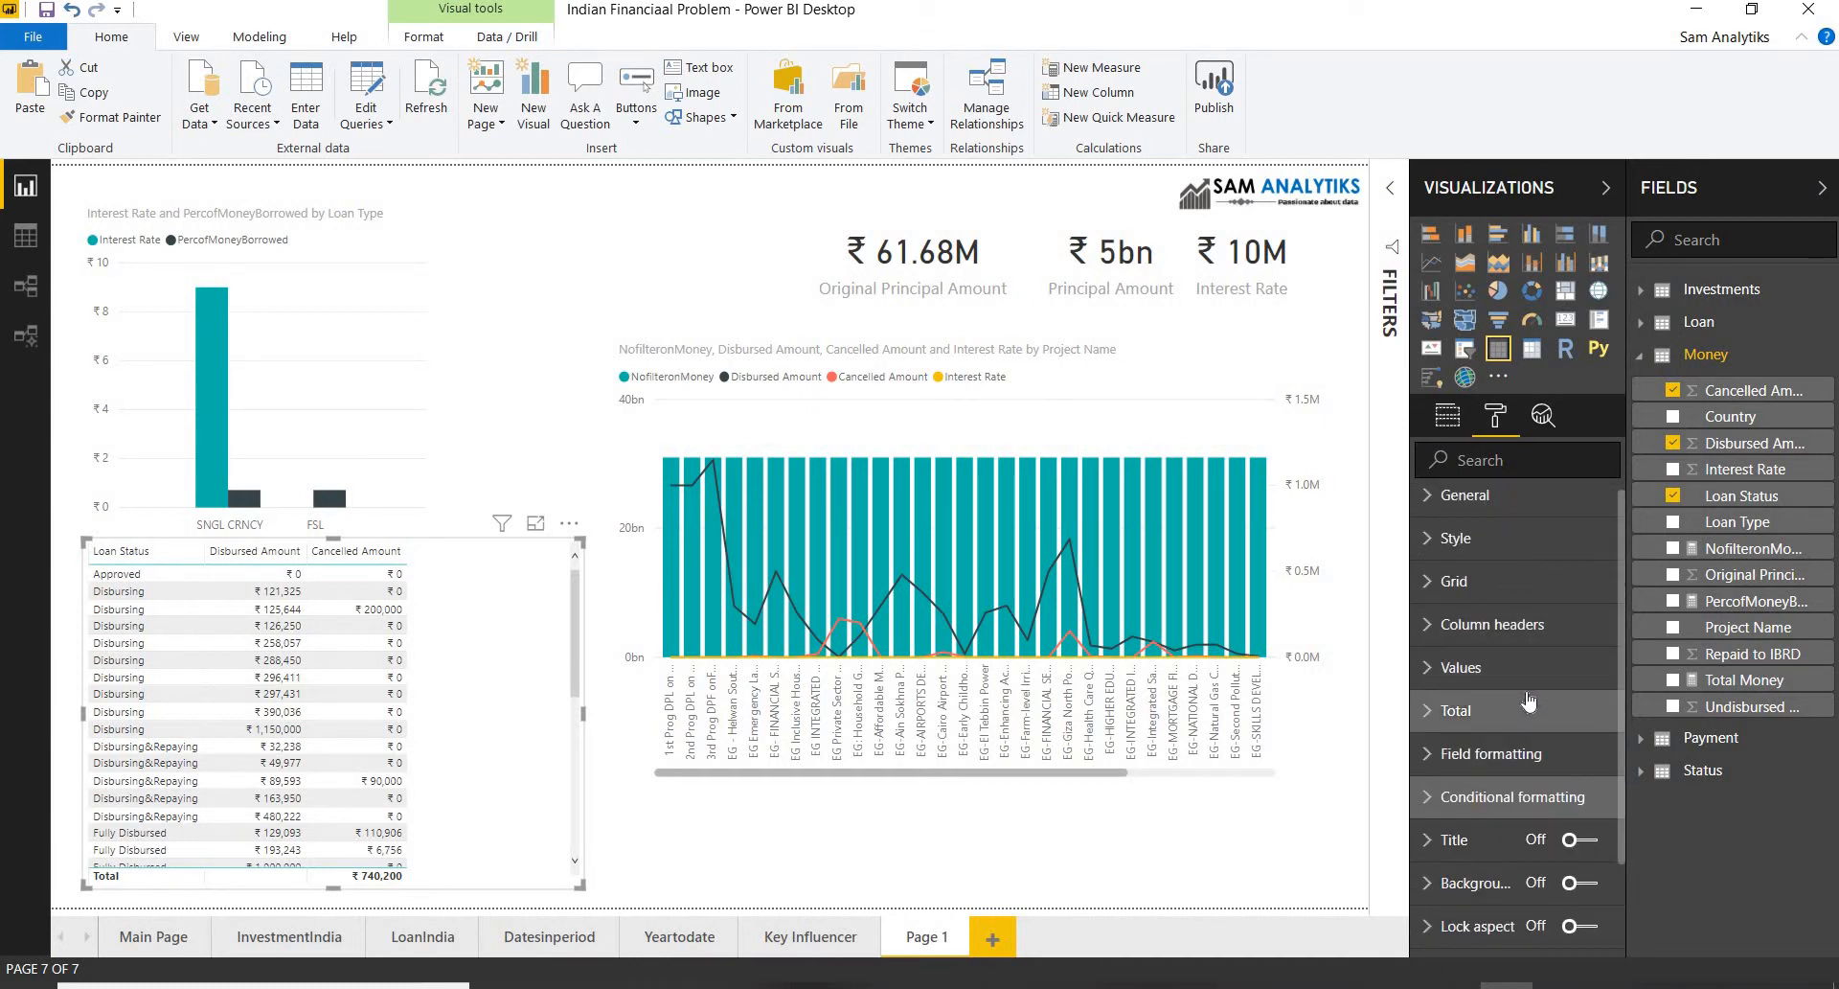
pyautogui.click(1489, 584)
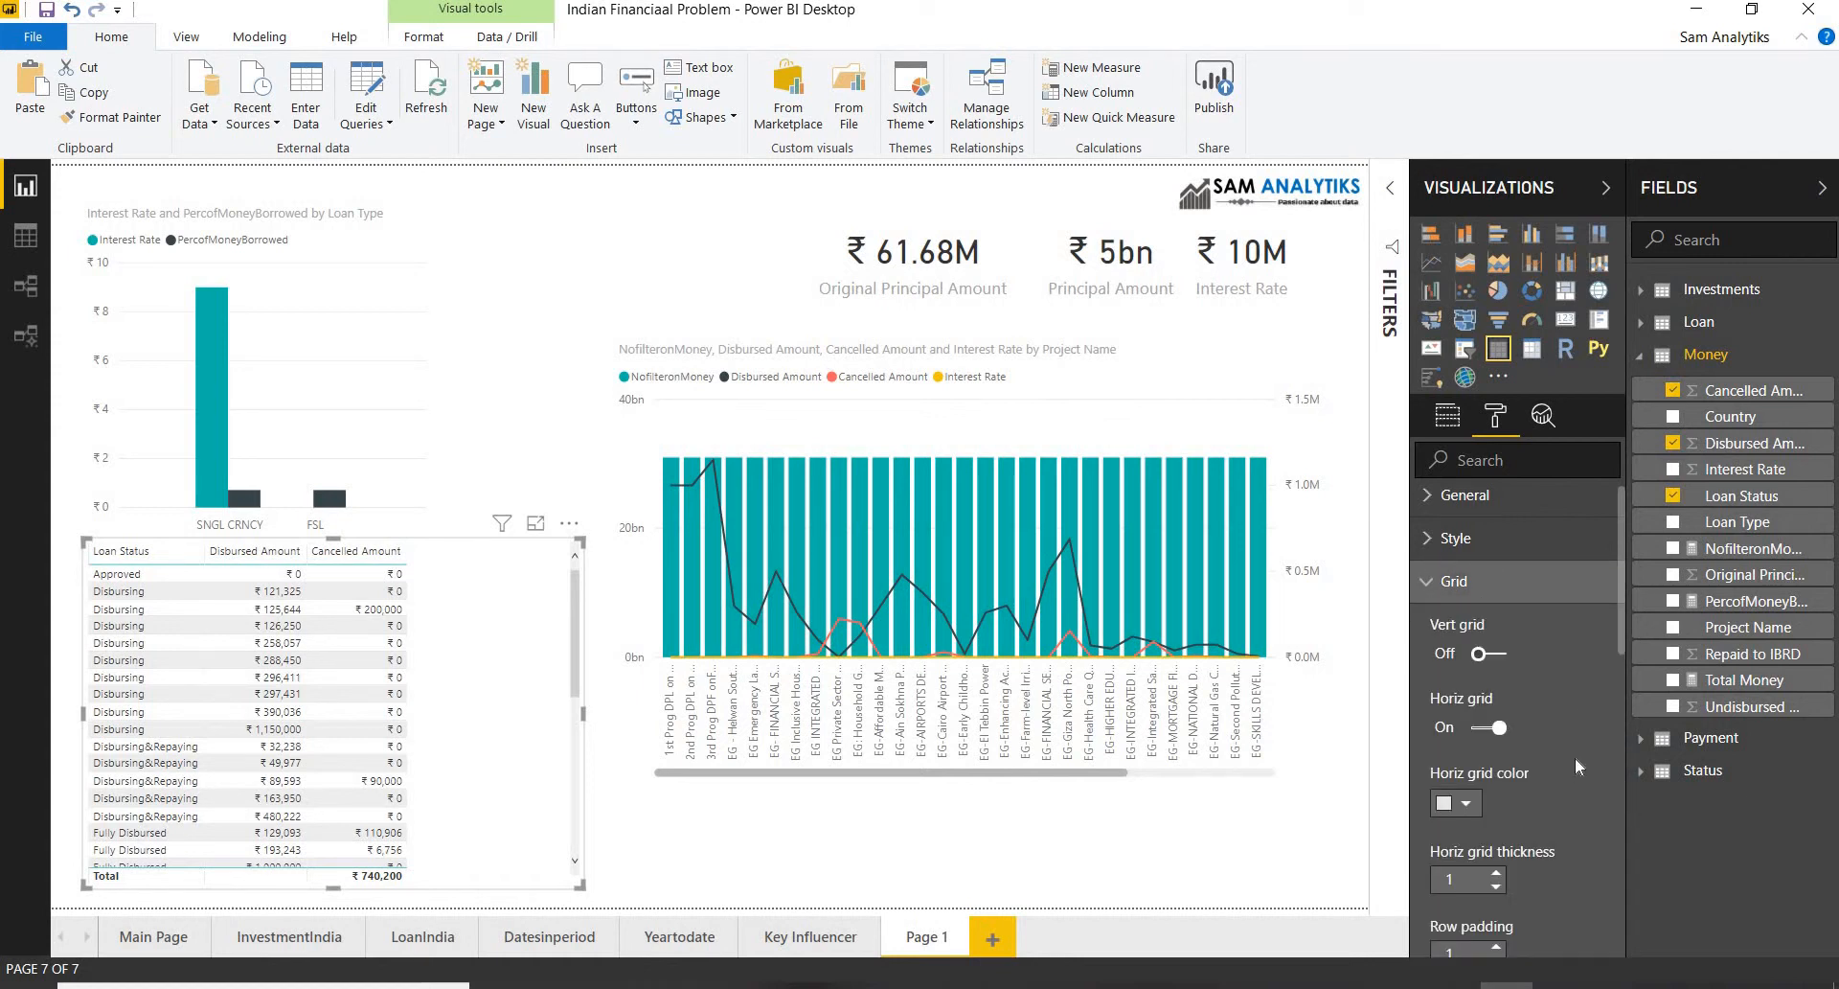
pyautogui.scroll(-3, 1575, 756)
pyautogui.scroll(-2, 1575, 756)
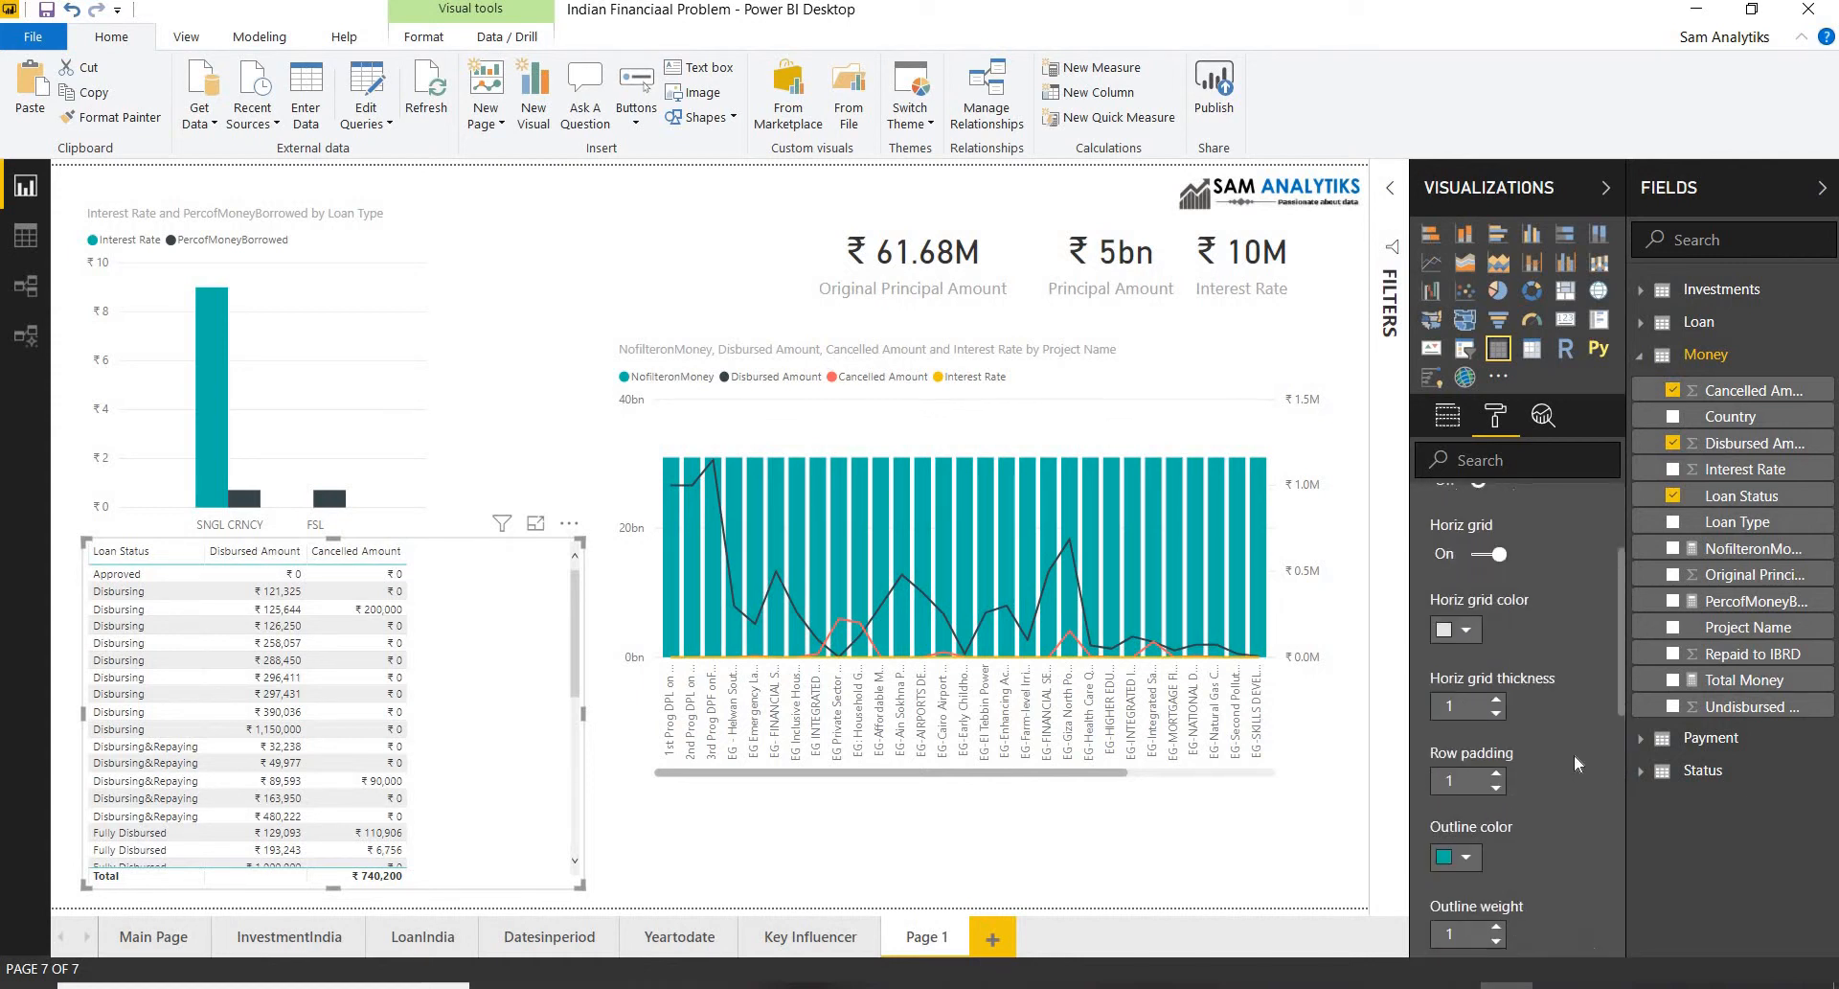
pyautogui.scroll(5, 1530, 764)
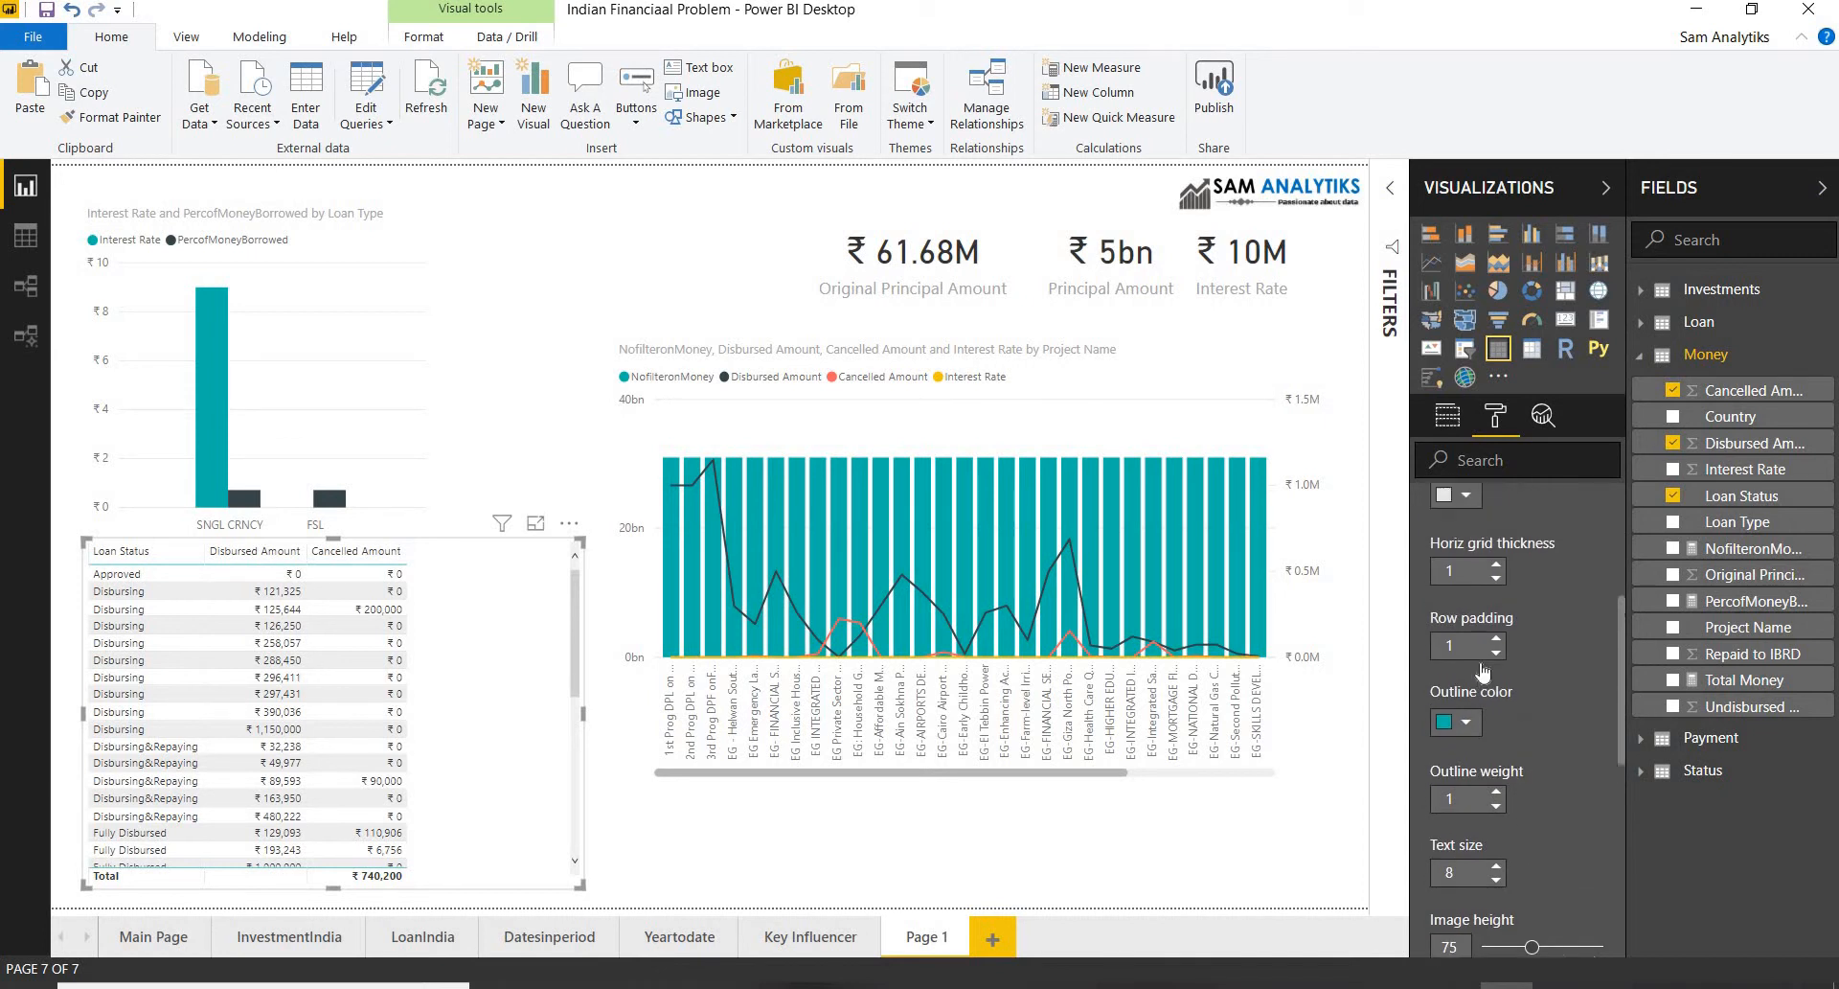
pyautogui.click(1475, 548)
pyautogui.click(1475, 557)
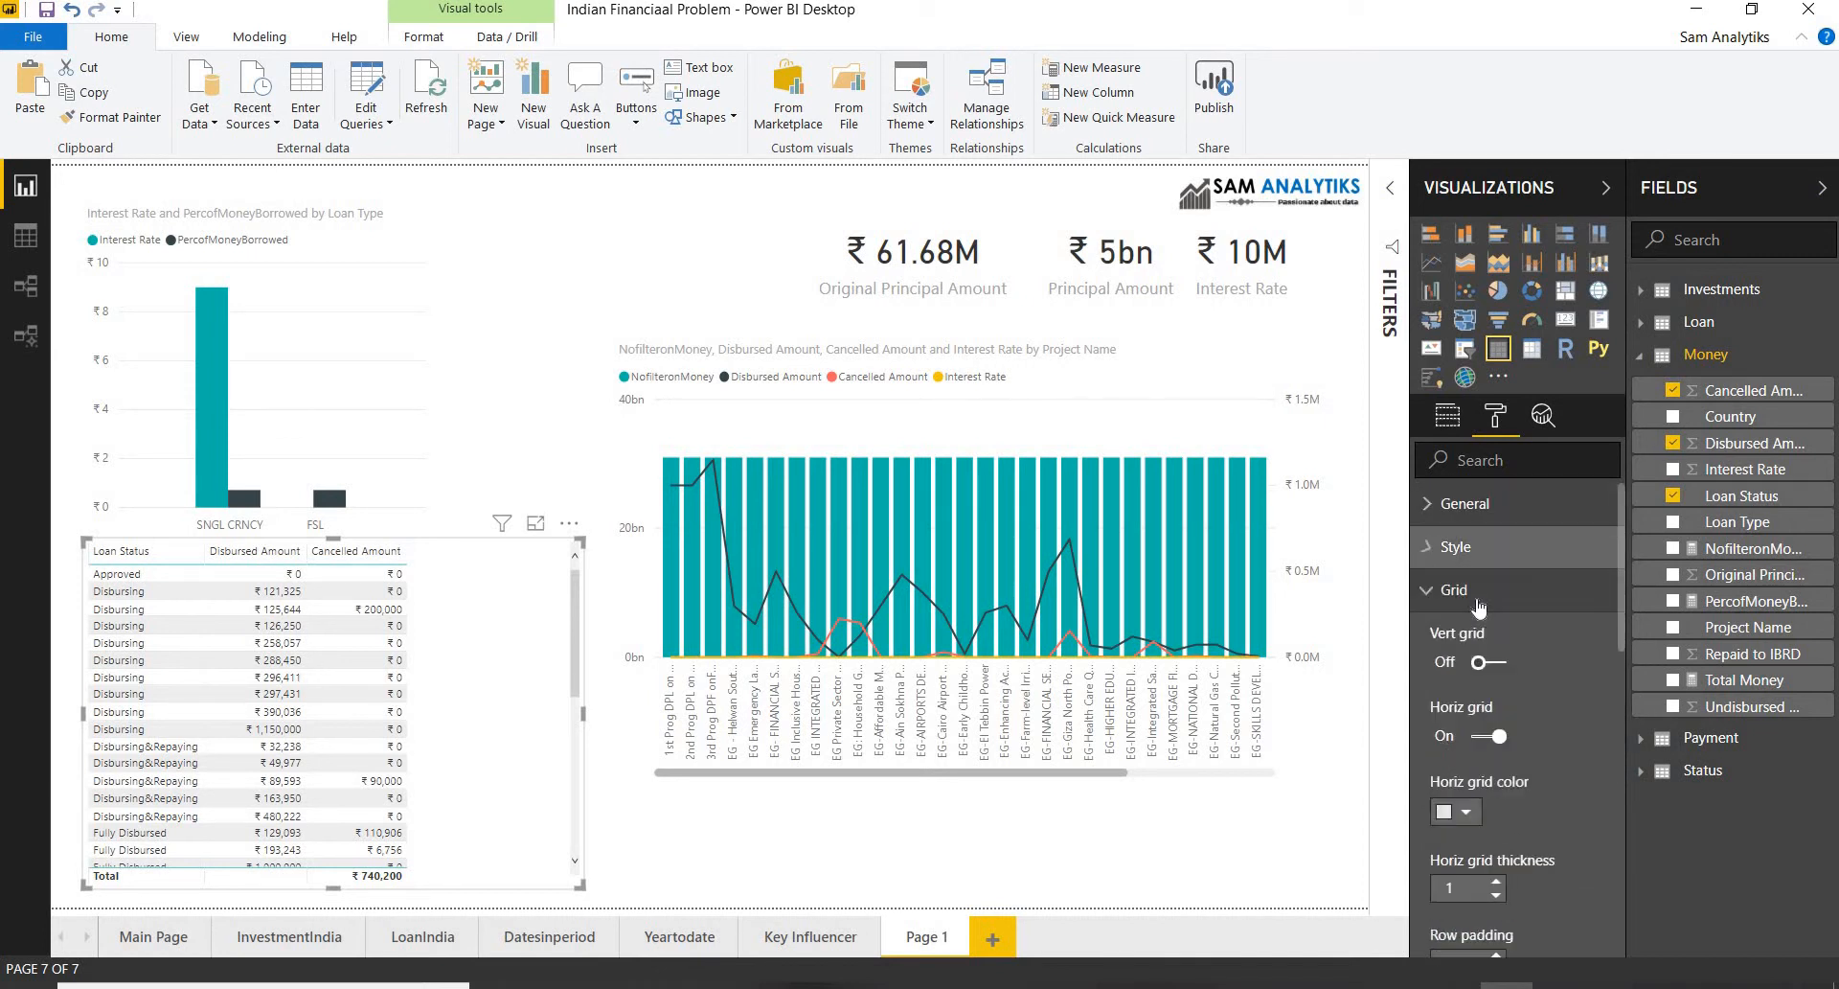
pyautogui.click(1484, 597)
# Step: Set the text size of the table's column headers to 14 and deselect the table
pyautogui.click(1514, 633)
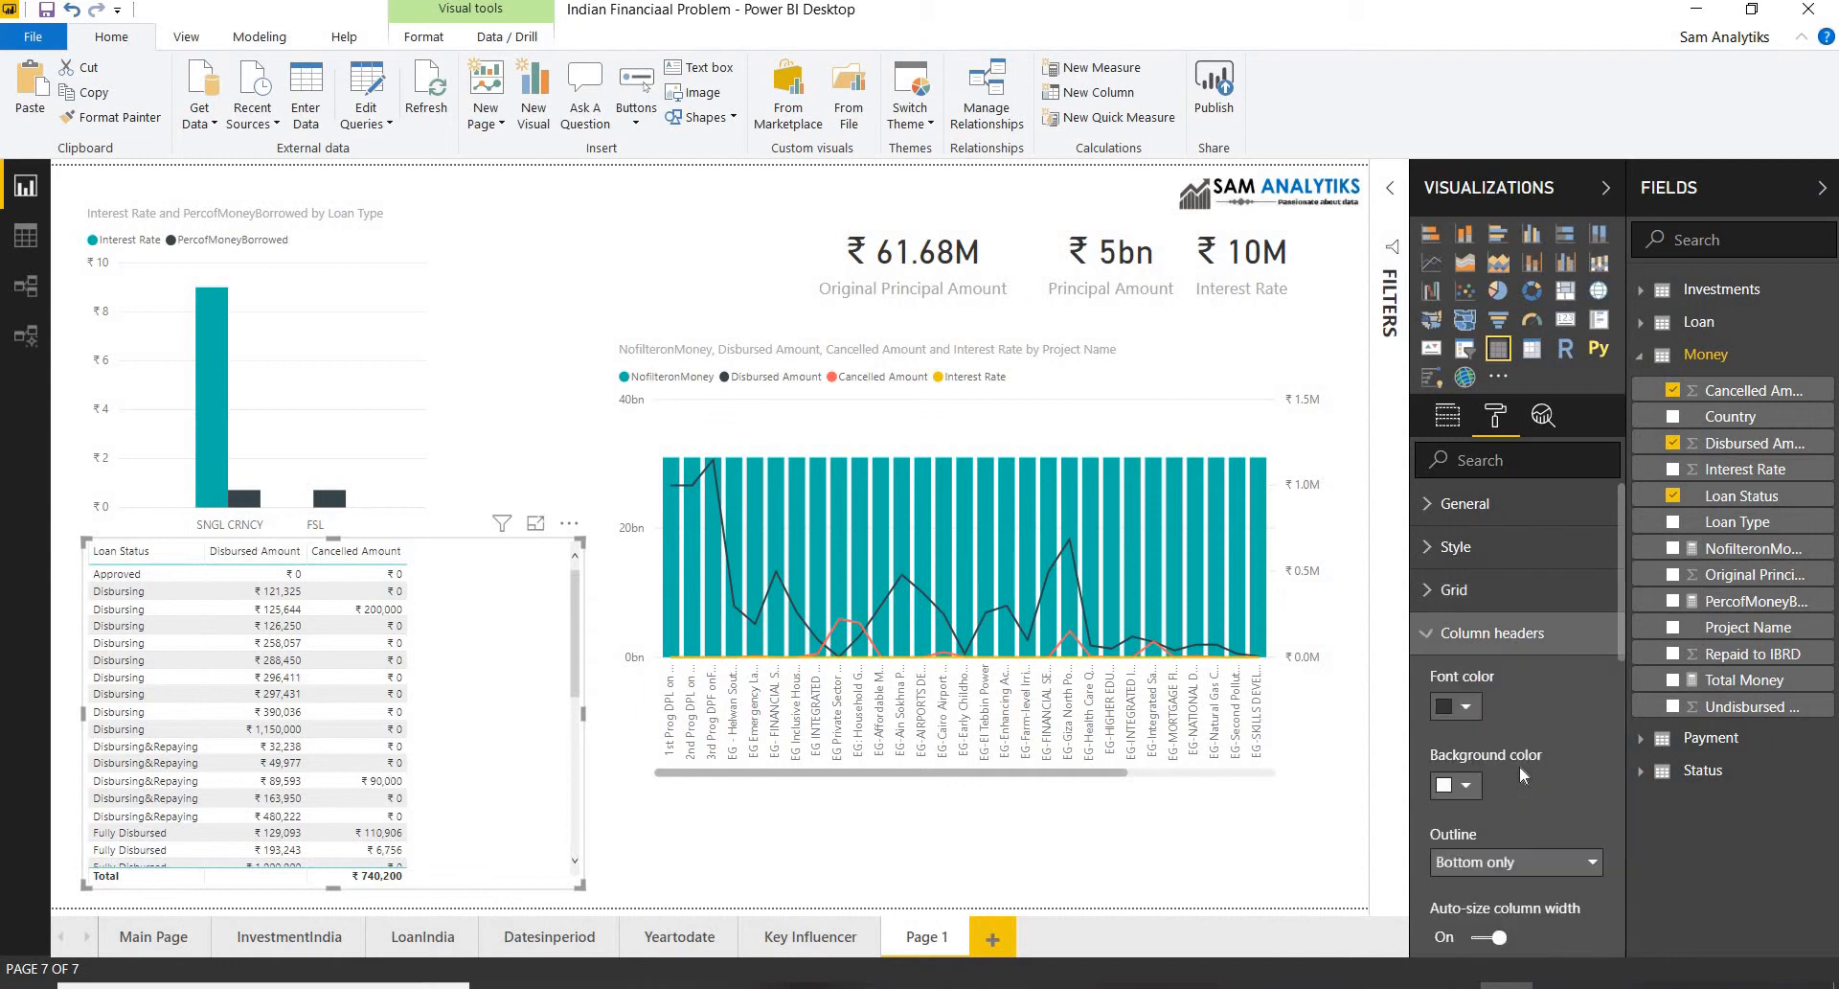
pyautogui.scroll(-4, 1519, 761)
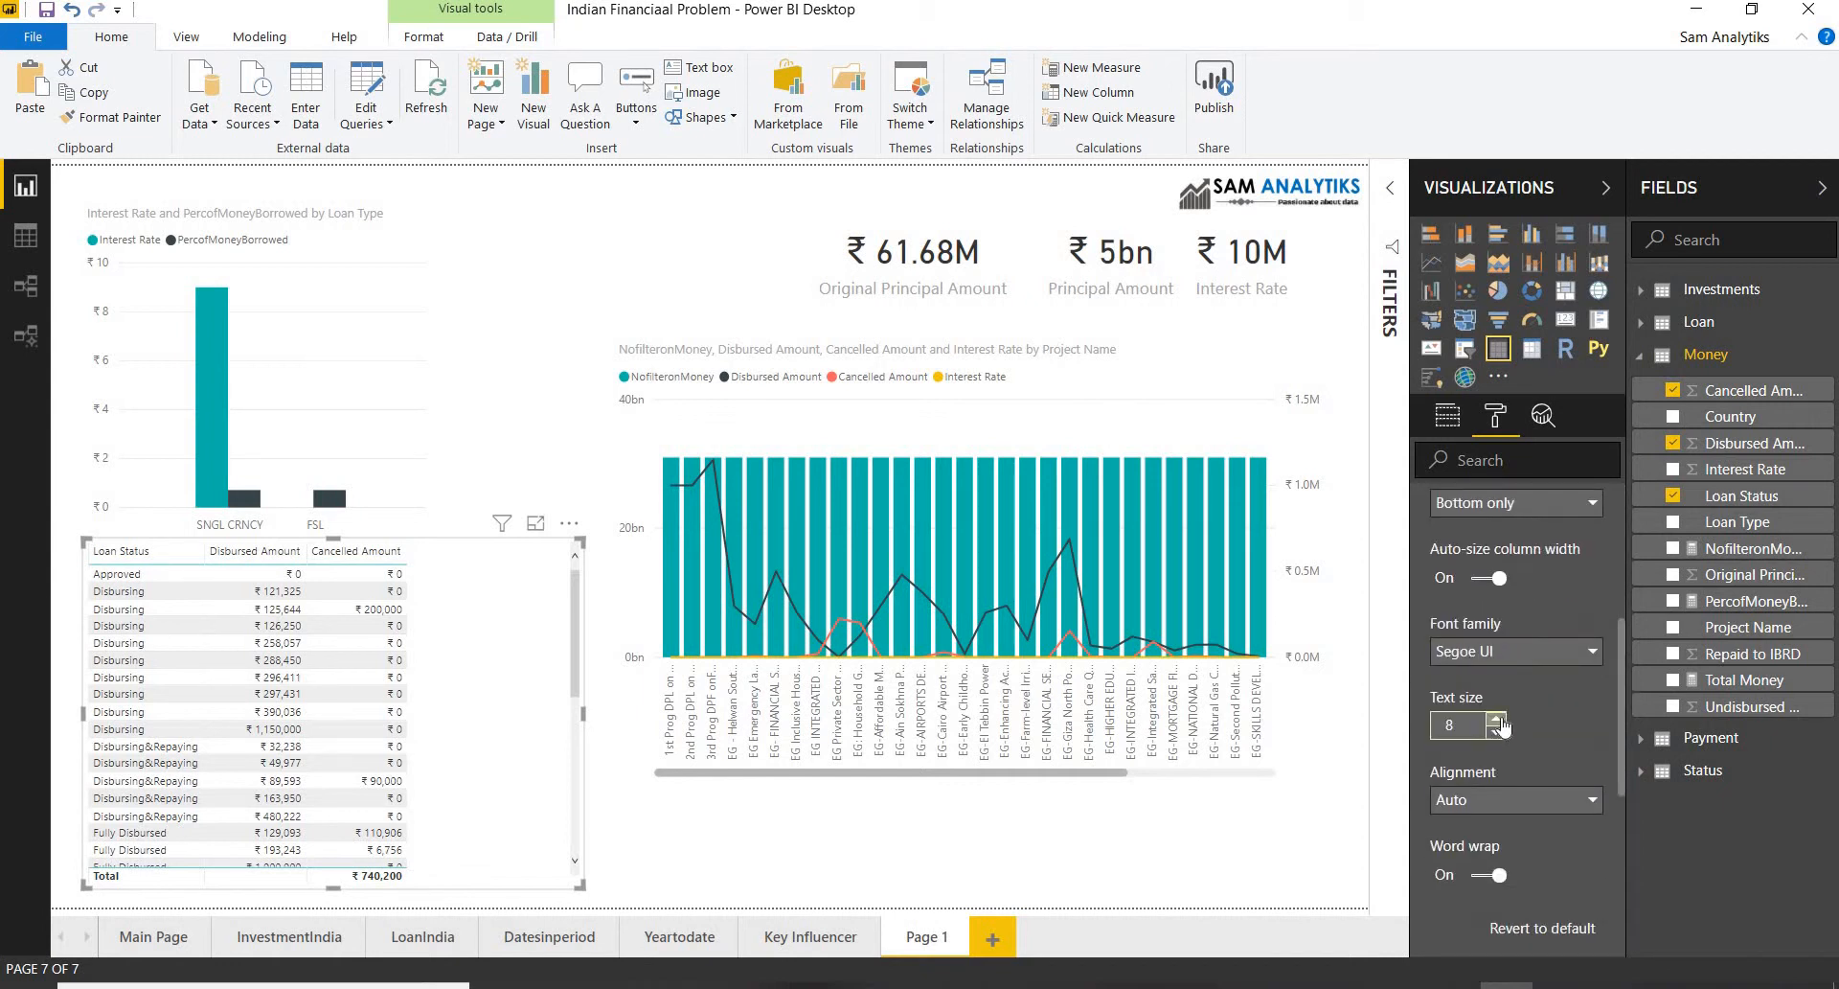
pyautogui.click(1496, 719)
pyautogui.click(1497, 719)
pyautogui.click(1496, 719)
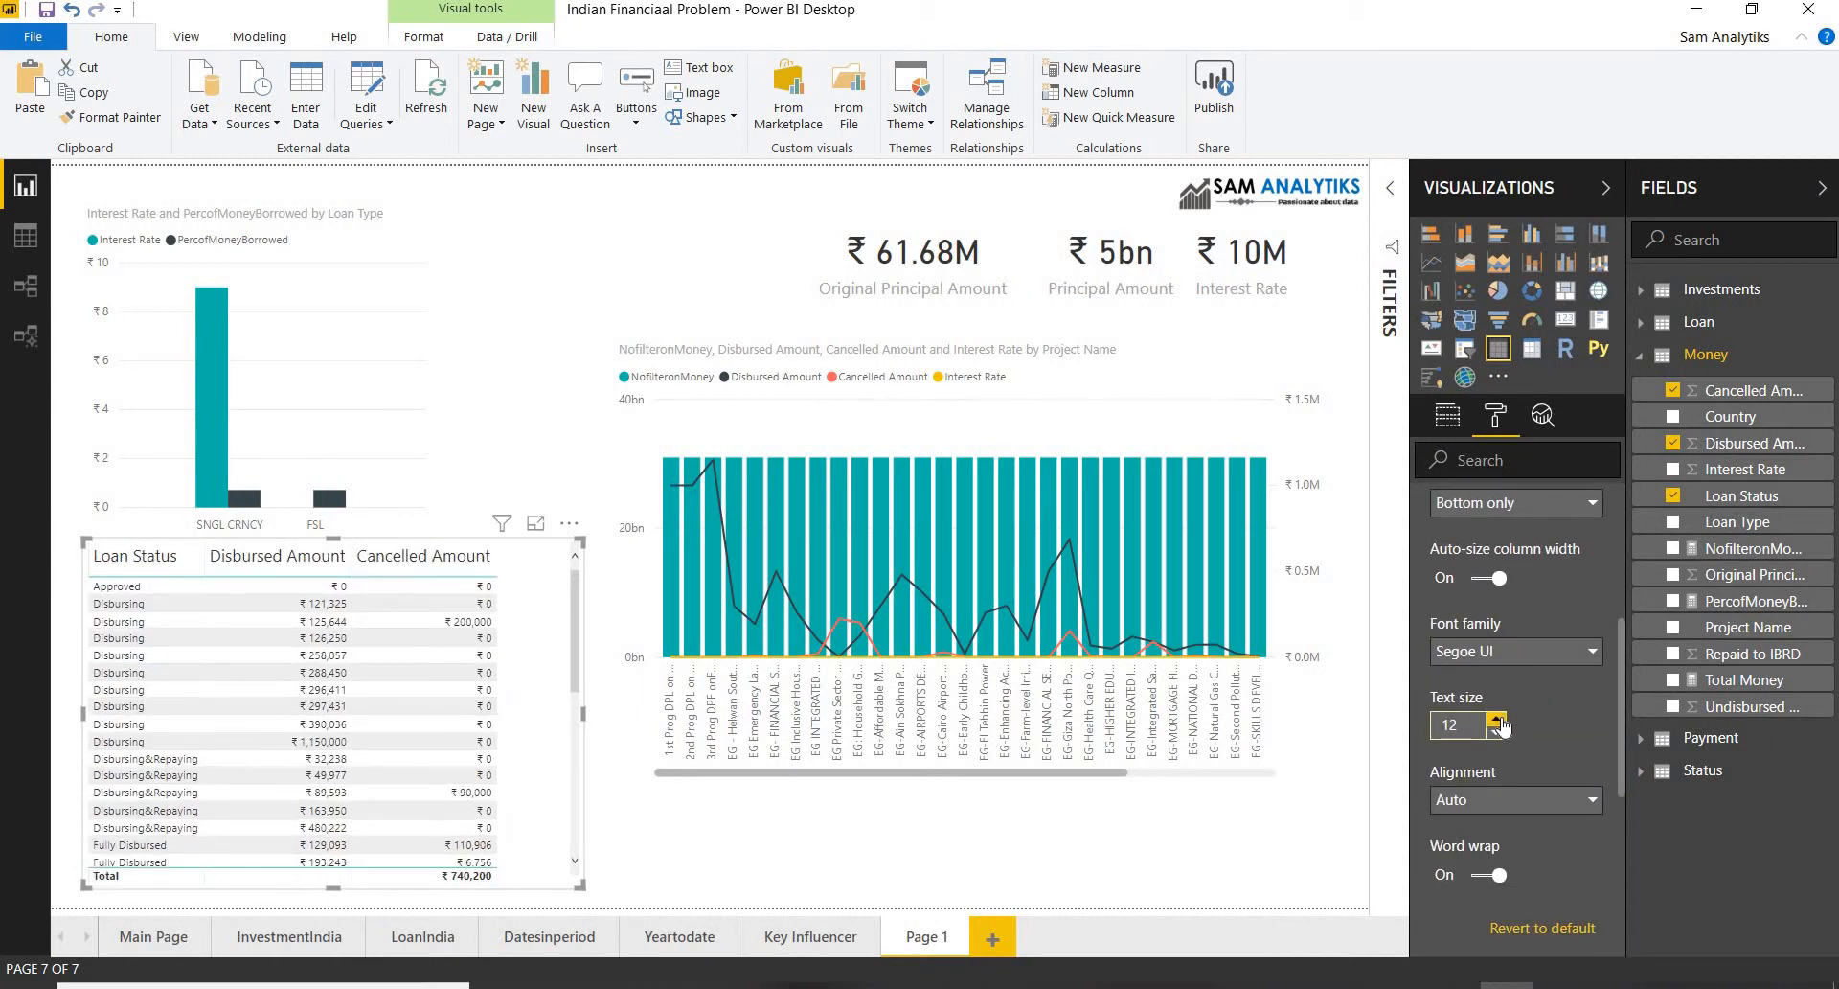
pyautogui.click(1497, 718)
pyautogui.click(1498, 721)
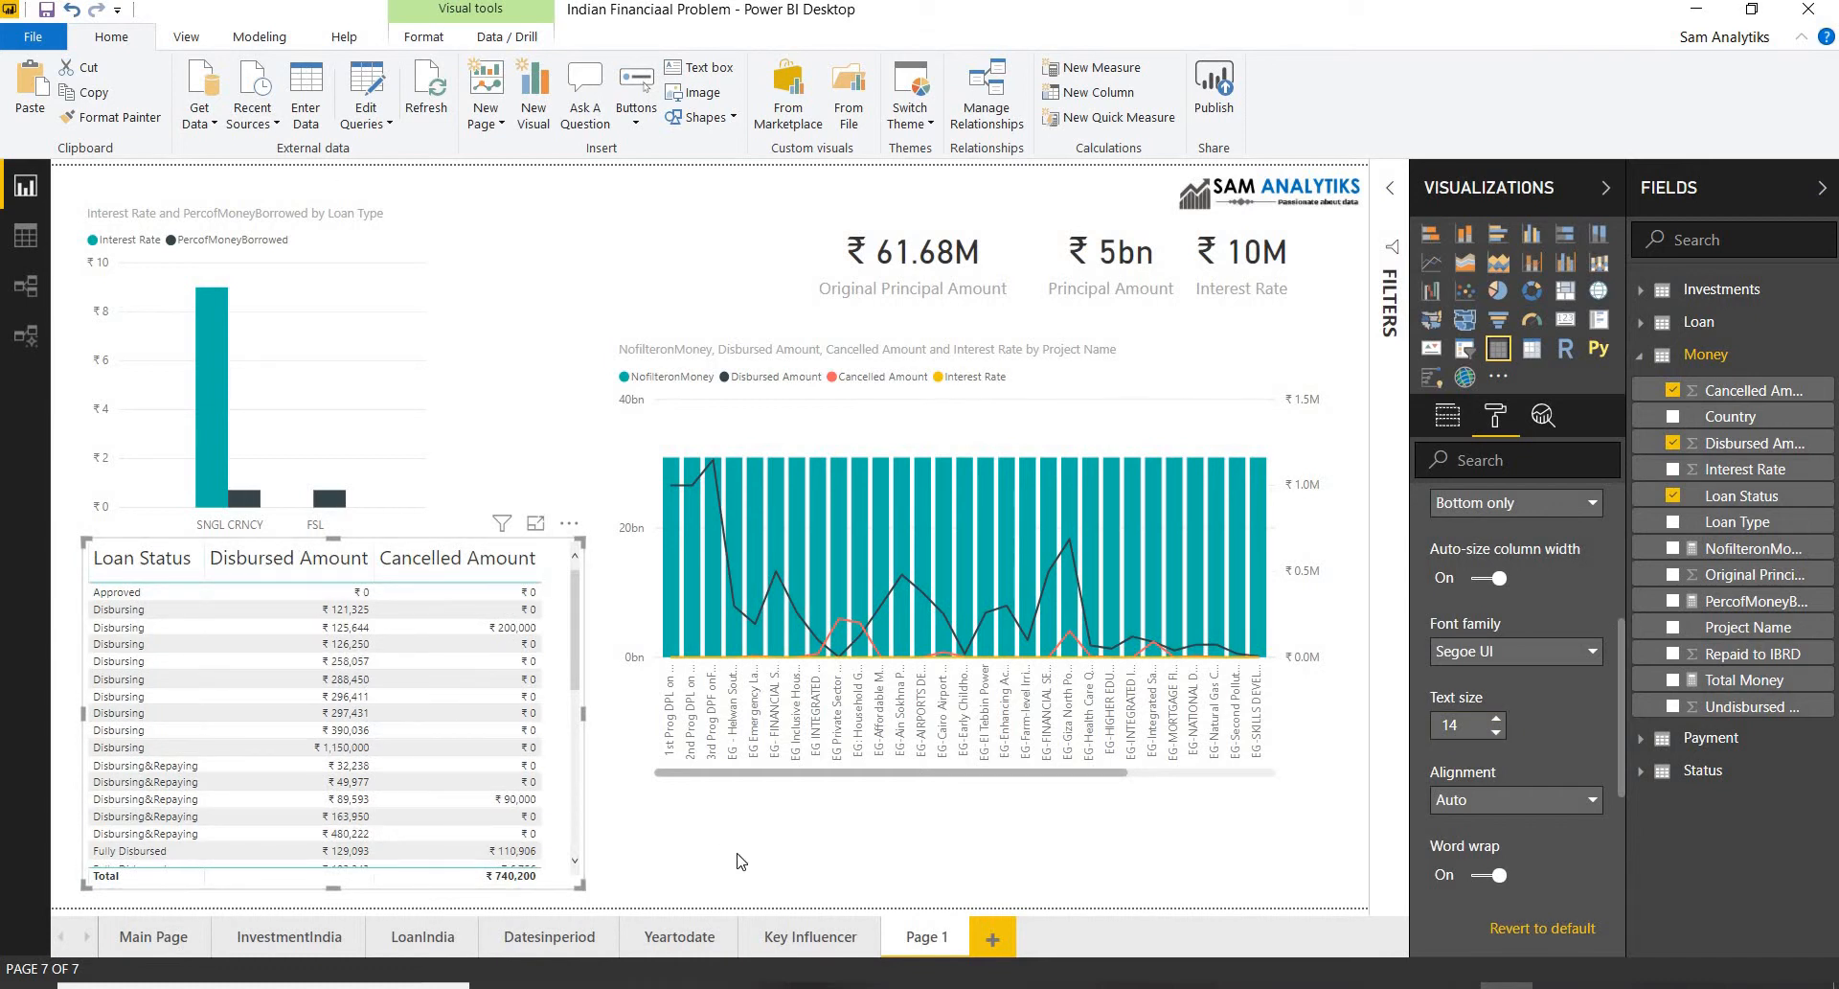
pyautogui.press('Escape')
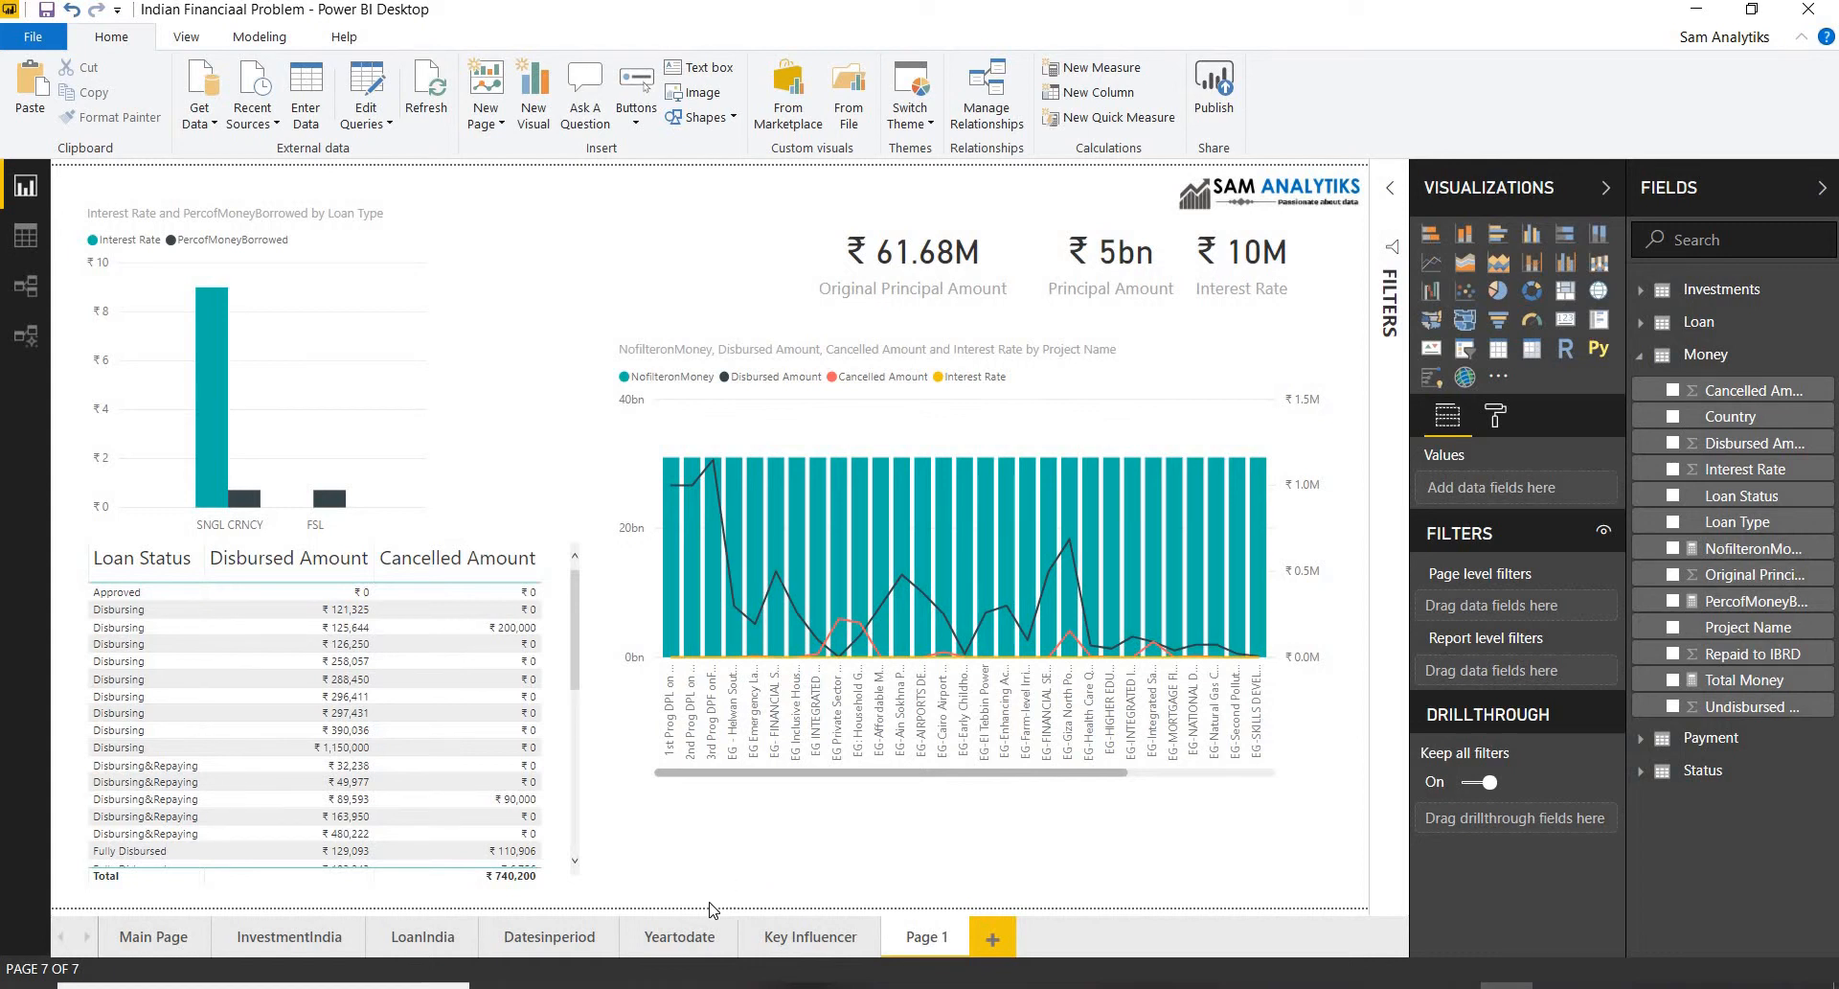
# Step: Rename the report page Page 1 as "All and Allexcept"
pyautogui.doubleClick(913, 938)
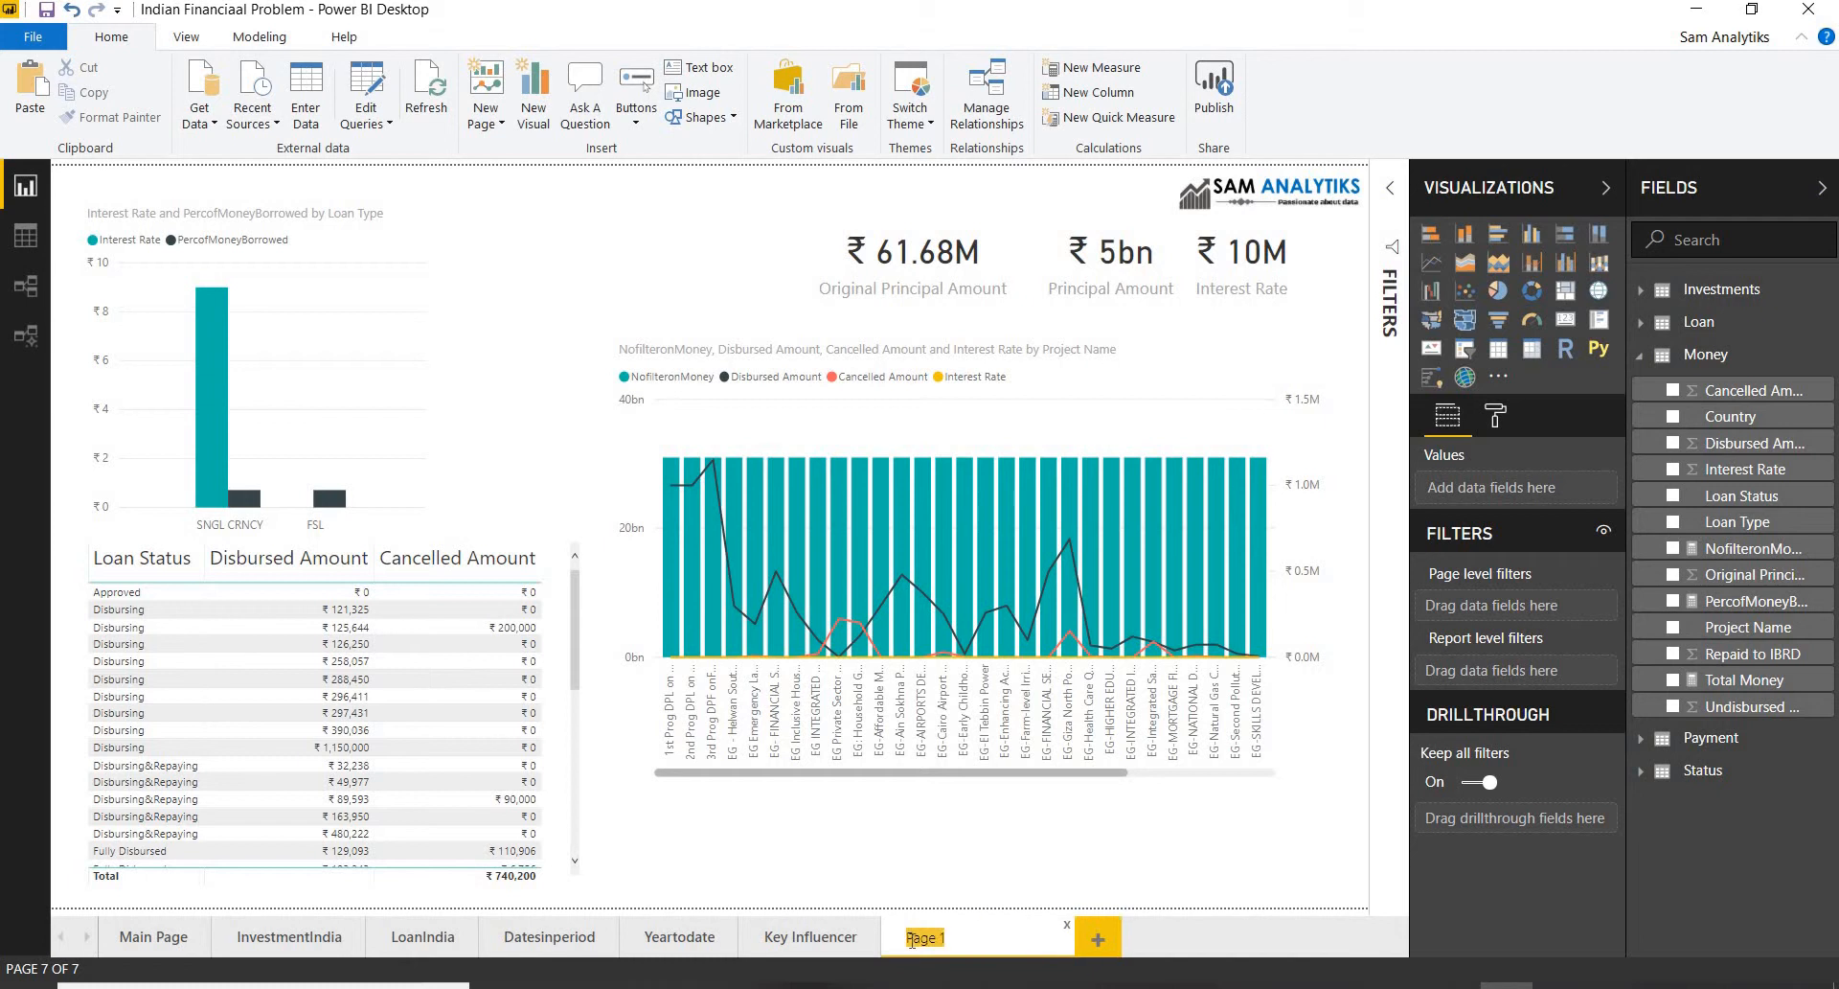
pyautogui.write('All and Allexcept')
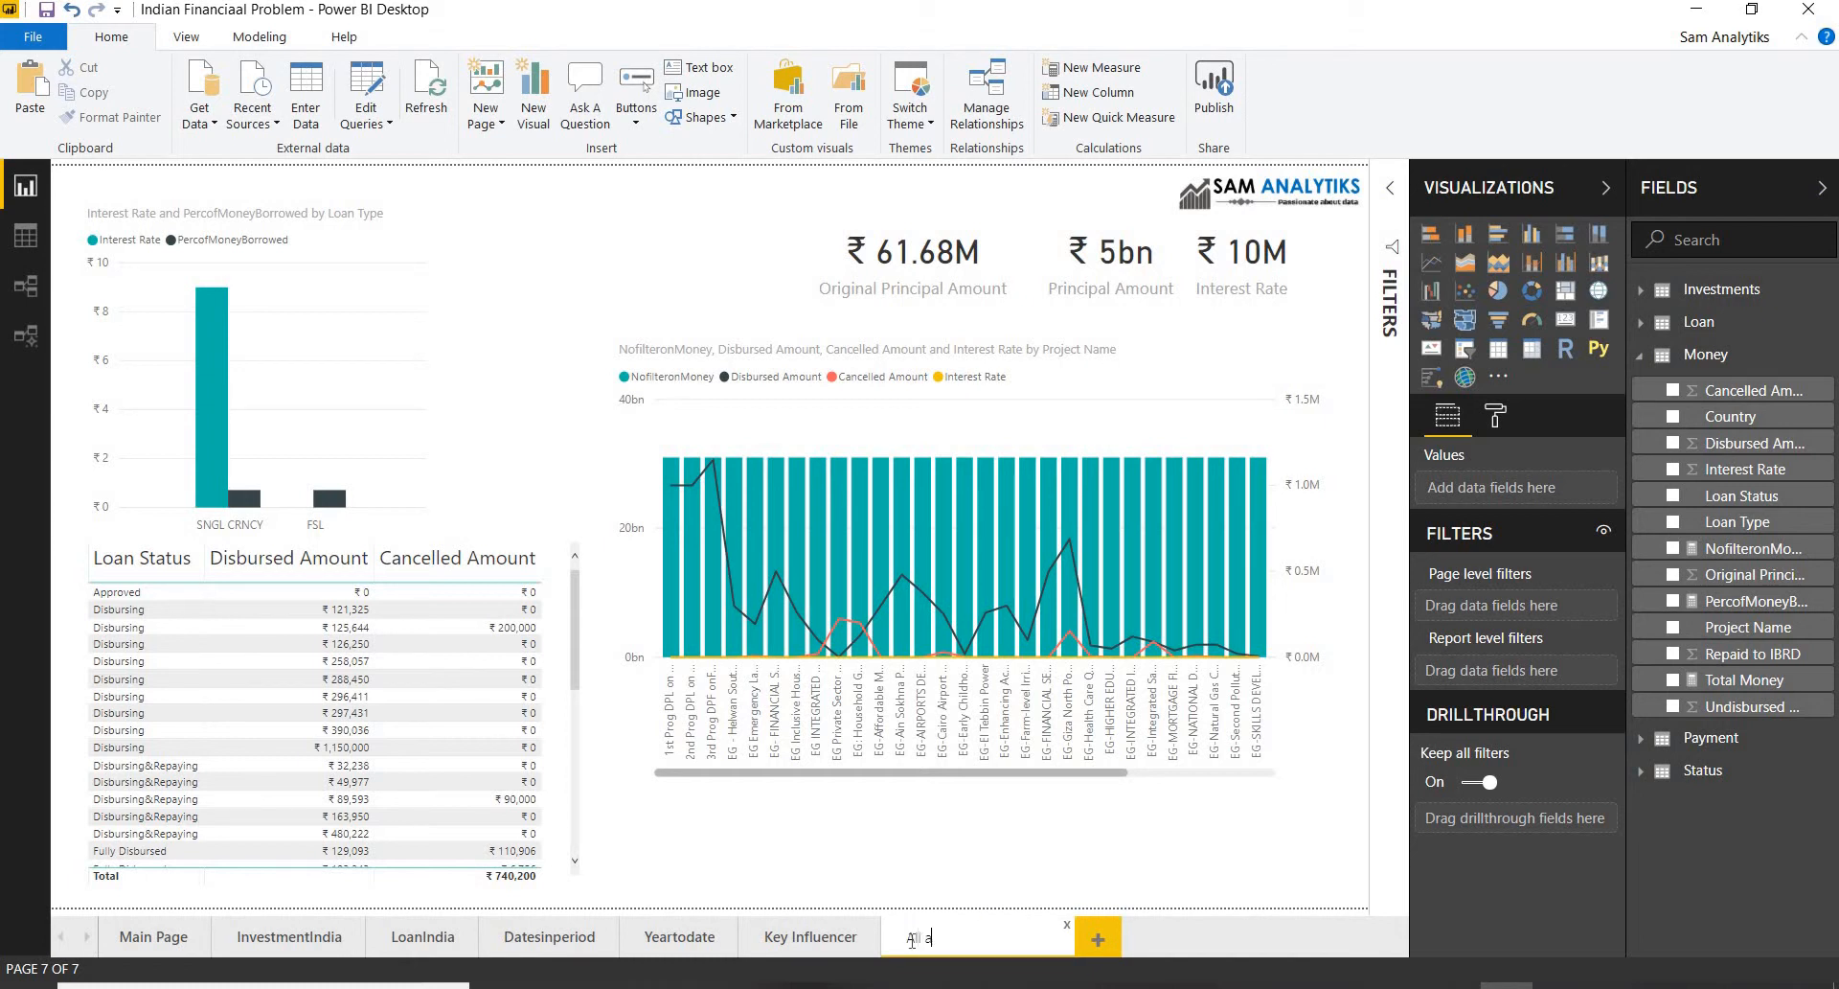